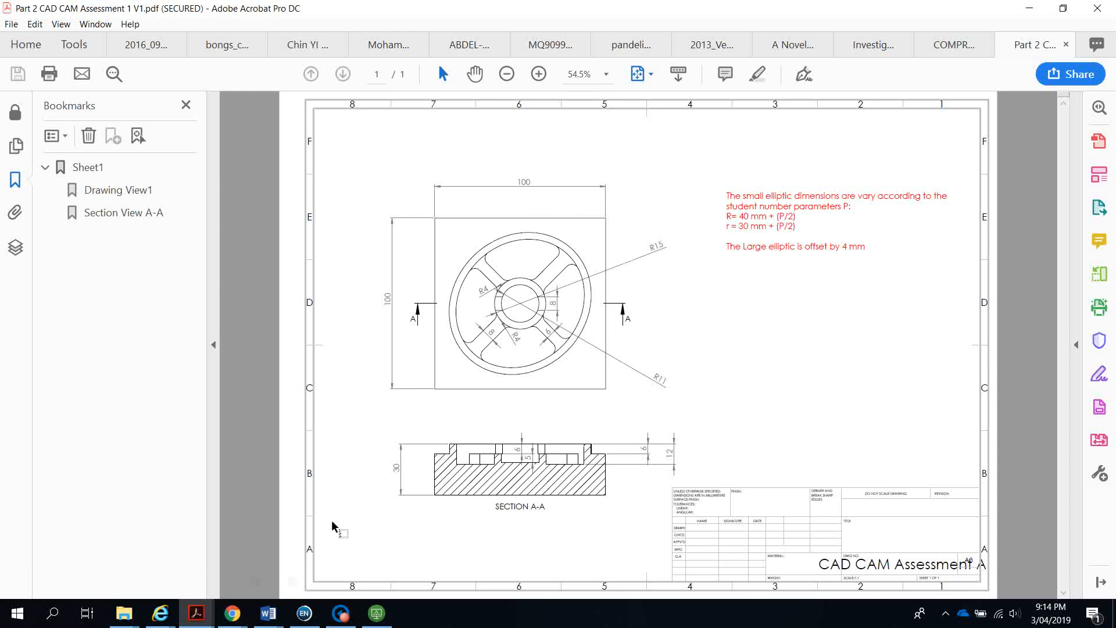
Open the Assignment 1 48663 brief PDF and go to page 5 to view the finished block model
mouse_move(124, 621)
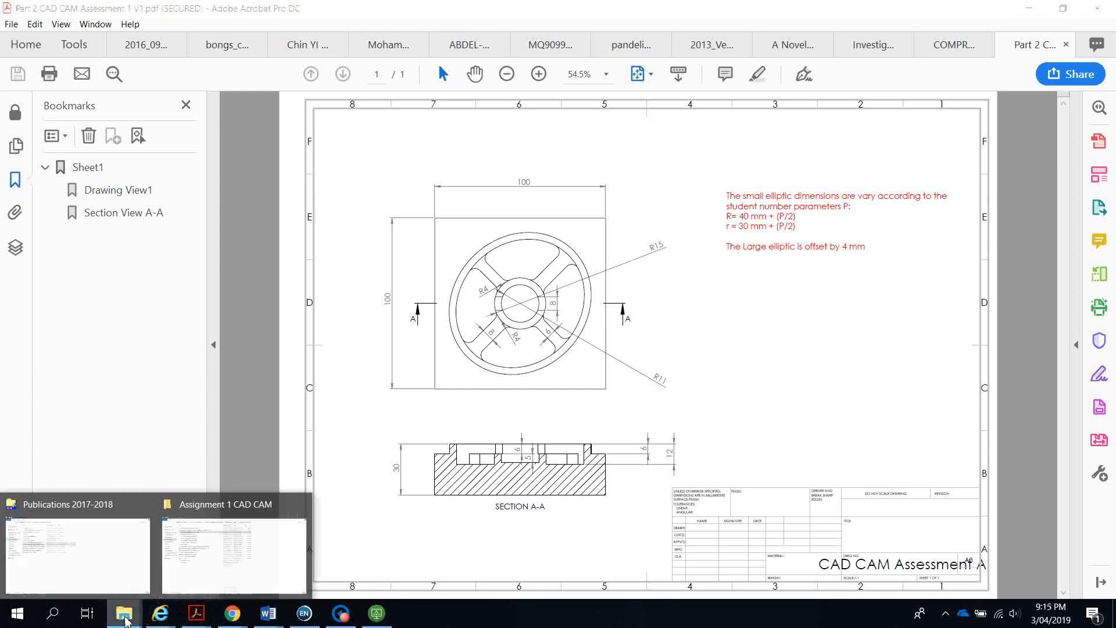
left_click(219, 526)
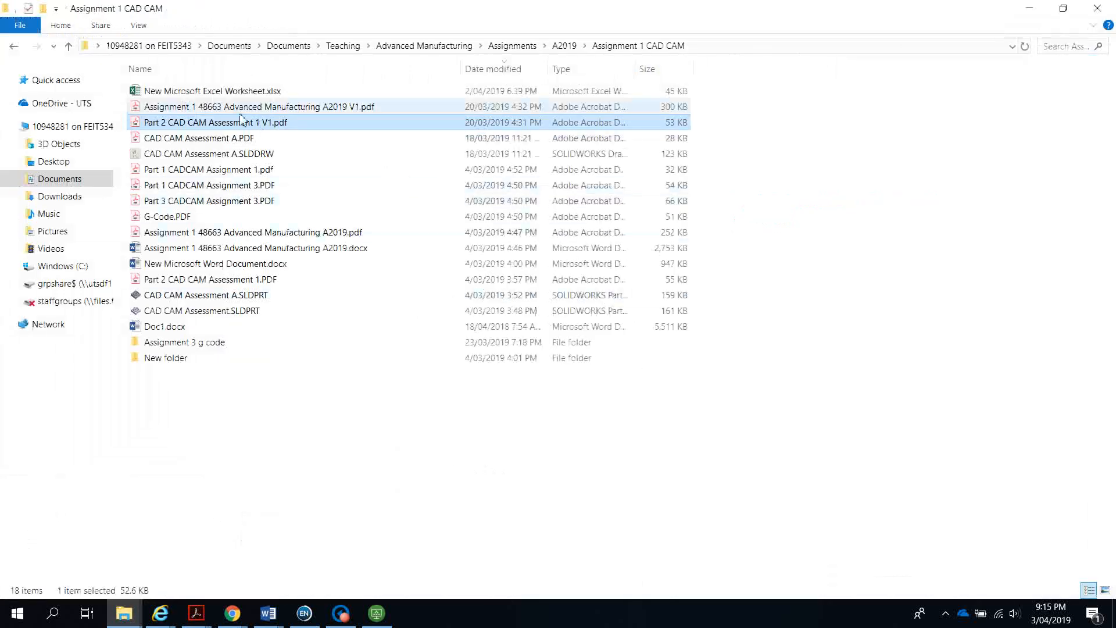
left_click(215, 109)
double_click(215, 109)
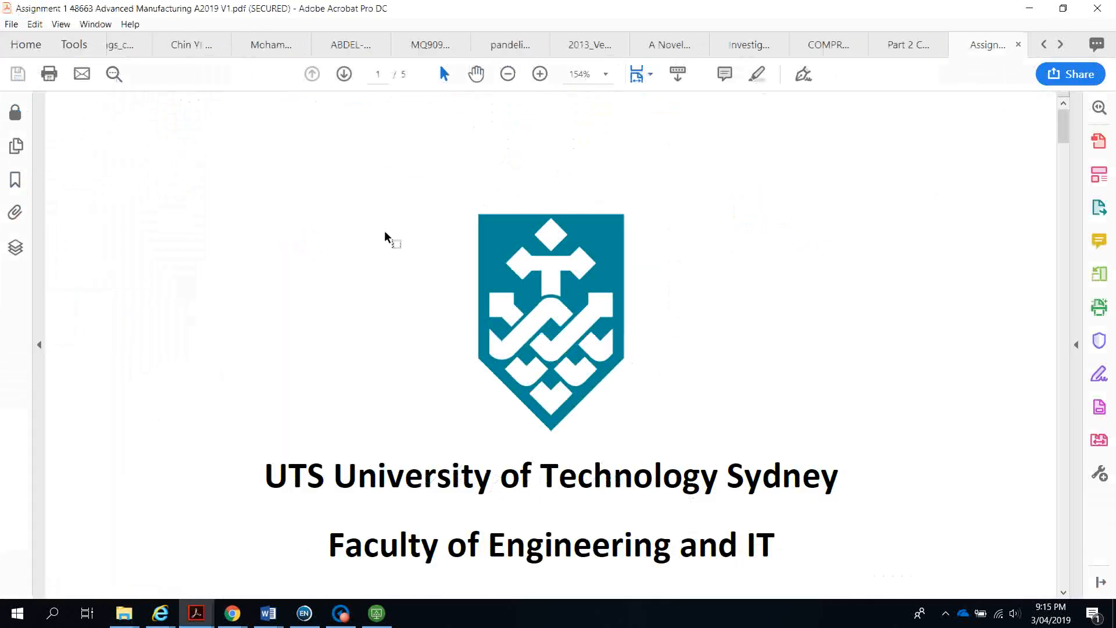
scroll(561, 324, "down", 10)
left_click_drag(1064, 174, 1059, 552)
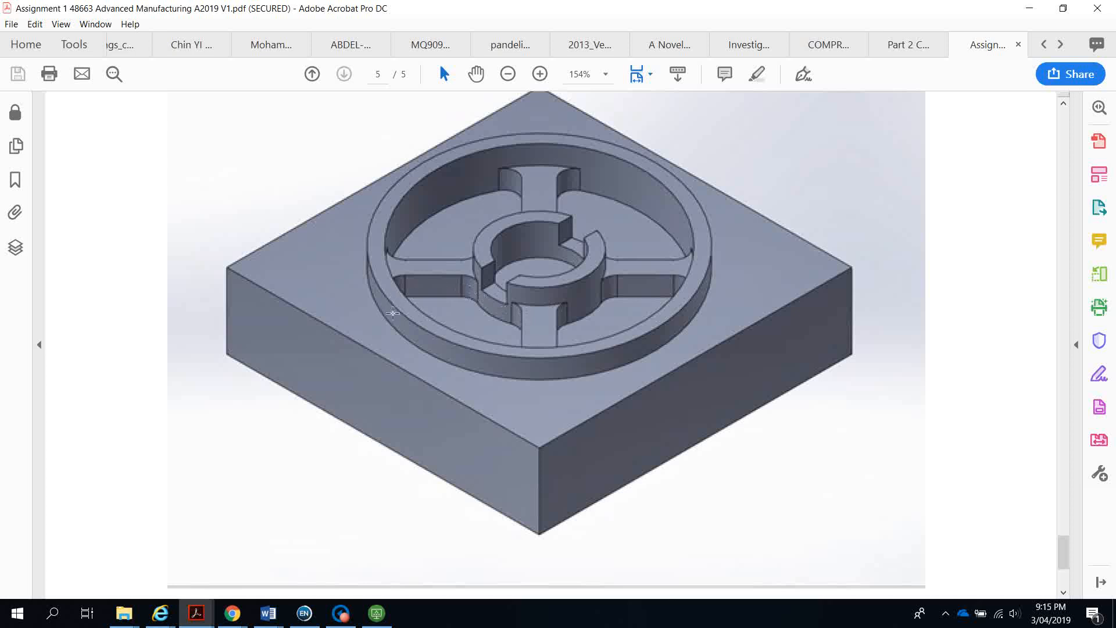
Connect to the workspace.uts.edu.au server in VMware Horizon and sign in with your user name and password
left_click(1028, 10)
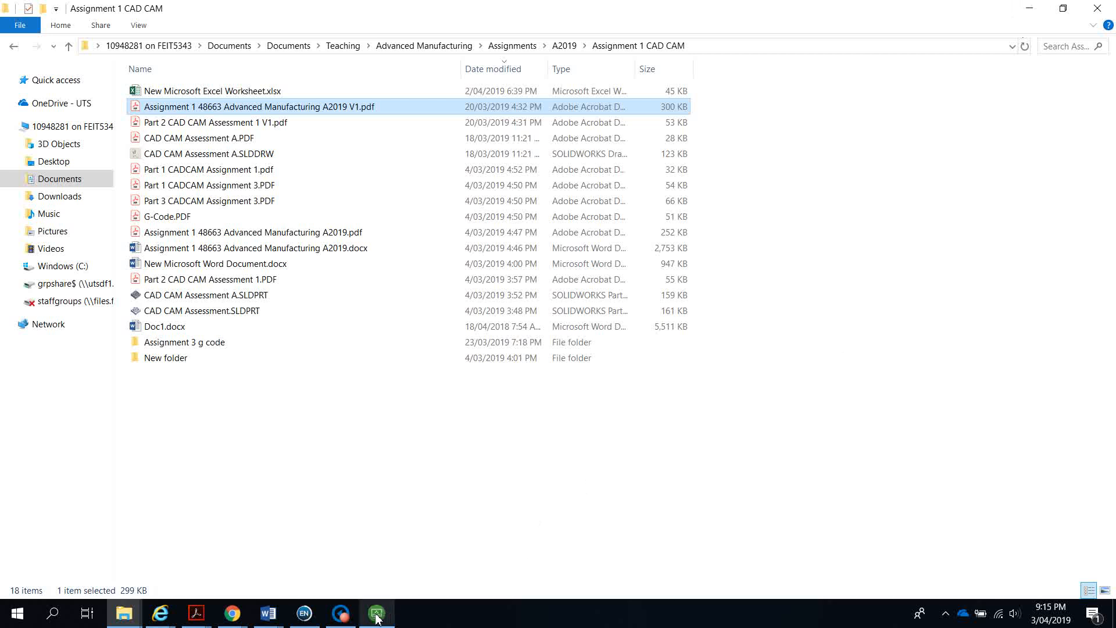
left_click(376, 615)
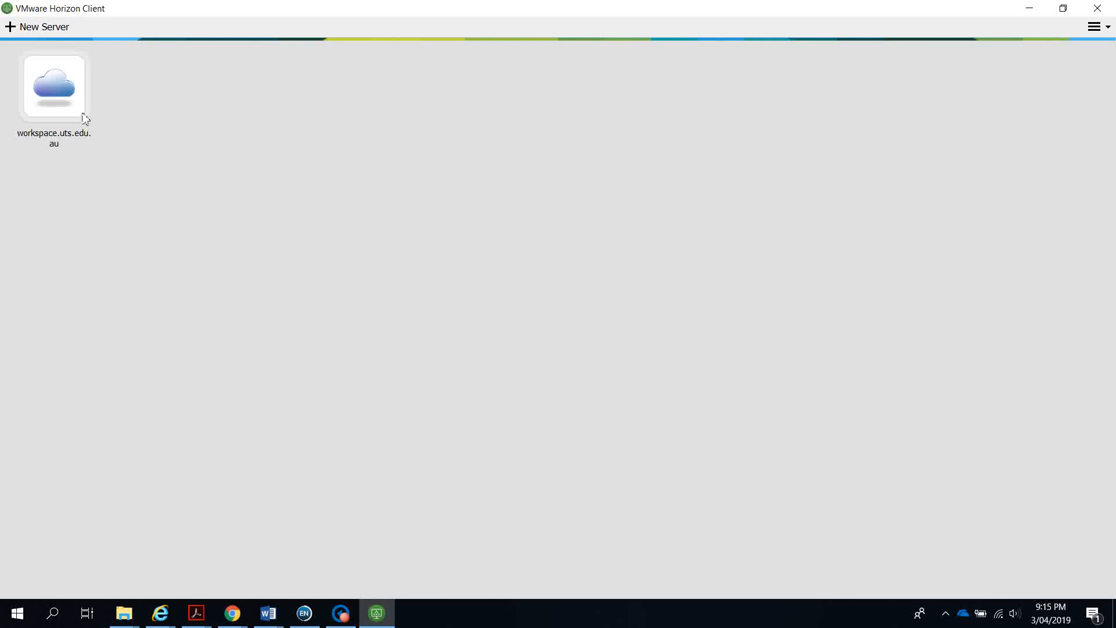
double_click(65, 102)
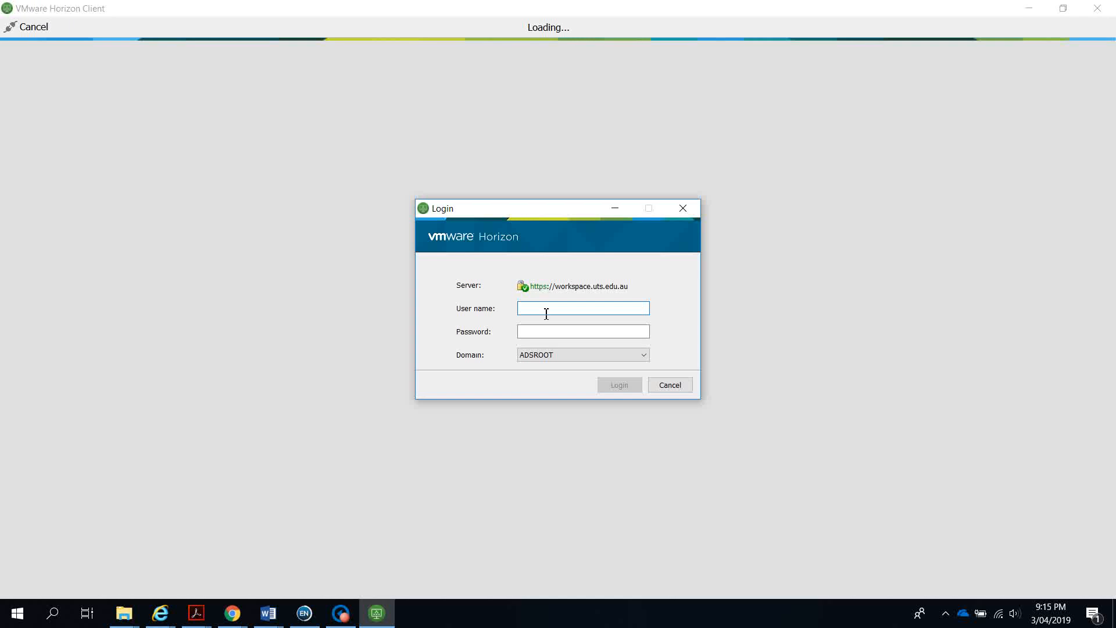
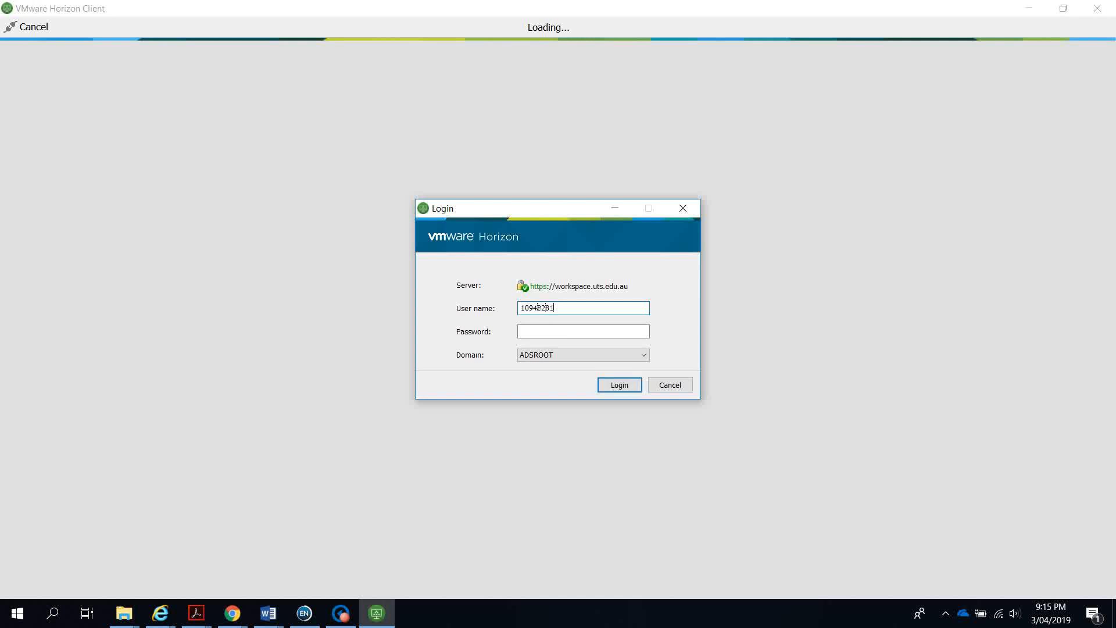
key("Tab")
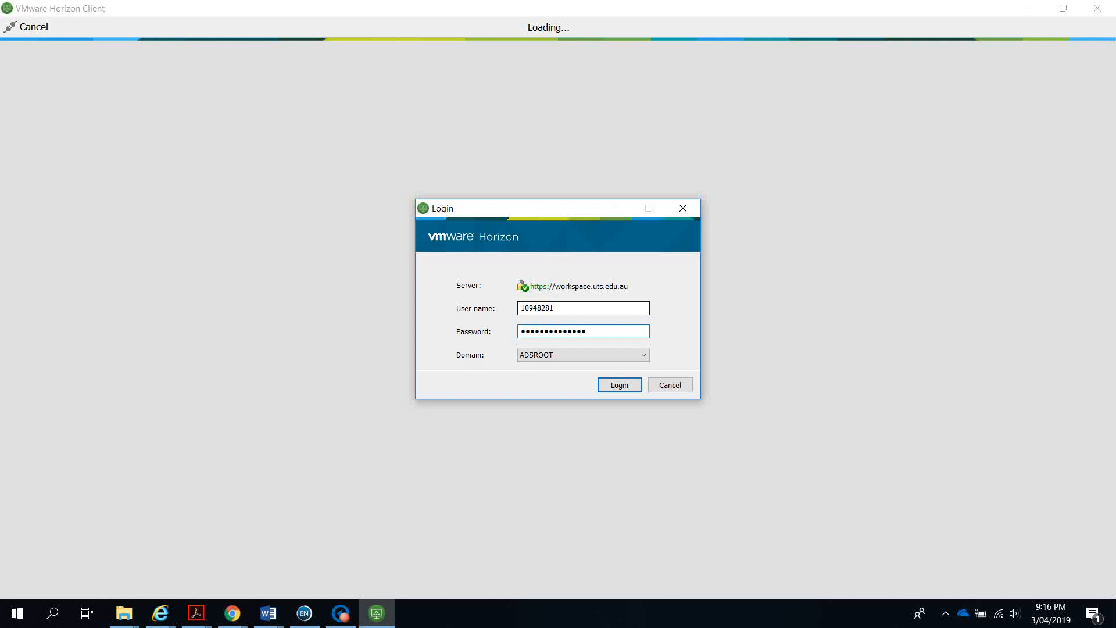
key("Return")
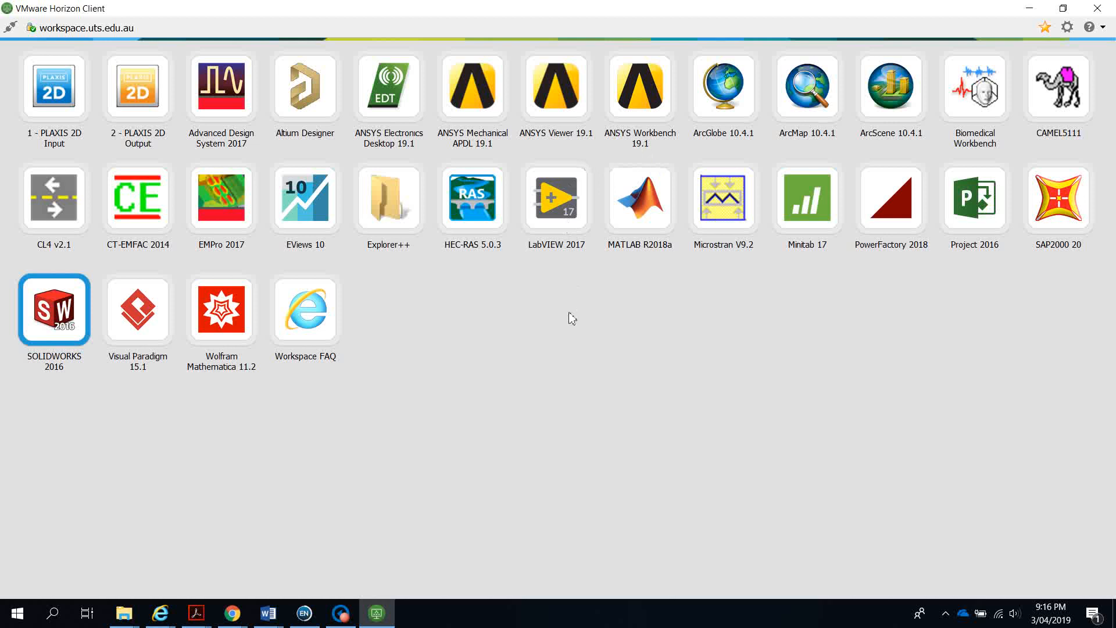
Launch SOLIDWORKS 2016 and accept the SOLIDWORKS and Simulation licence agreements
double_click(52, 322)
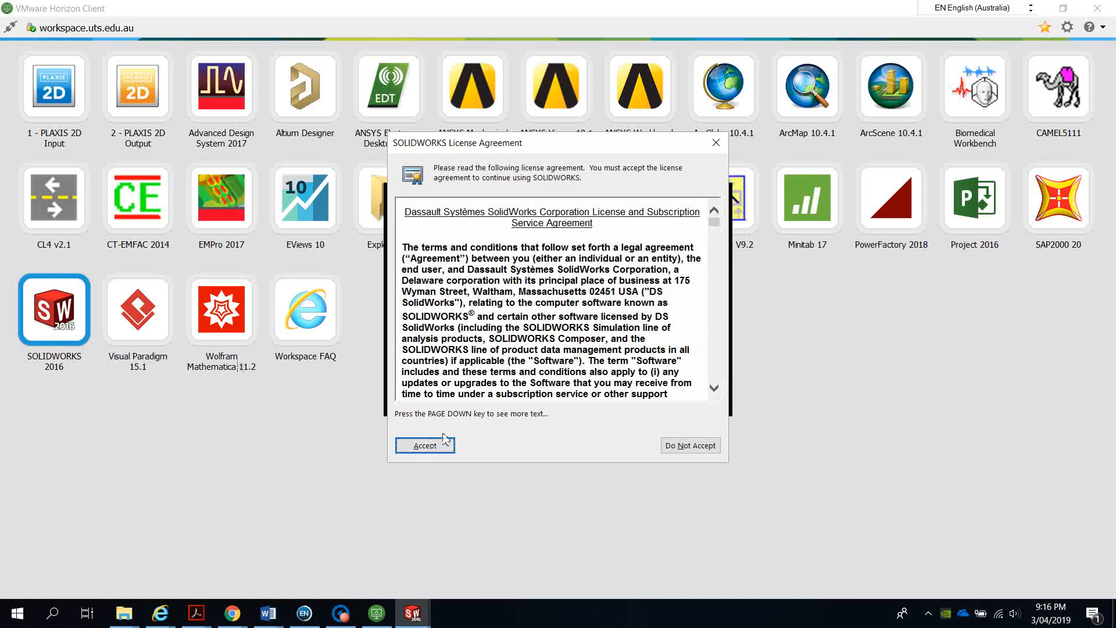
left_click(425, 446)
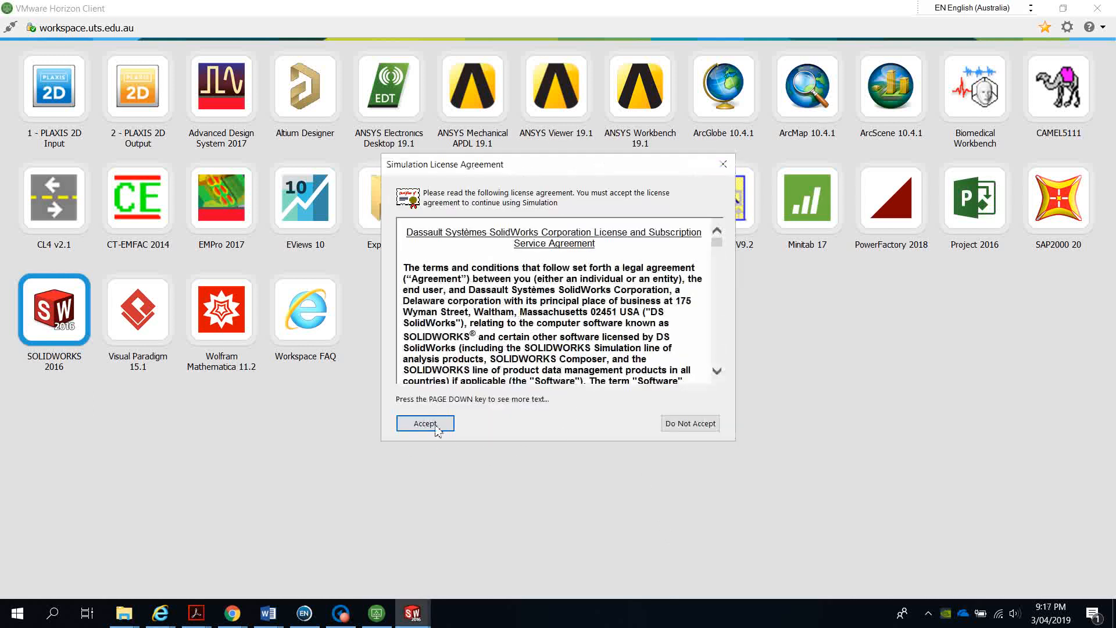
left_click(426, 425)
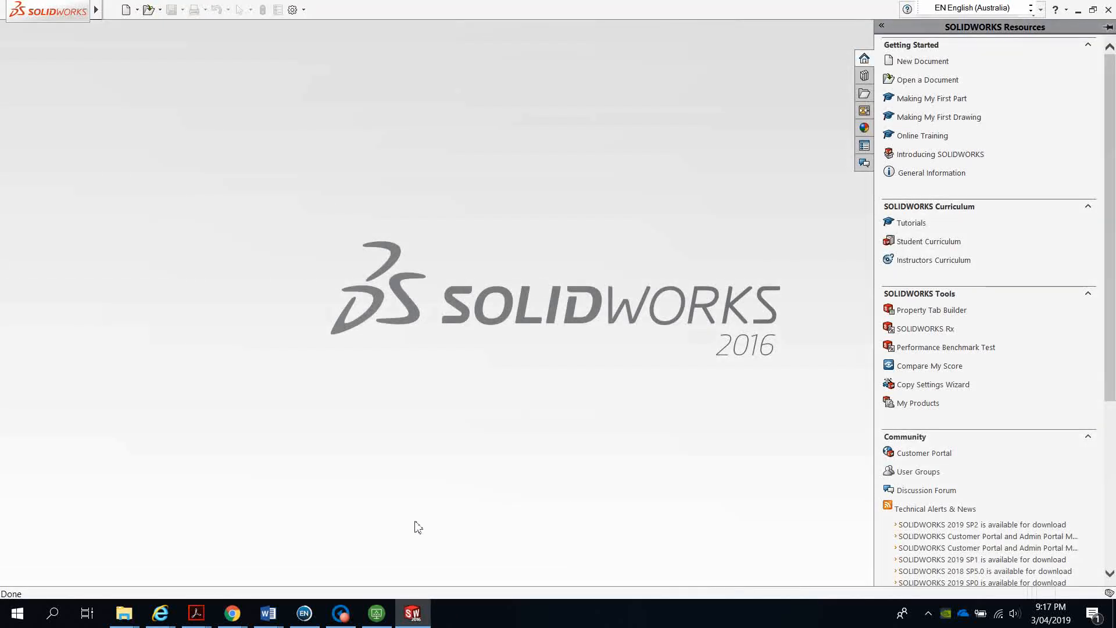
Return to the VMware Horizon Client application list
left_click(376, 614)
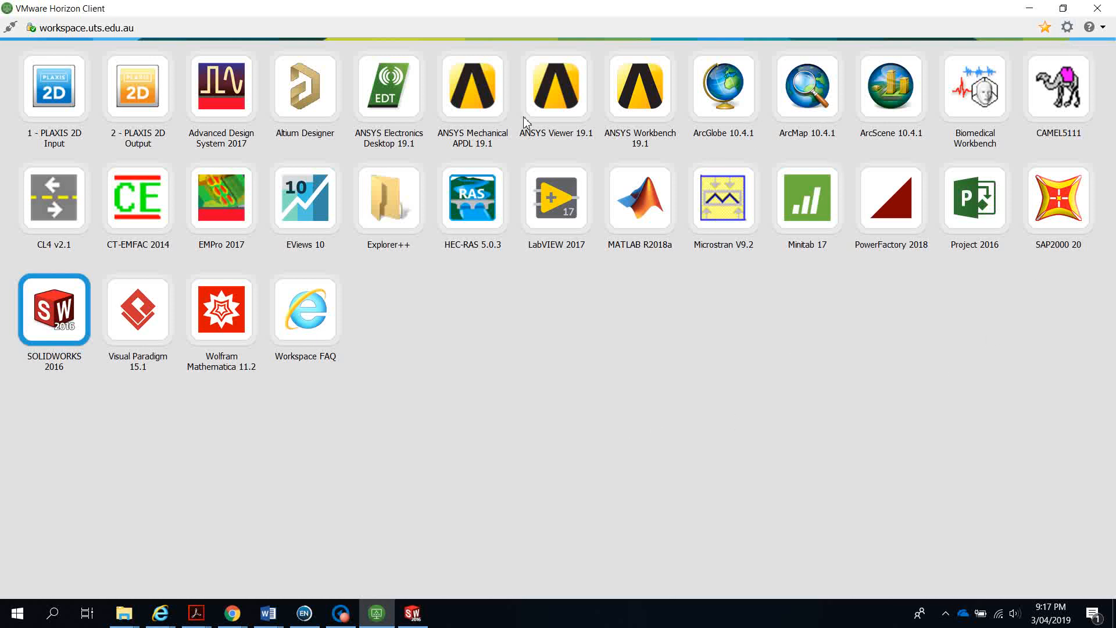
Review the Horizon Client USB device settings without changing them, then bring SOLIDWORKS 2016 back
left_click(1068, 27)
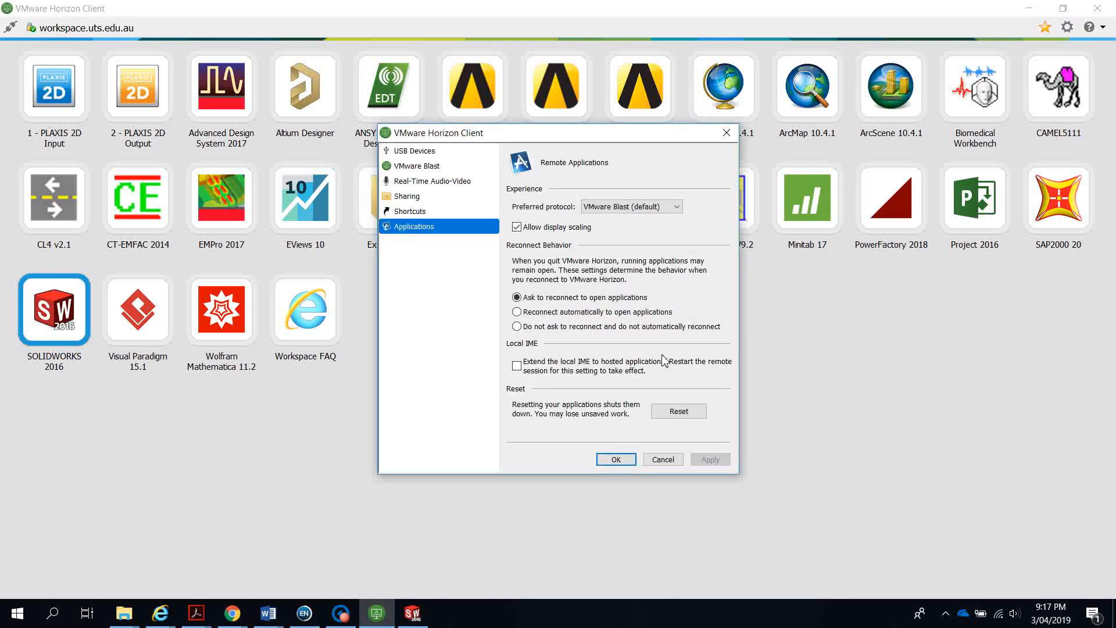
left_click(418, 152)
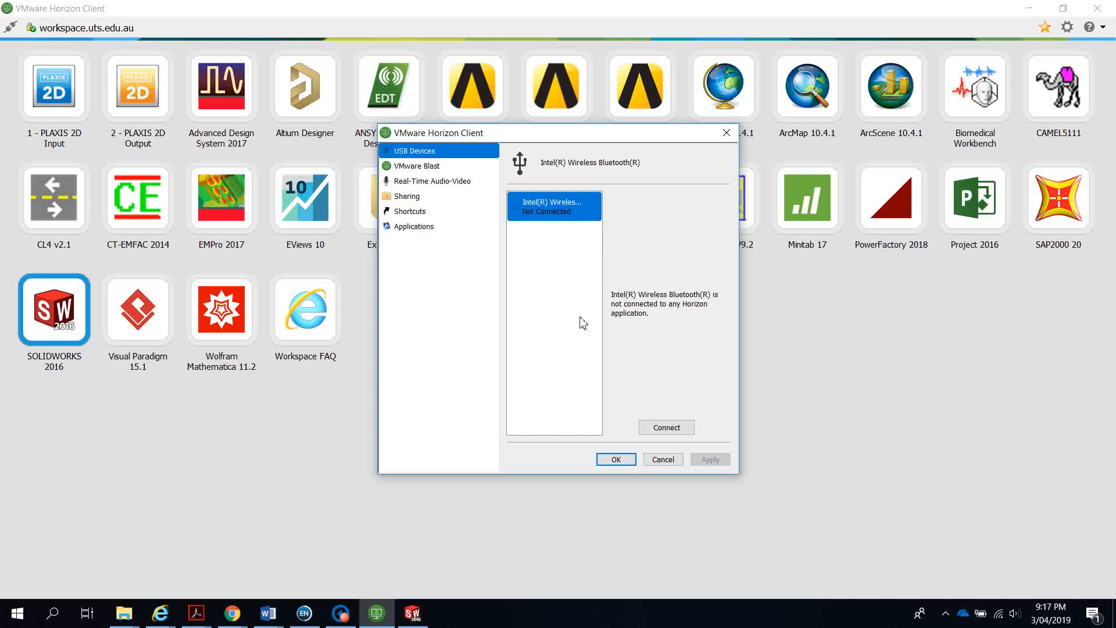
left_click(661, 461)
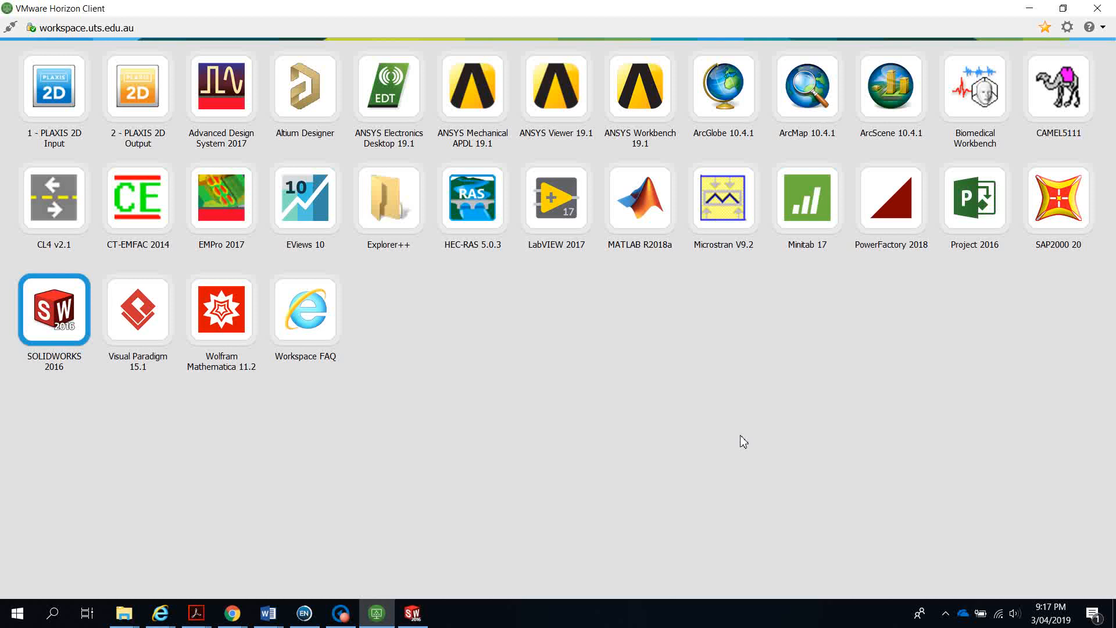
left_click(1066, 29)
left_click(422, 155)
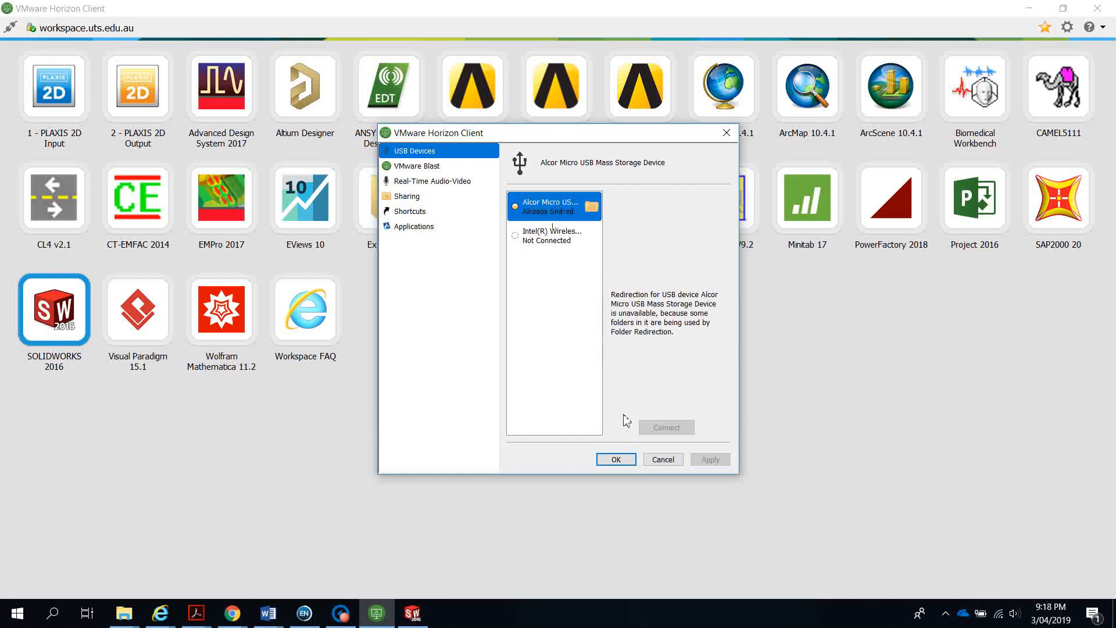
left_click(621, 464)
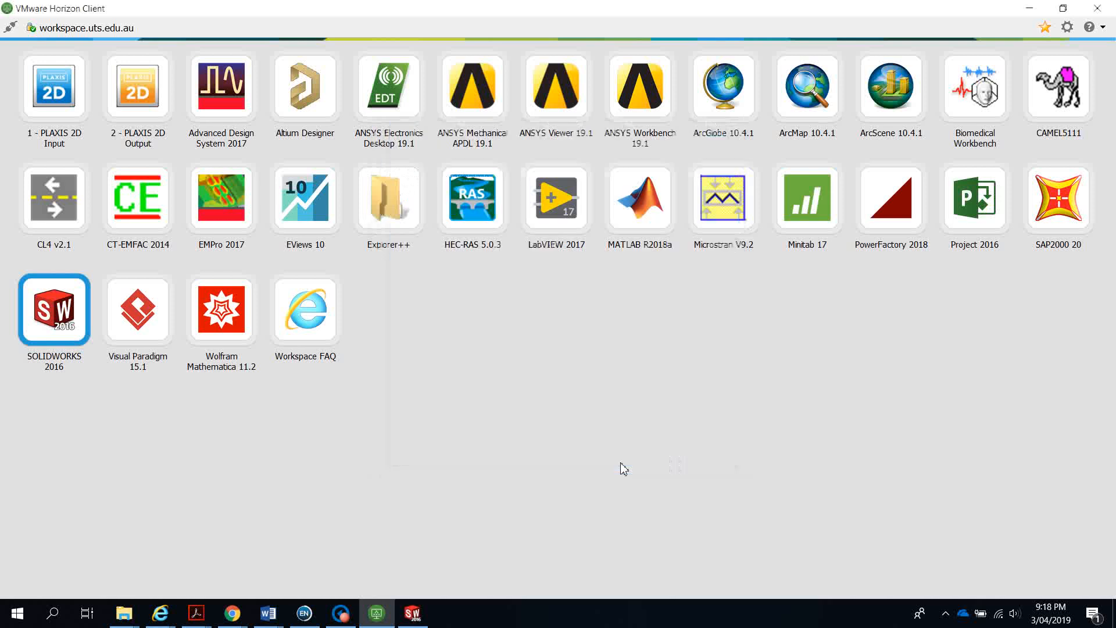
left_click(421, 620)
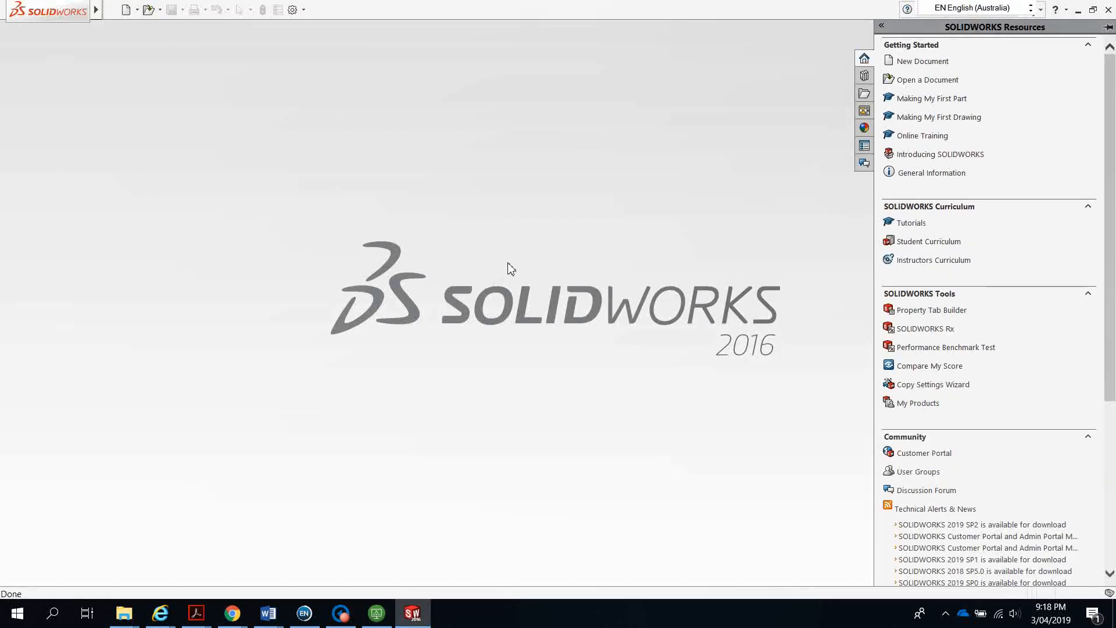
Create a new part document, removing the missing template folders from the list
left_click(126, 10)
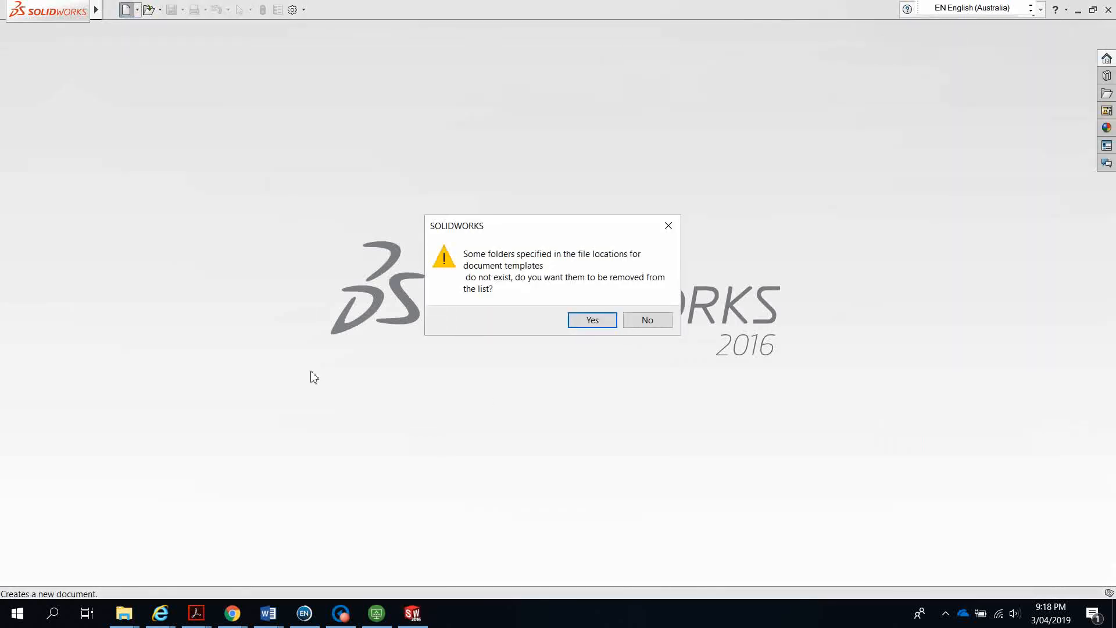
left_click(592, 320)
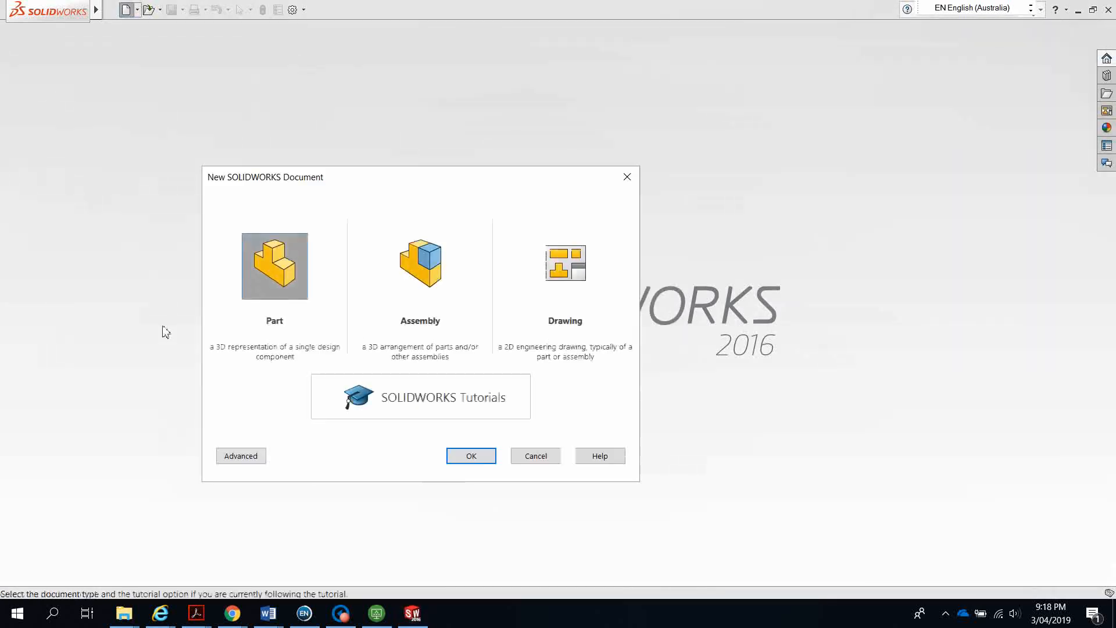
left_click(465, 458)
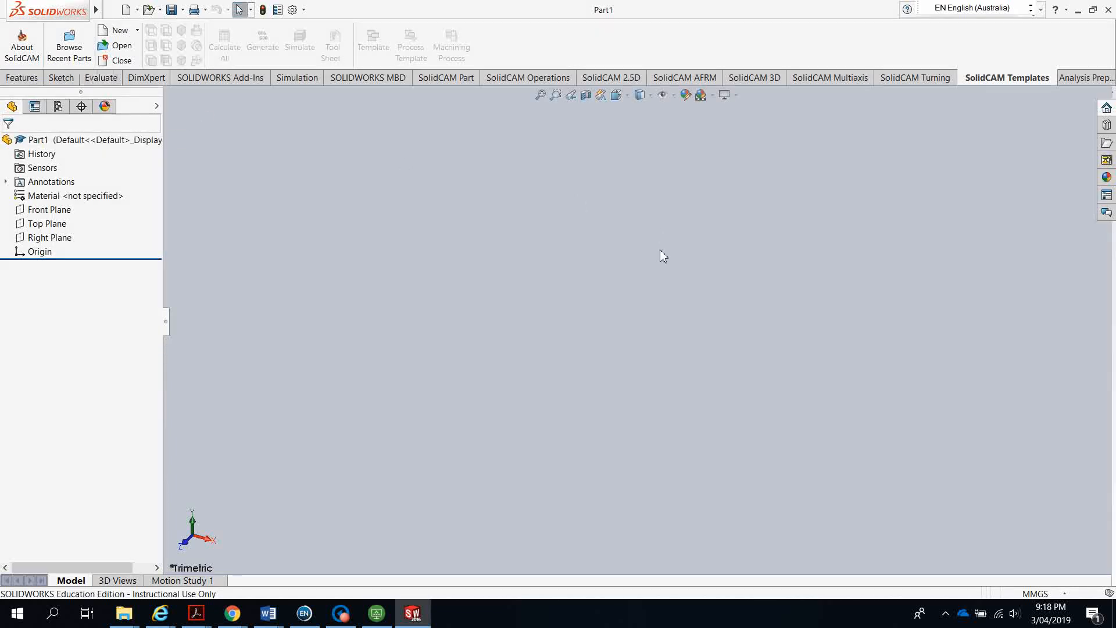
Switch to the document scene and give the viewport a Plain White background
left_click(701, 95)
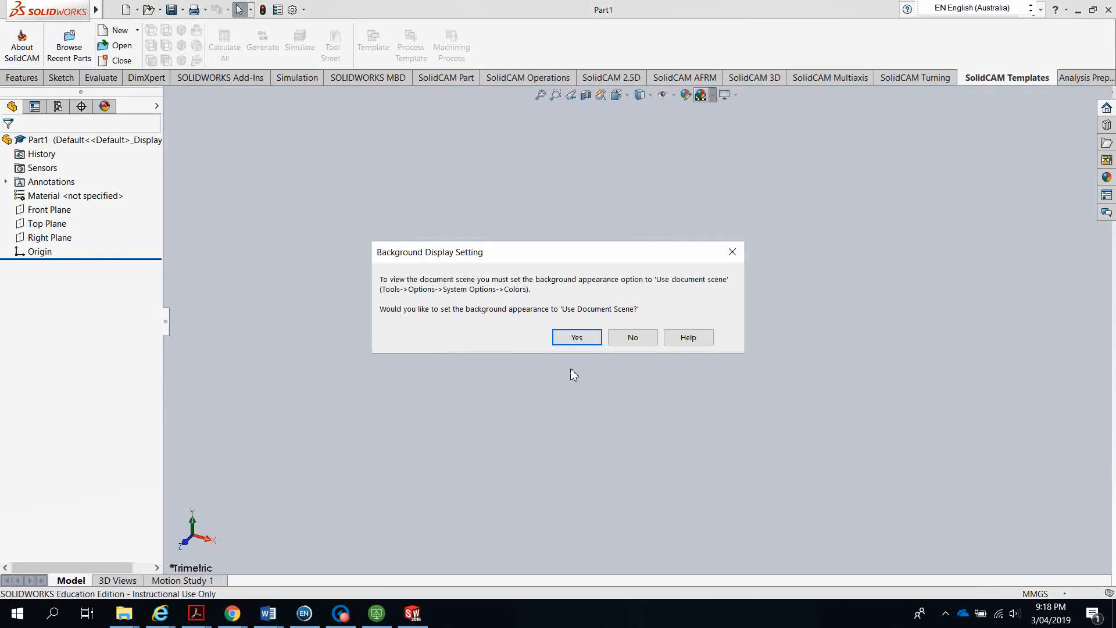
left_click(575, 337)
left_click(713, 95)
left_click(736, 126)
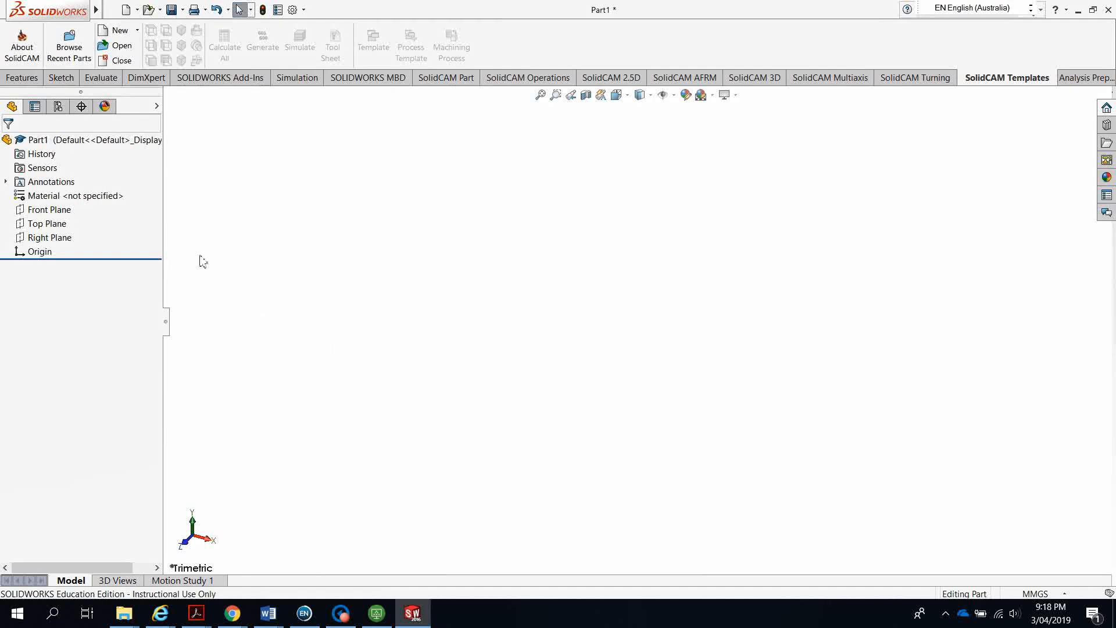
Start a new sketch on the Front Plane
left_click(62, 77)
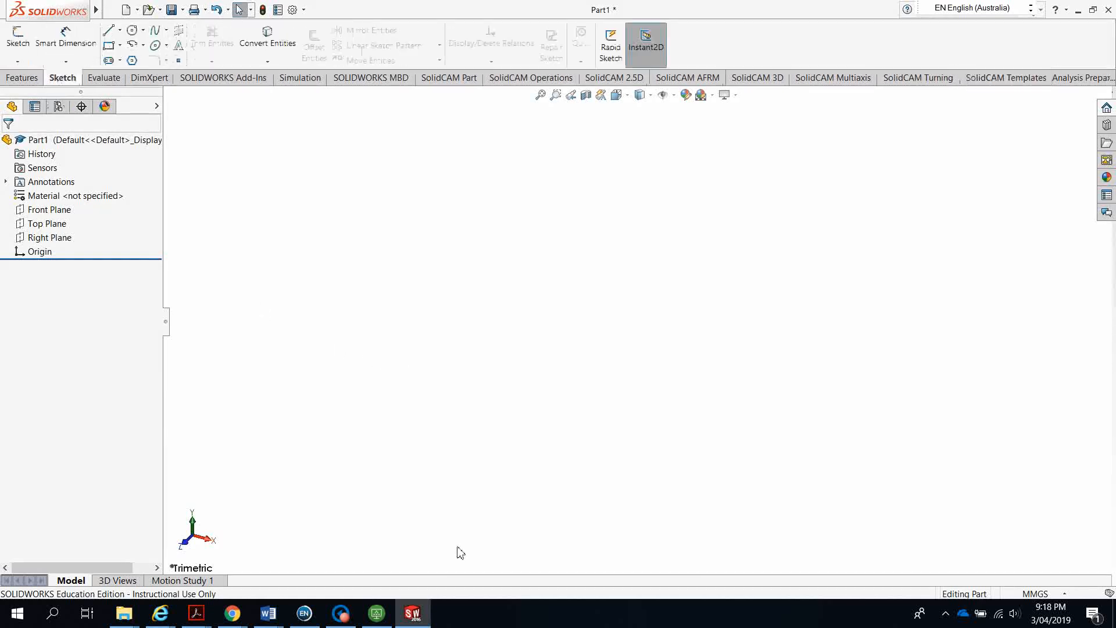
left_click(17, 45)
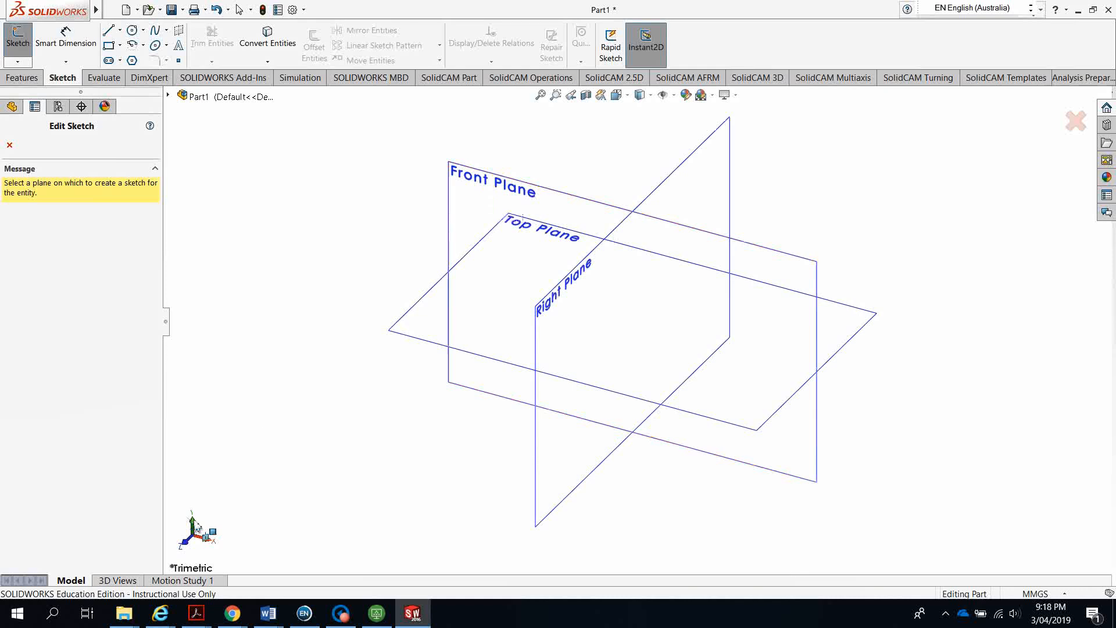
left_click(488, 204)
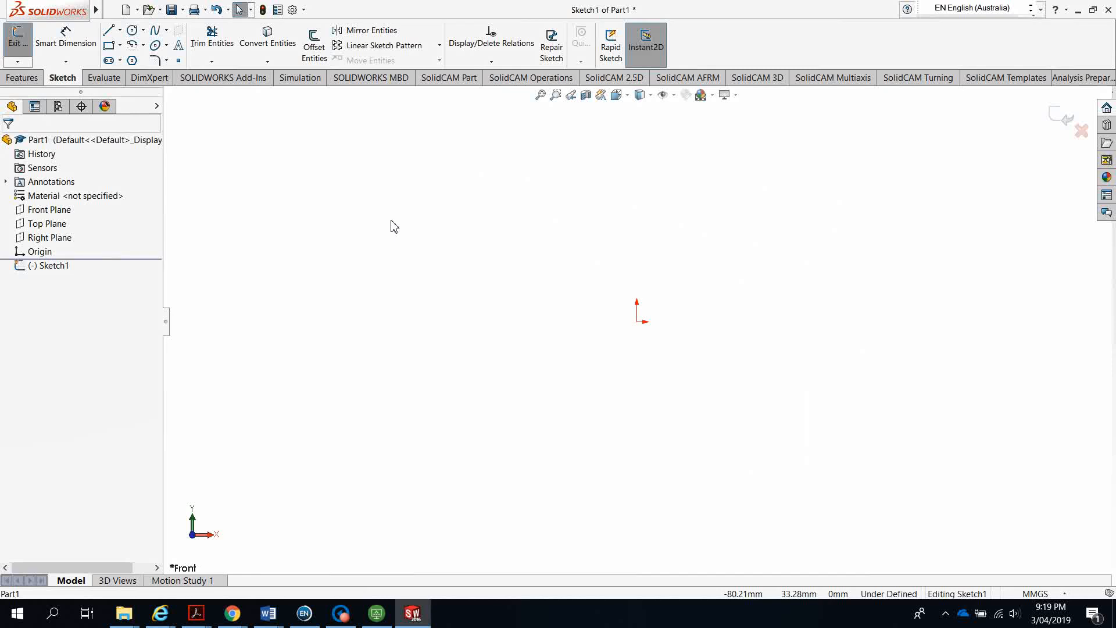
Begin a corner rectangle with its first corner on the sketch origin
left_click(108, 47)
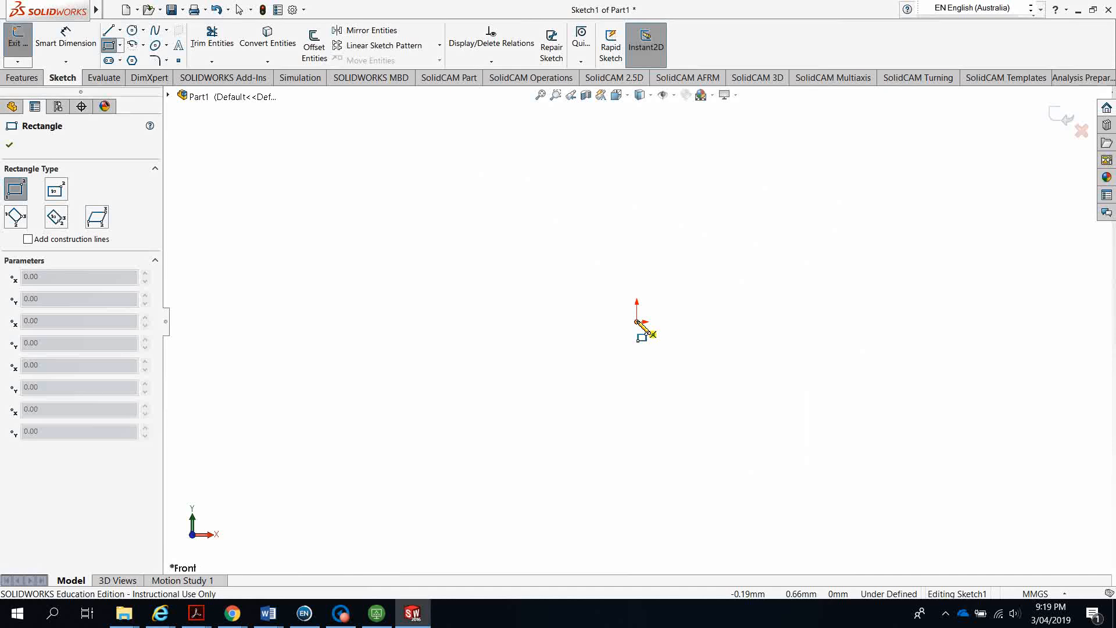
scroll(646, 326, "down", 5)
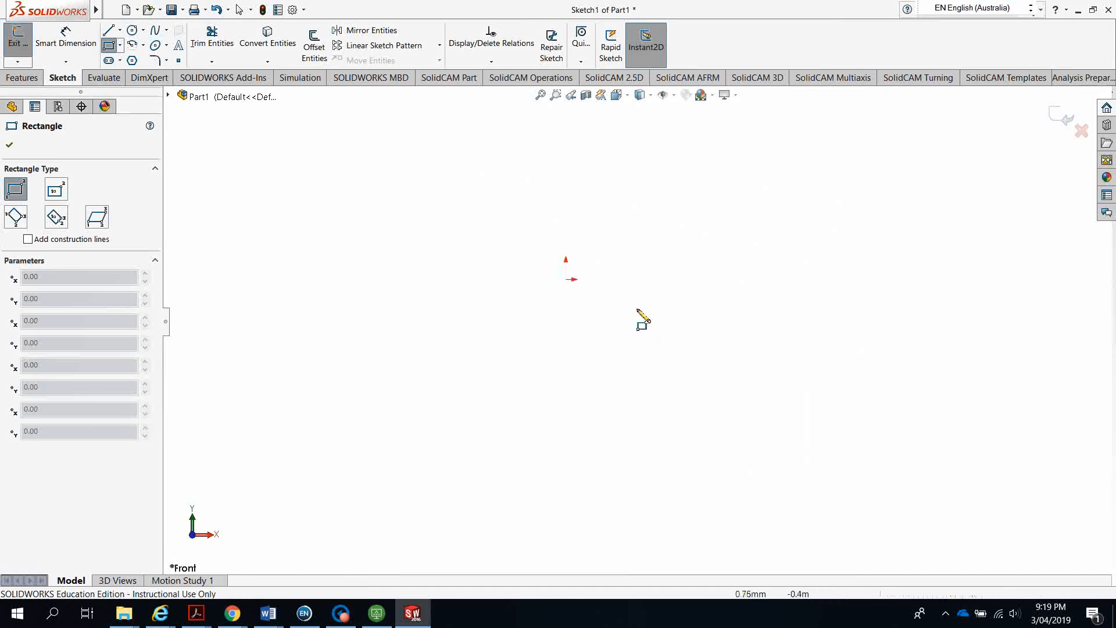
scroll(477, 251, "down", 5)
scroll(721, 335, "down", 4)
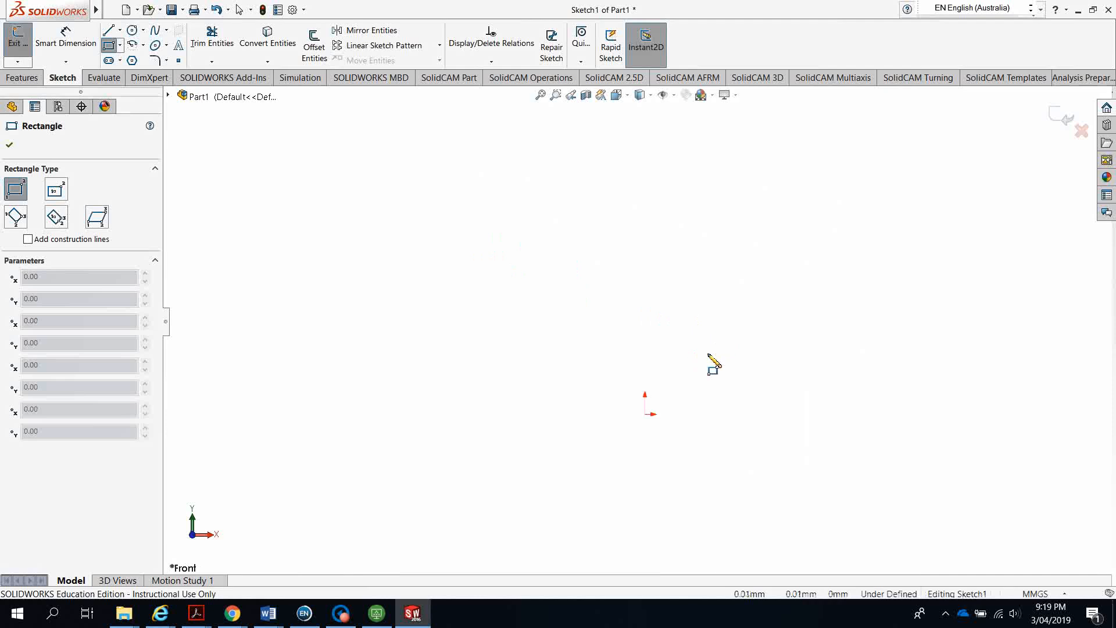
scroll(608, 462, "down", 5)
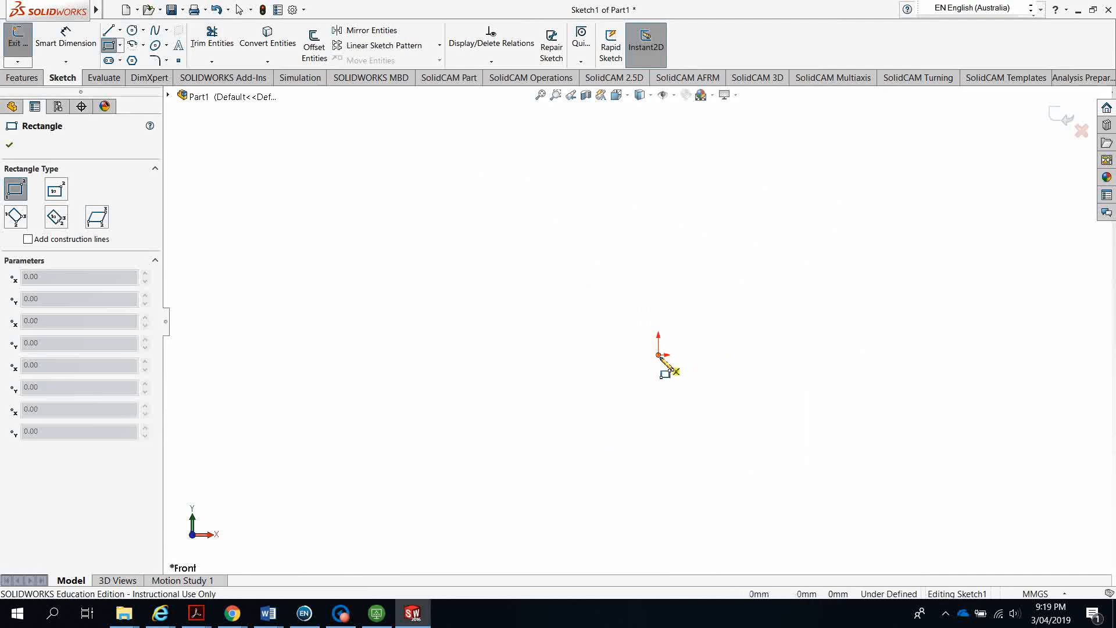
left_click(658, 356)
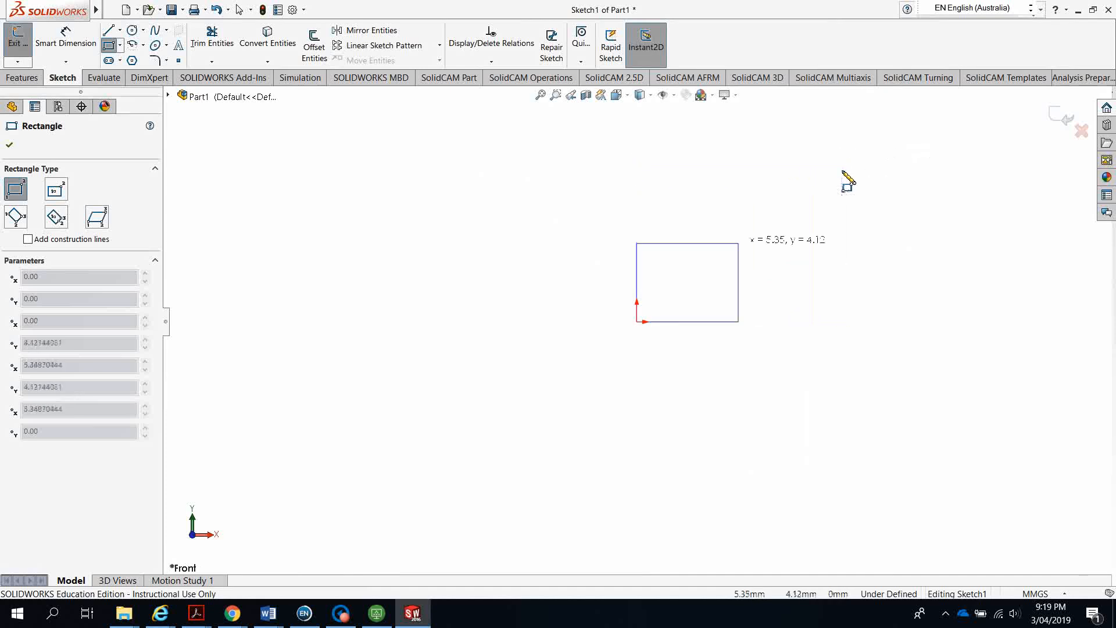
Finish the rectangle and set its left and bottom sides to 100 mm each
left_click(801, 158)
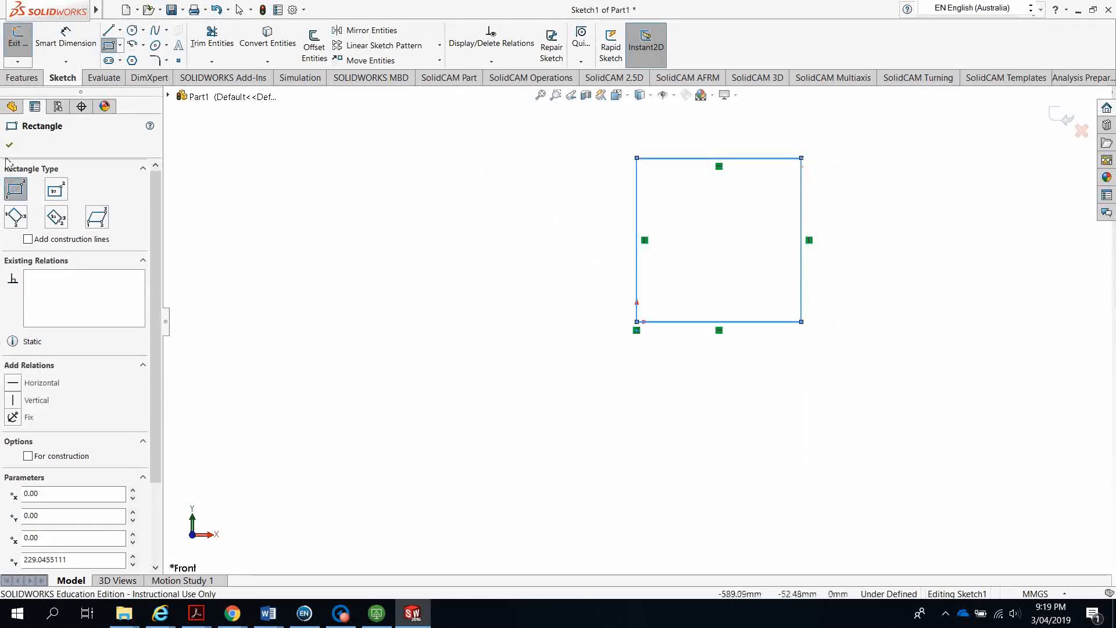
key("Escape")
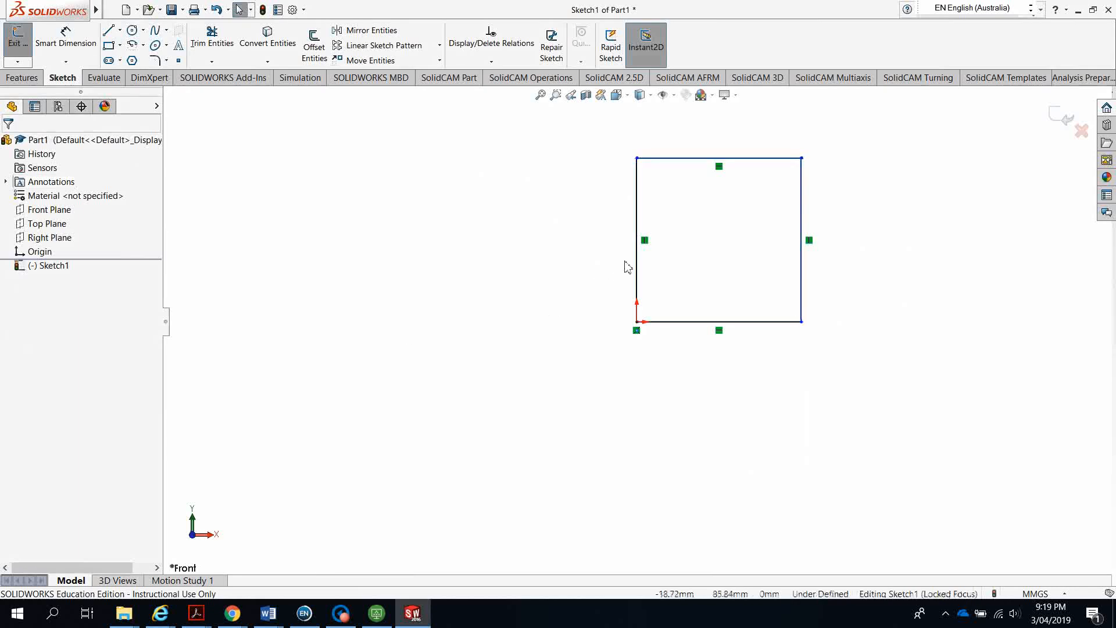
left_click(638, 277)
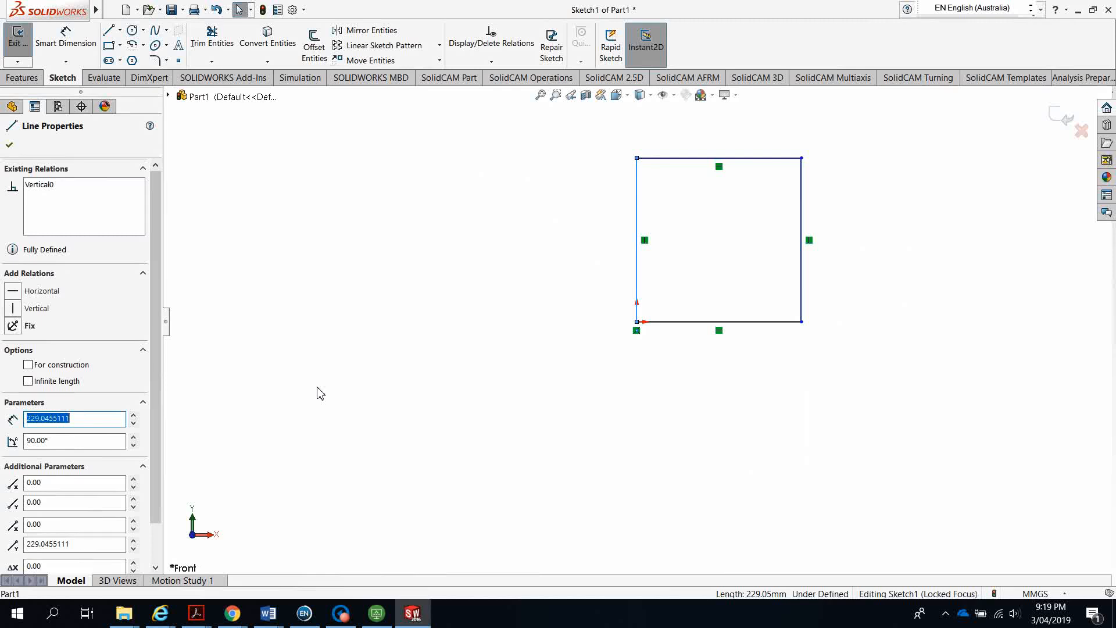
type("100")
key("Return")
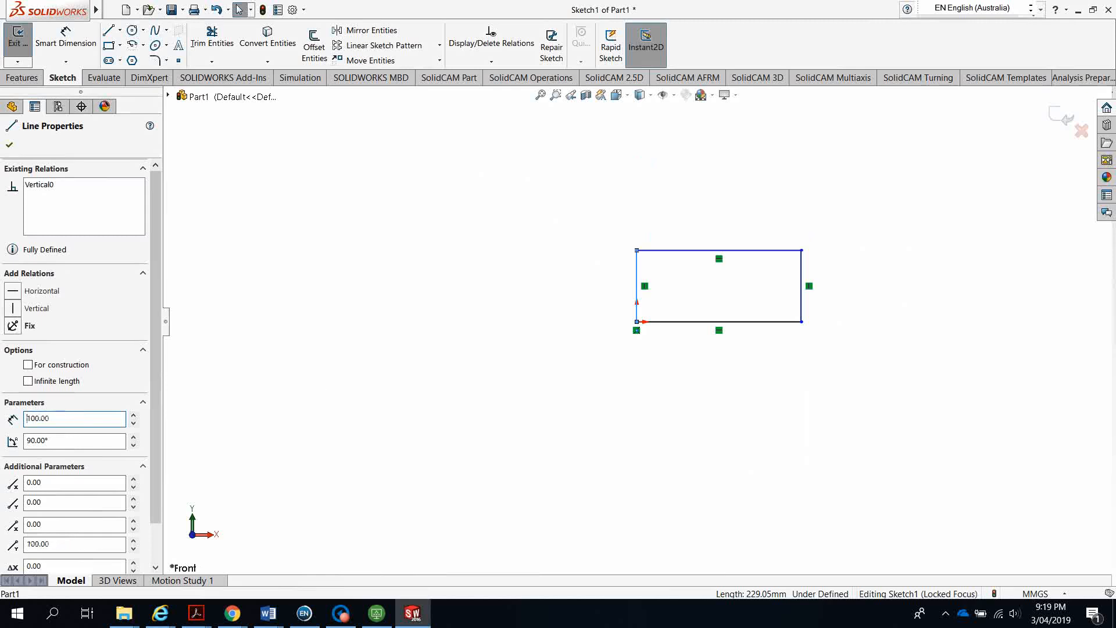
left_click(10, 147)
left_click(726, 323)
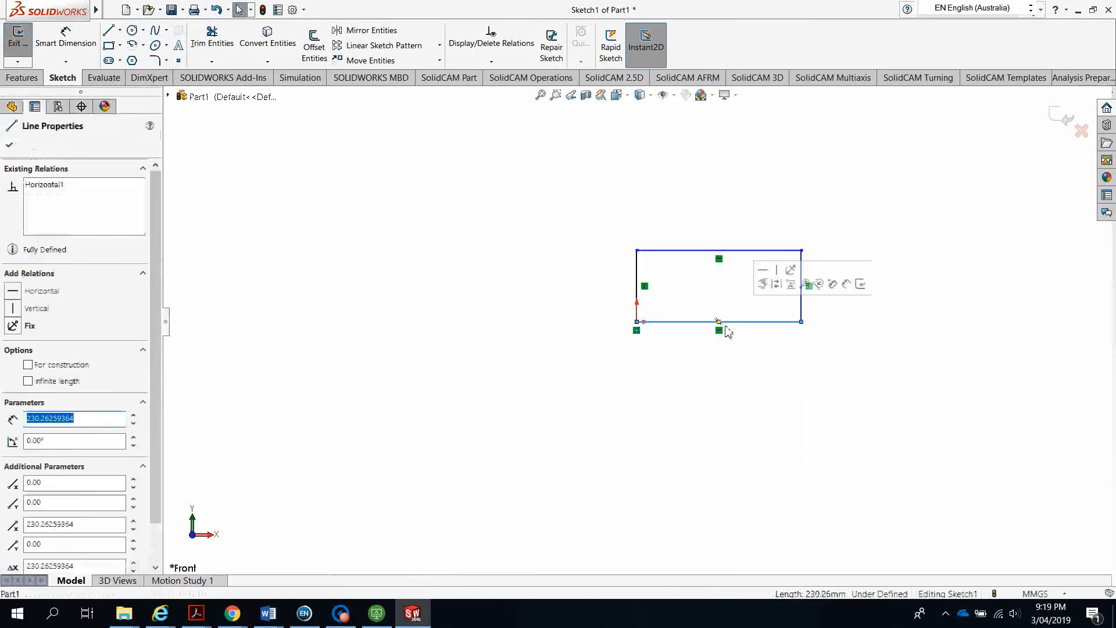
type("100")
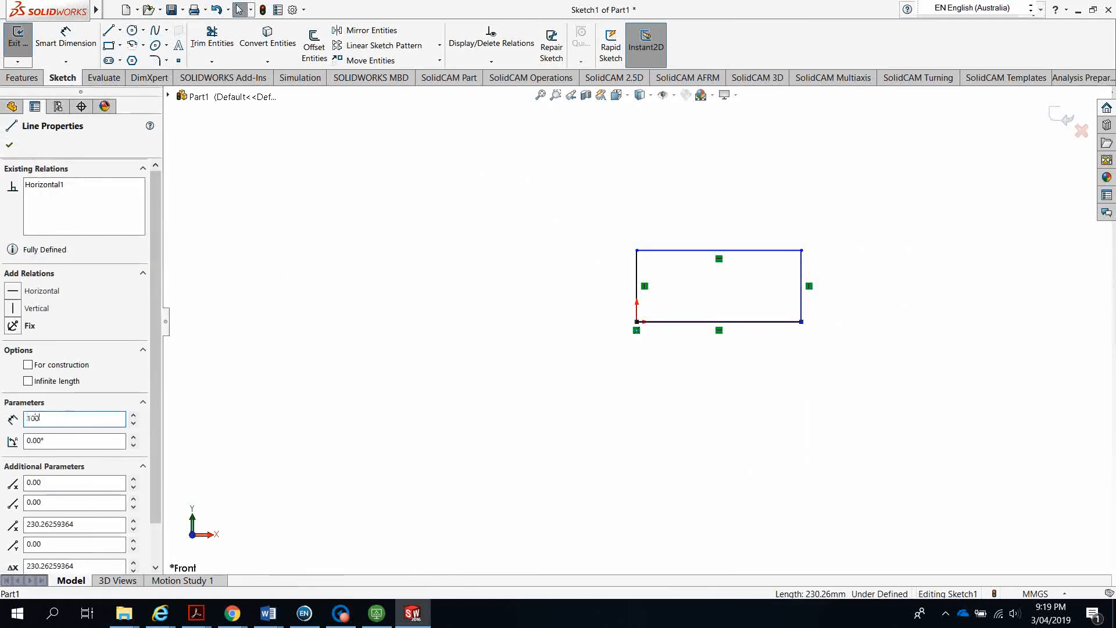
key("Return")
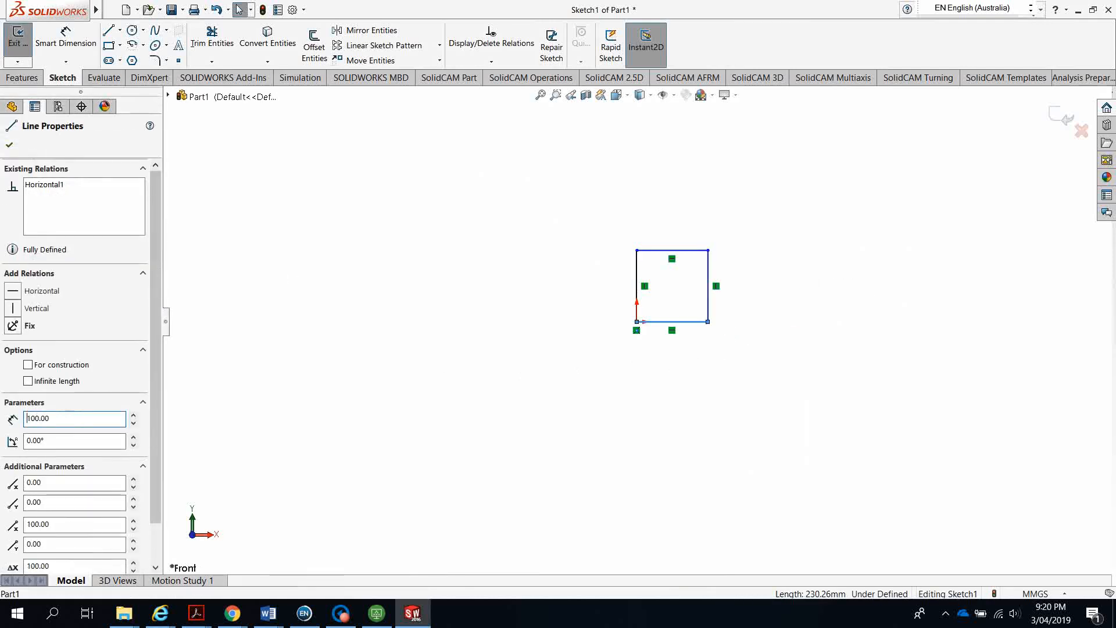
left_click(9, 145)
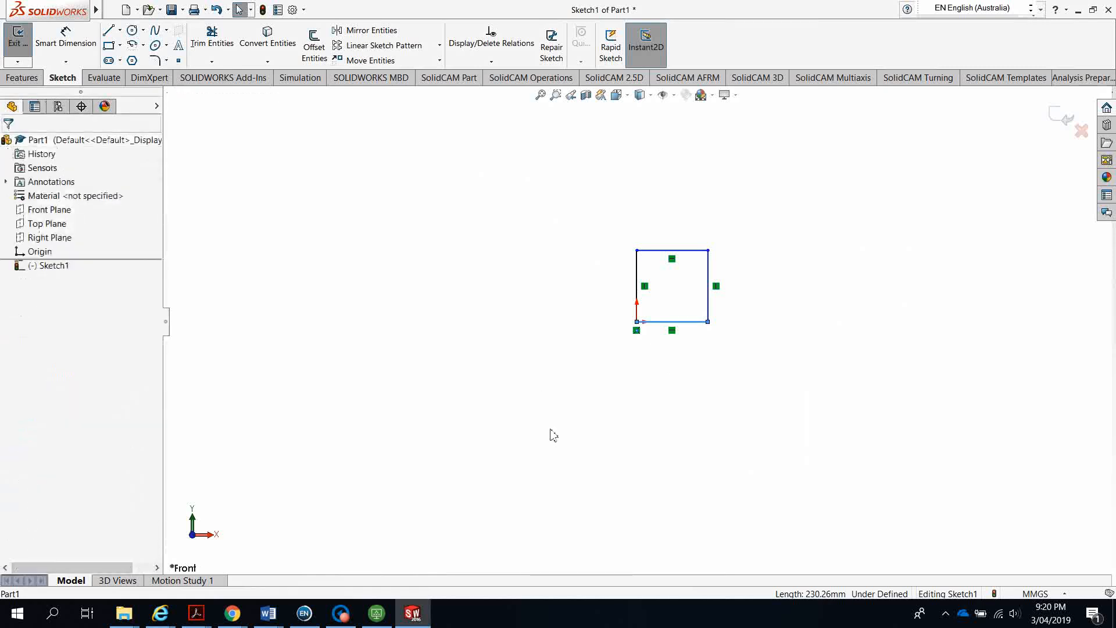
mouse_move(551, 433)
middle_mouse_down()
mouse_move(409, 354)
mouse_move(630, 361)
mouse_move(500, 346)
mouse_move(481, 296)
mouse_move(498, 306)
middle_mouse_up()
Extrude the 100 × 100 mm square to a depth of 30 mm with Extruded Boss/Base
left_click(22, 77)
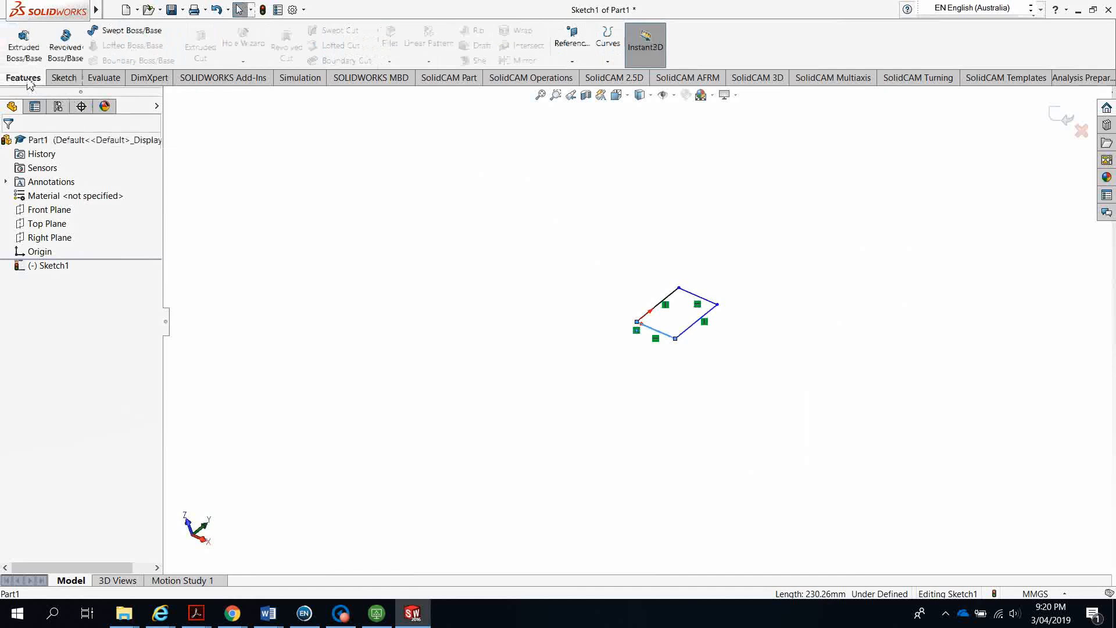
left_click(23, 47)
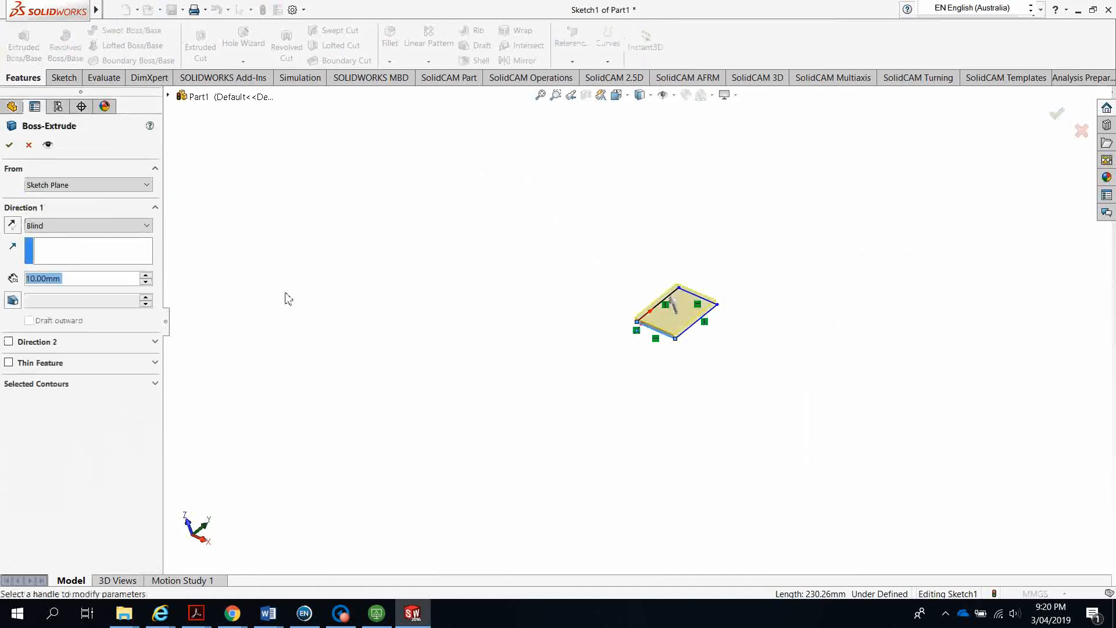
scroll(705, 304, "down", 8)
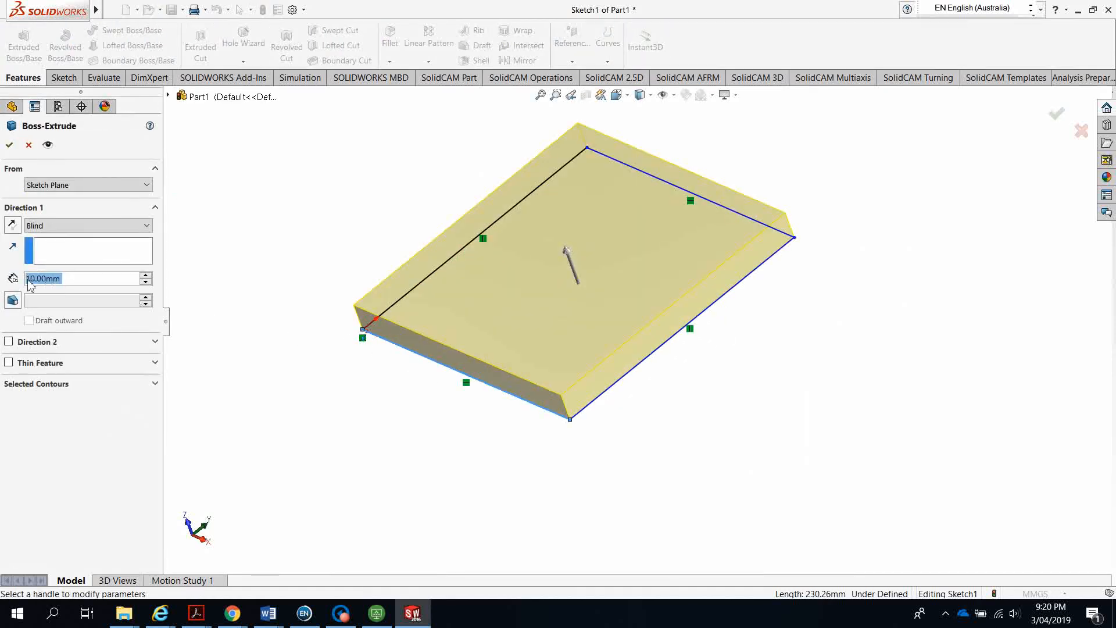
left_click(146, 276)
left_click(146, 276)
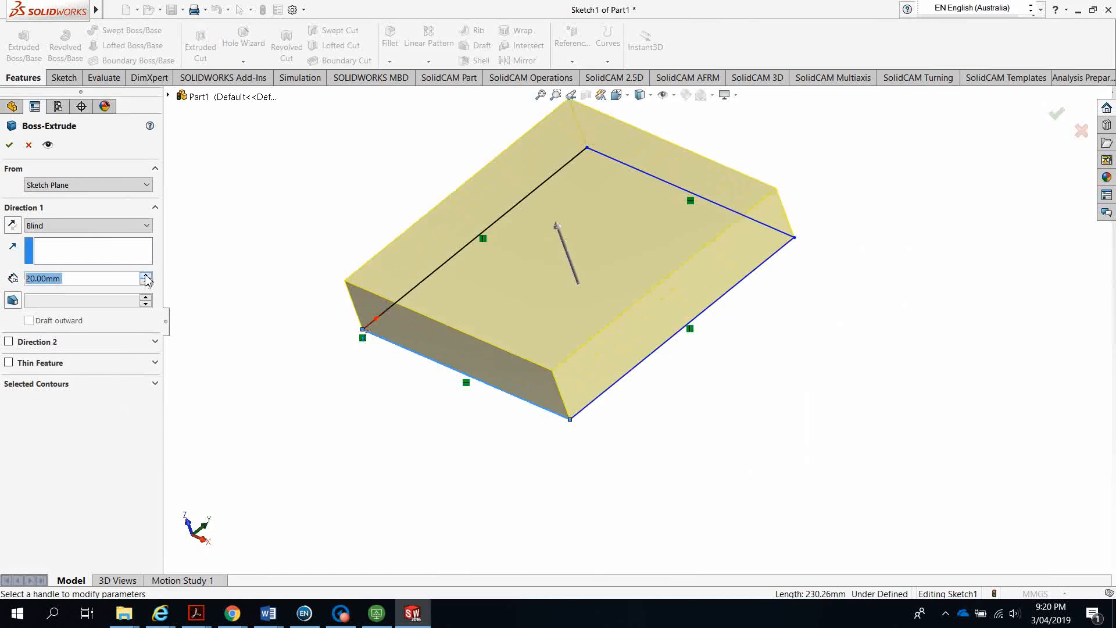
left_click(9, 144)
scroll(418, 456, "up", 4)
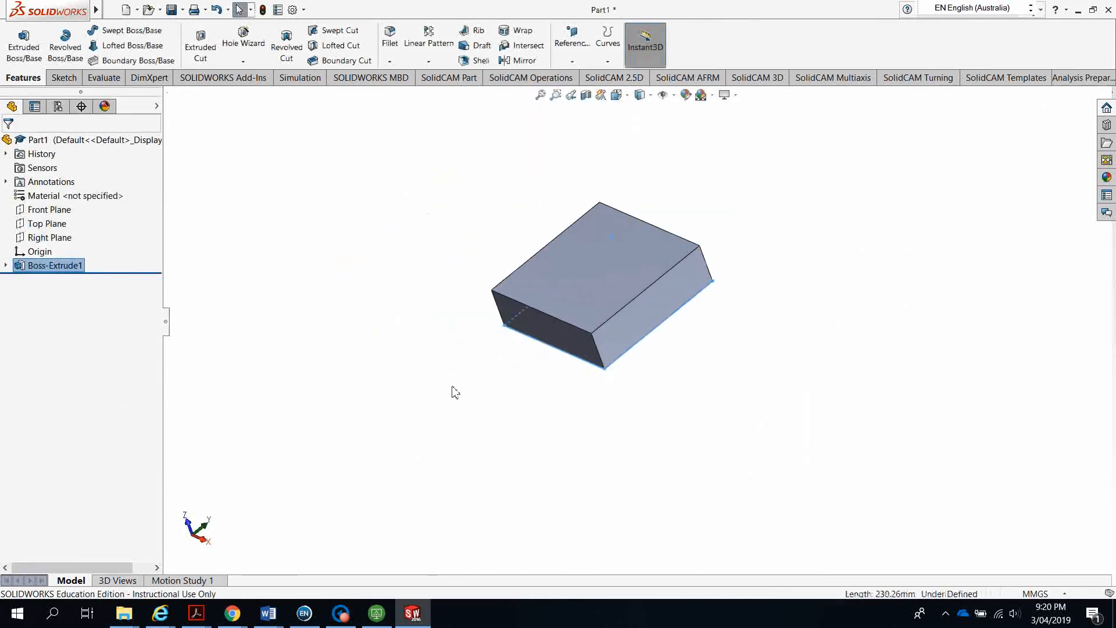
mouse_move(456, 423)
middle_mouse_down()
mouse_move(493, 343)
mouse_move(446, 304)
mouse_move(533, 370)
mouse_move(446, 399)
mouse_move(471, 409)
middle_mouse_up()
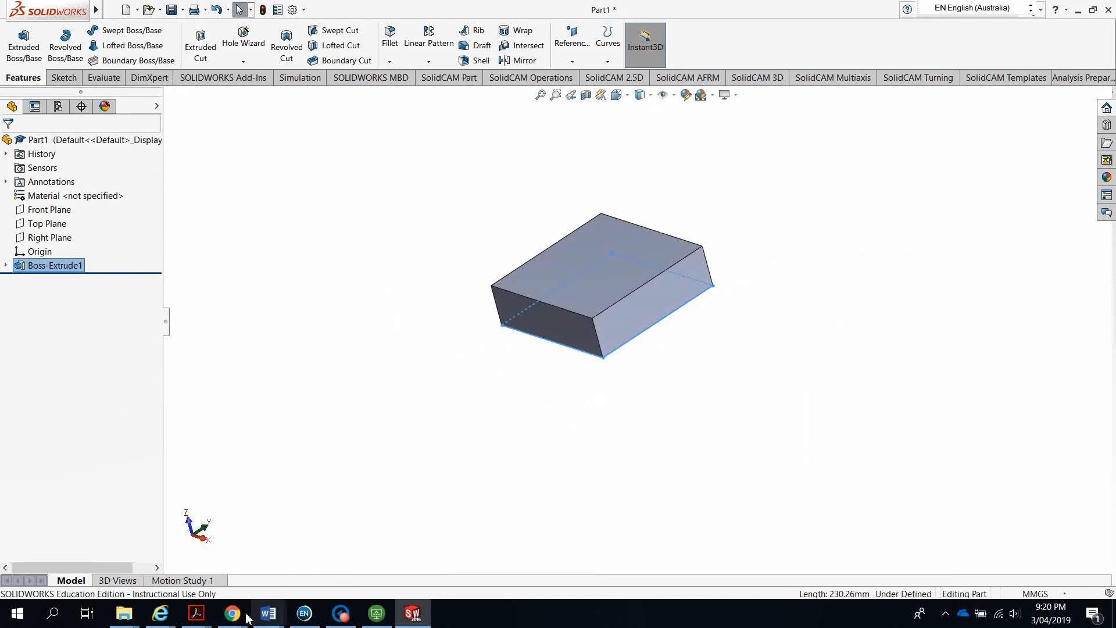
Check the dimensions in the Part 2 CAD CAM Assessment 1 V1.pdf drawing, then return to the block
mouse_move(197, 615)
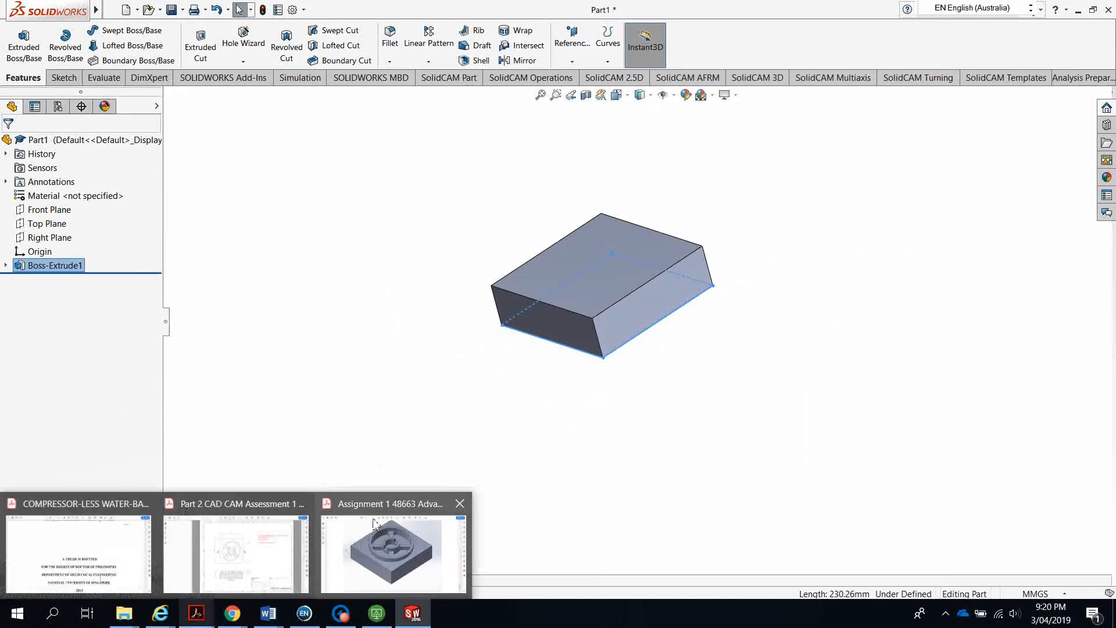
left_click(249, 509)
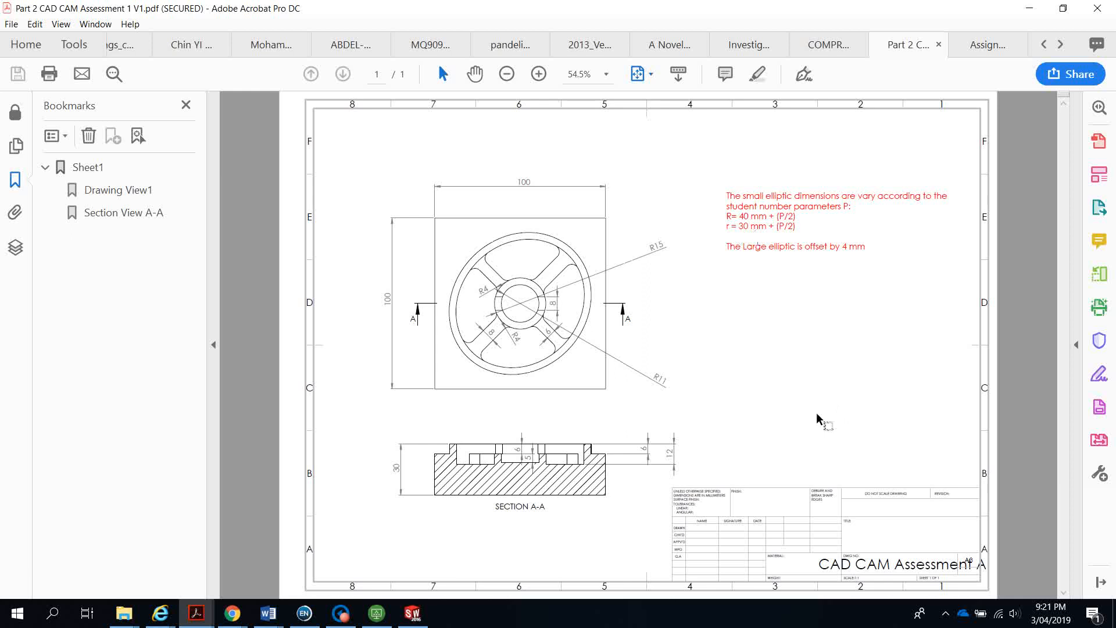
left_click(1028, 11)
middle_click_drag(356, 339, 375, 404)
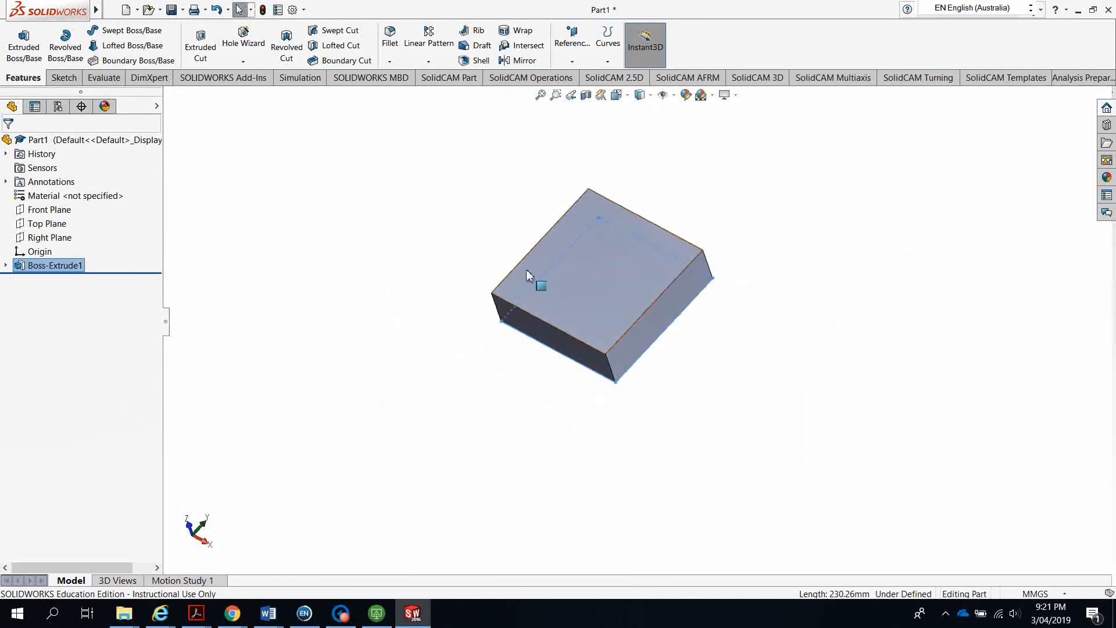
Start a new sketch (Sketch2) on the block's top face
left_click(590, 269)
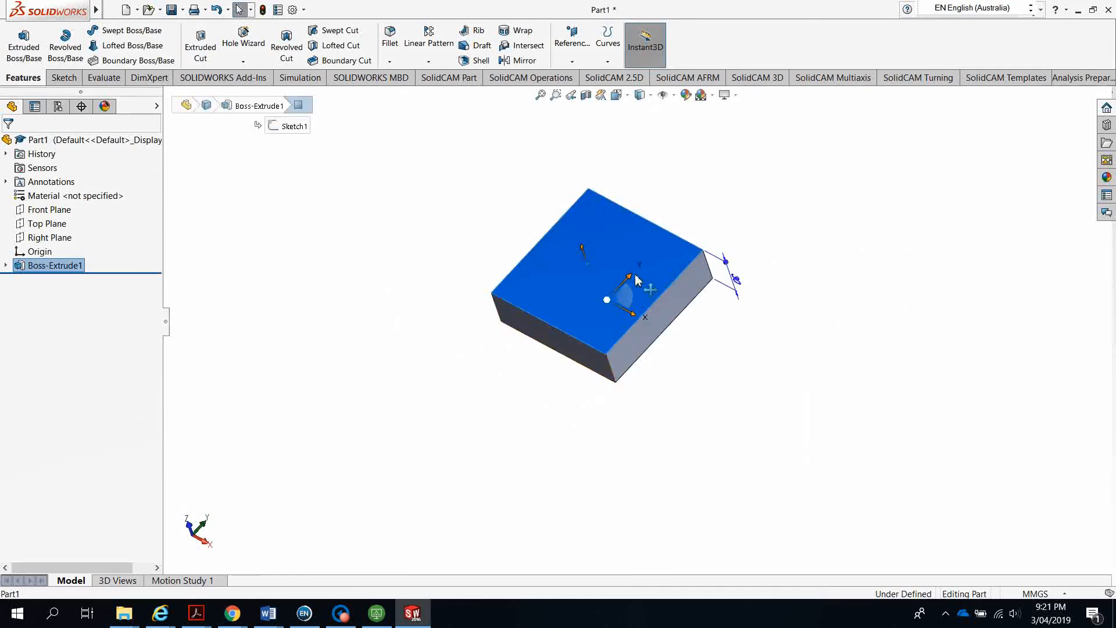
left_click(64, 77)
left_click(18, 36)
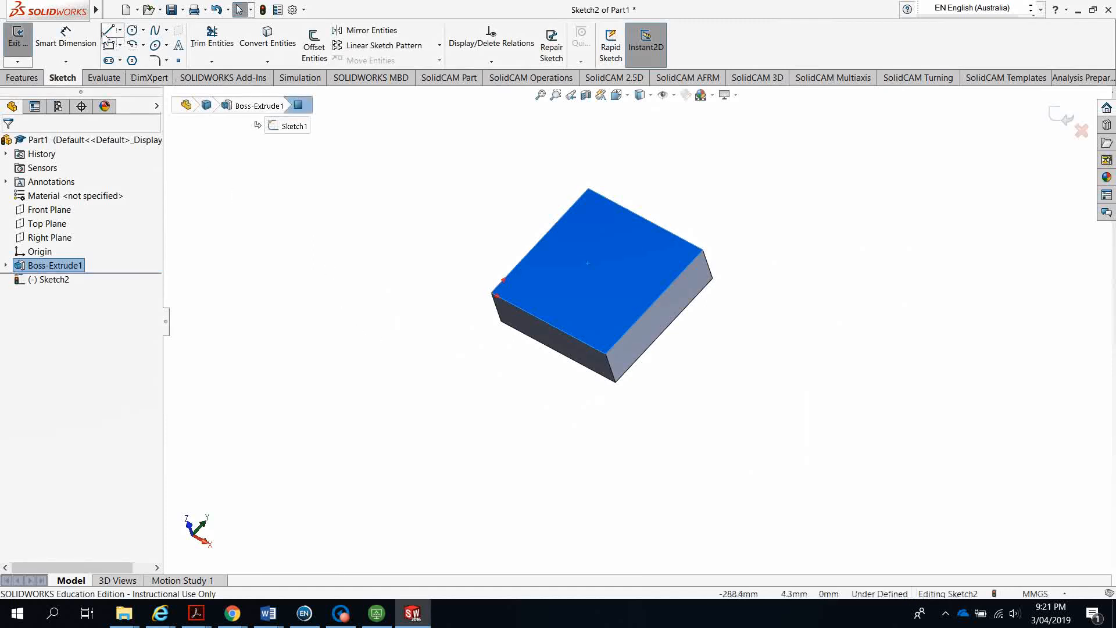
Draw a construction line from one block corner to the opposite corner
left_click(108, 32)
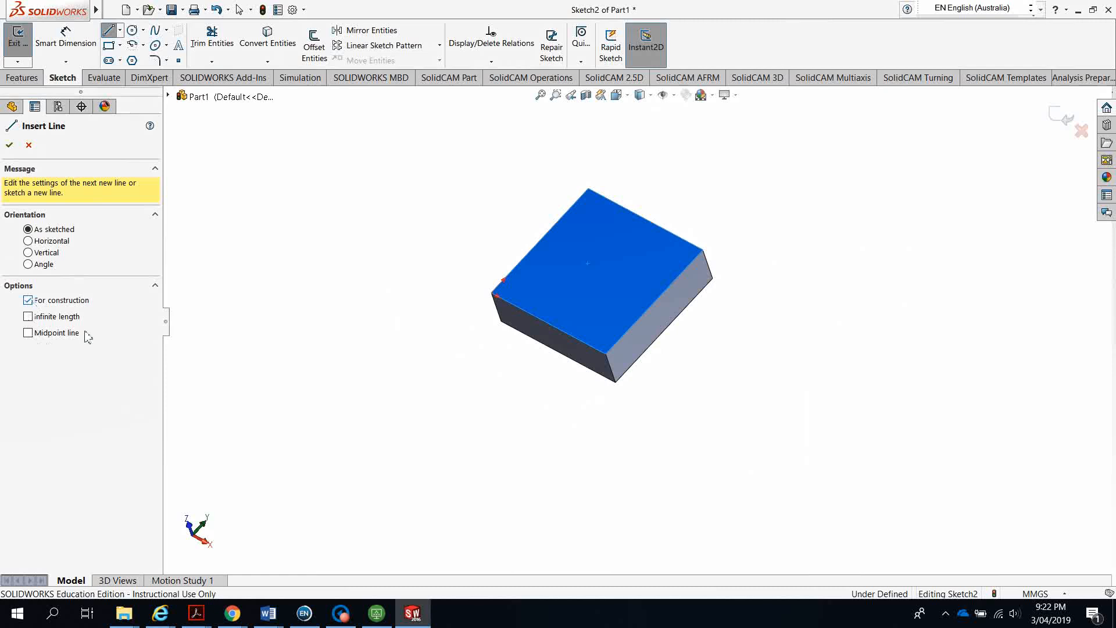
scroll(500, 302, "down", 6)
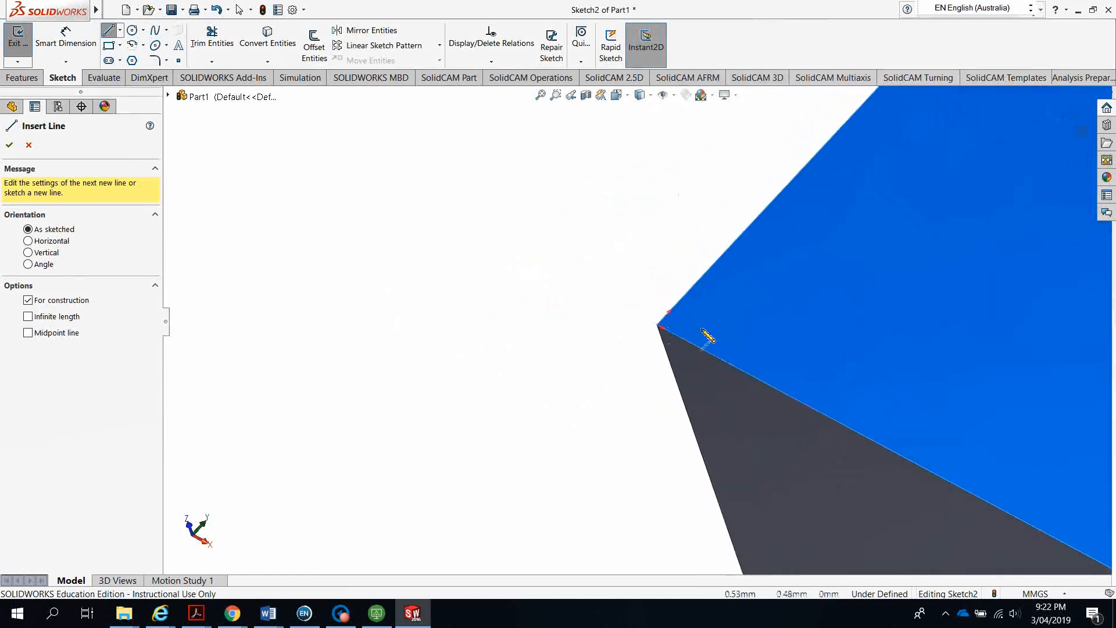
scroll(707, 336, "down", 2)
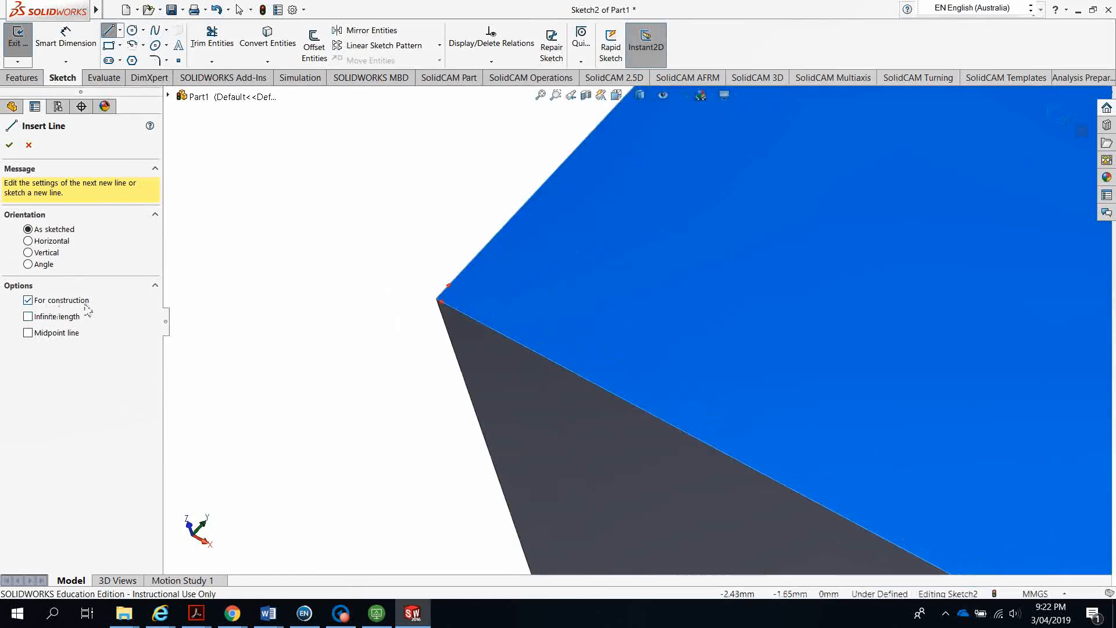
scroll(481, 305, "down", 3)
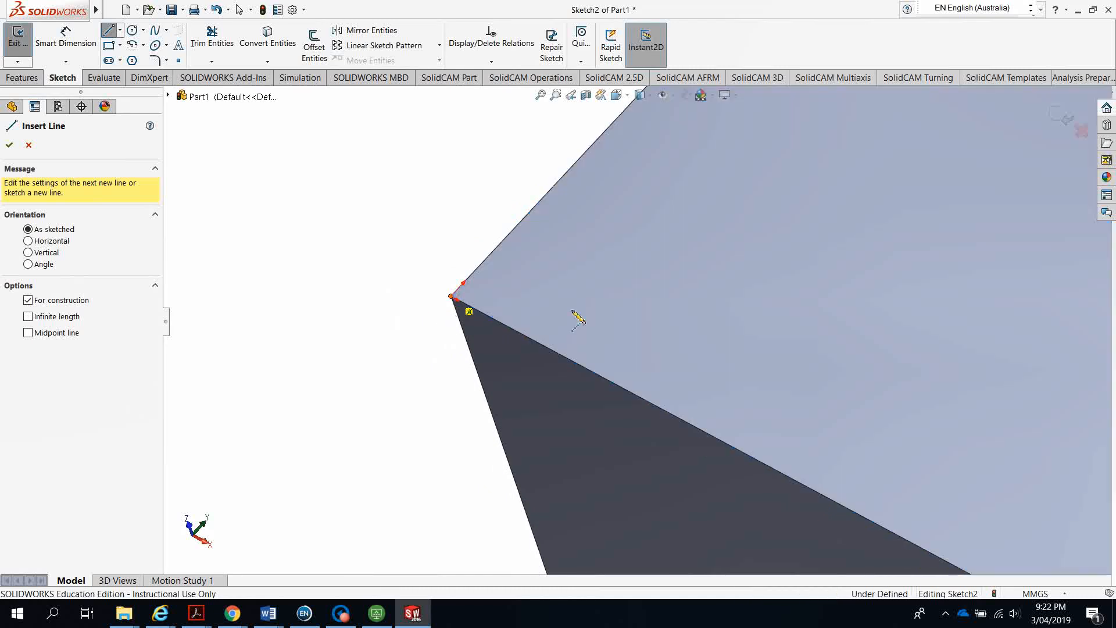
left_click(455, 300)
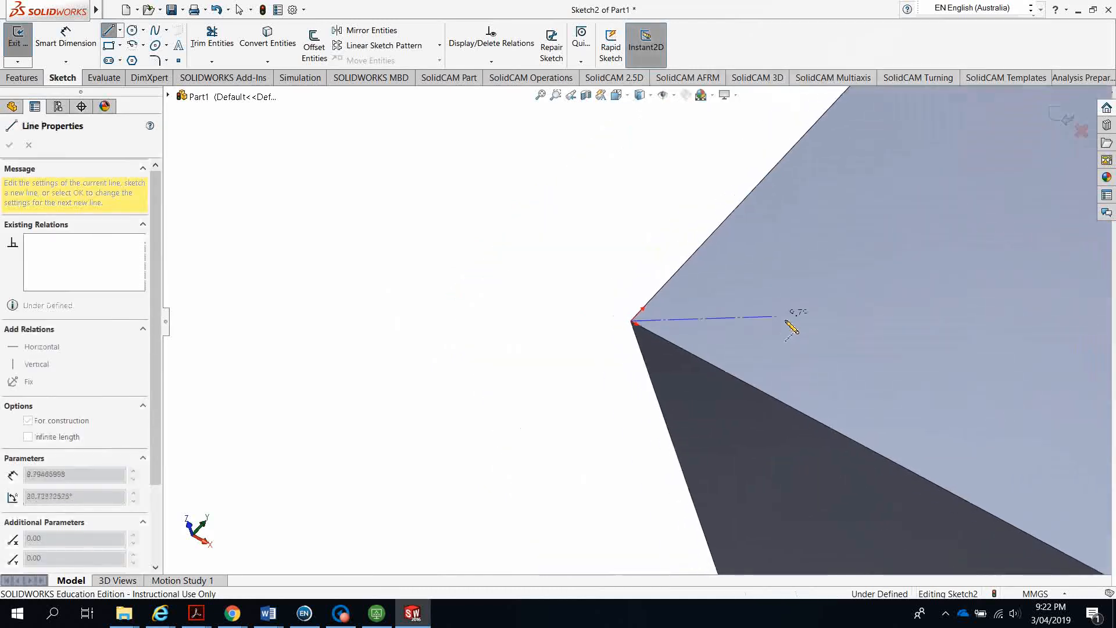
scroll(792, 329, "up", 5)
scroll(847, 291, "down", 6)
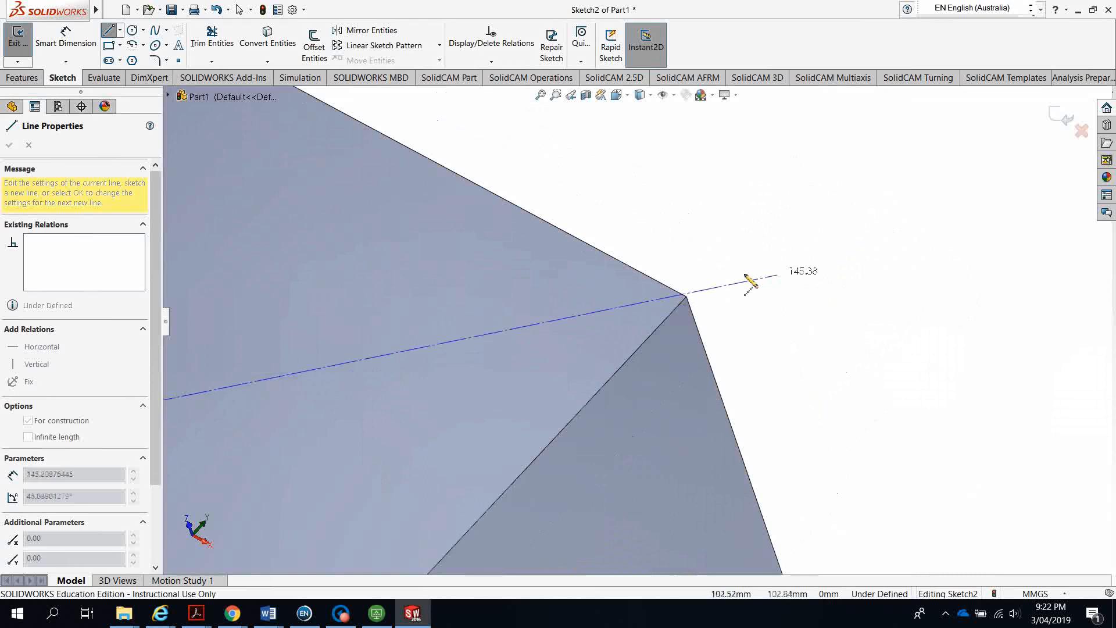
scroll(745, 276, "down", 4)
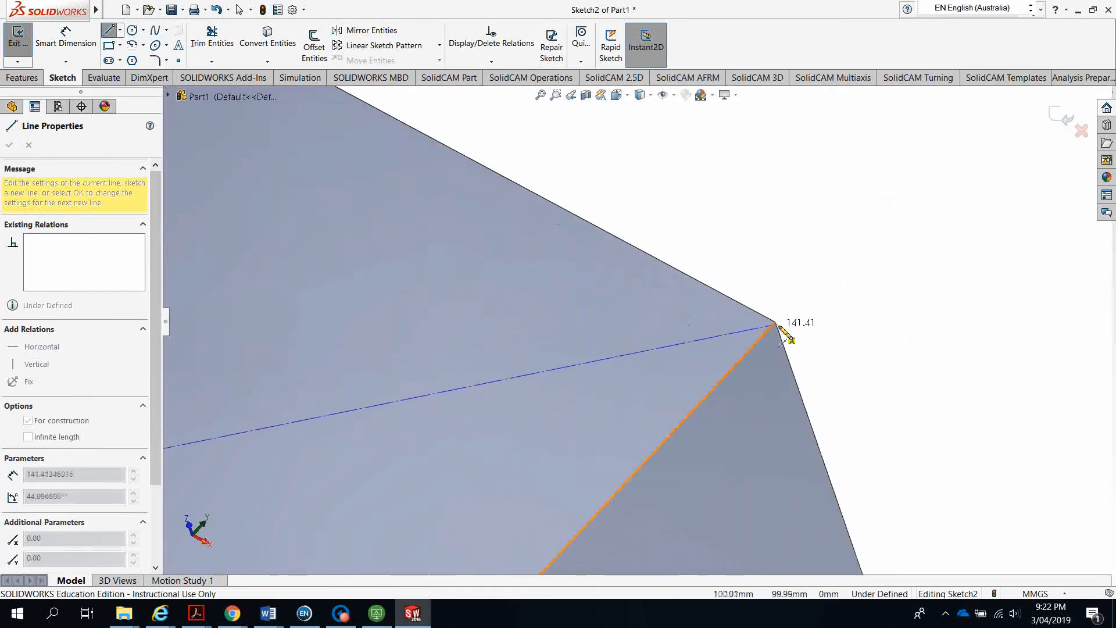
left_click(776, 322)
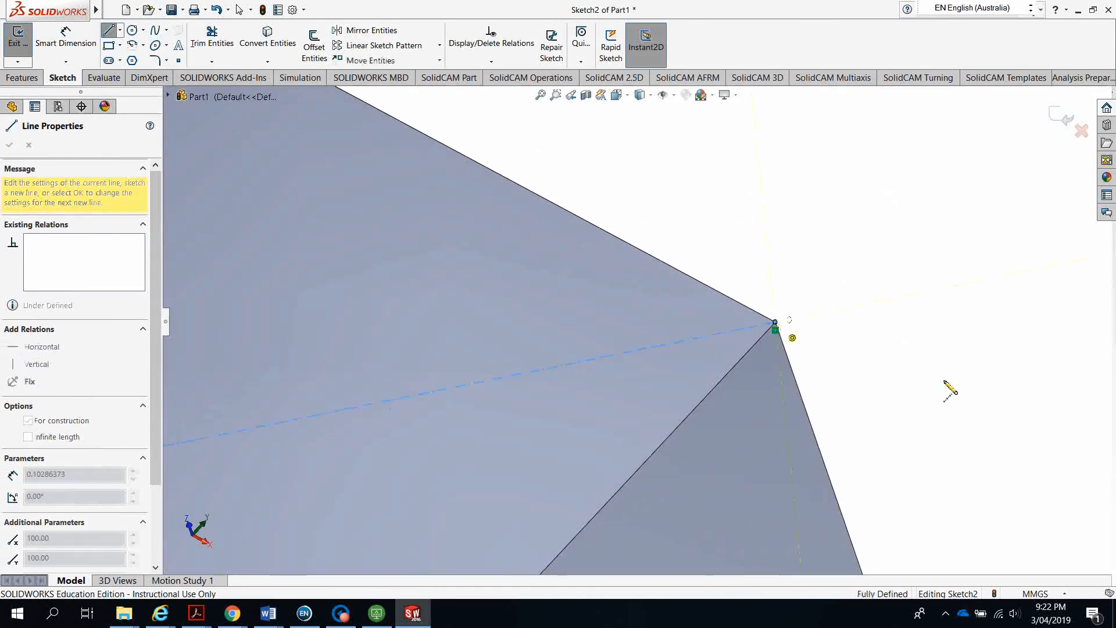
key("Escape")
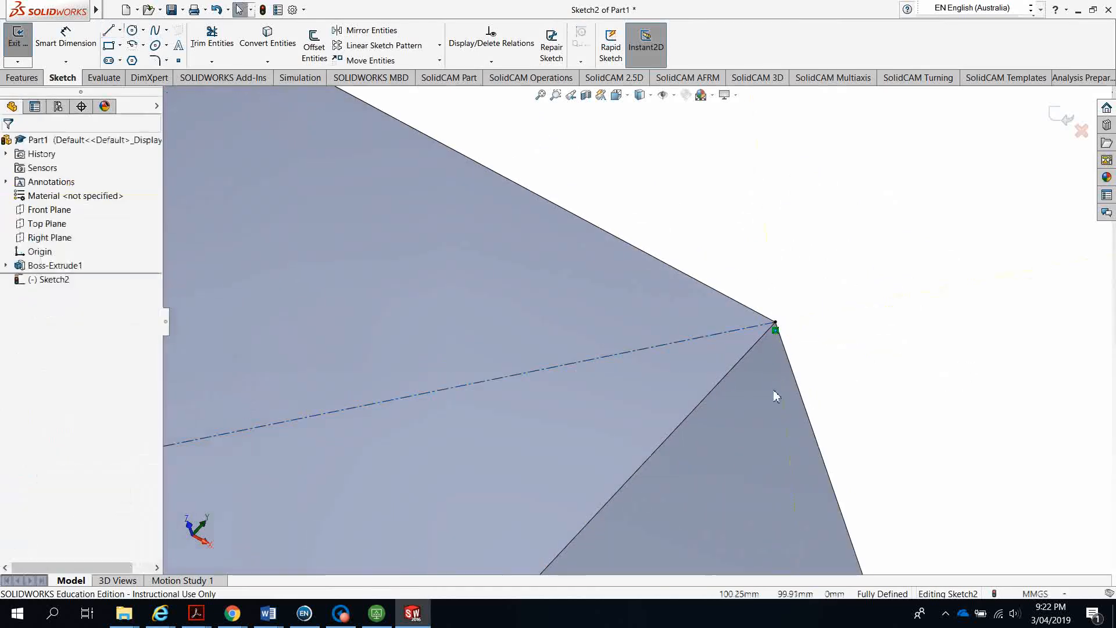
scroll(733, 398, "up", 8)
scroll(393, 406, "up", 5)
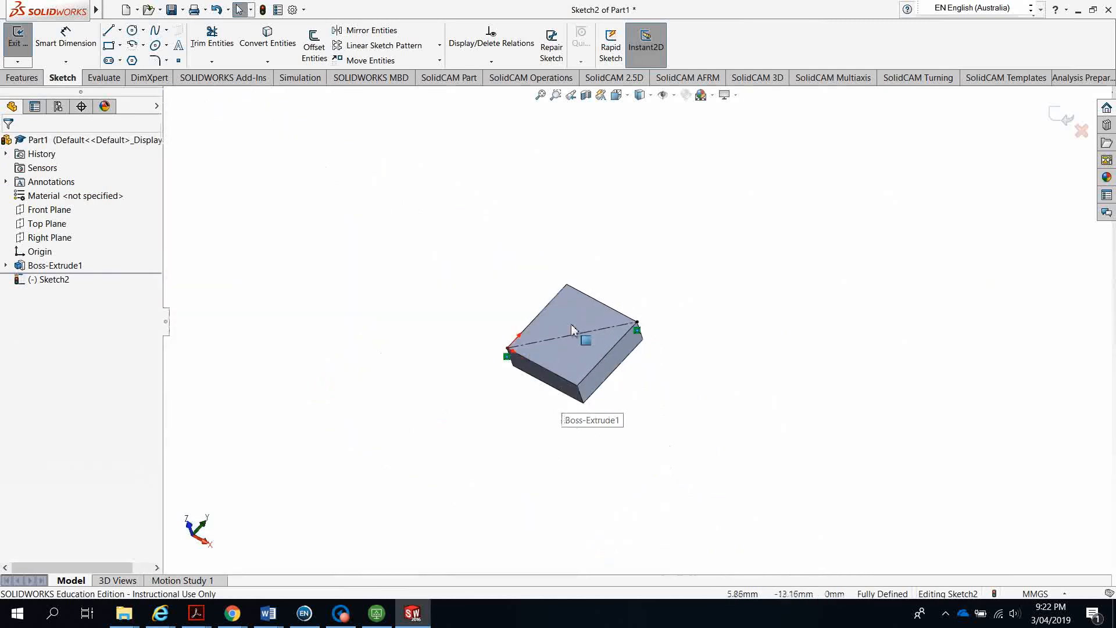
scroll(581, 337, "down", 8)
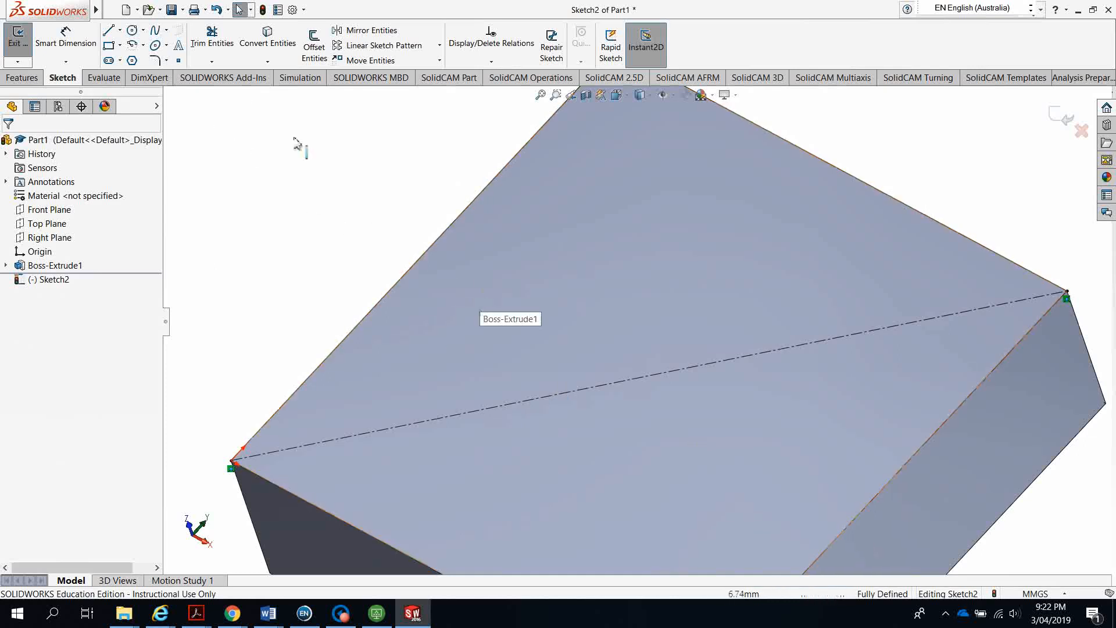
Sketch a full ellipse centred on the diagonal's midpoint
left_click(167, 46)
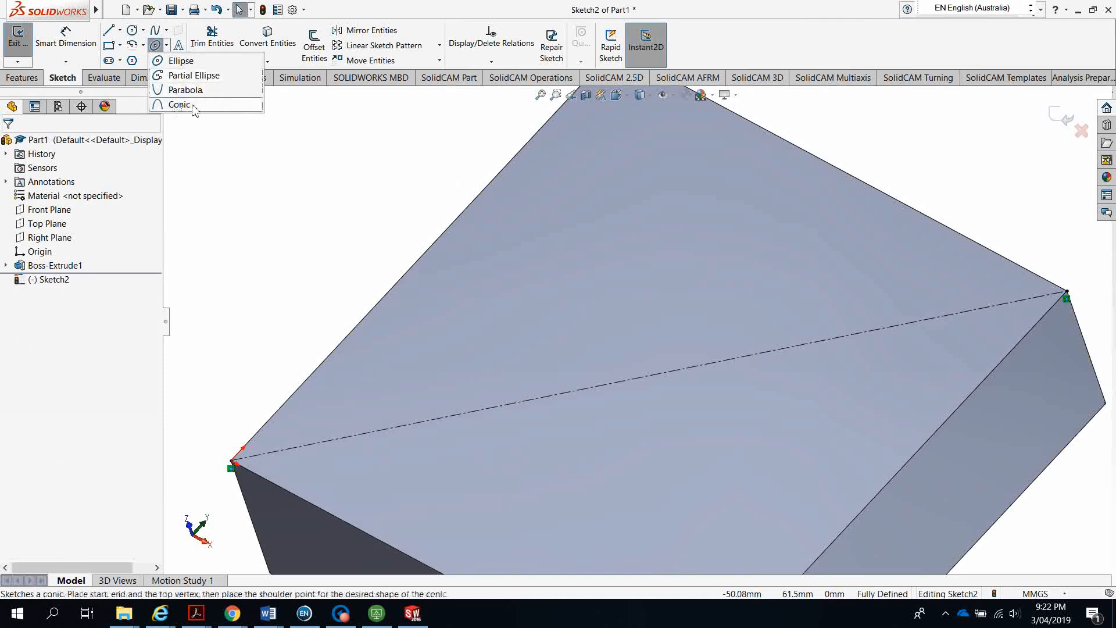
left_click(178, 61)
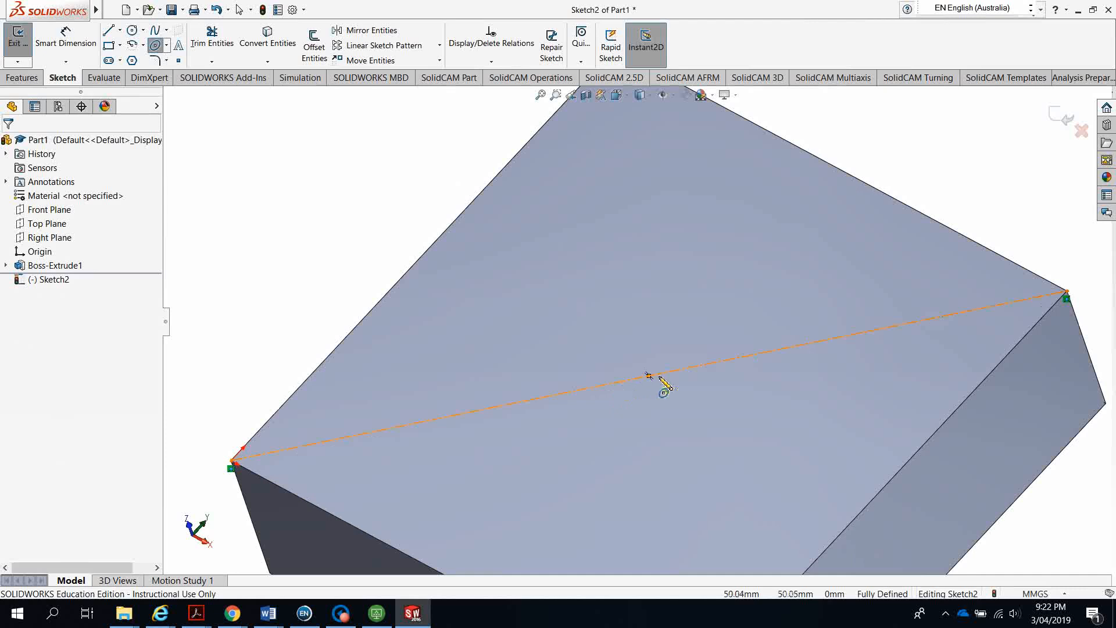
scroll(661, 379, "down", 5)
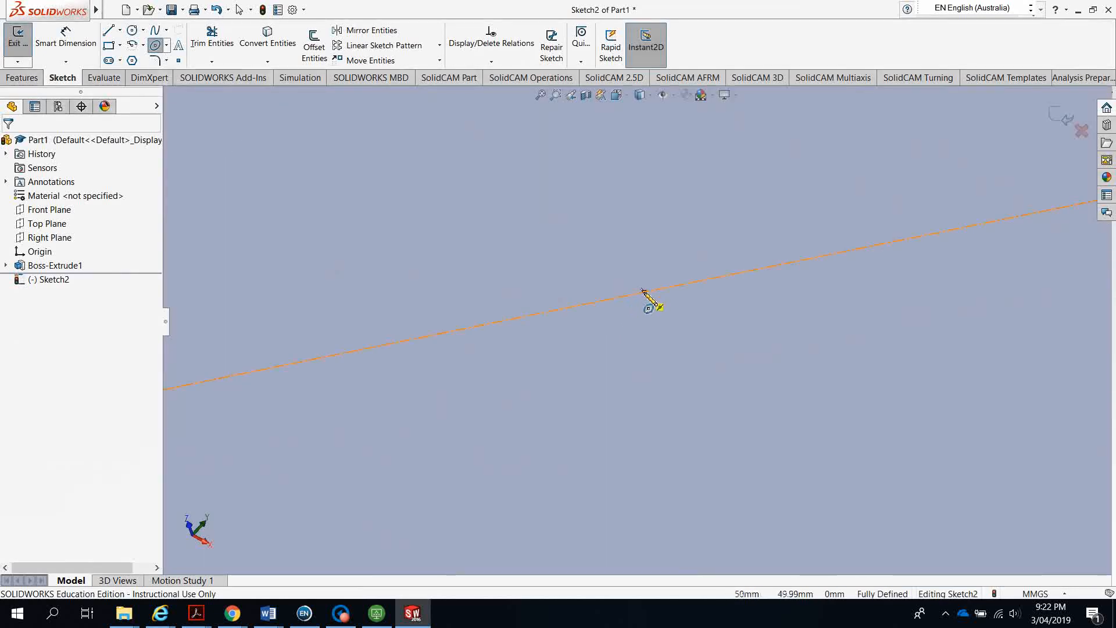
scroll(643, 294, "down", 5)
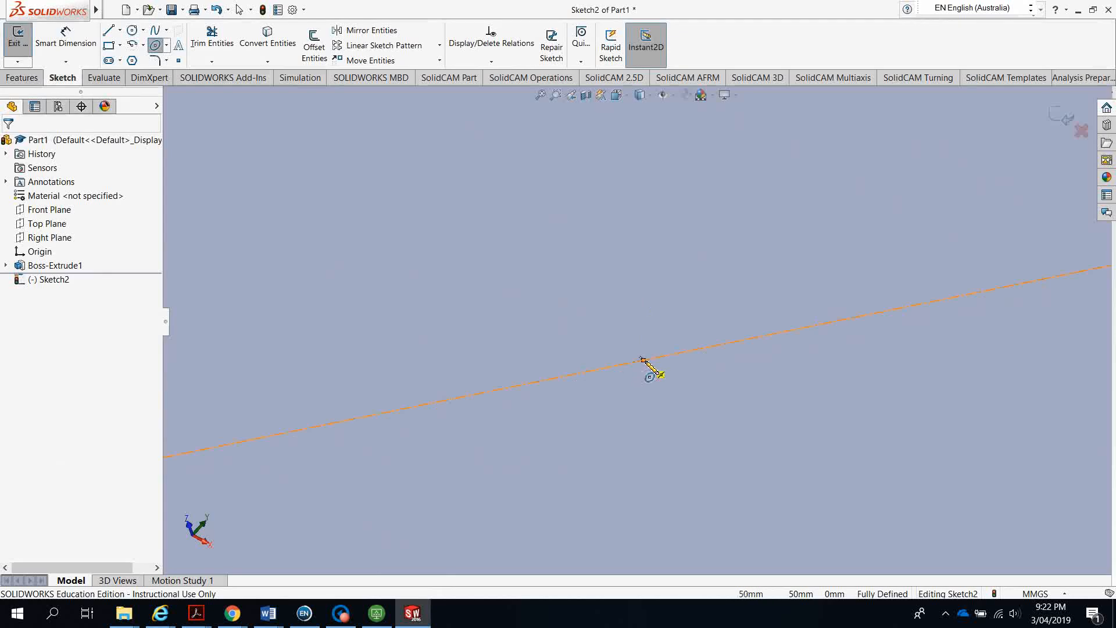
left_click(642, 360)
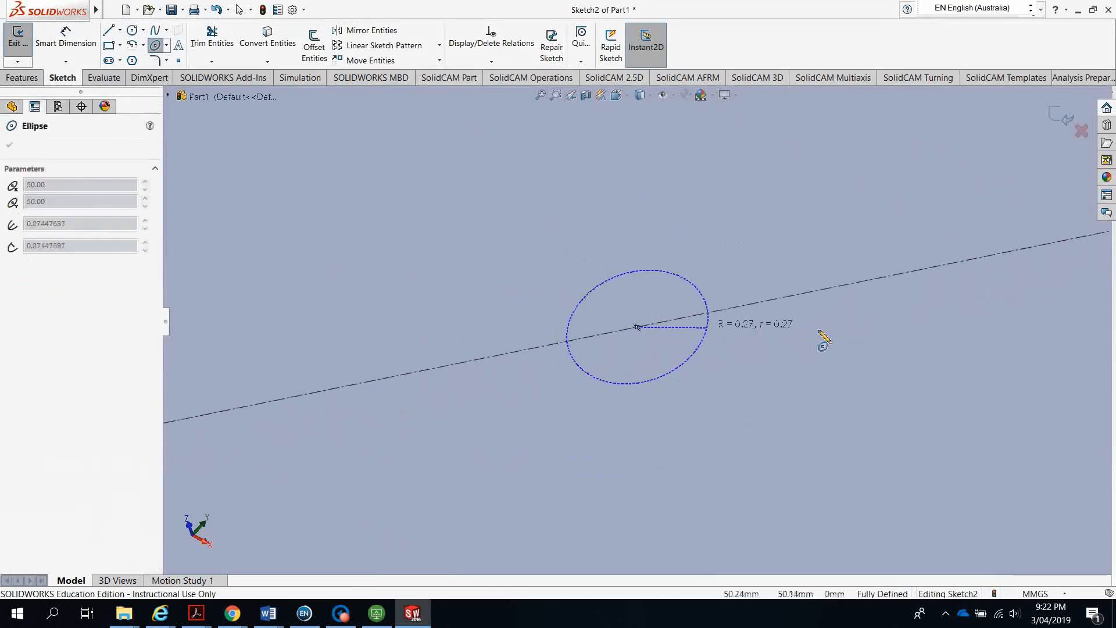
scroll(820, 332, "up", 10)
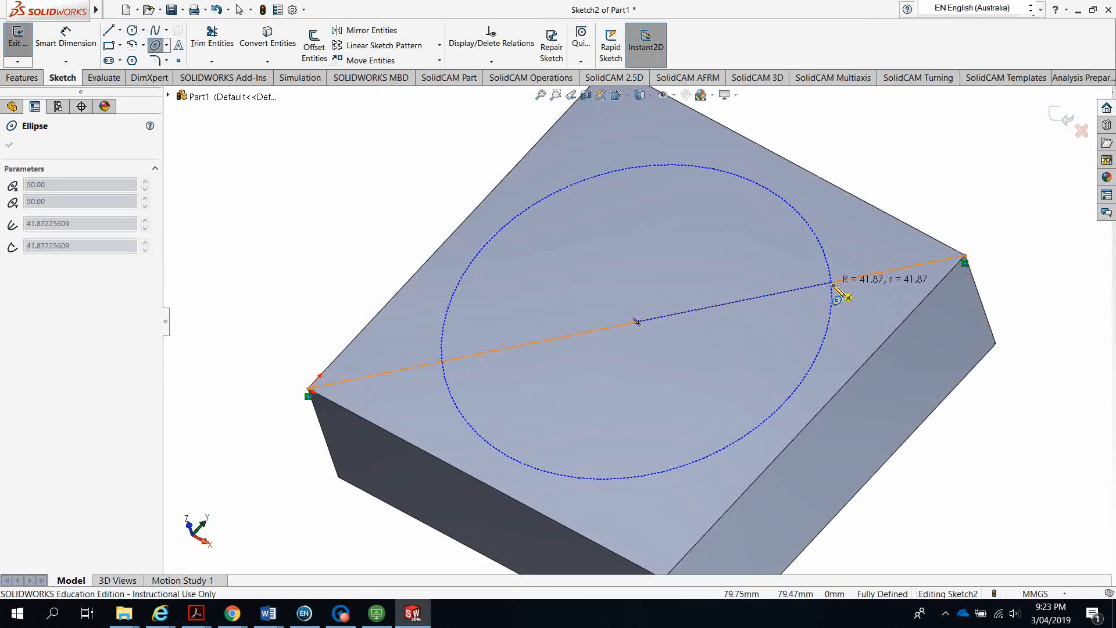
left_click(833, 286)
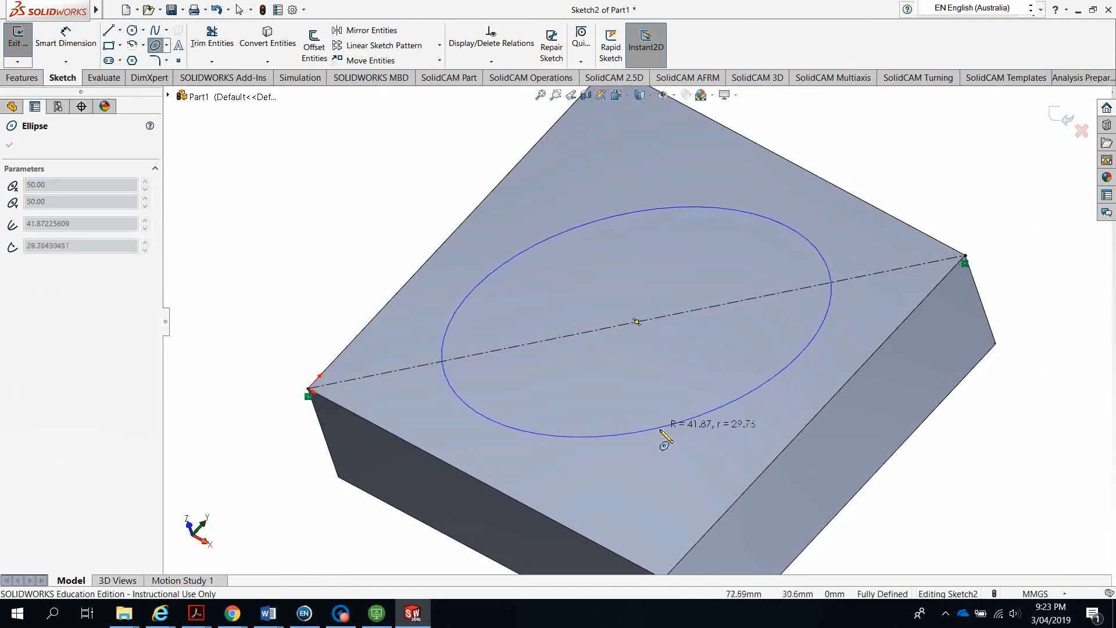
left_click(662, 431)
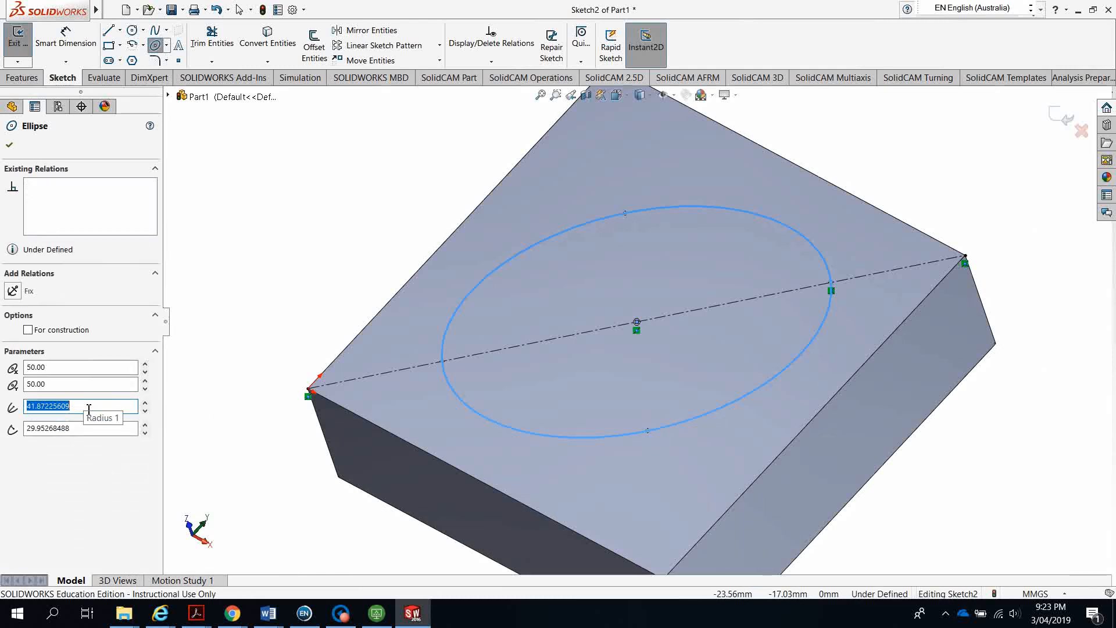
Set the ellipse radii to 40 and 30 and accept it
type("40")
key("Return")
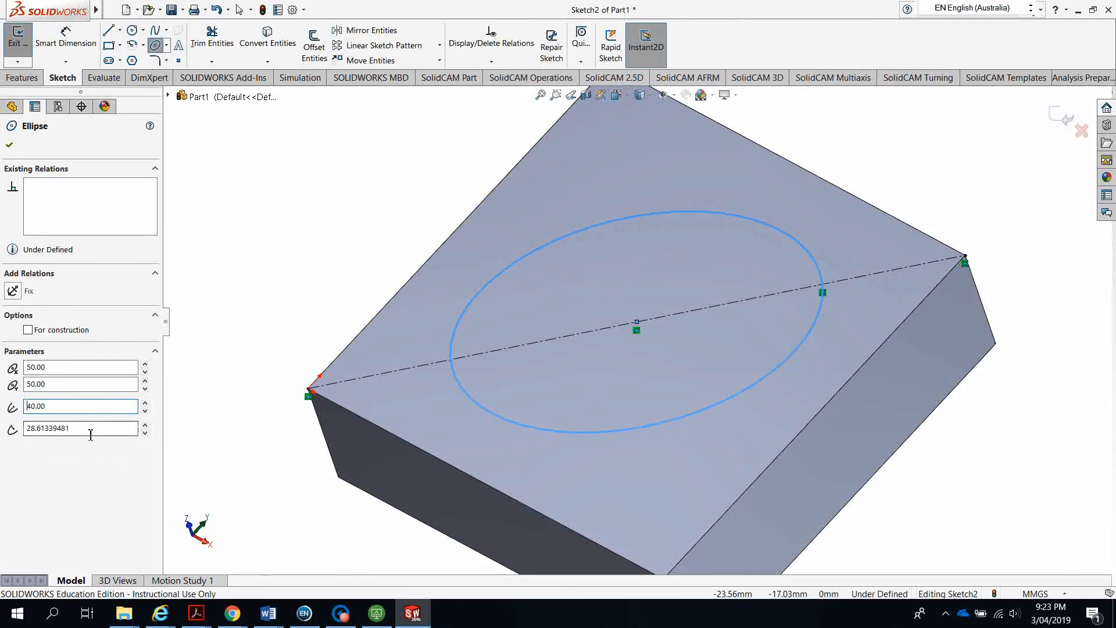
left_click_drag(92, 430, 13, 439)
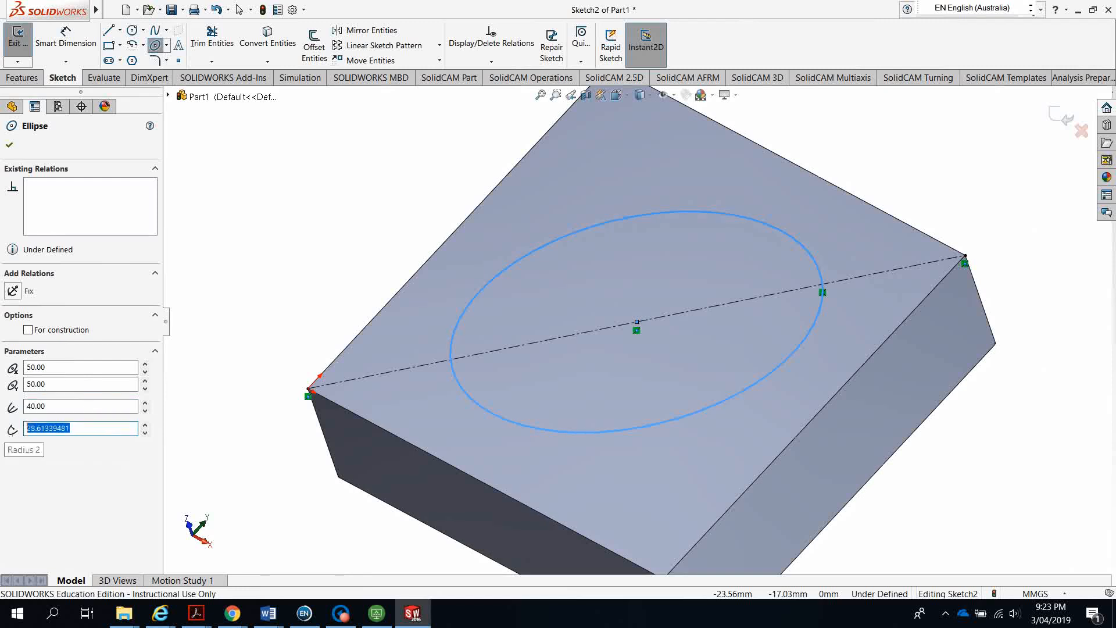
type("30")
key("Return")
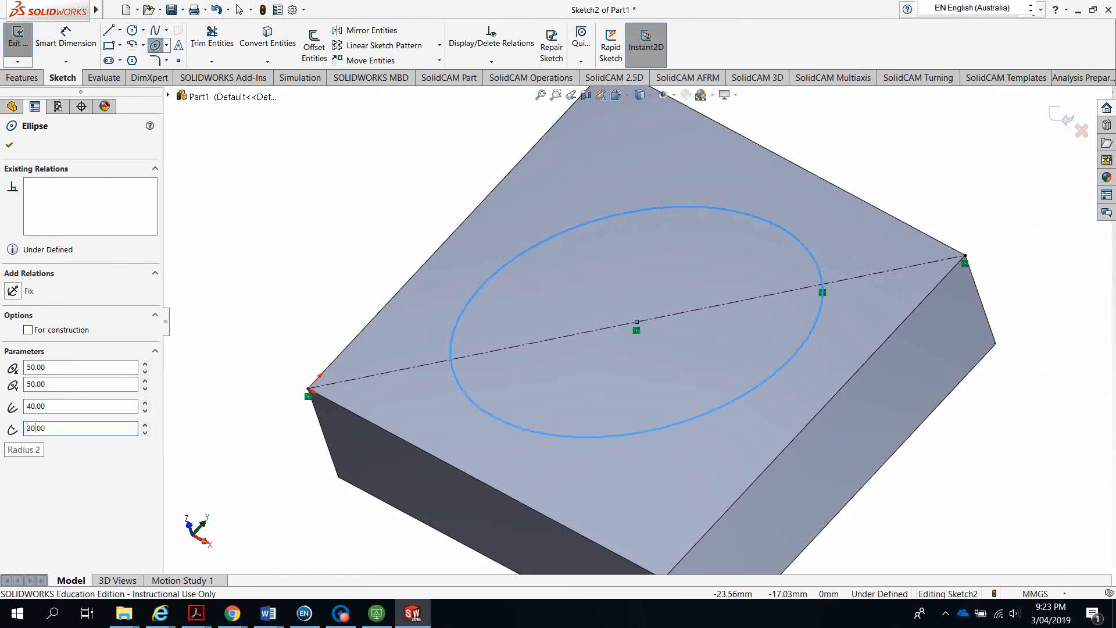
left_click(10, 145)
mouse_move(349, 311)
middle_mouse_down()
mouse_move(361, 376)
mouse_move(344, 369)
mouse_move(356, 378)
middle_mouse_up()
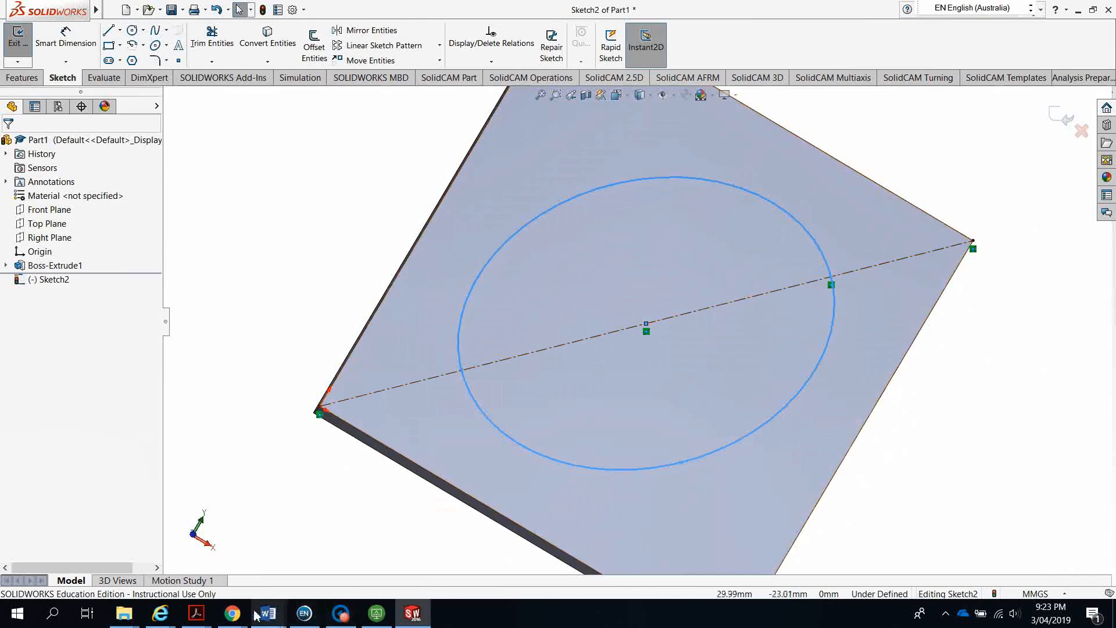
mouse_move(196, 614)
left_click(401, 544)
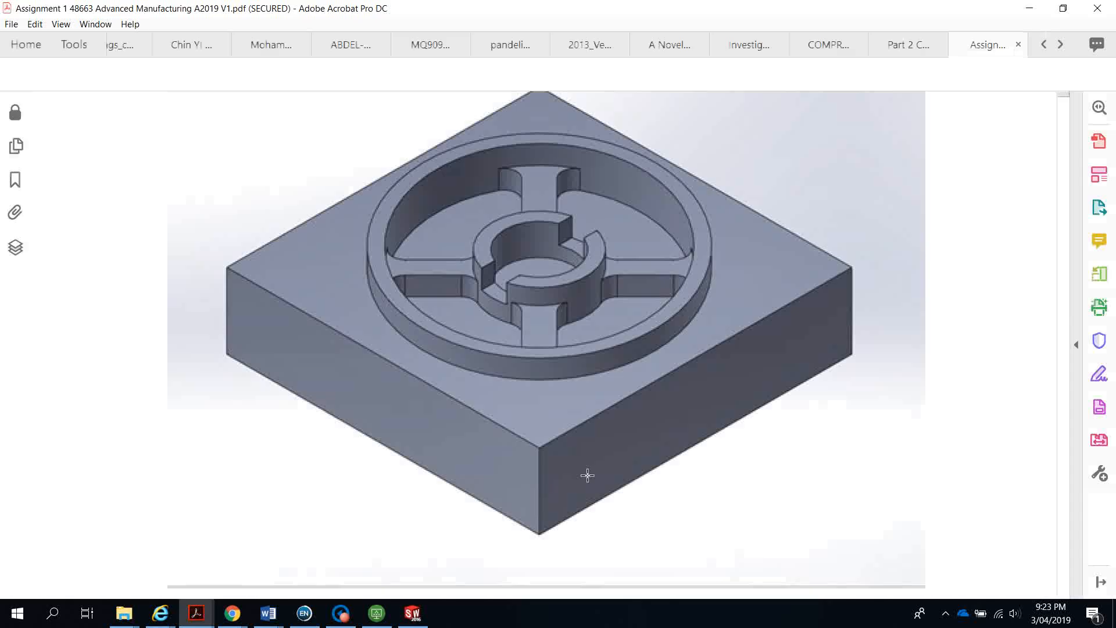
mouse_move(196, 614)
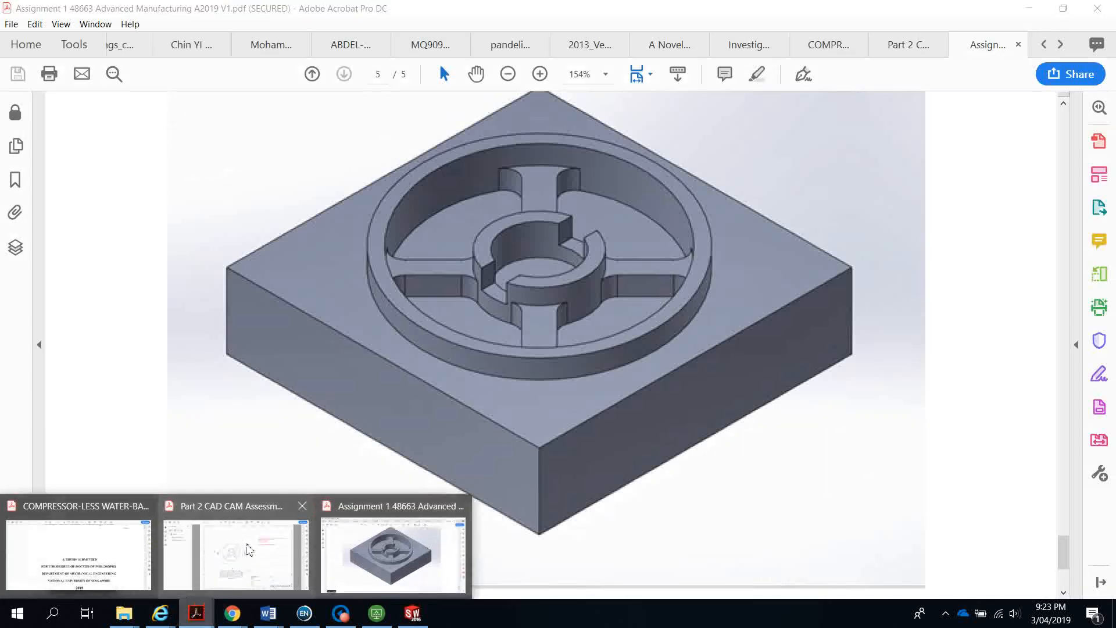
left_click(244, 547)
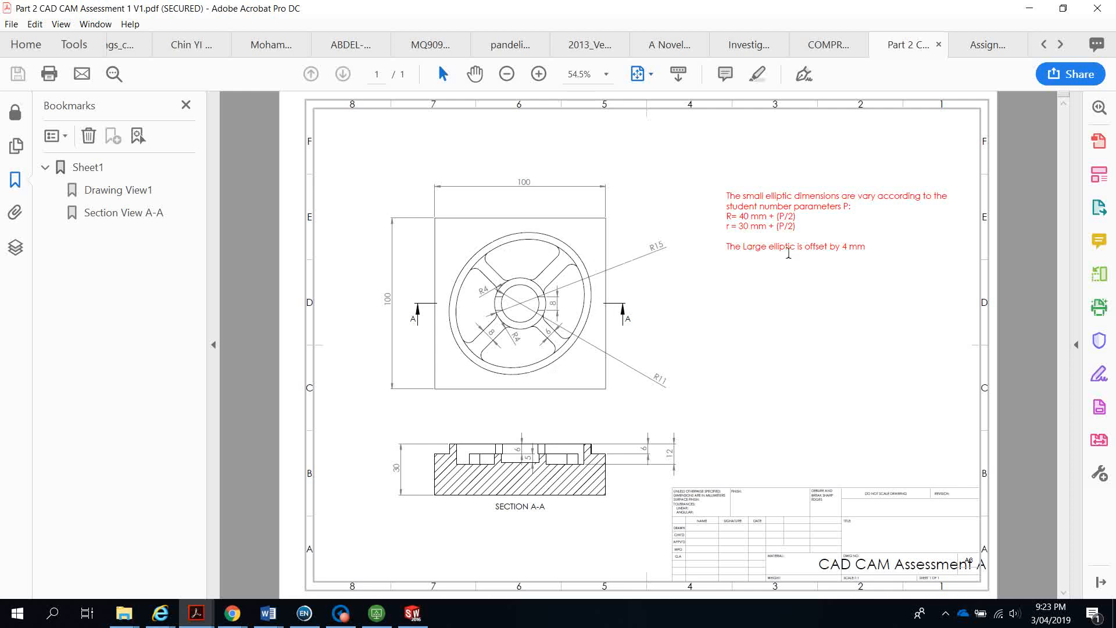
left_click(1028, 9)
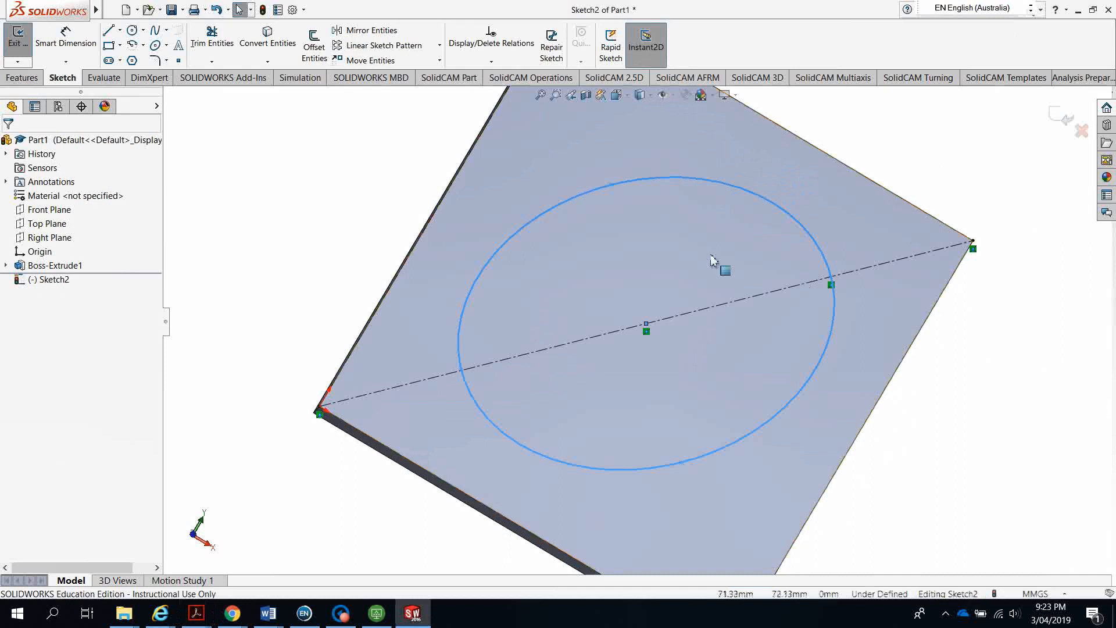
Offset the ellipse 4 mm outward to create a surrounding second ellipse
left_click(613, 180)
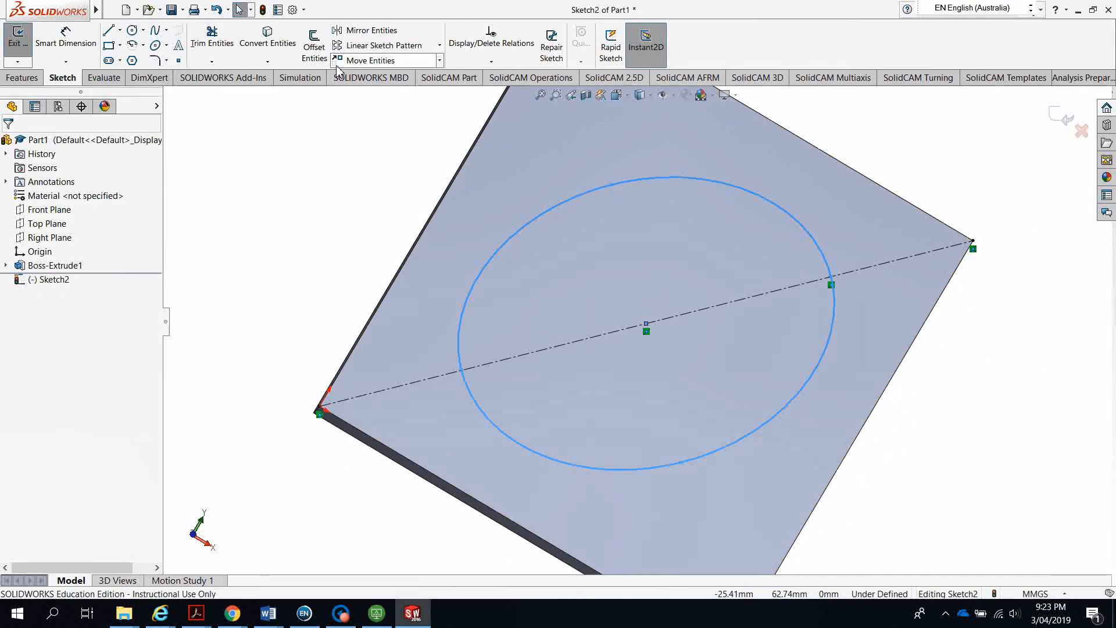
left_click(314, 44)
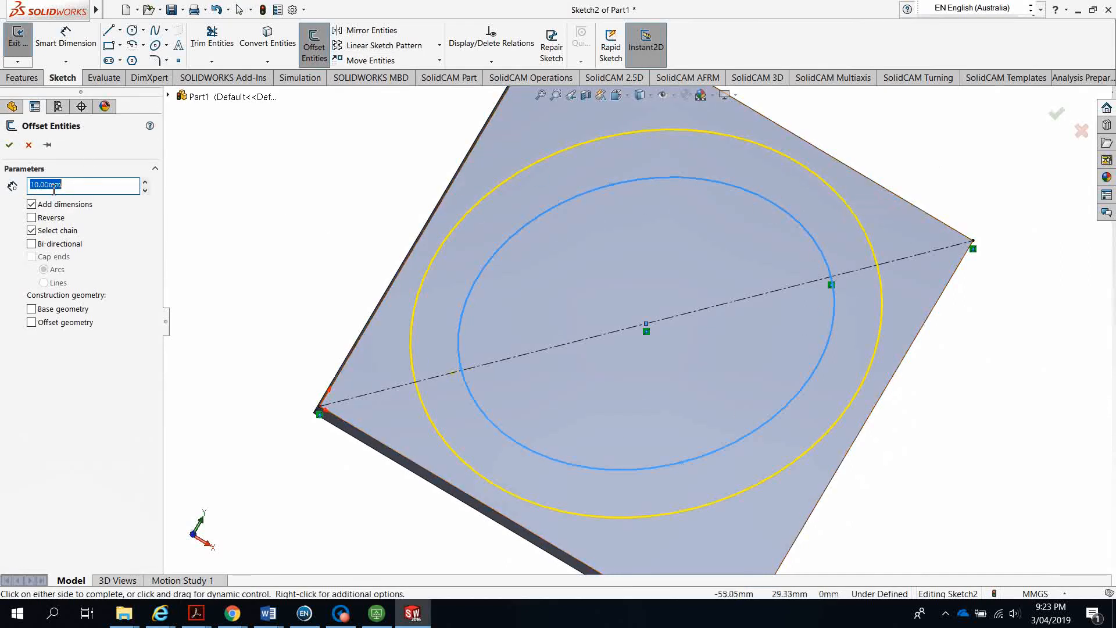
type("4")
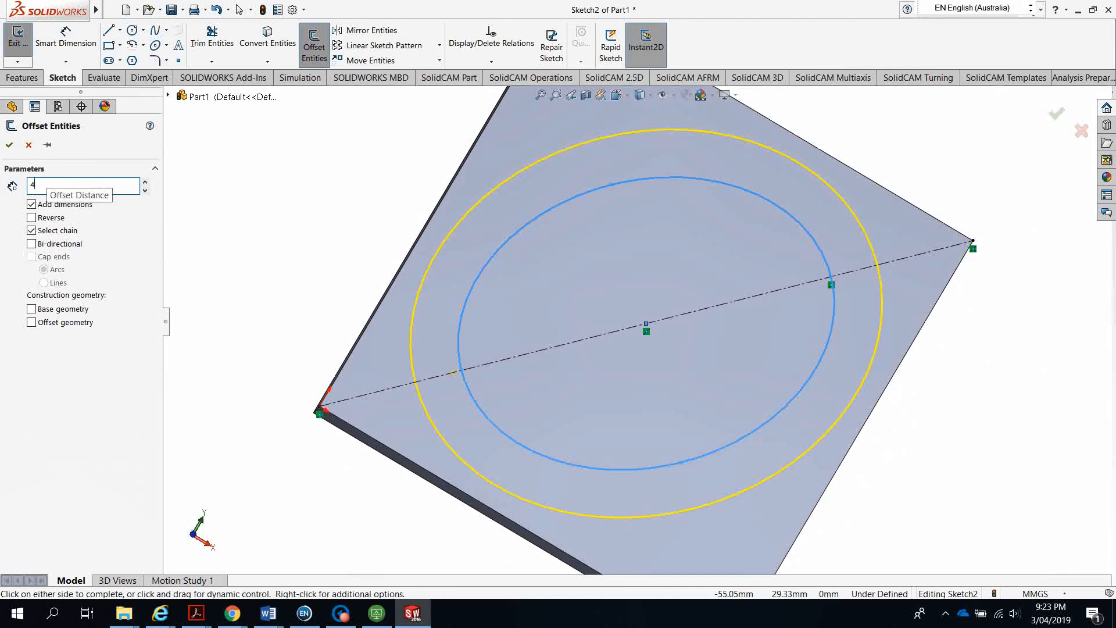
key("Return")
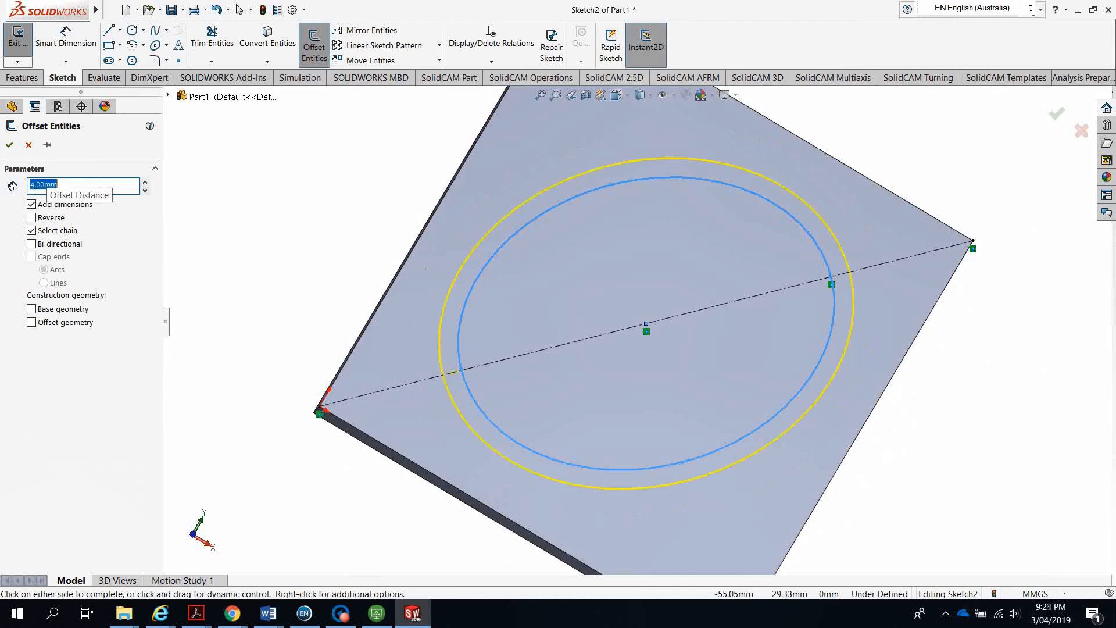
left_click(10, 145)
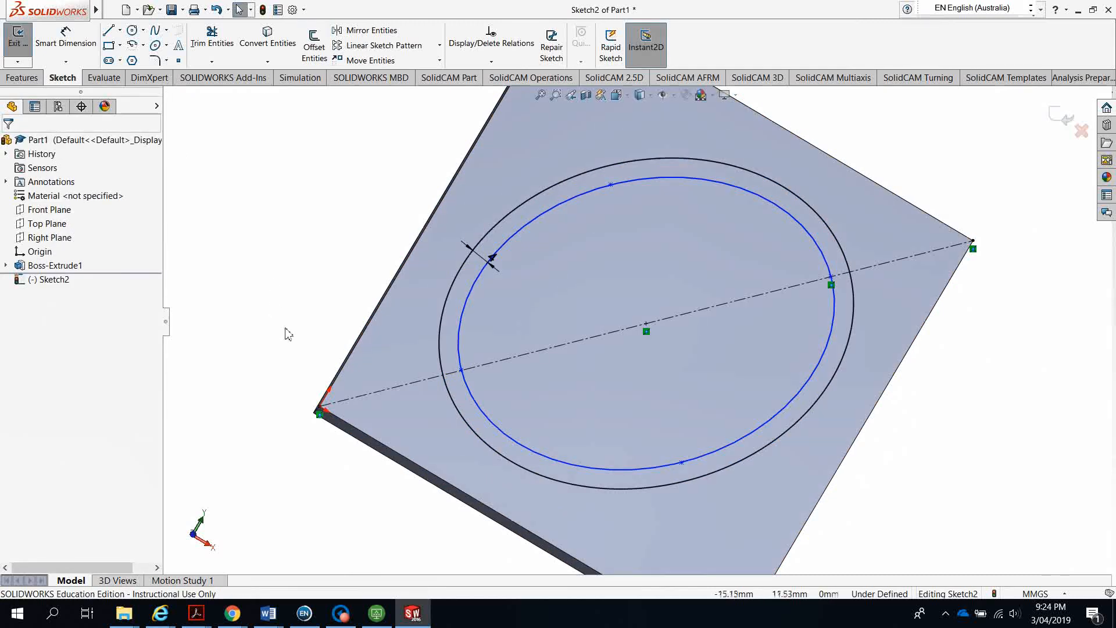
middle_click_drag(284, 364, 372, 244)
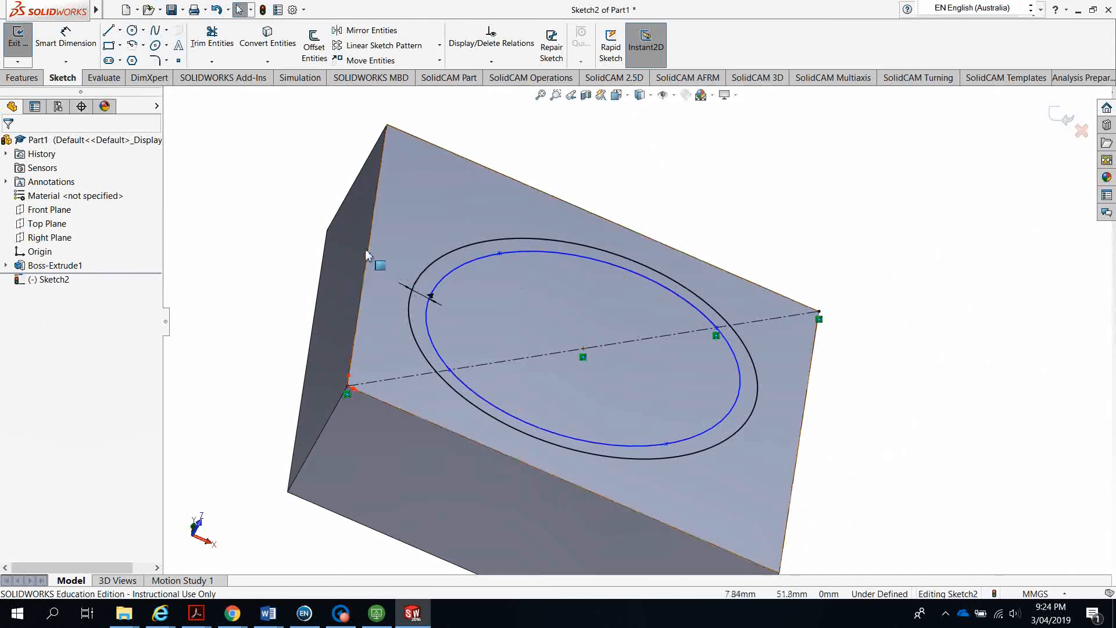
Cut-extrude the selected Sketch2 region 6 mm deep into the block's top face
left_click(23, 79)
left_click(200, 46)
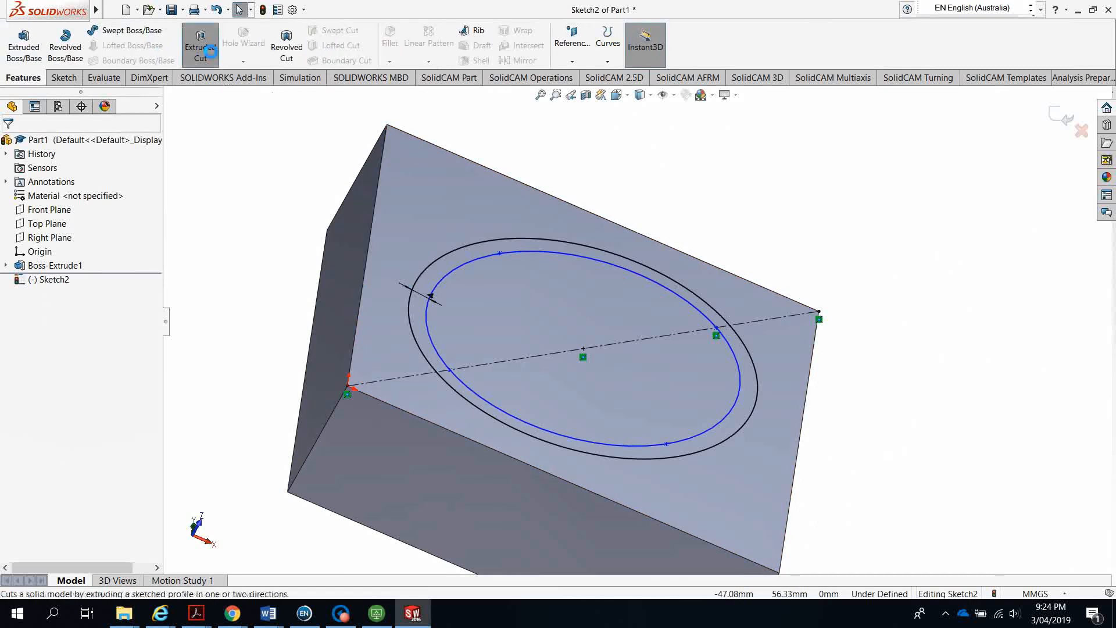
mouse_move(285, 275)
middle_mouse_down()
mouse_move(250, 294)
mouse_move(439, 379)
mouse_move(364, 244)
mouse_move(356, 331)
mouse_move(366, 287)
middle_mouse_up()
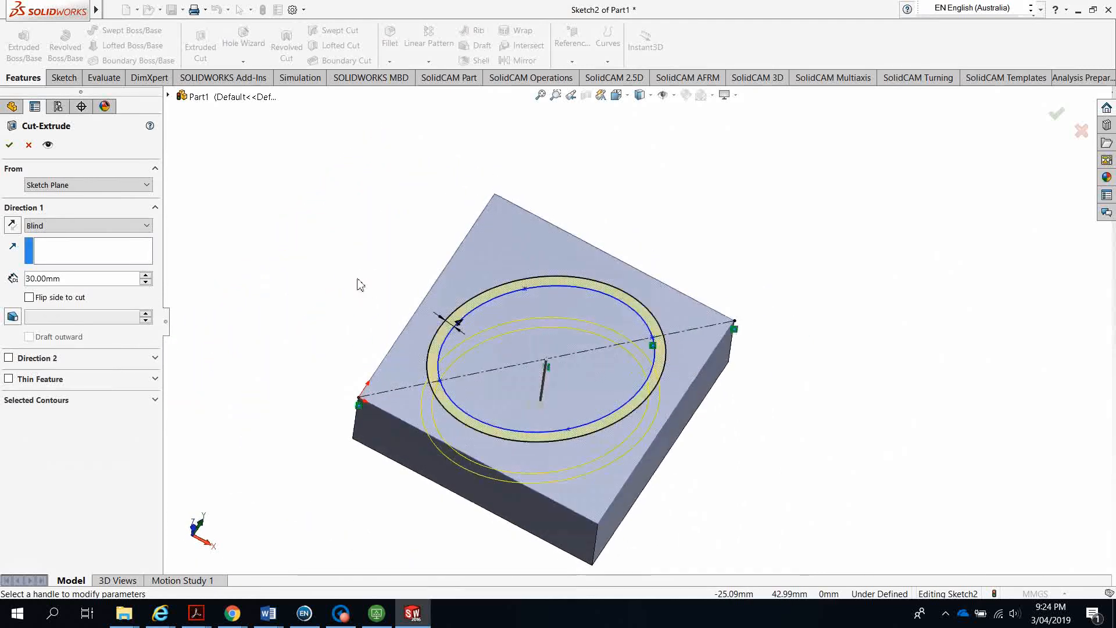
left_click(54, 401)
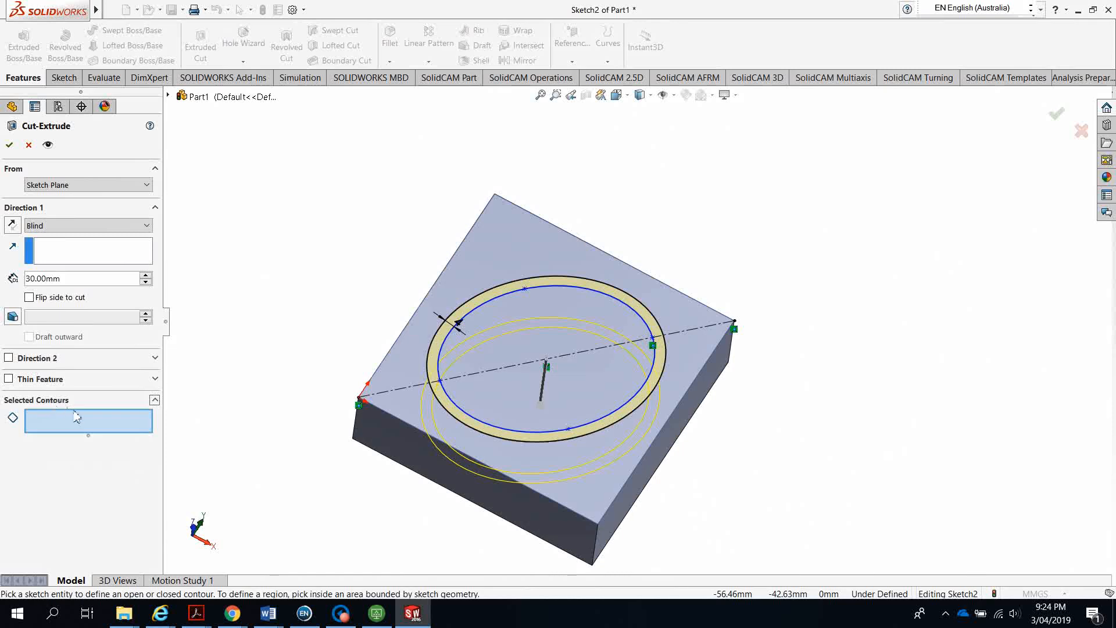
left_click(504, 257)
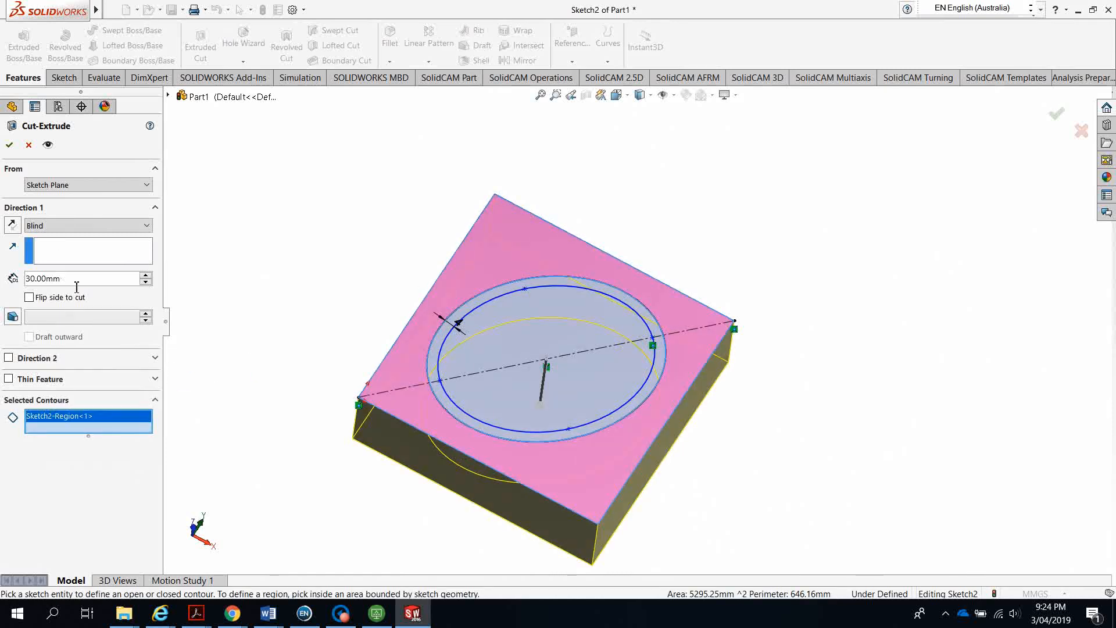
double_click(56, 279)
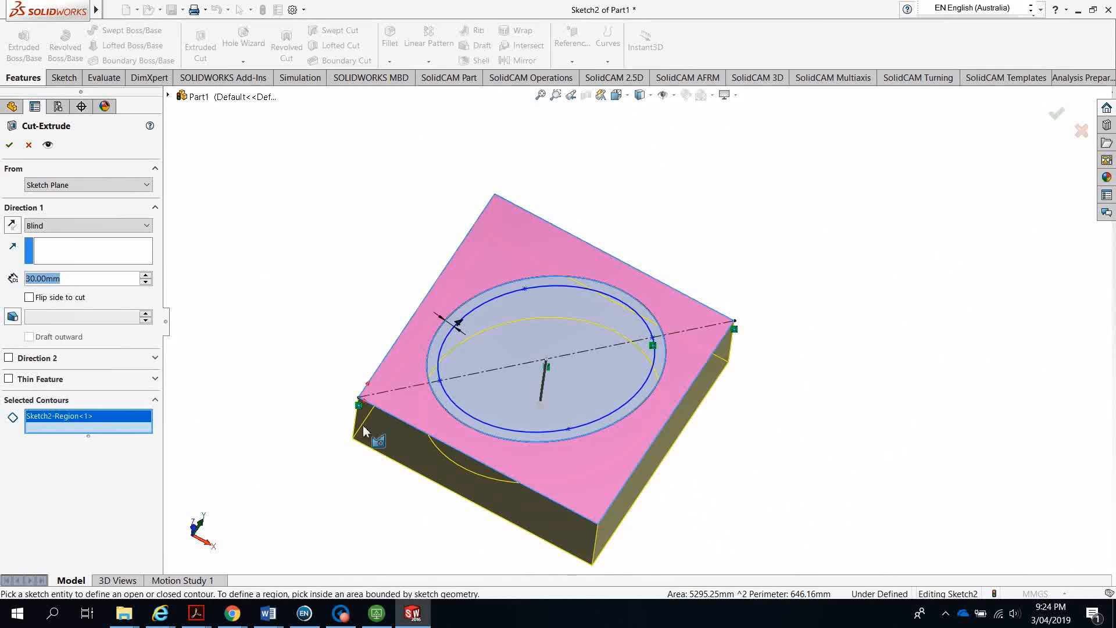
type("6")
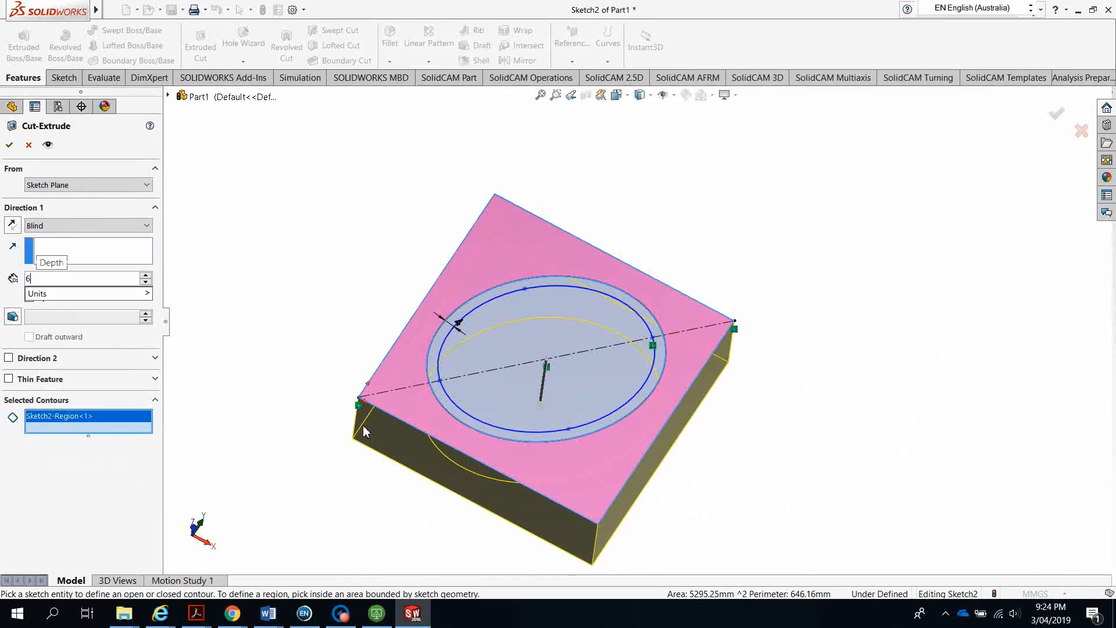
key("Return")
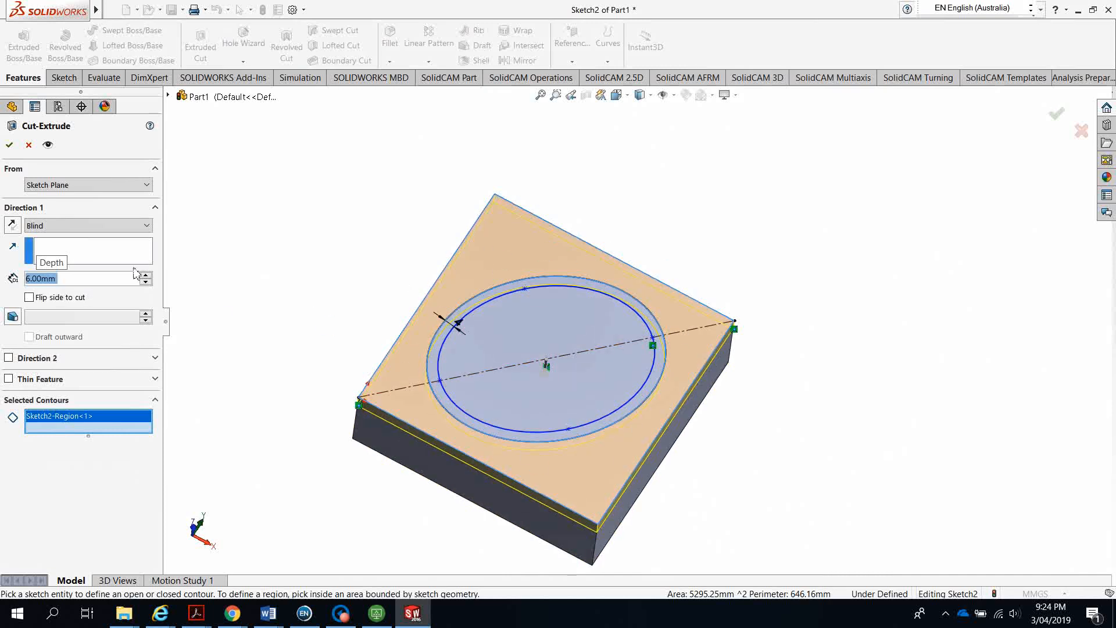
left_click(9, 145)
key("Return")
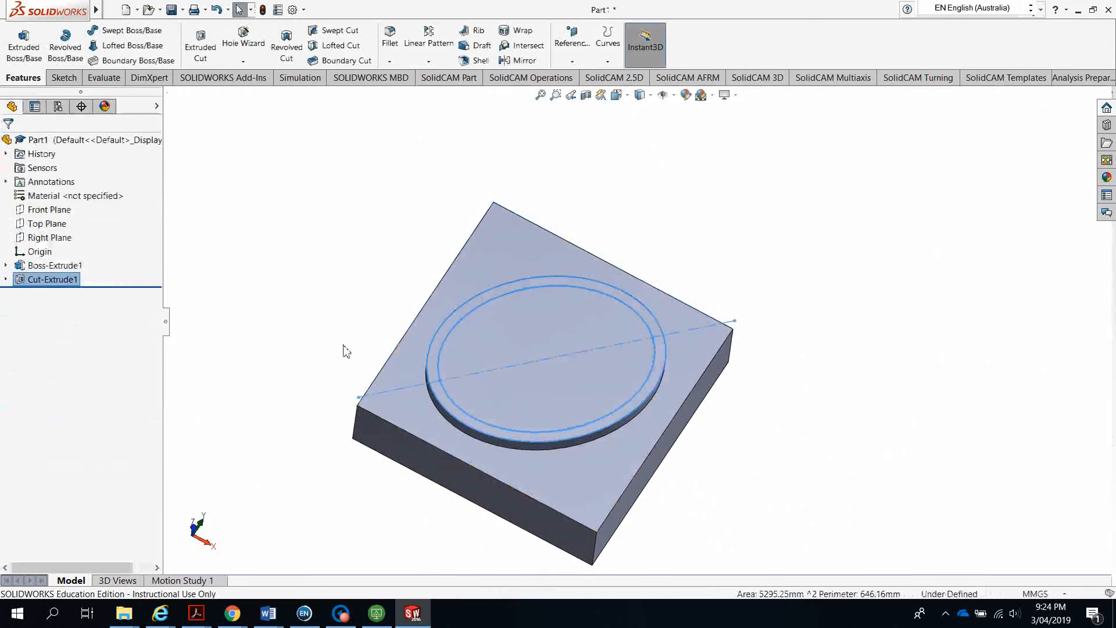
Open Sketch3 on the top face of the raised elliptical island
left_click(349, 297)
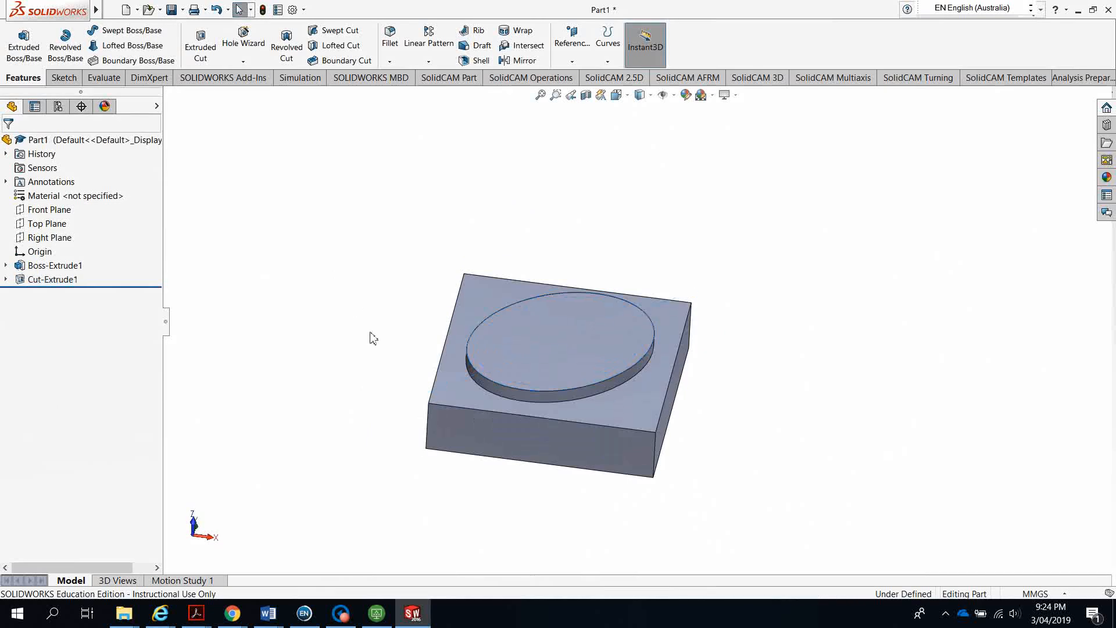
middle_click_drag(371, 336, 389, 492)
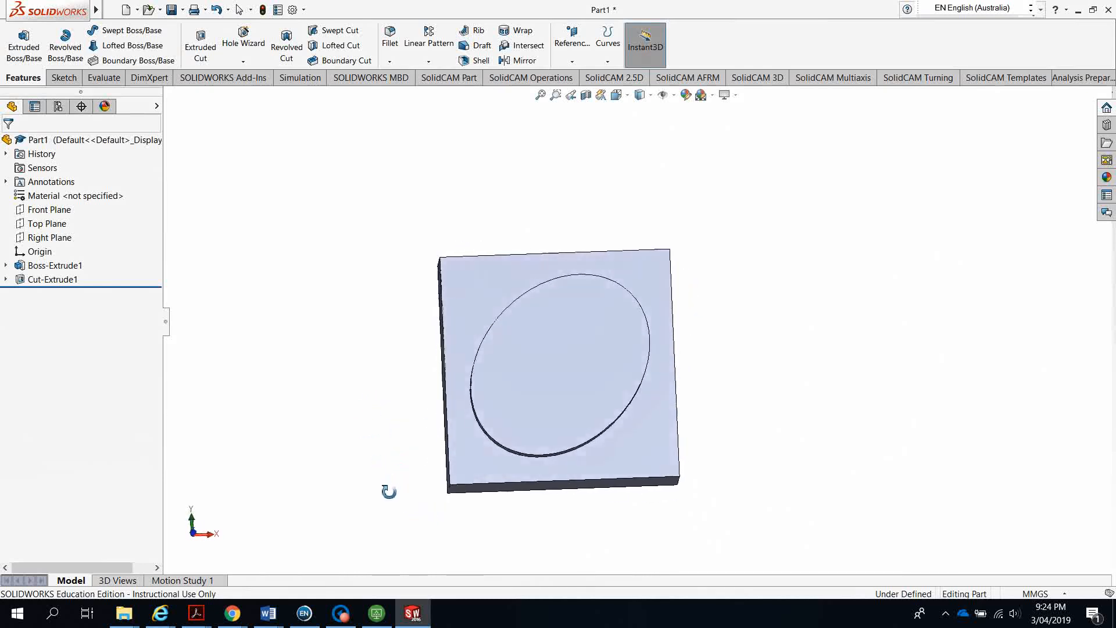
left_click(569, 353)
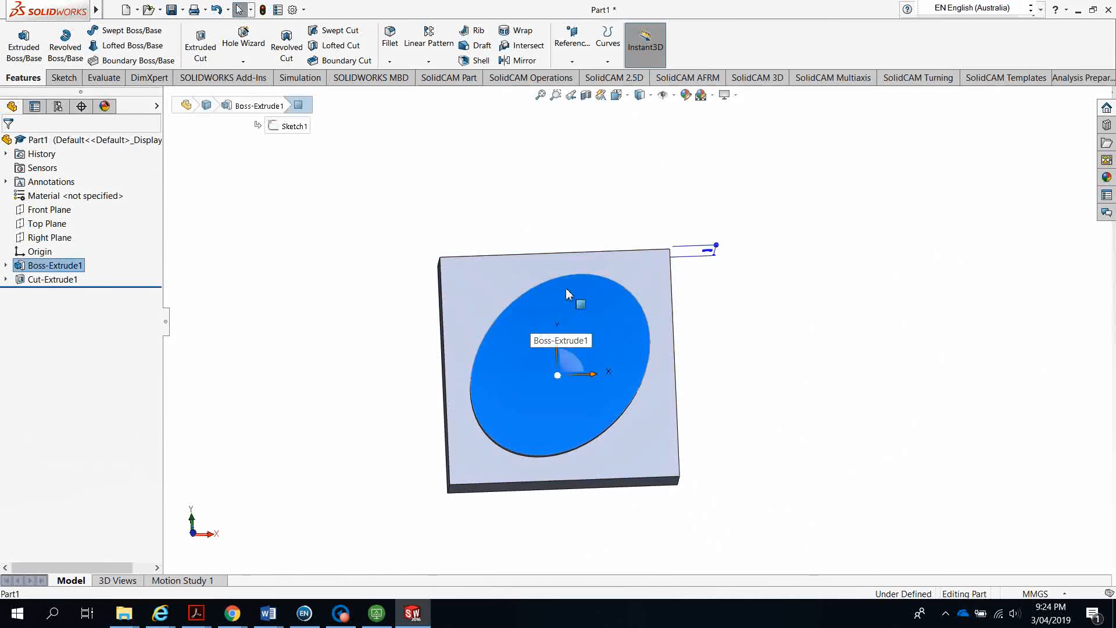
middle_click_drag(417, 367, 416, 313)
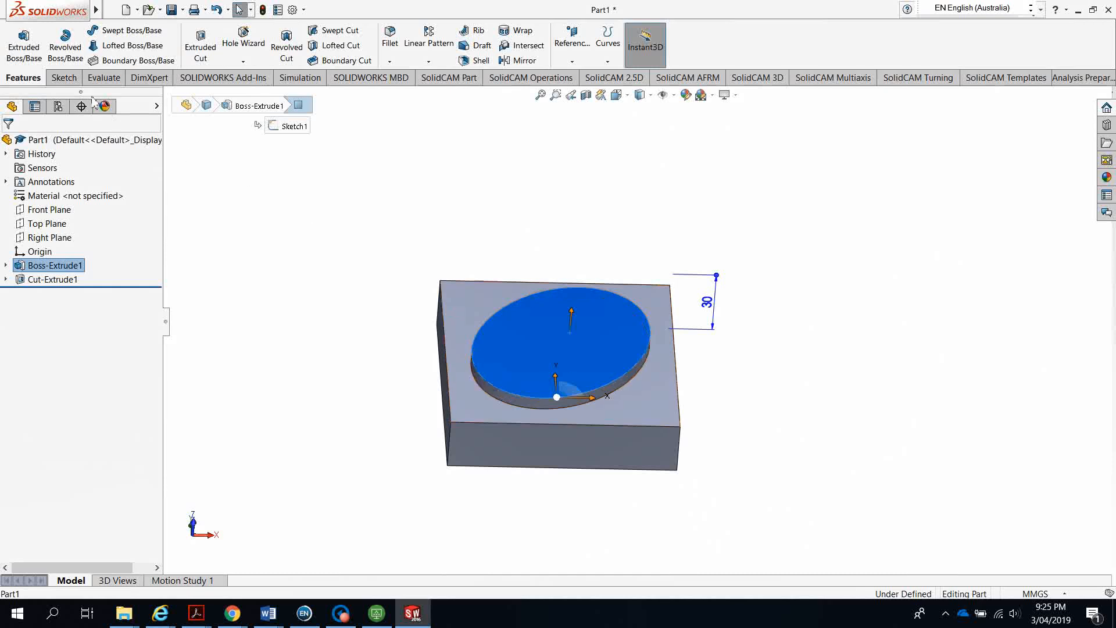
left_click(64, 79)
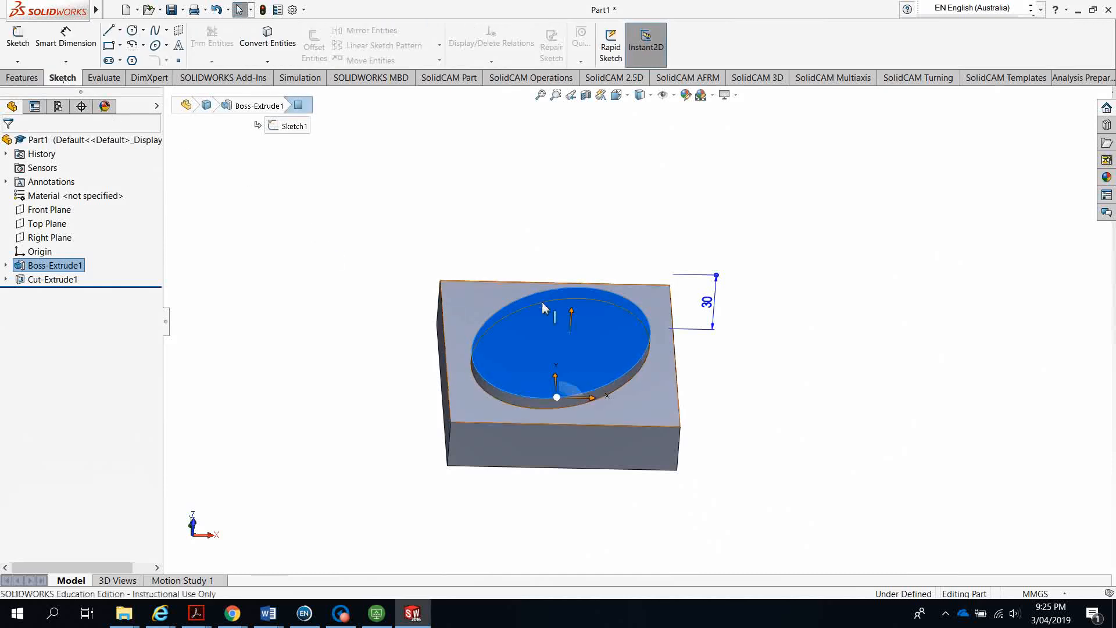
left_click(18, 47)
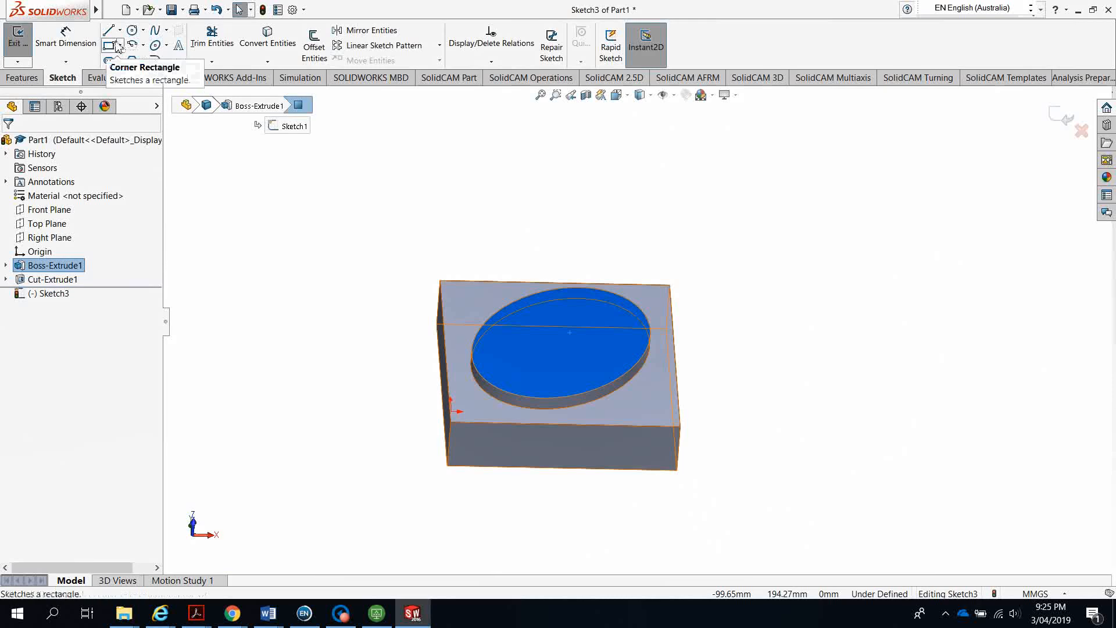
Convert the island's elliptical top edge into sketch geometry with Convert Entities
left_click(280, 49)
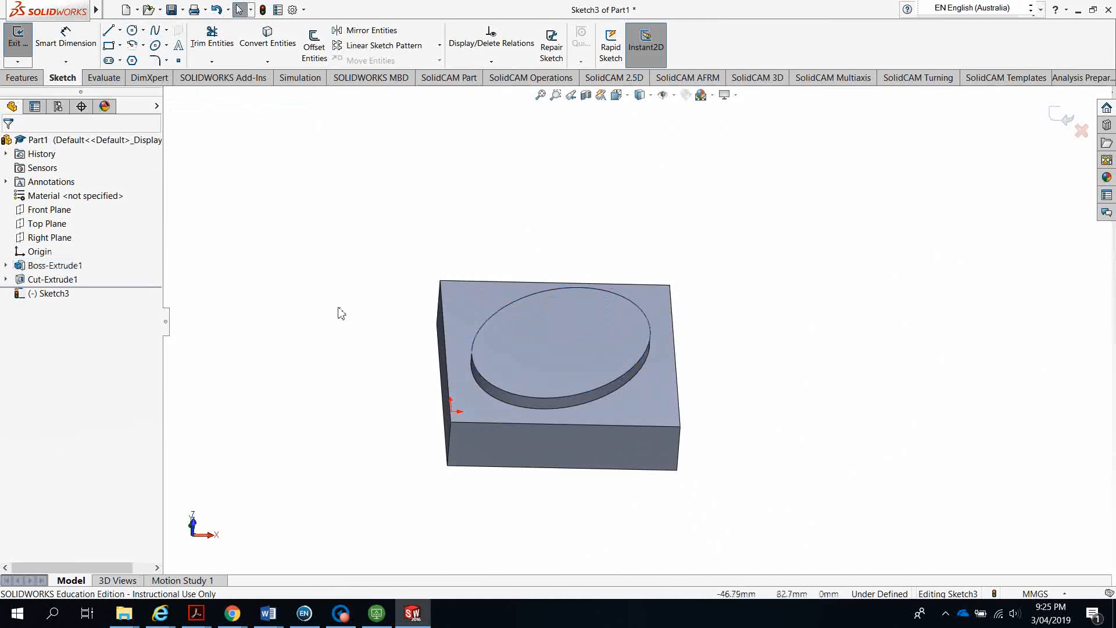
scroll(529, 313, "down", 10)
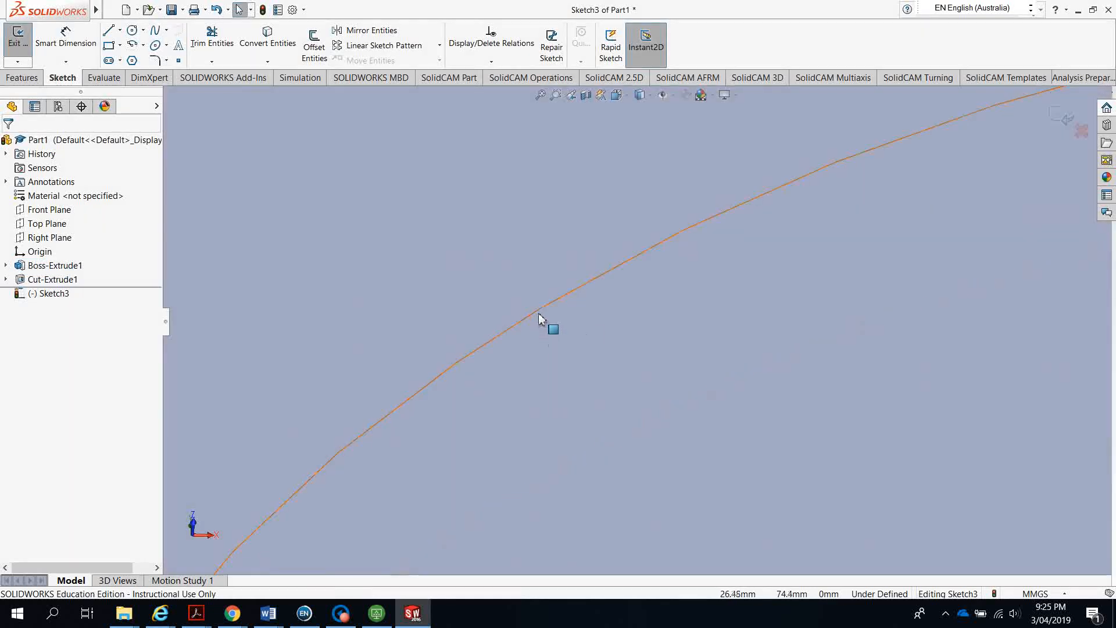
left_click(539, 312)
scroll(568, 354, "up", 10)
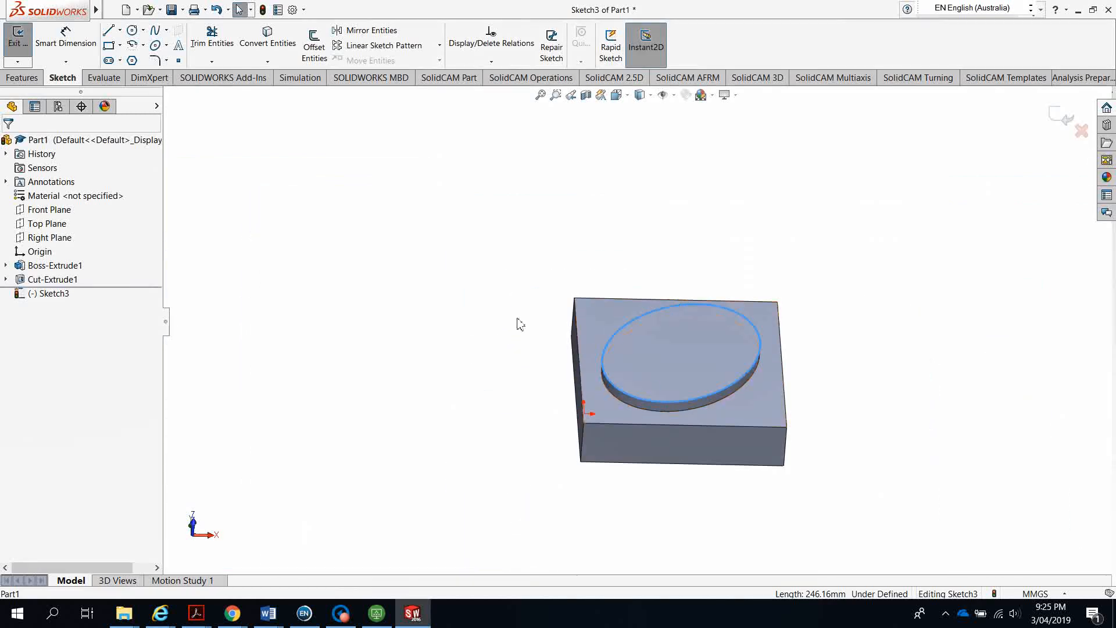
scroll(714, 348, "down", 5)
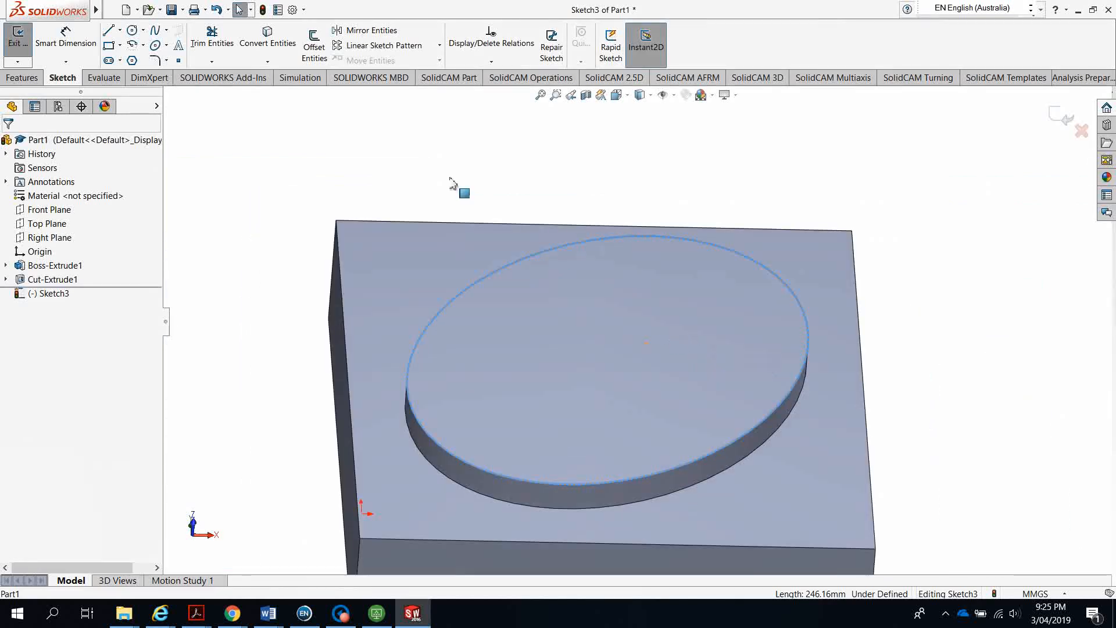
left_click(284, 53)
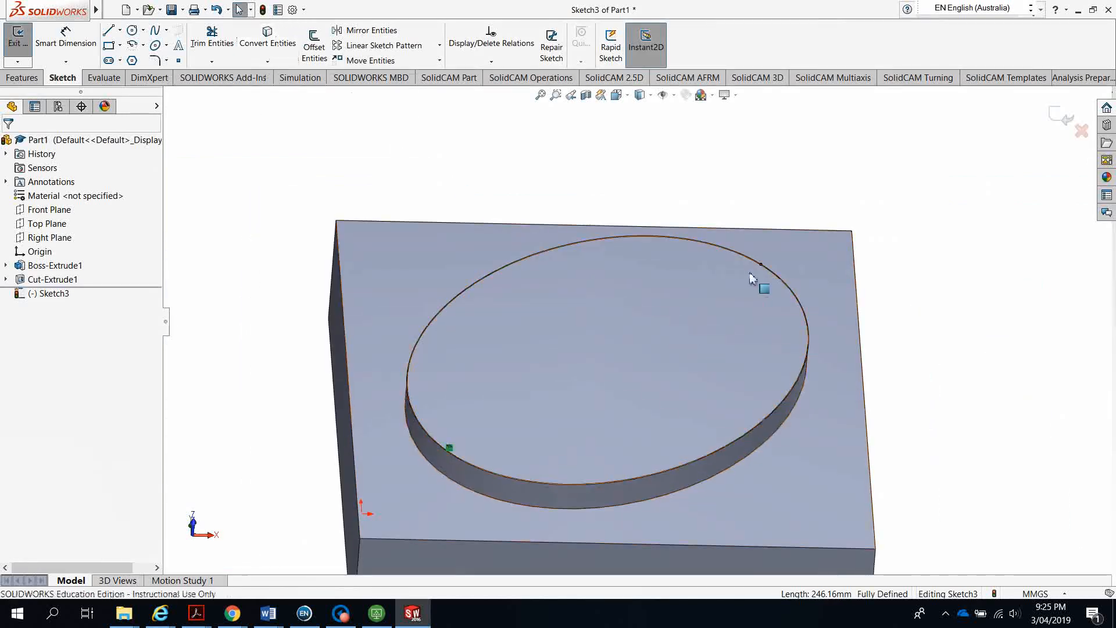
scroll(756, 267, "down", 3)
scroll(750, 285, "down", 8)
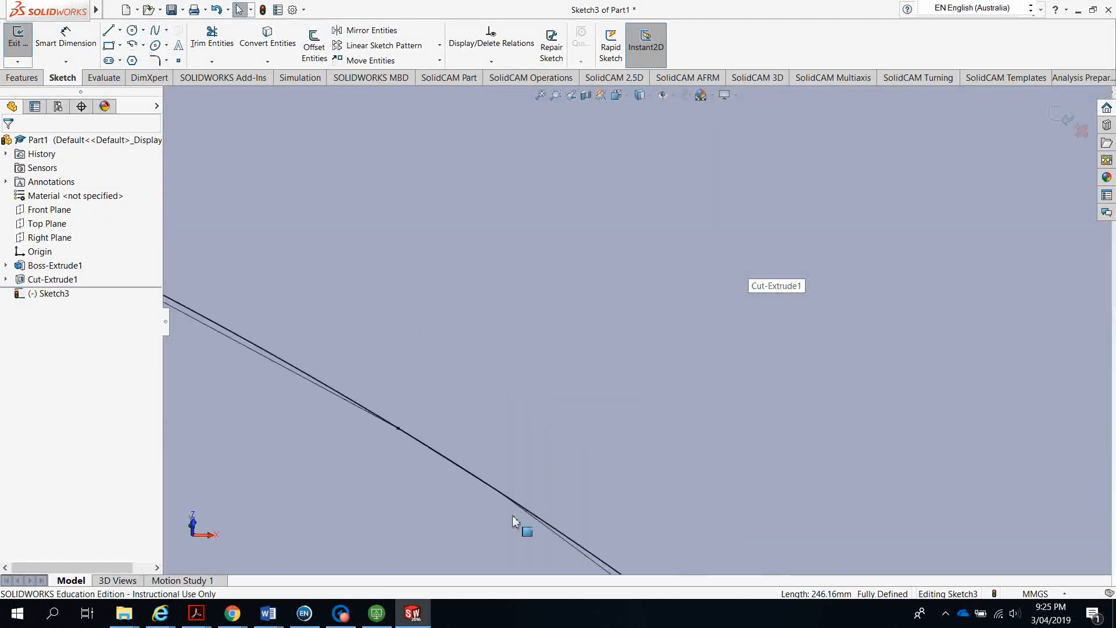
scroll(553, 518, "up", 10)
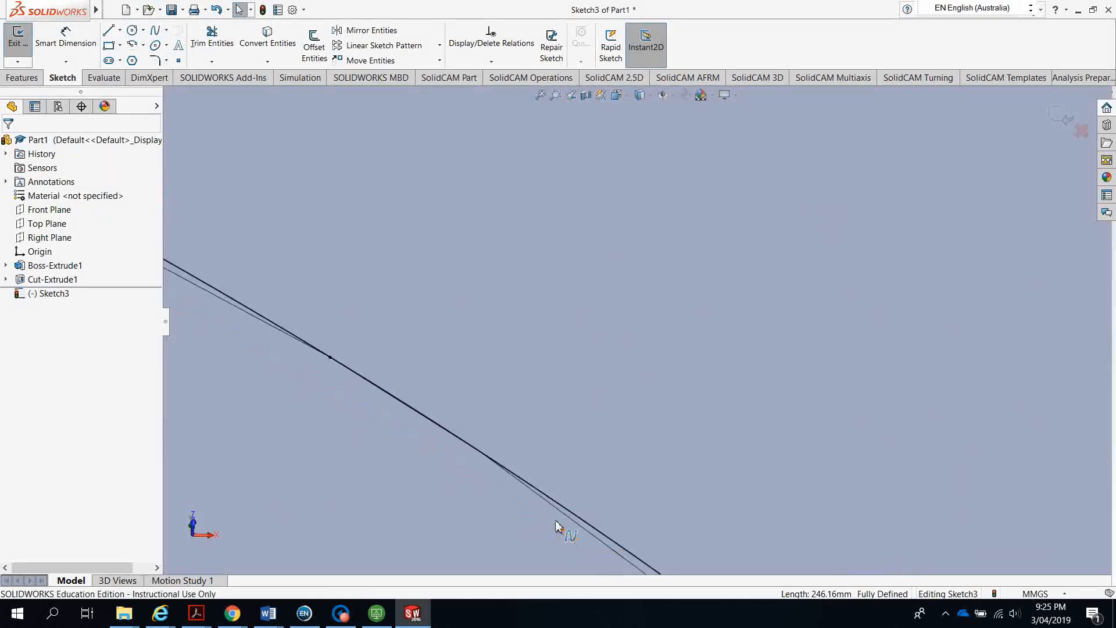
scroll(549, 512, "up", 2)
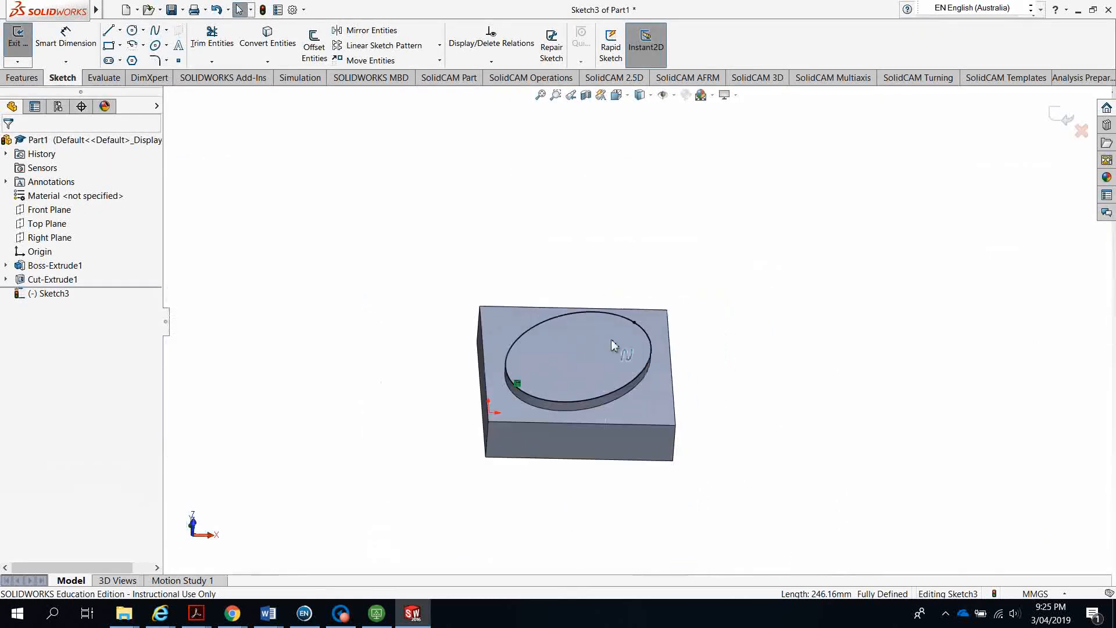
scroll(598, 337, "down", 3)
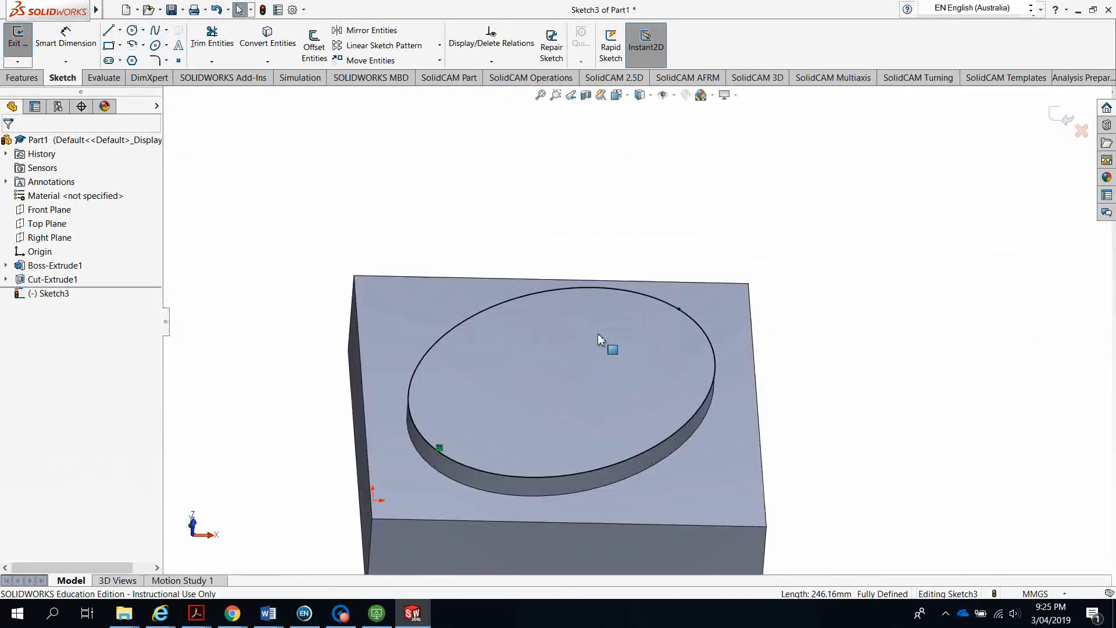
Offset the converted ellipse 4.00 mm inward using Reverse
left_click(314, 47)
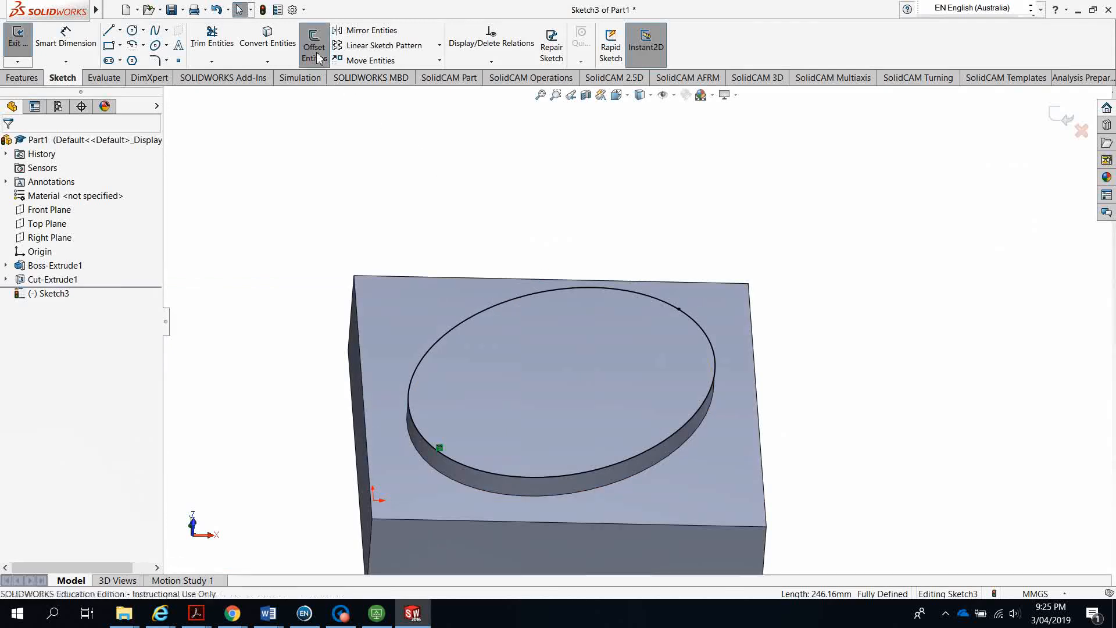
left_click(525, 300)
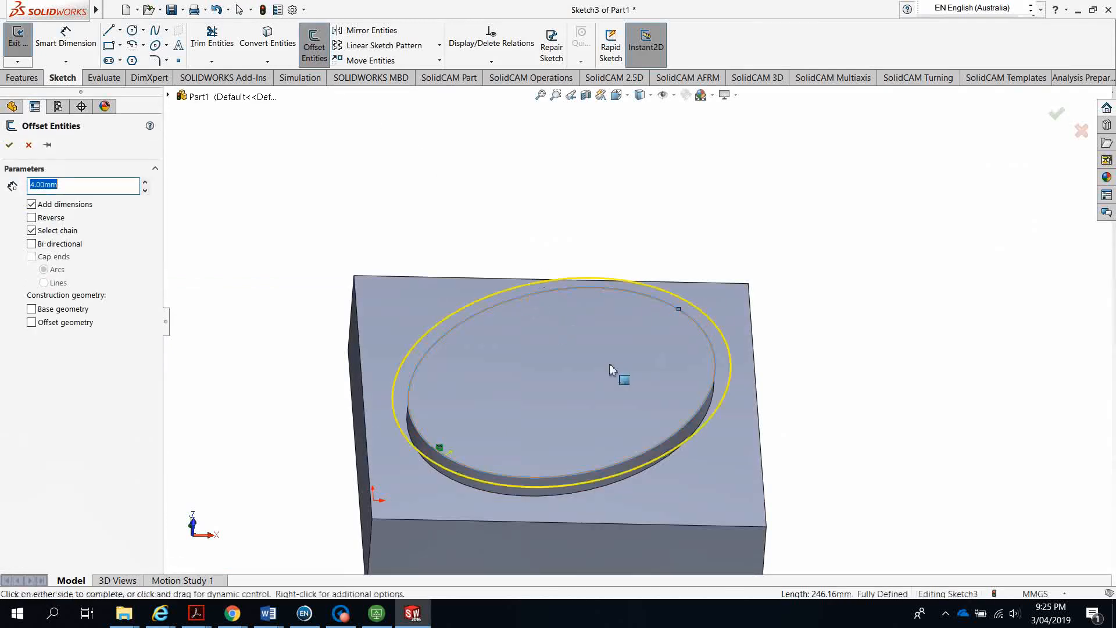
left_click(32, 218)
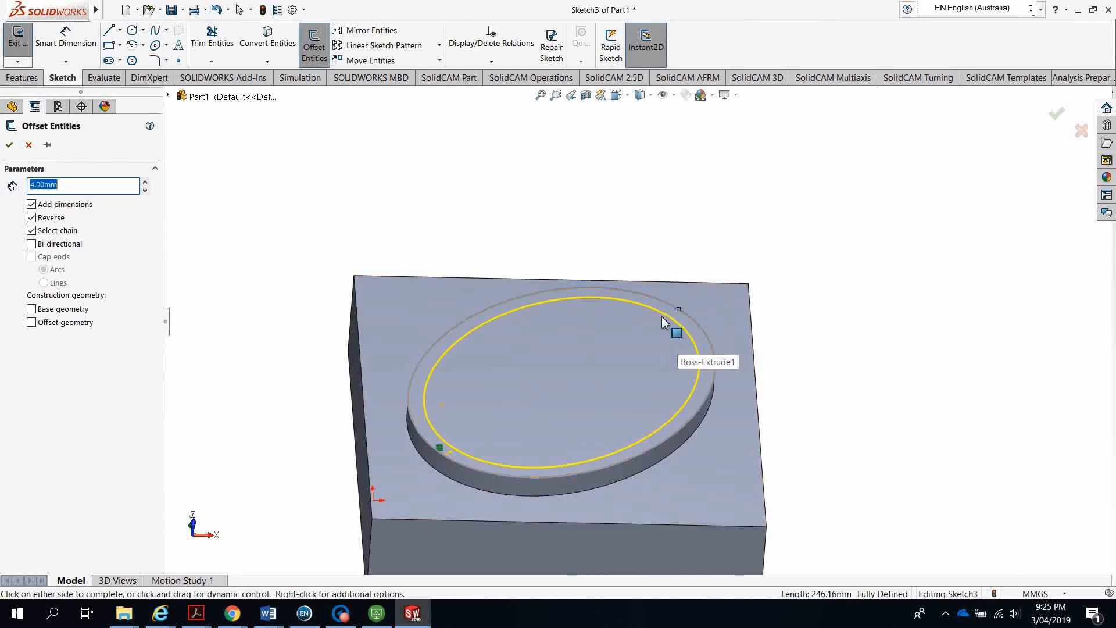
left_click(10, 146)
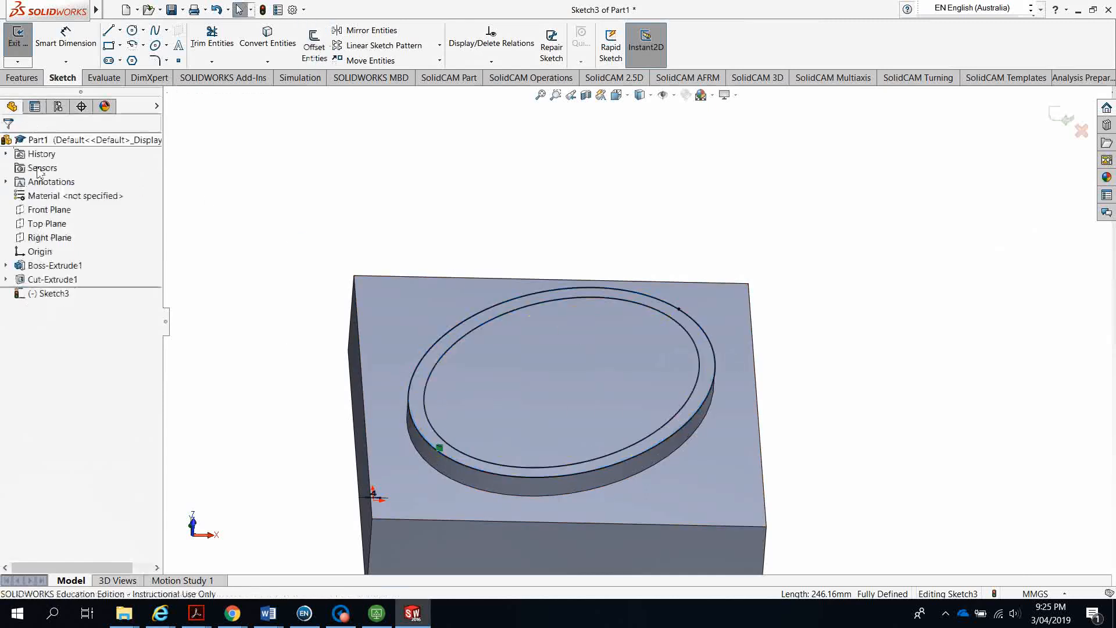
left_click(649, 313)
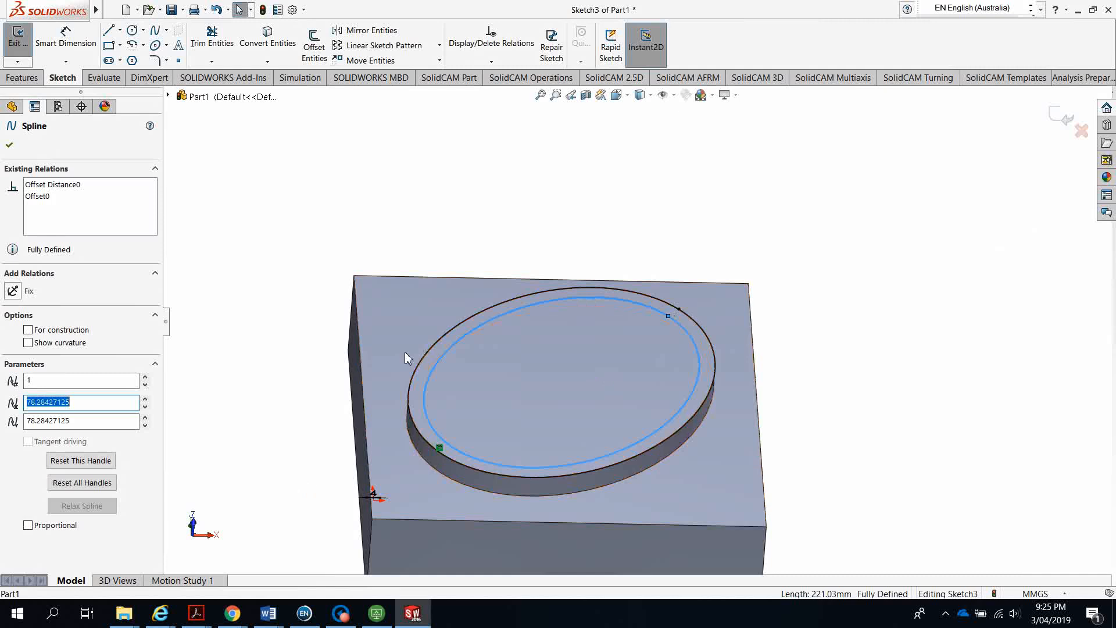
left_click(8, 146)
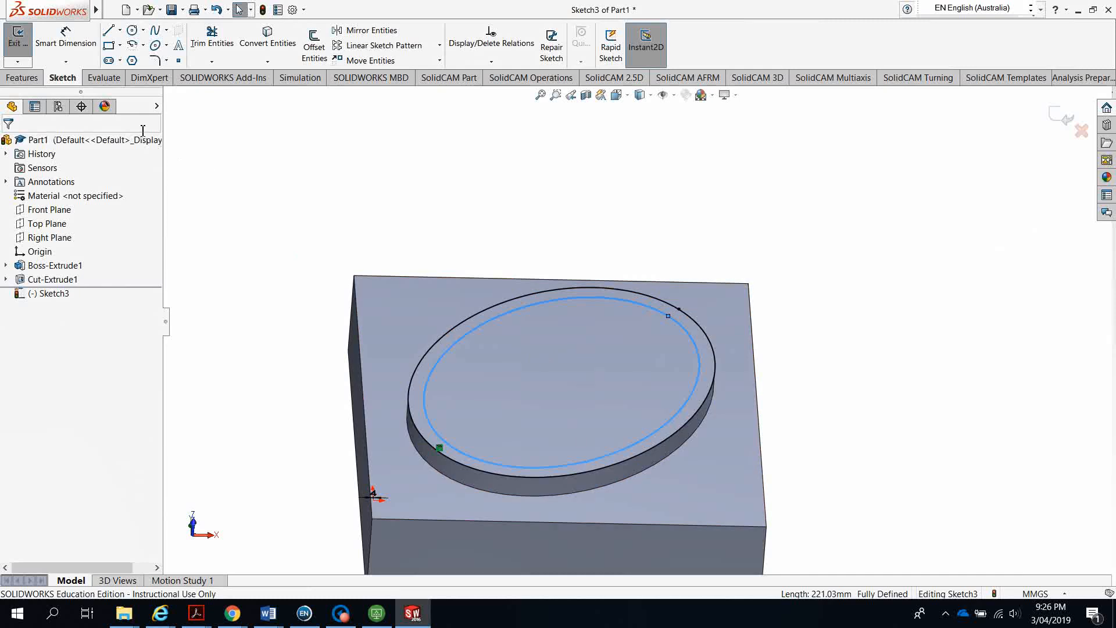
left_click(22, 78)
left_click(202, 51)
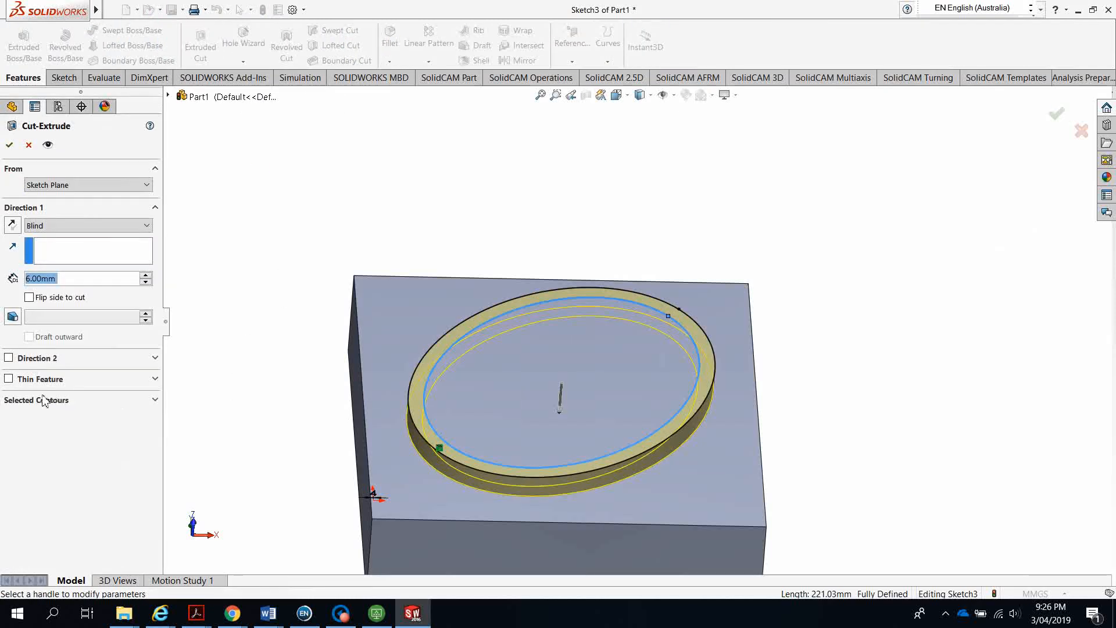
left_click(46, 405)
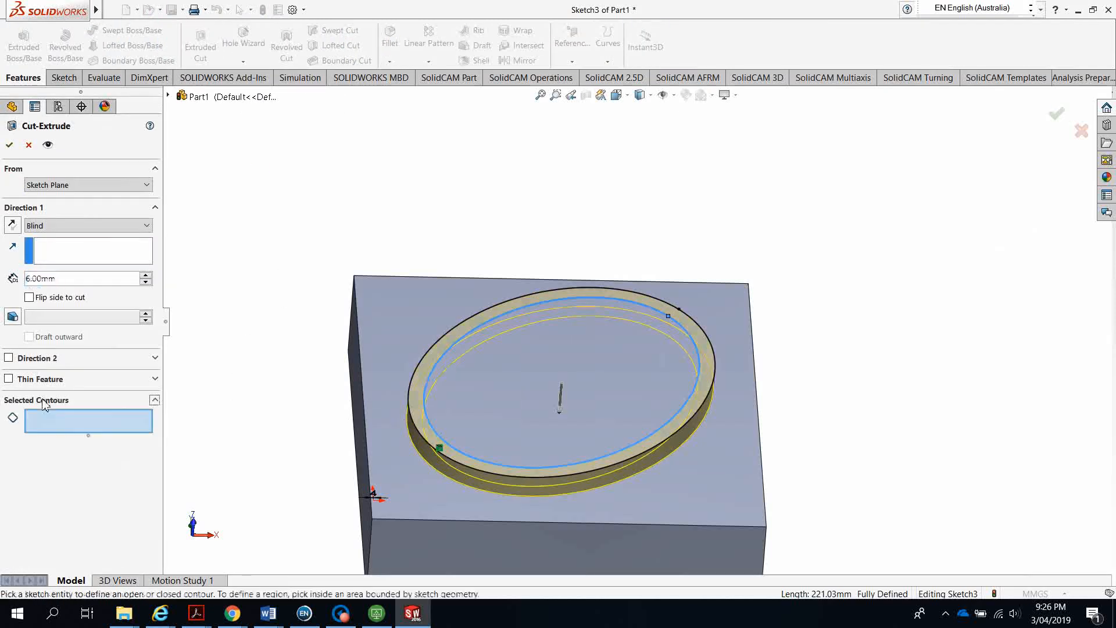
left_click(512, 379)
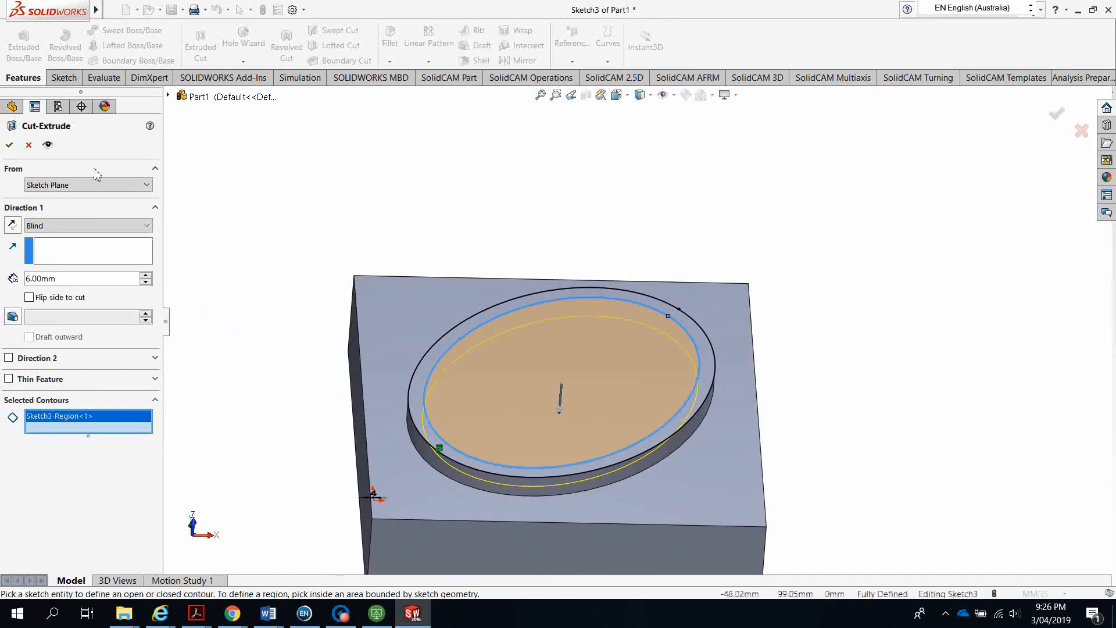
left_click(10, 146)
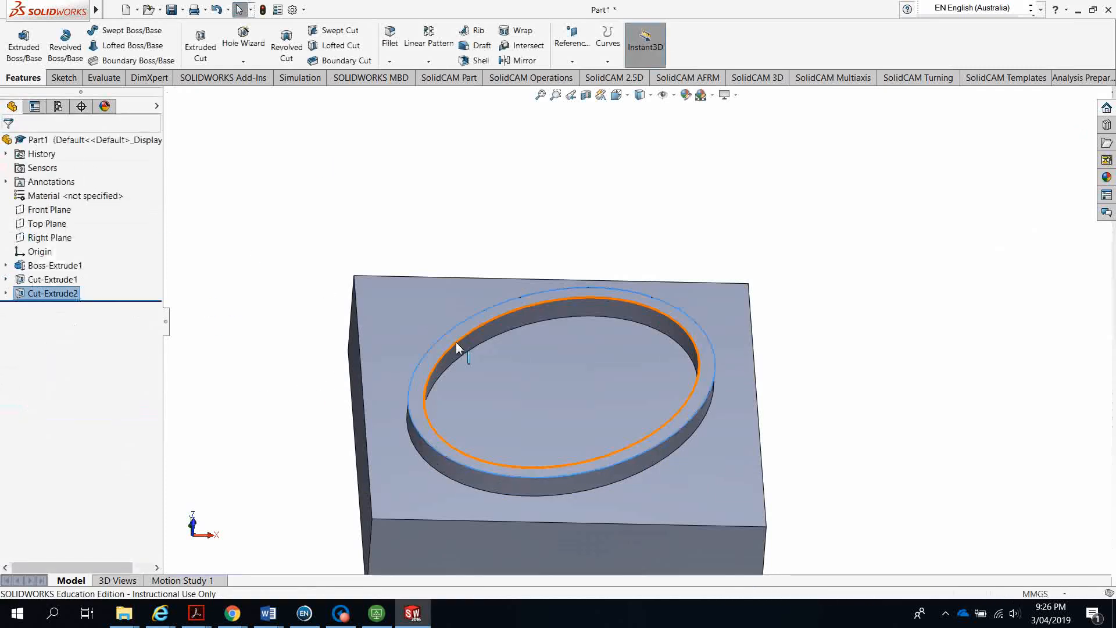
middle_click_drag(536, 387, 500, 439)
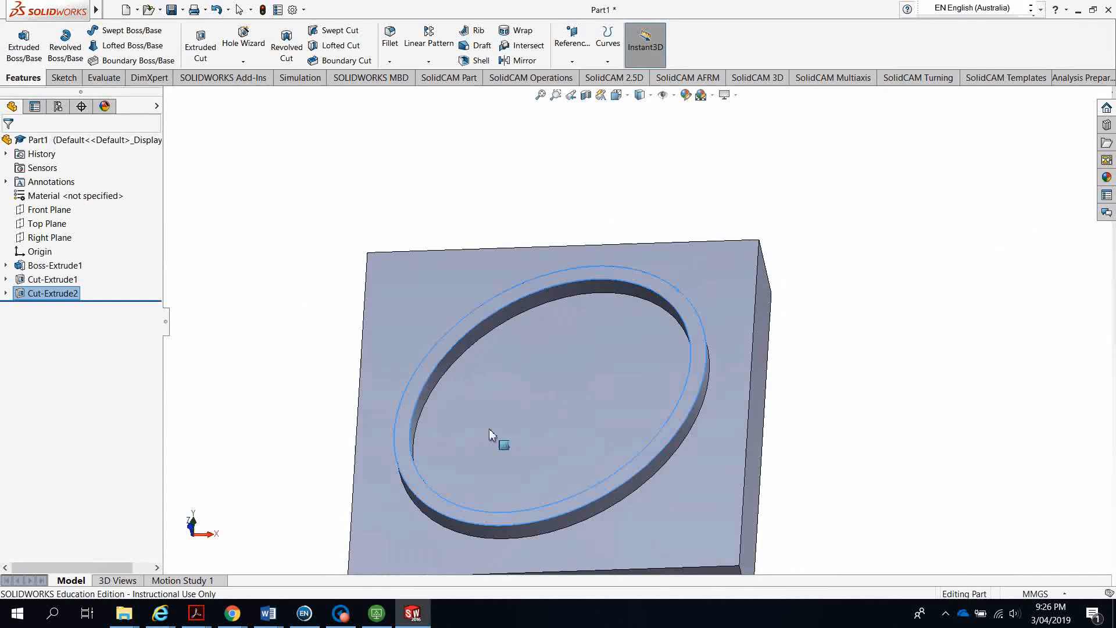
scroll(544, 466, "up", 4)
scroll(569, 412, "down", 5)
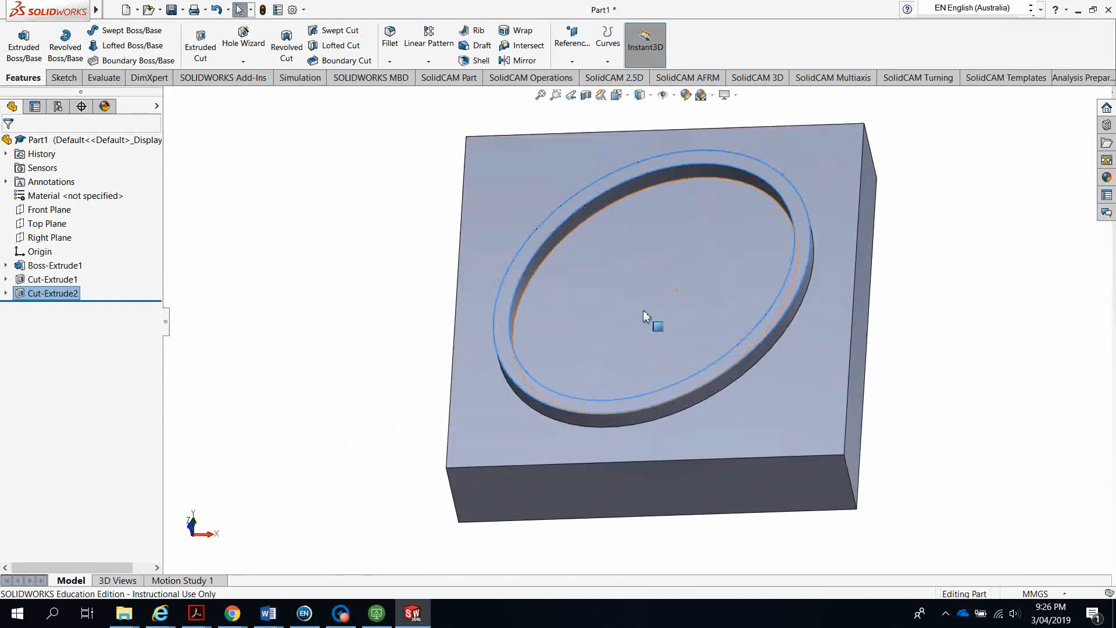
middle_click_drag(643, 309, 667, 325)
left_click(318, 322)
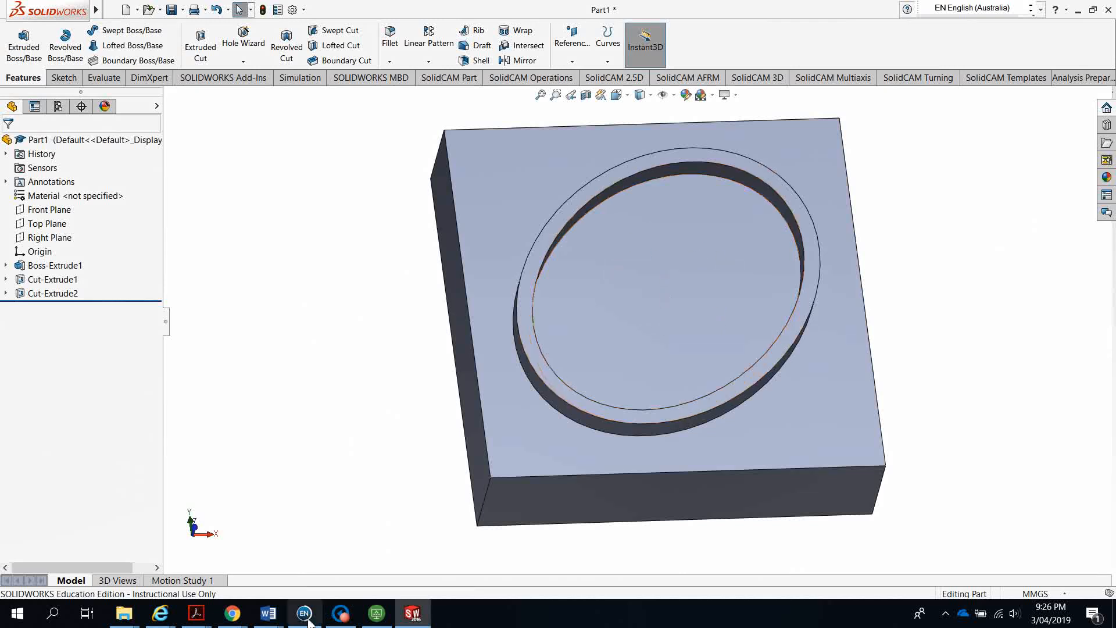
mouse_move(198, 617)
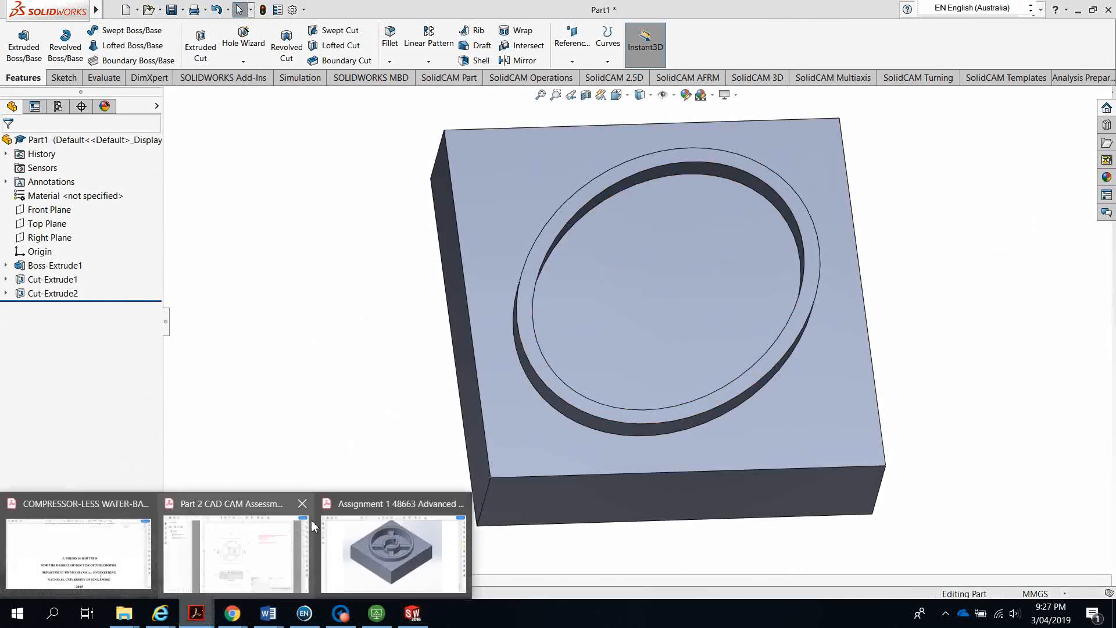
left_click(259, 504)
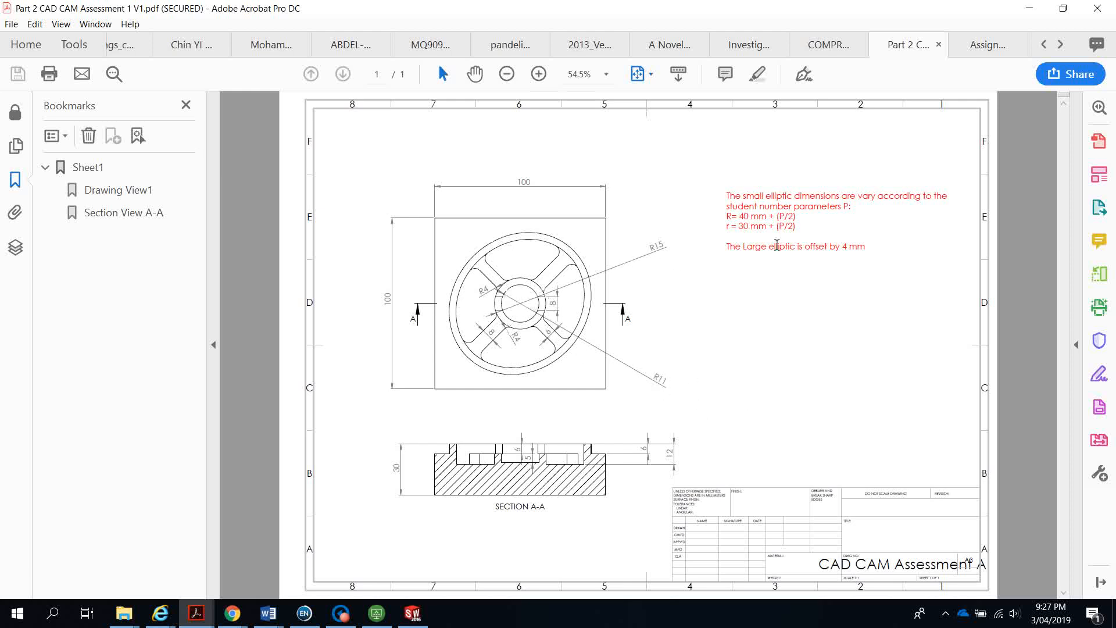
left_click(1030, 13)
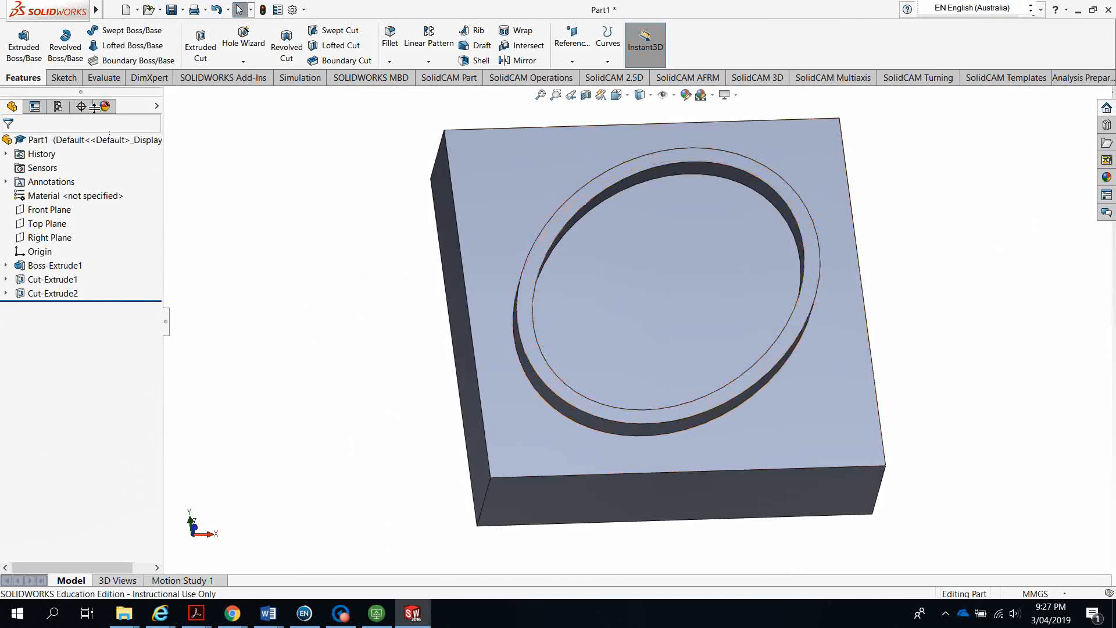
Start a new sketch (Sketch4) on the pocket floor
left_click(654, 273)
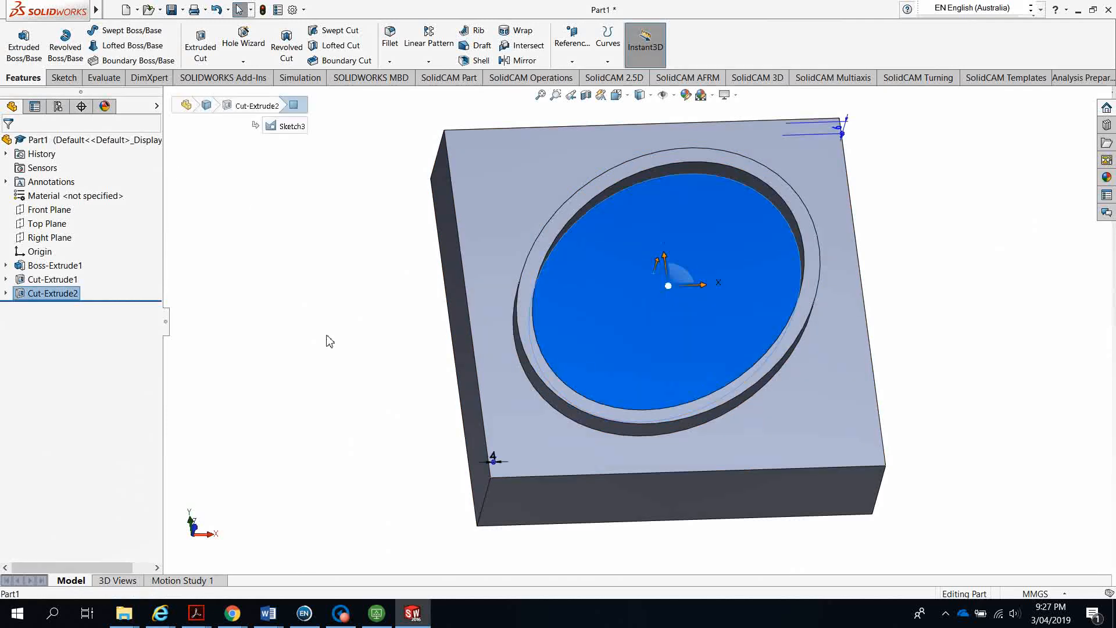
left_click(57, 79)
left_click(18, 36)
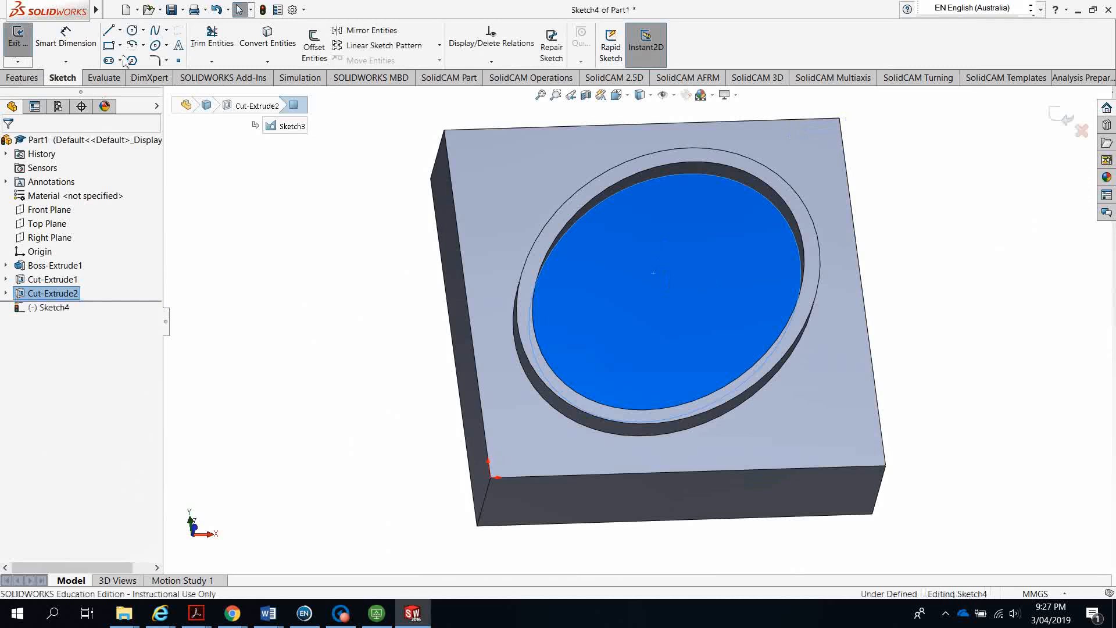
Draw a corner-to-corner construction diagonal across the block
left_click(109, 32)
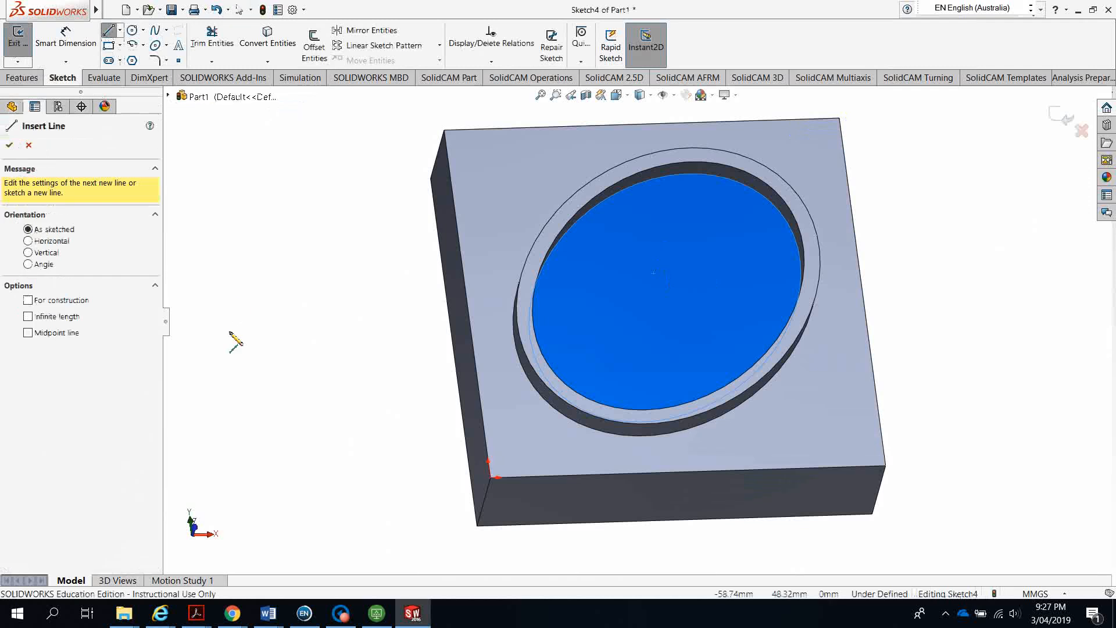
left_click(28, 300)
scroll(523, 476, "down", 10)
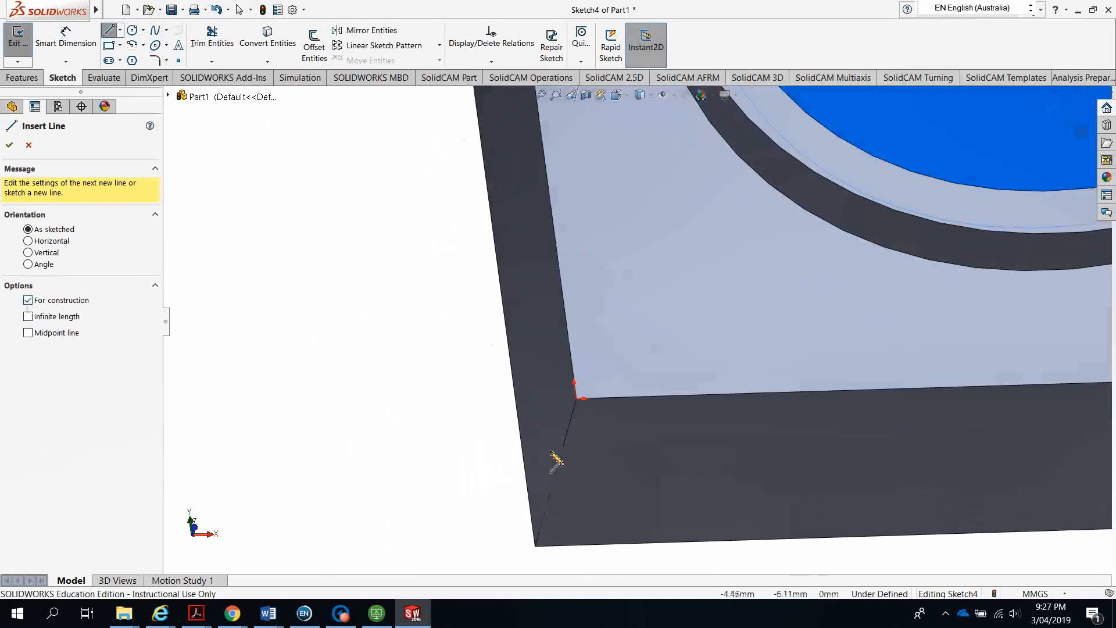
scroll(702, 233, "down", 4)
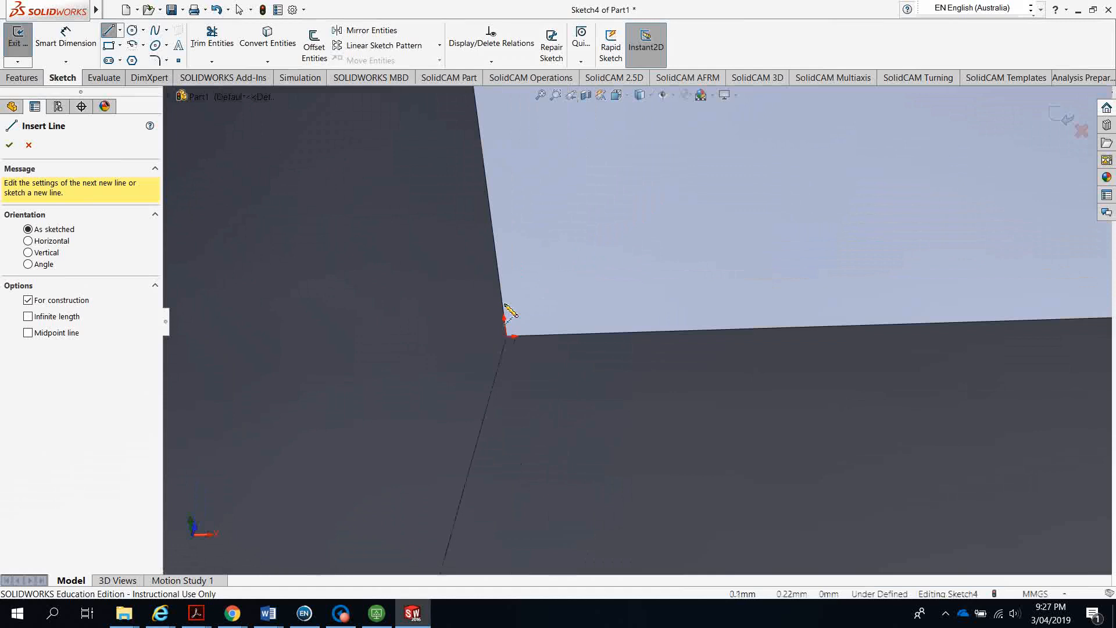
left_click(507, 338)
scroll(667, 269, "up", 6)
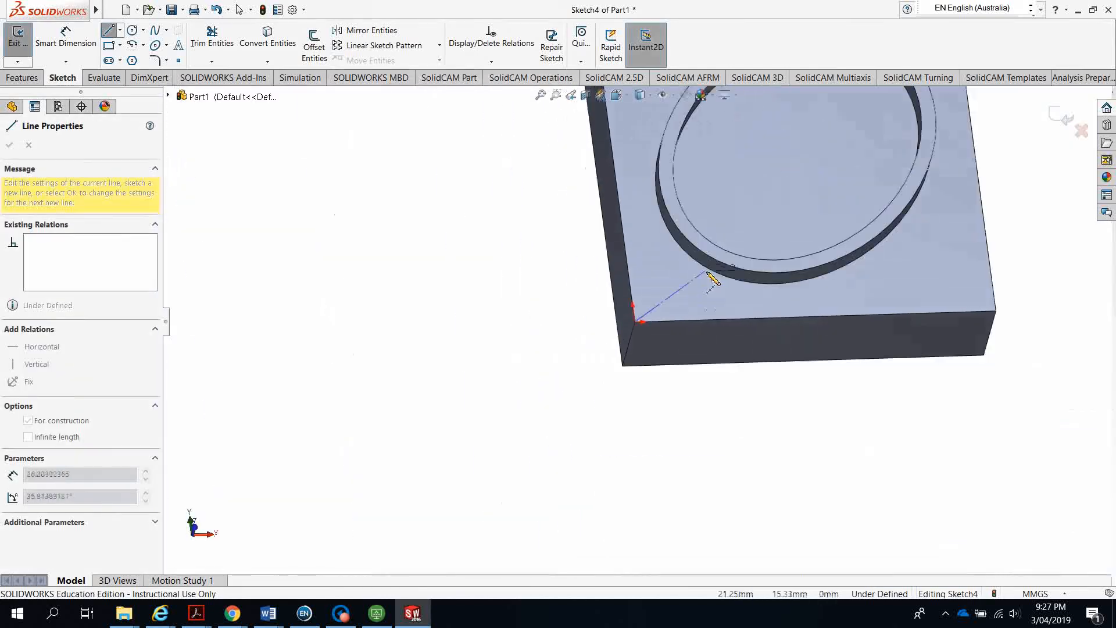
scroll(718, 267, "up", 5)
scroll(678, 274, "down", 10)
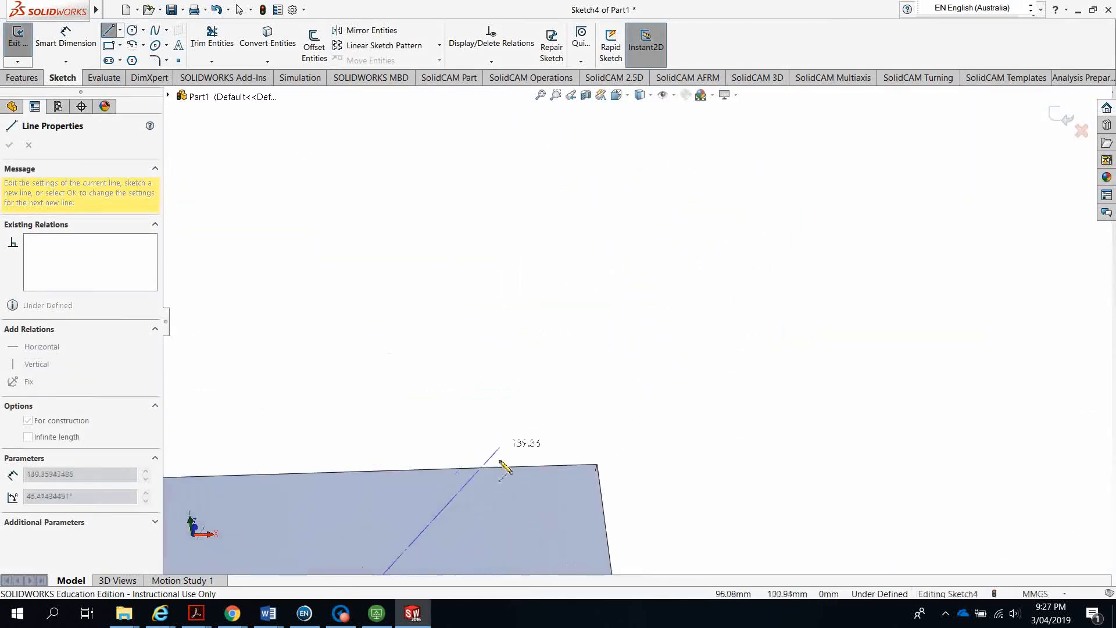
scroll(499, 461, "down", 5)
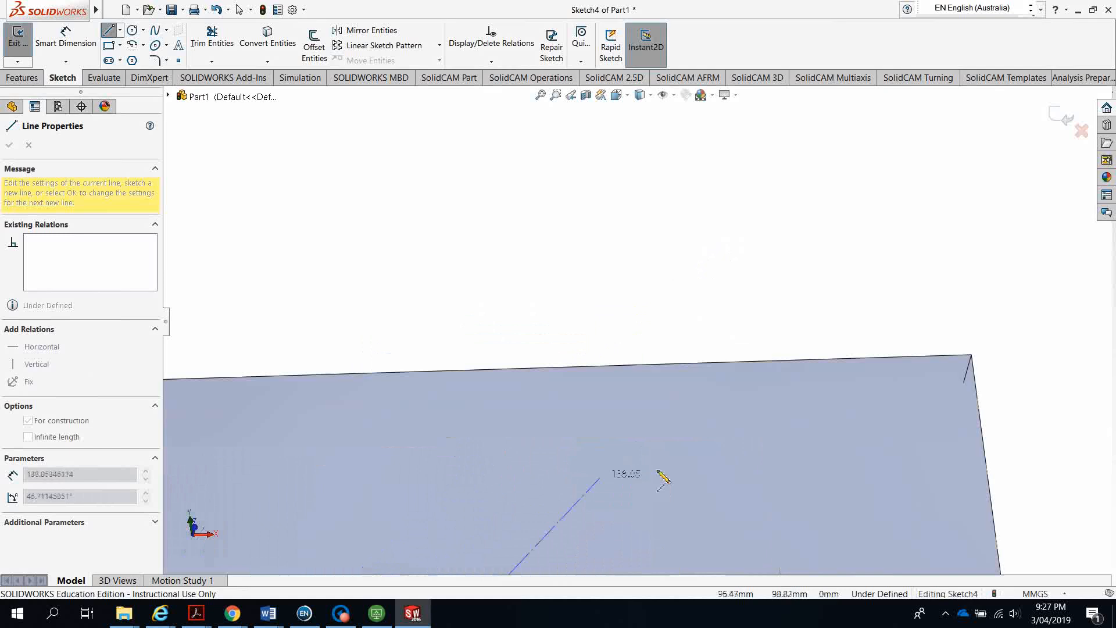
left_click(975, 358)
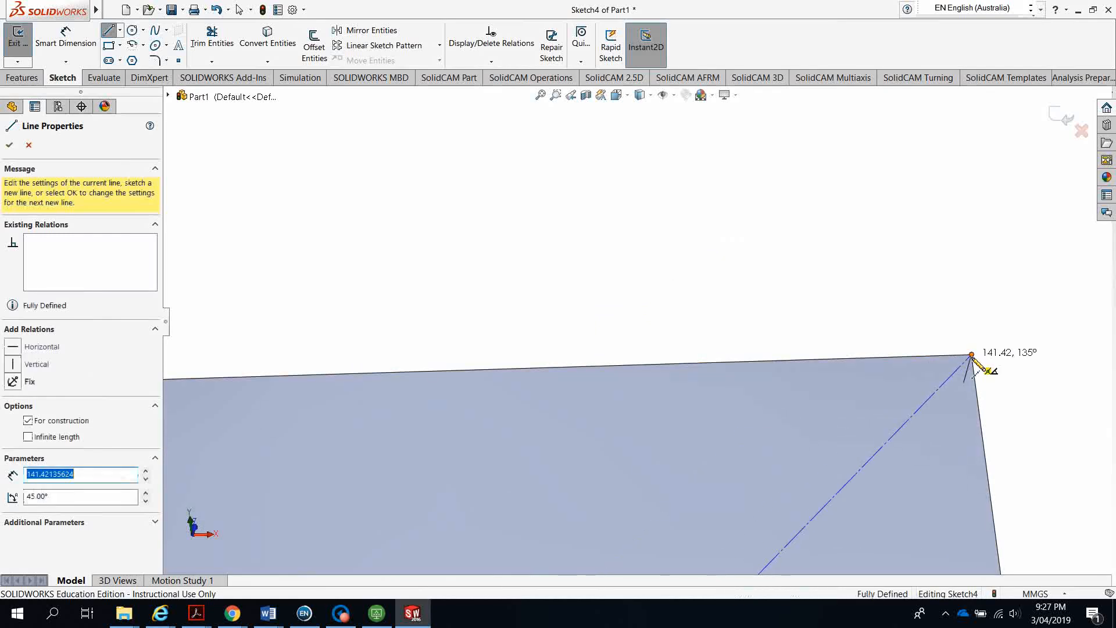
scroll(848, 395, "up", 3)
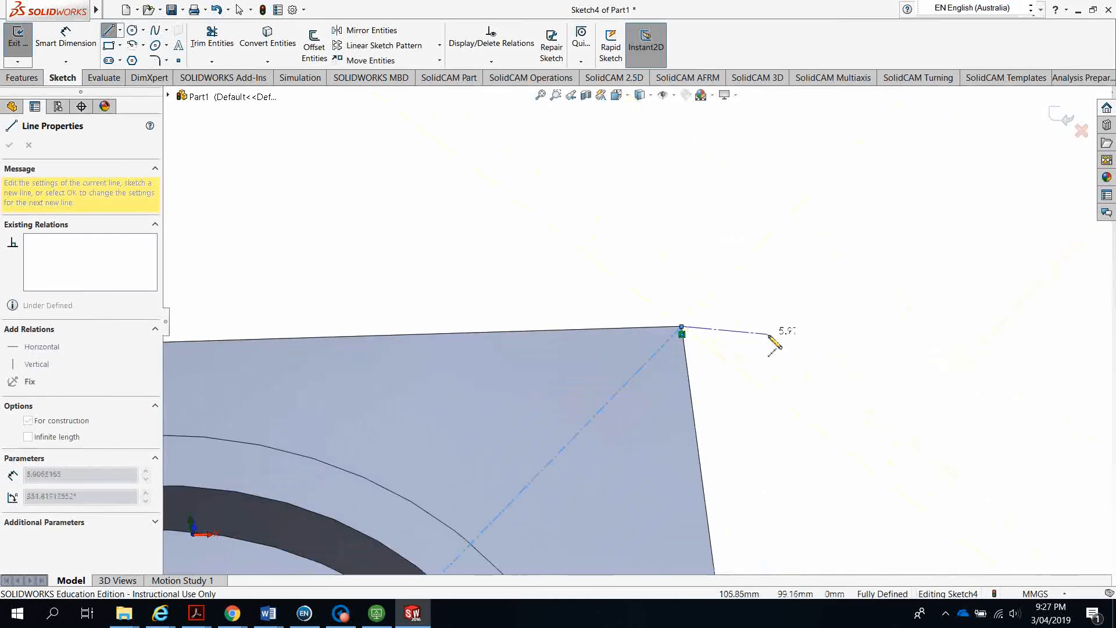
key("Escape")
scroll(668, 394, "up", 5)
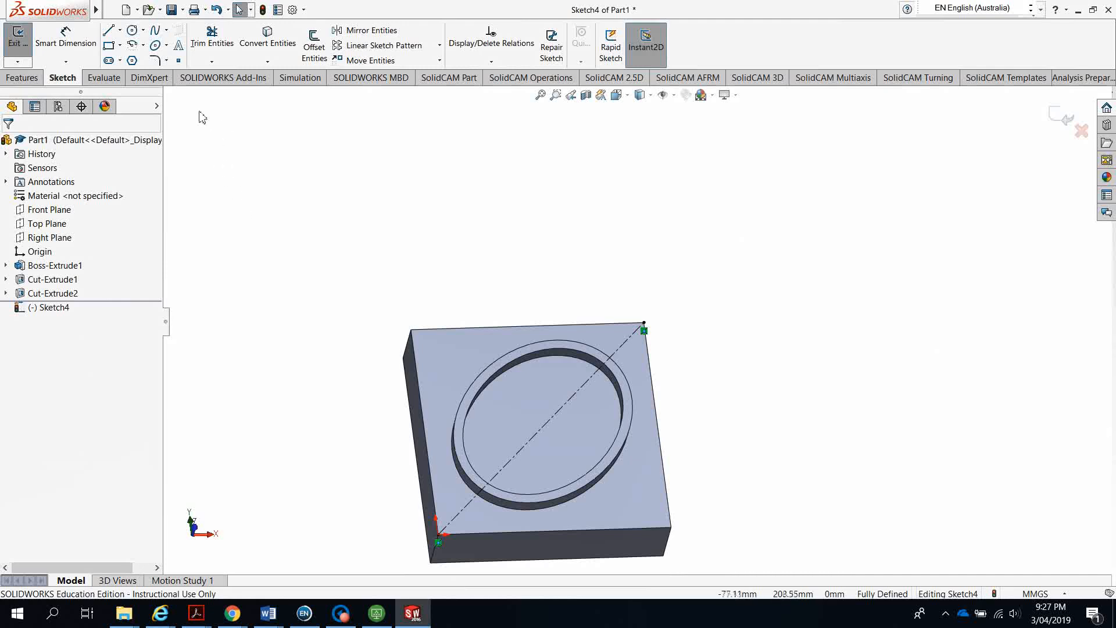
Draw a 15 mm-radius circle centred at the block's centre
left_click(133, 31)
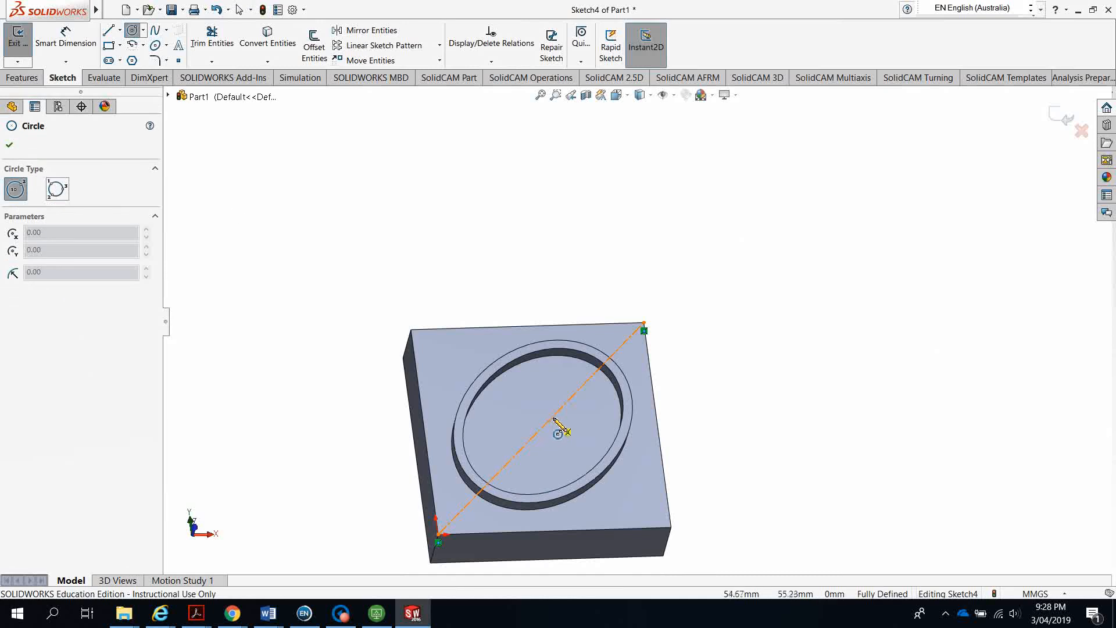
scroll(549, 440, "down", 10)
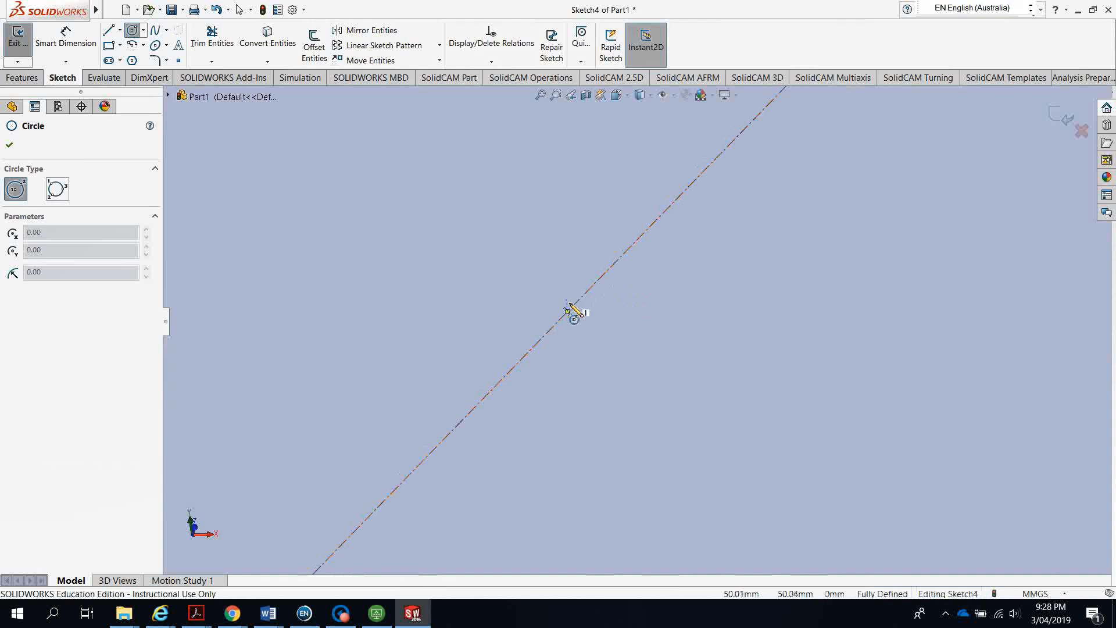
left_click(567, 311)
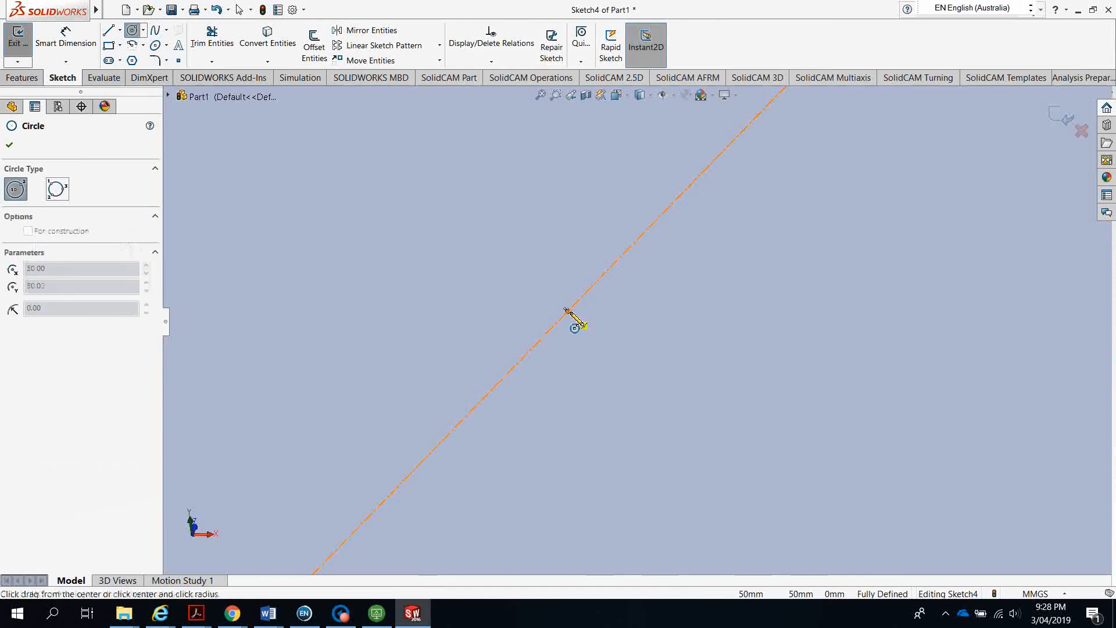
scroll(786, 376, "up", 4)
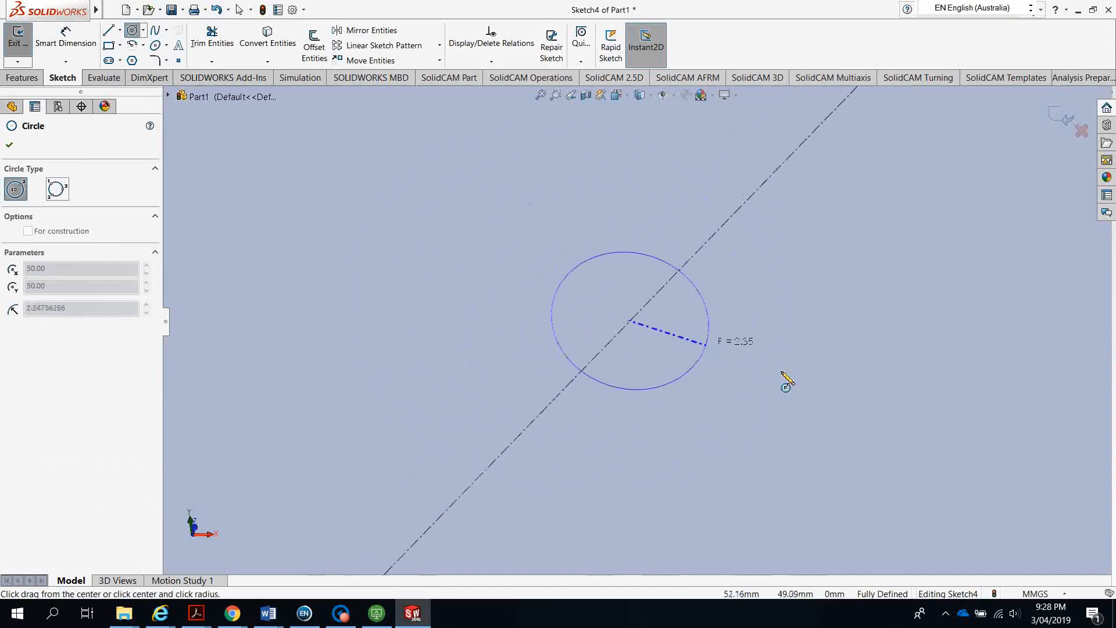
left_click(825, 377)
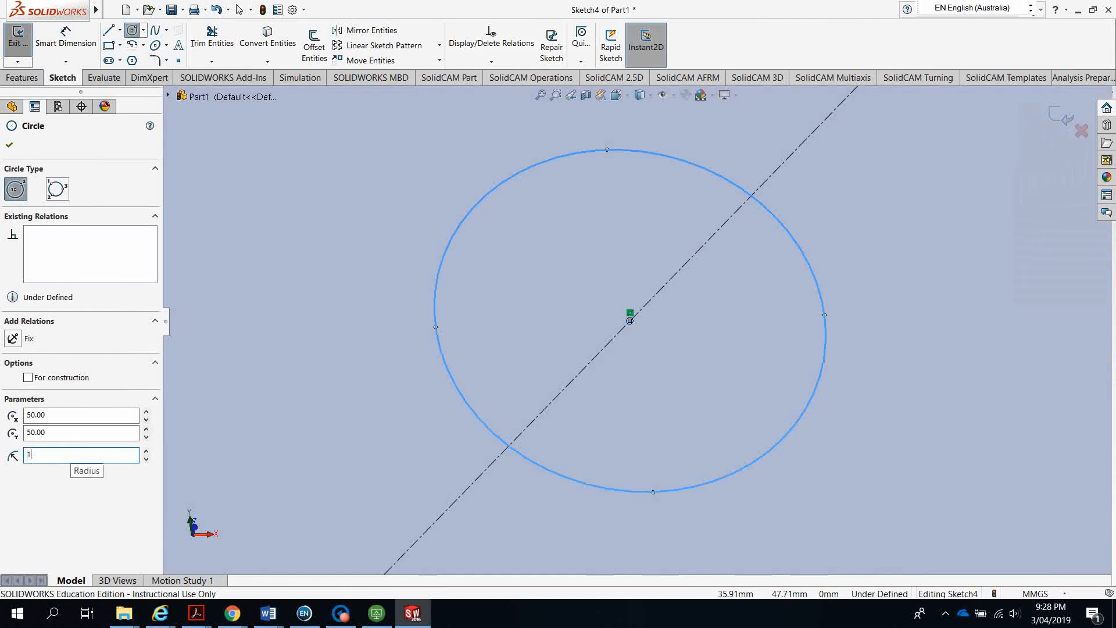
key("Return")
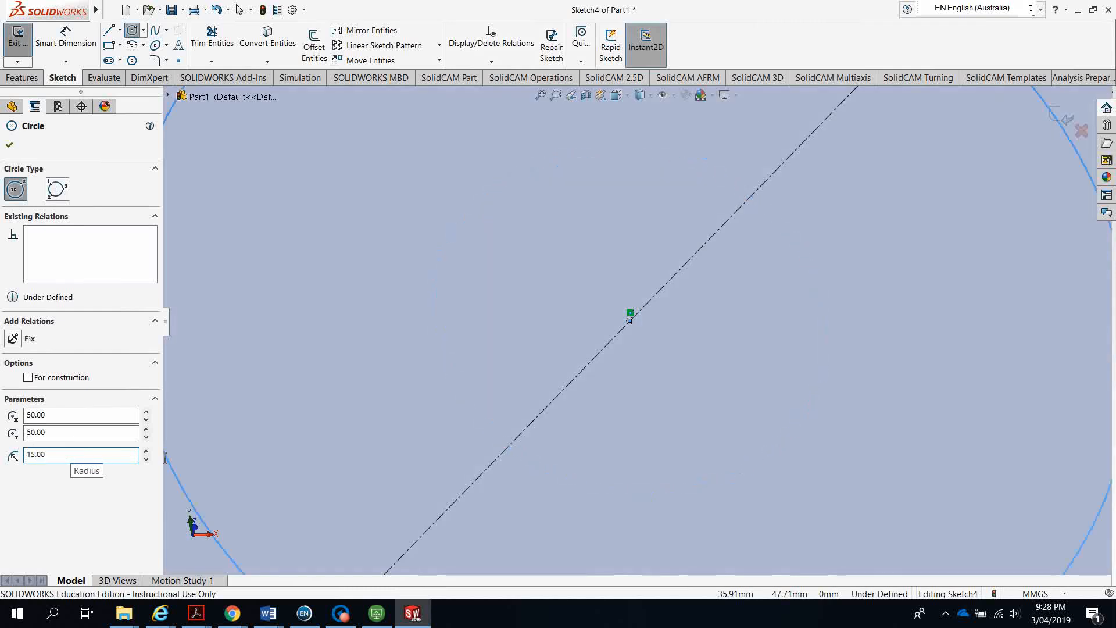
scroll(271, 439, "up", 7)
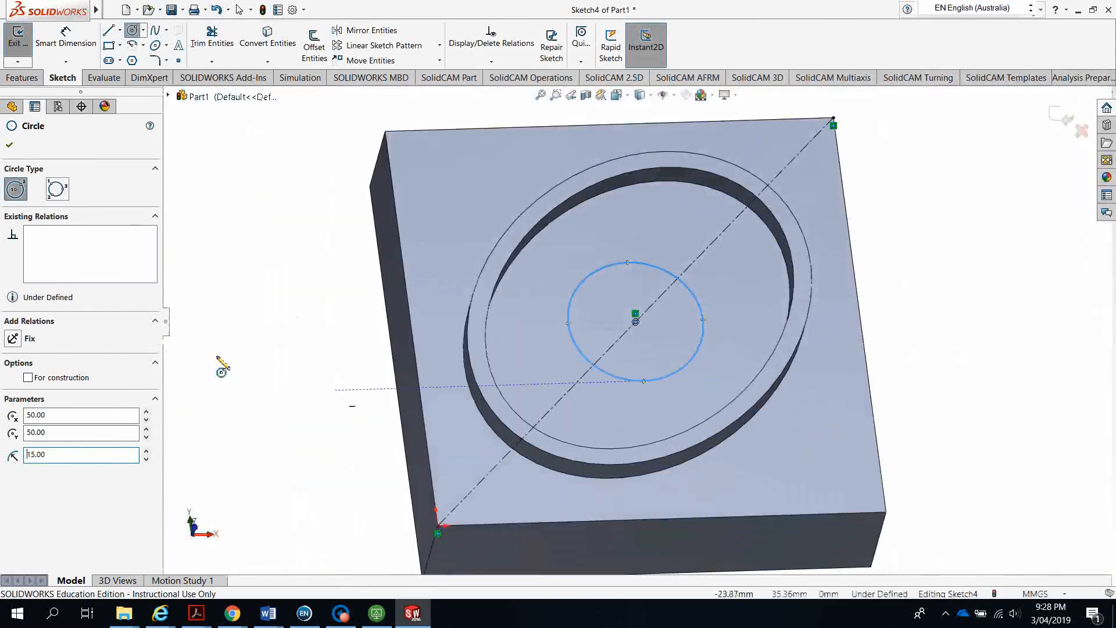
left_click(9, 147)
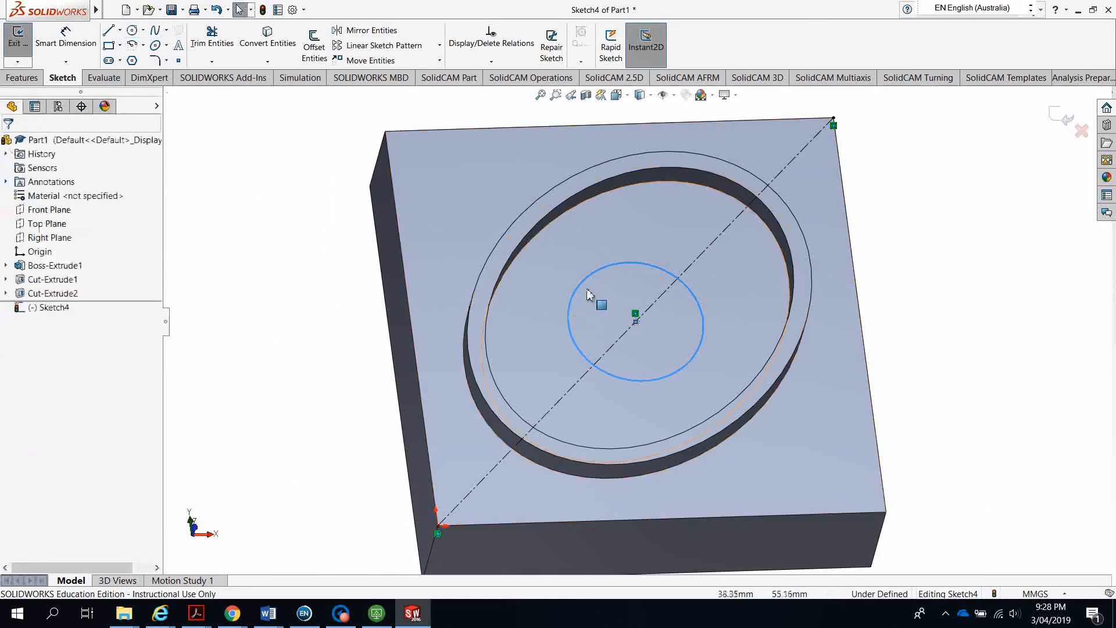
Offset the R15 circle 4 mm inward using Reverse
left_click(314, 44)
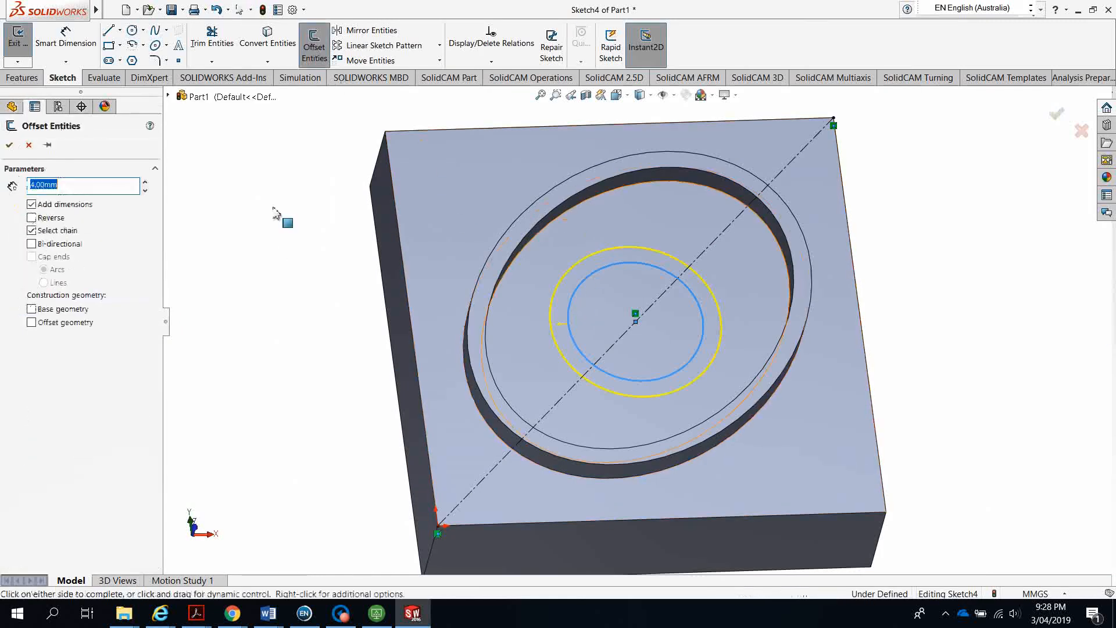
left_click(32, 218)
left_click(9, 146)
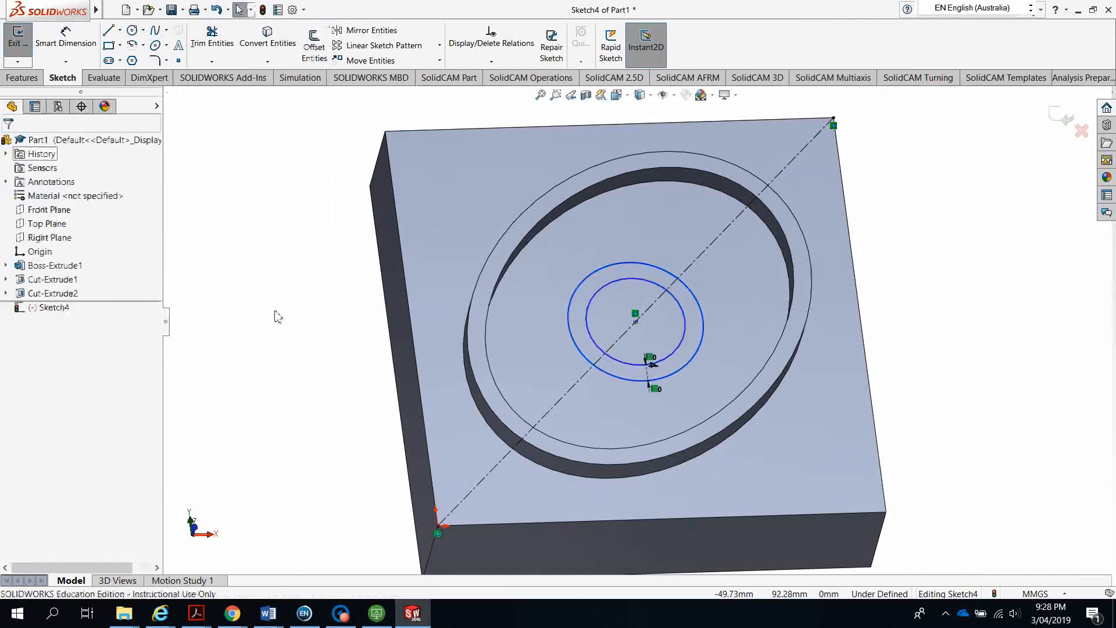
left_click(24, 77)
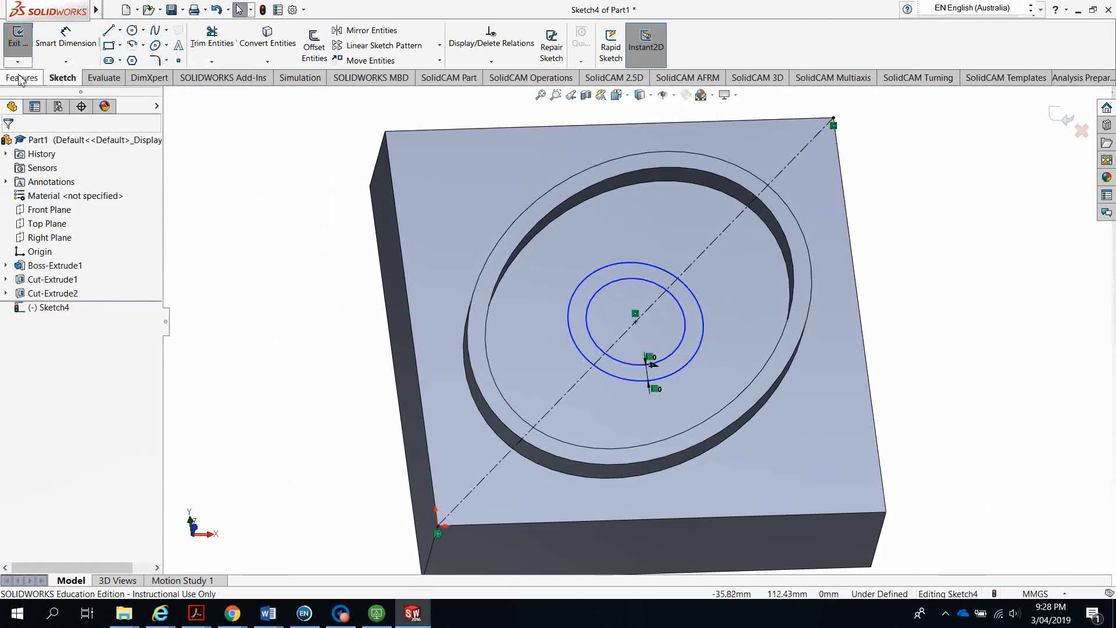
left_click(23, 44)
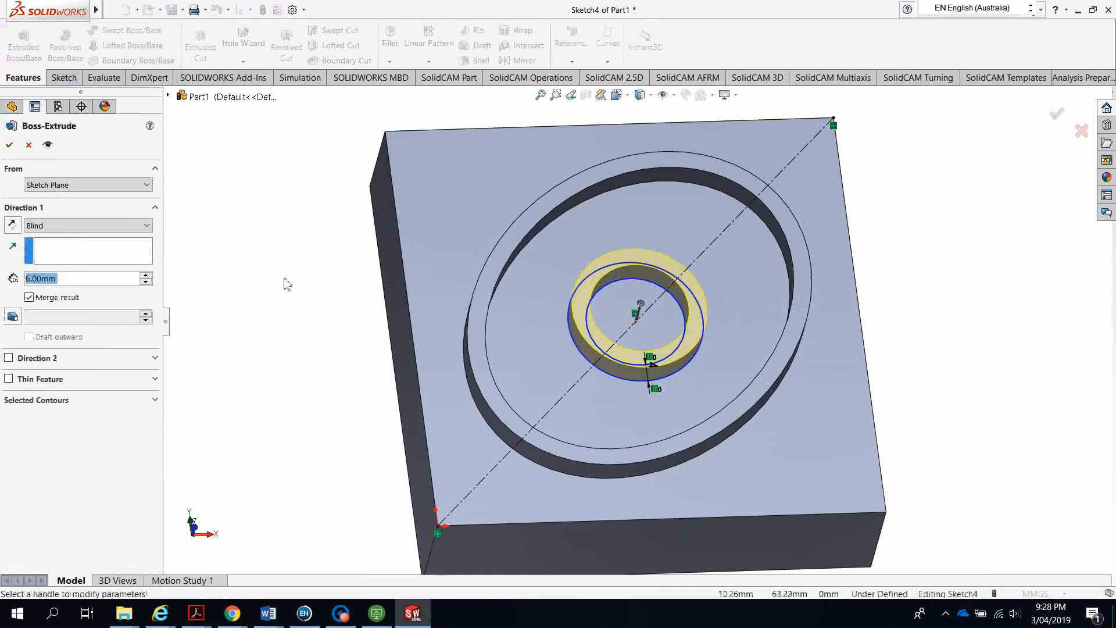
Accept the 6 mm hub ring extrude and select the elliptical pocket's floor face
left_click(10, 147)
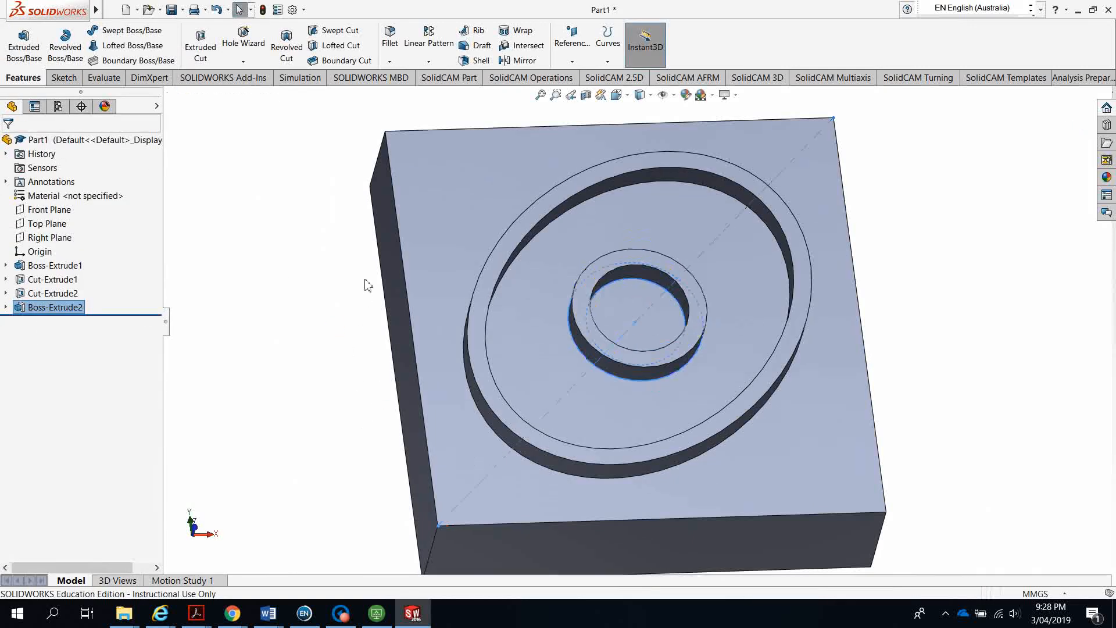
middle_click_drag(368, 285, 341, 406)
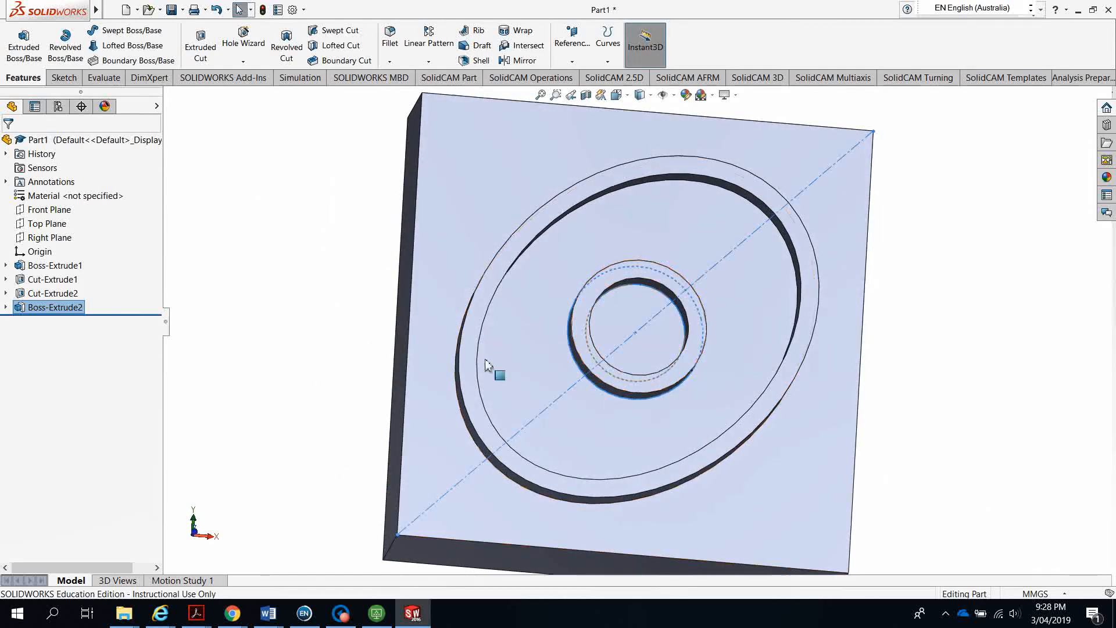
middle_click_drag(327, 330, 523, 358)
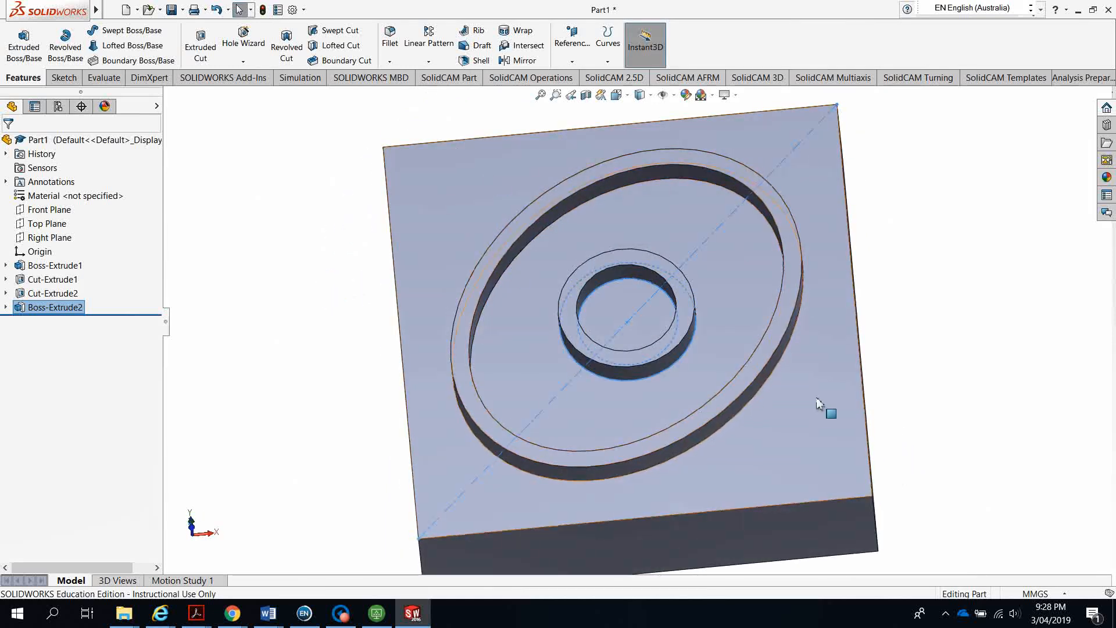
left_click(588, 402)
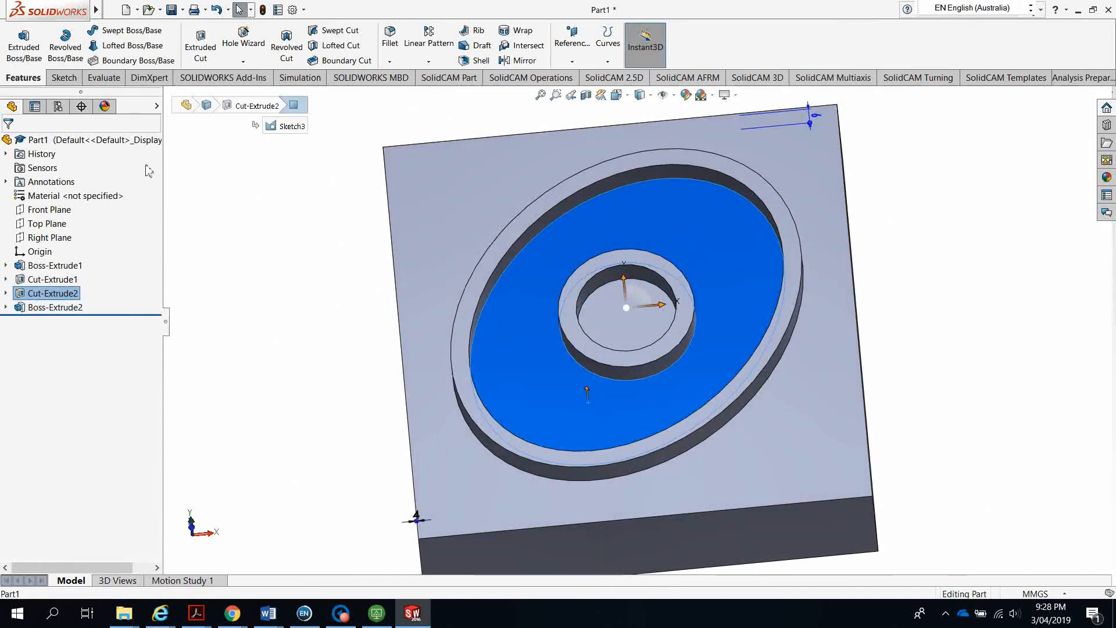
Start a sketch on the pocket floor and draw the first corner-to-corner diagonal
left_click(64, 78)
left_click(18, 40)
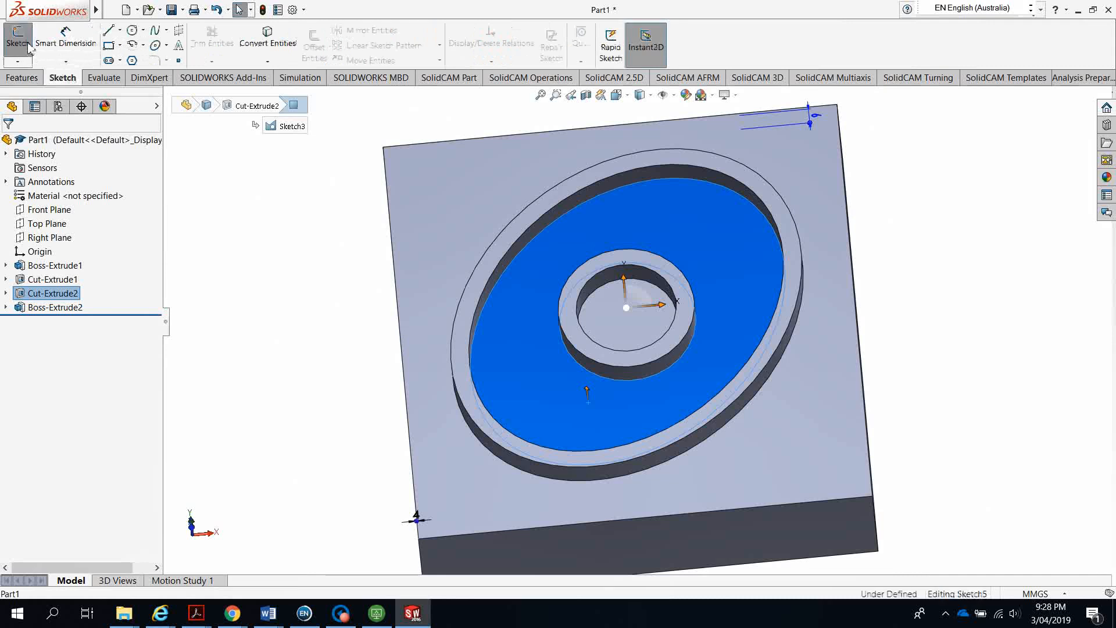
left_click(108, 30)
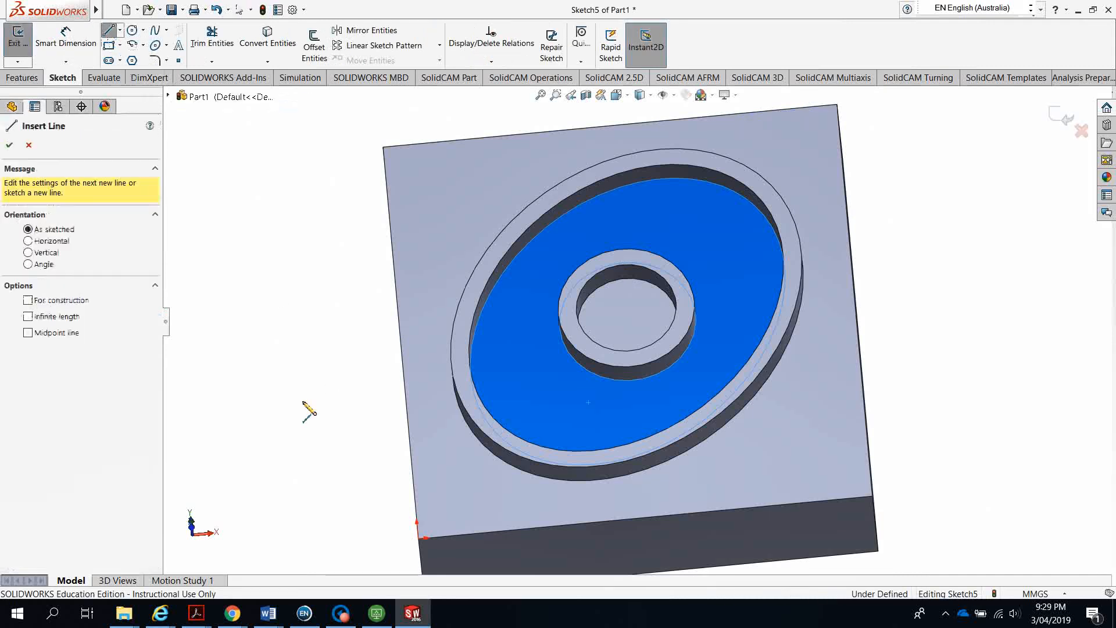
scroll(427, 550, "down", 5)
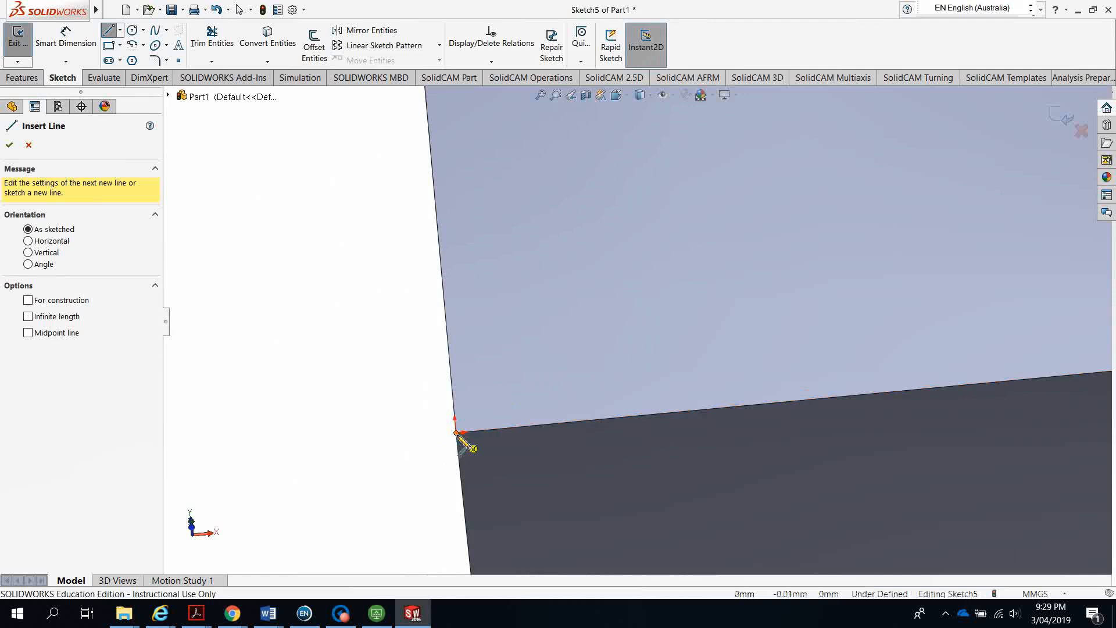
middle_click_drag(460, 438, 534, 388, "ctrl")
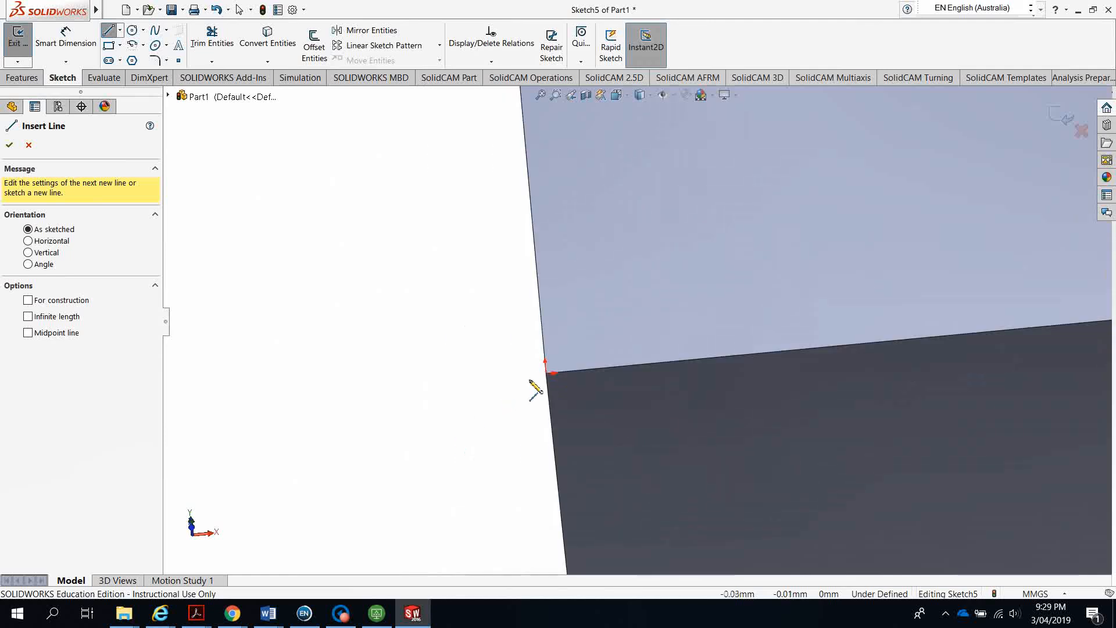
left_click(546, 374)
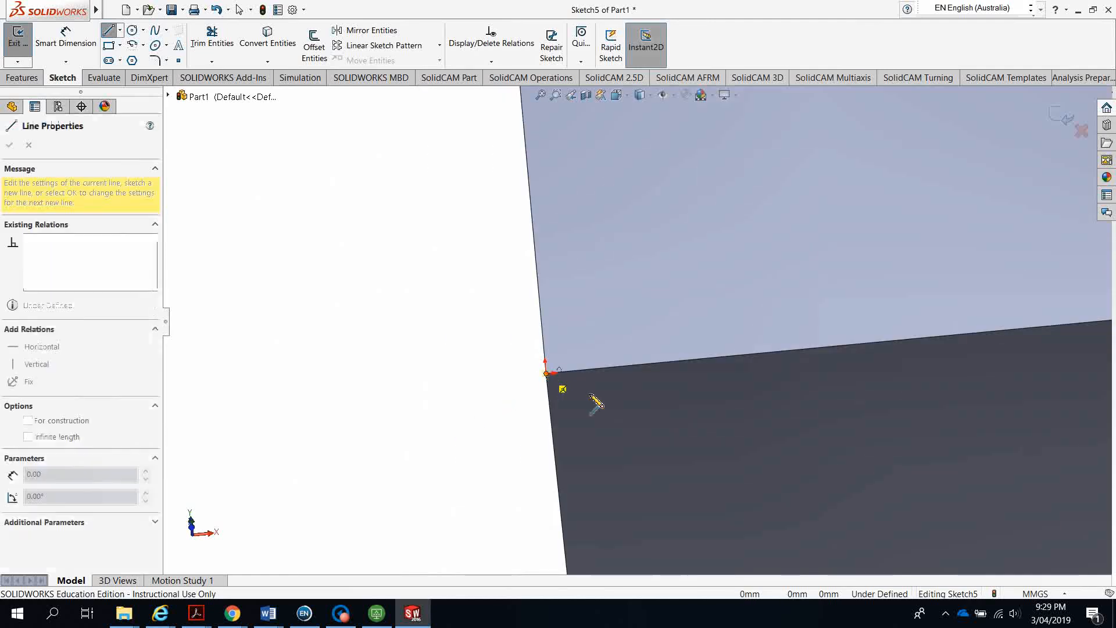
scroll(643, 364, "up", 3)
scroll(666, 369, "up", 5)
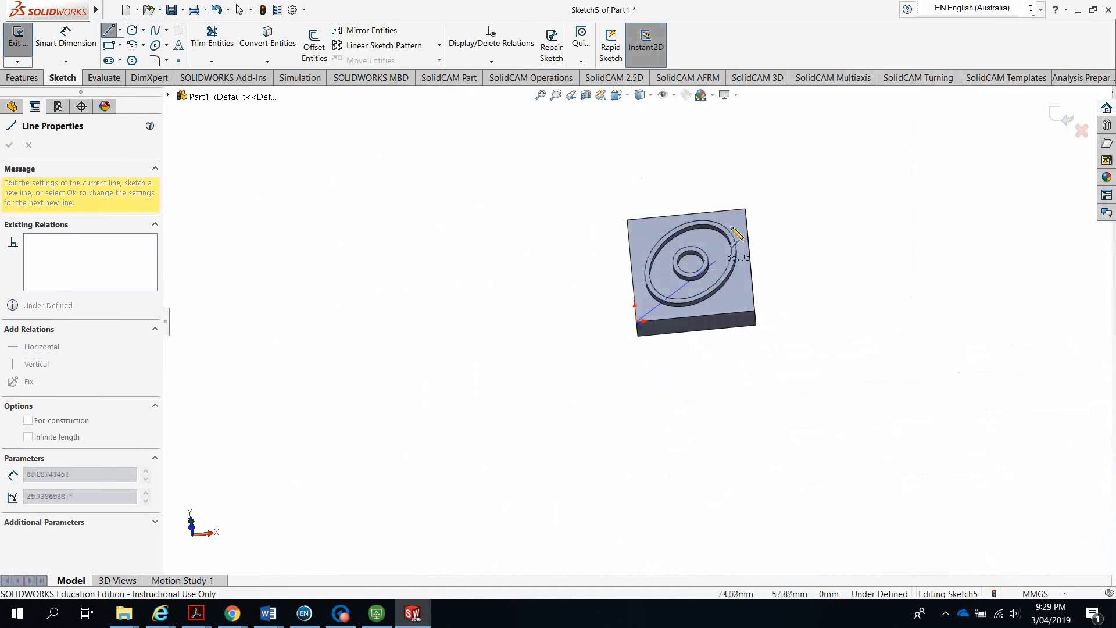
scroll(721, 237, "down", 8)
scroll(664, 348, "down", 10)
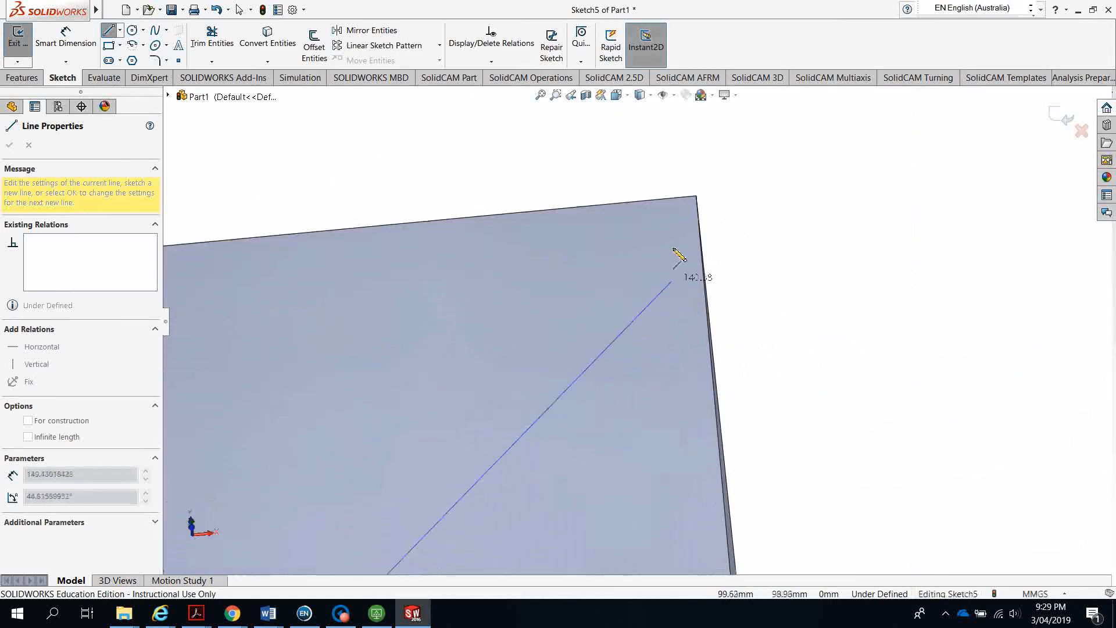
scroll(629, 267, "down", 5)
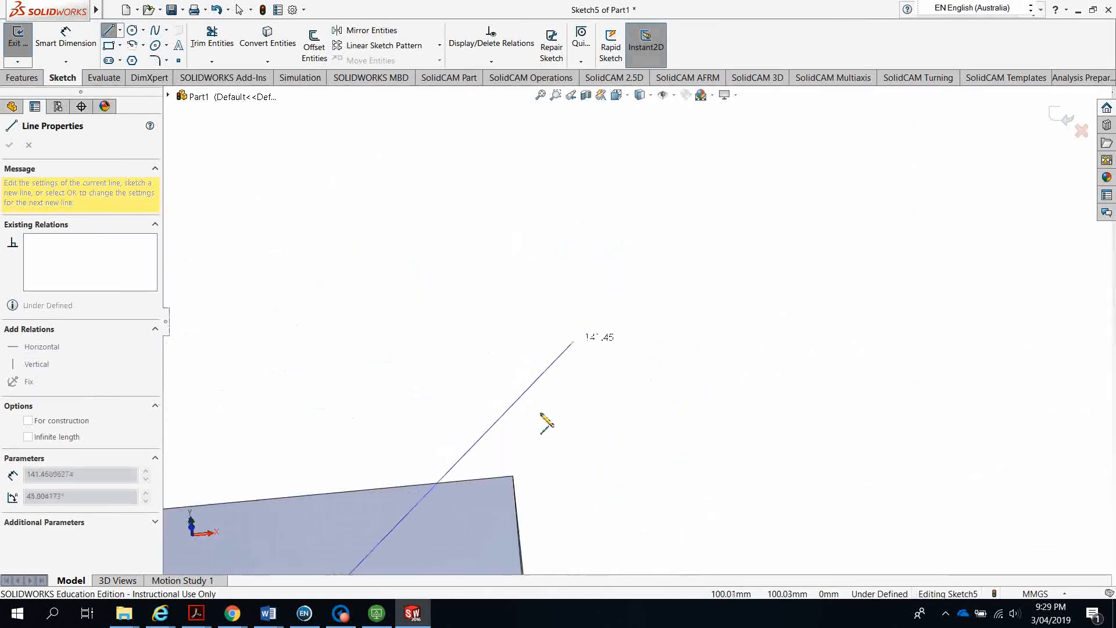
left_click(514, 478)
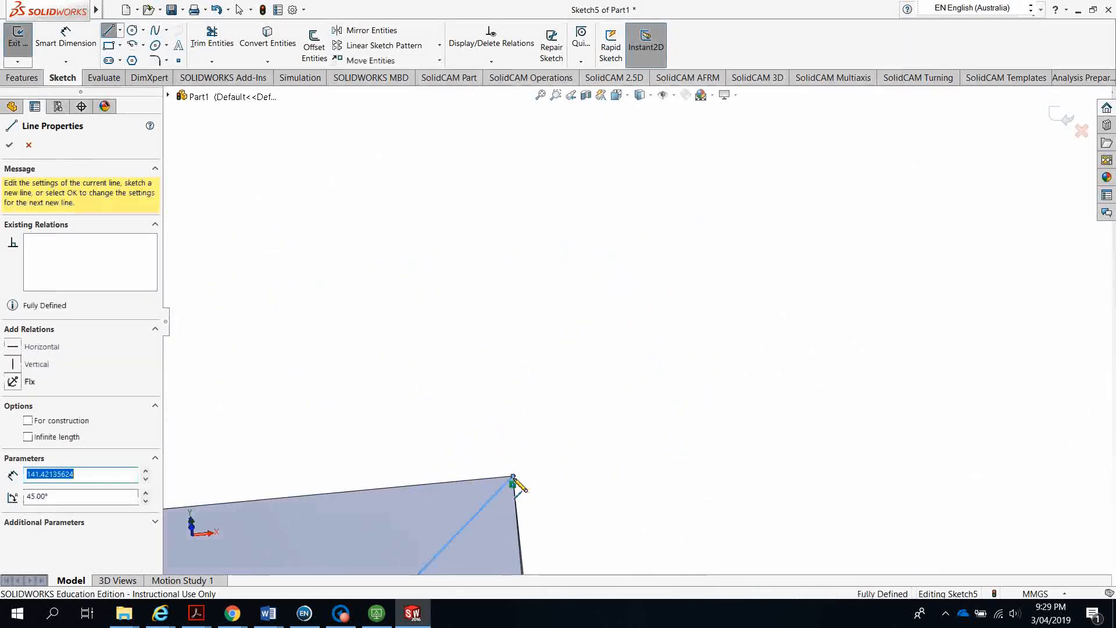
key("Escape")
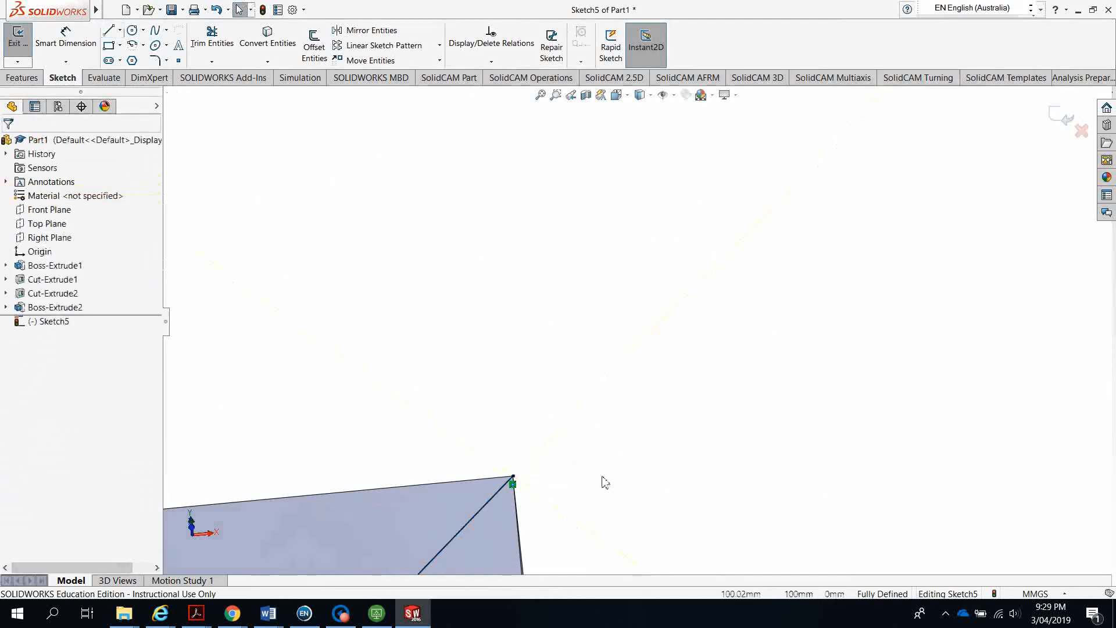
scroll(603, 486, "up", 15)
scroll(550, 485, "up", 5)
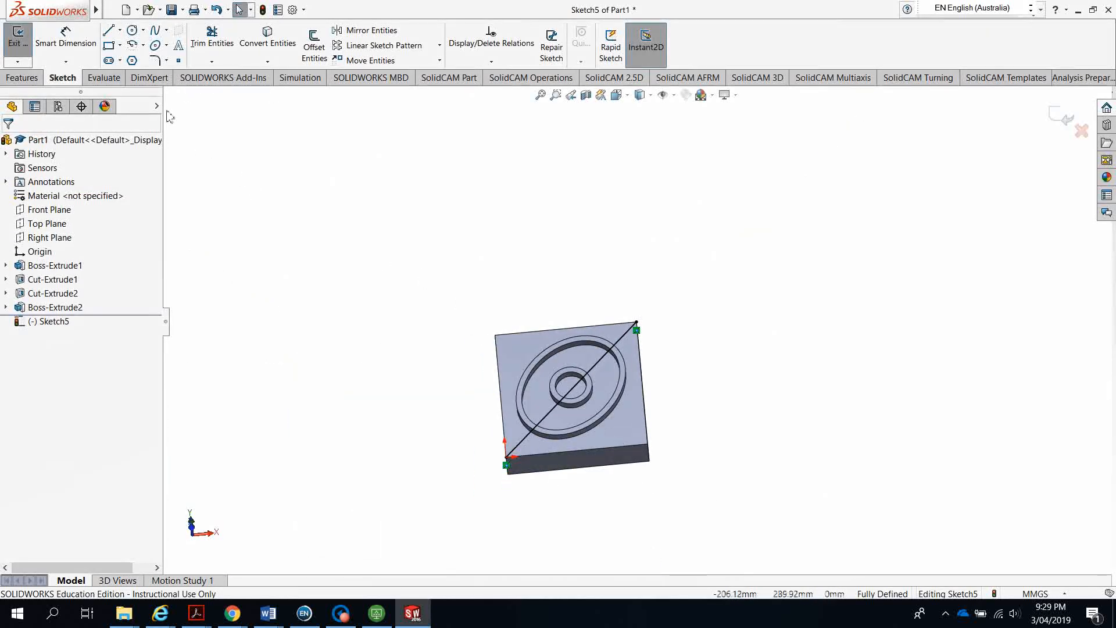
Draw the second diagonal from top-left to bottom-right corner, completing the X
left_click(108, 35)
scroll(524, 269, "down", 10)
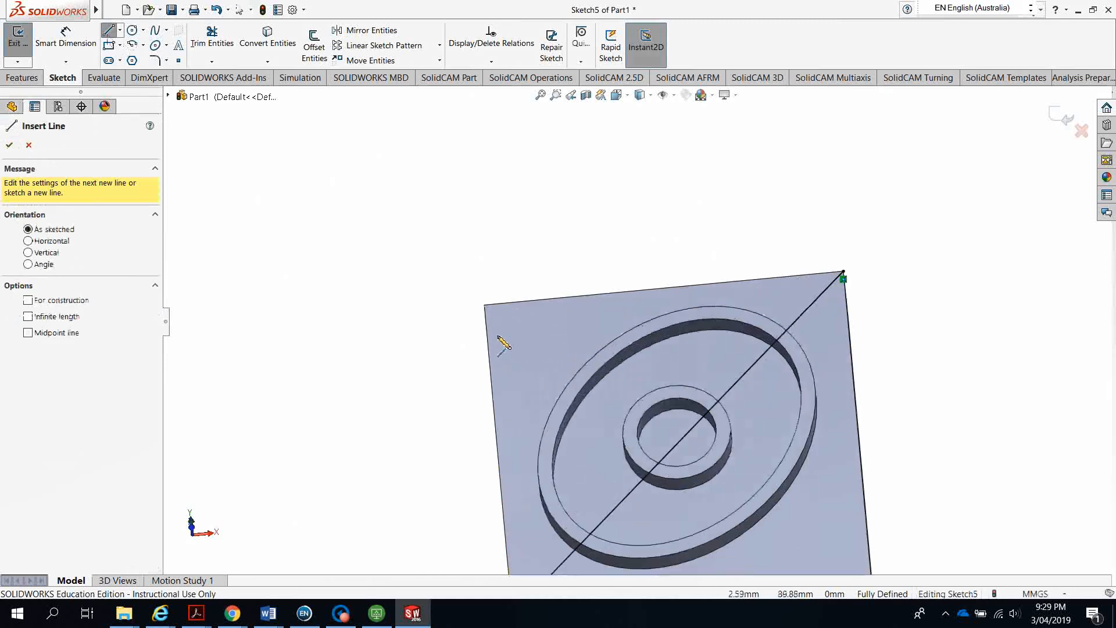
scroll(650, 366, "down", 4)
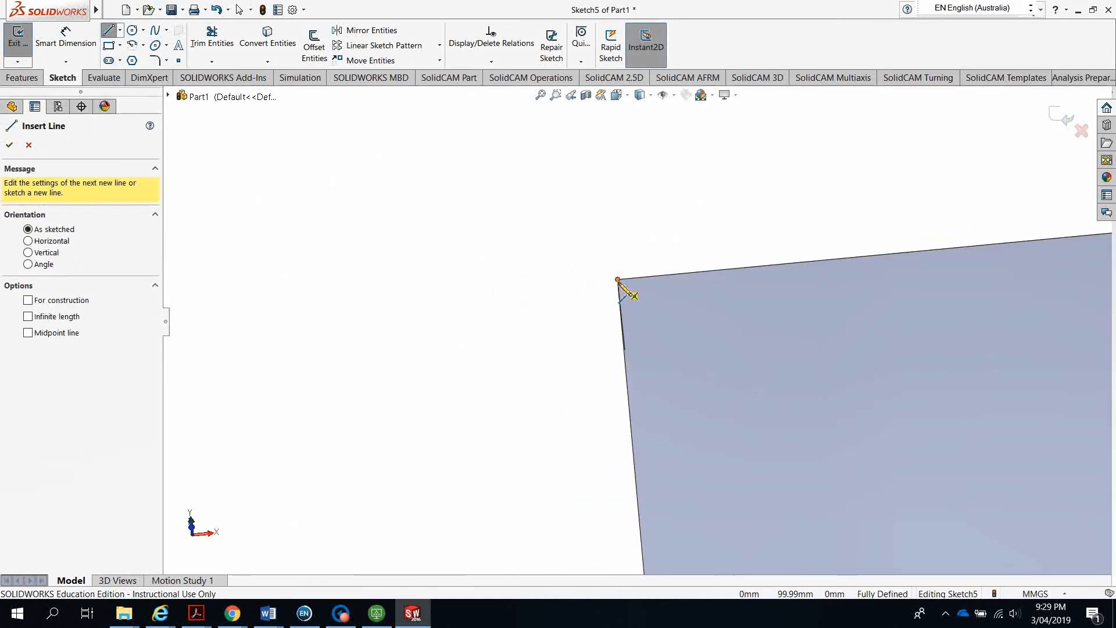
scroll(619, 282, "down", 5)
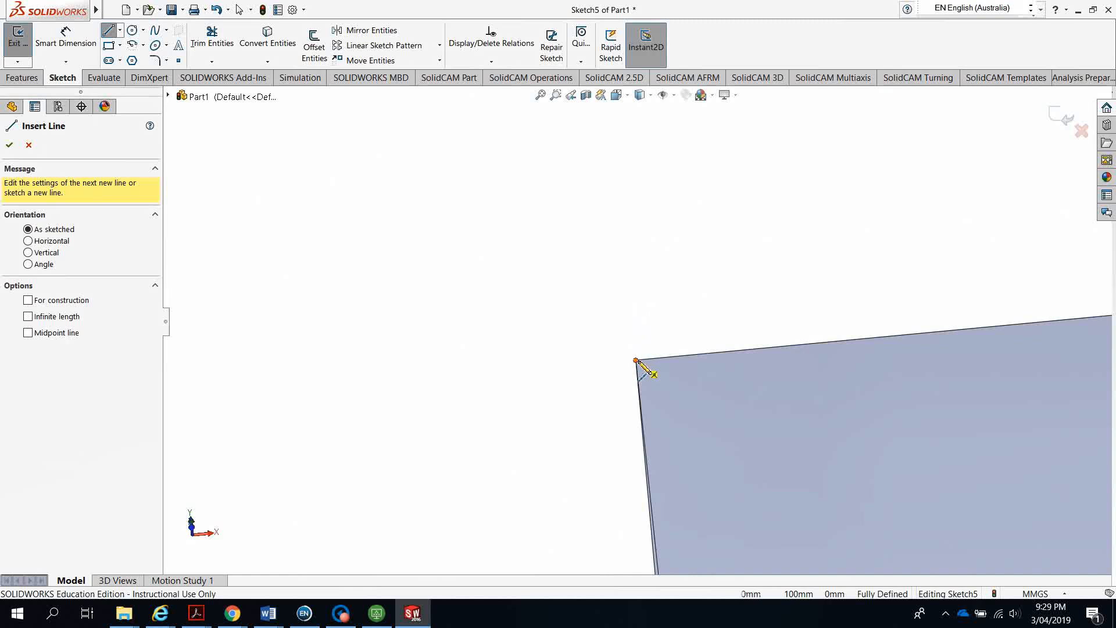
left_click_drag(637, 362, 830, 457)
scroll(830, 456, "up", 6)
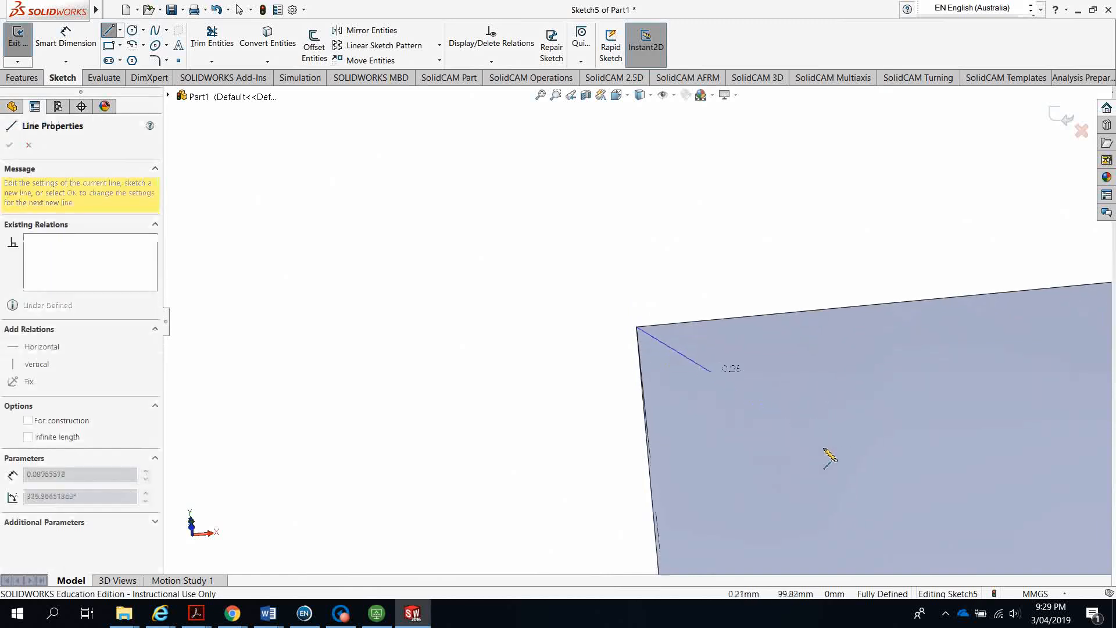
scroll(830, 457, "up", 6)
scroll(785, 436, "down", 10)
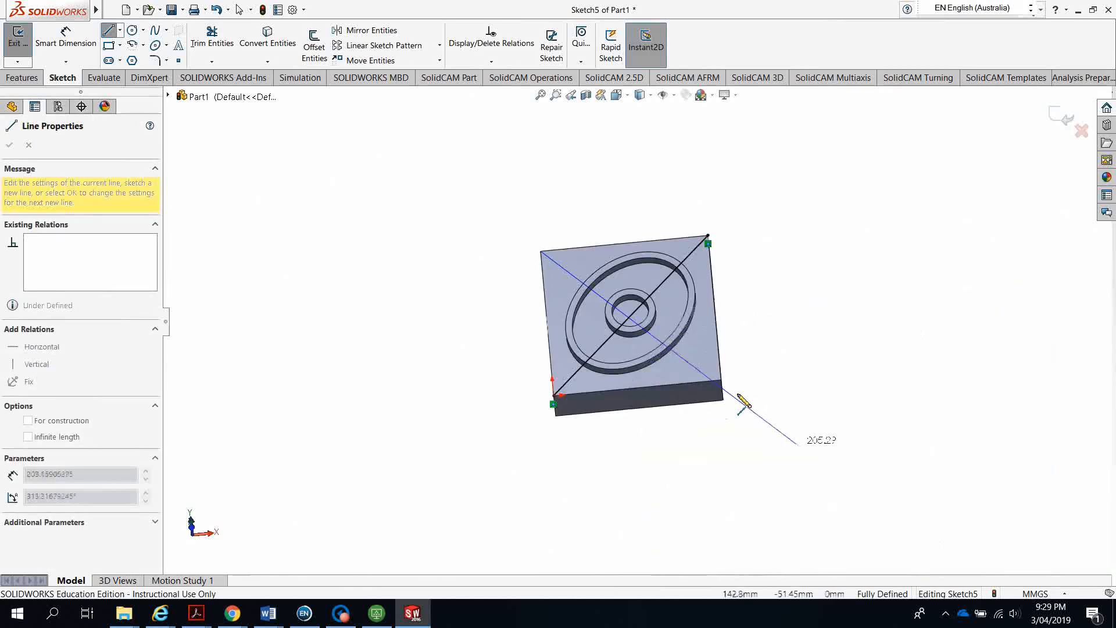
scroll(341, 149, "up", 5)
scroll(468, 217, "down", 7)
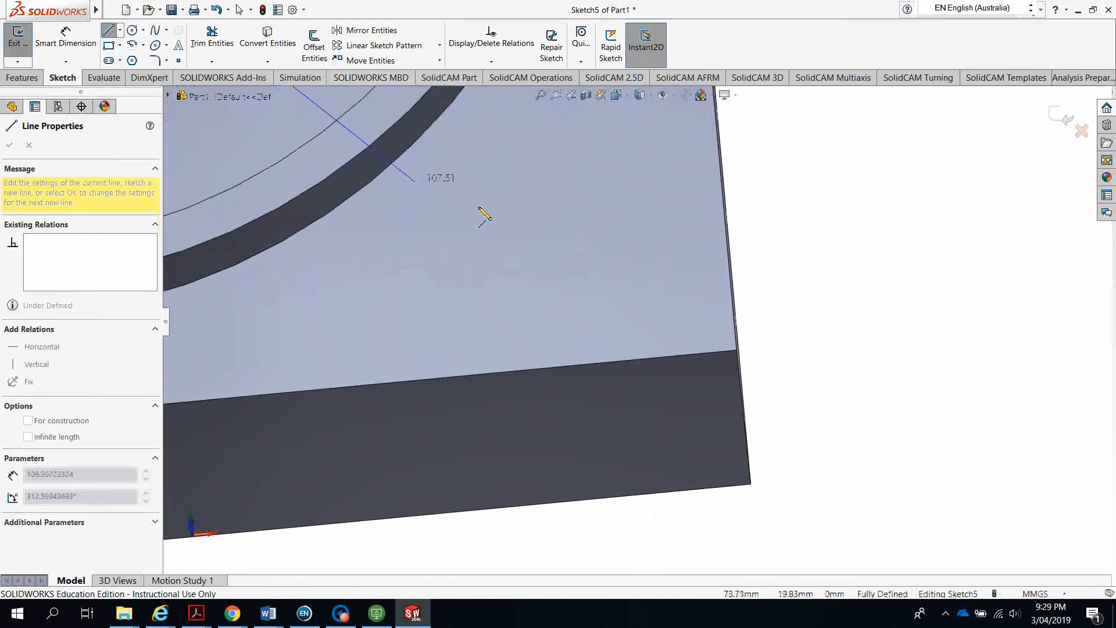
scroll(858, 423, "down", 2)
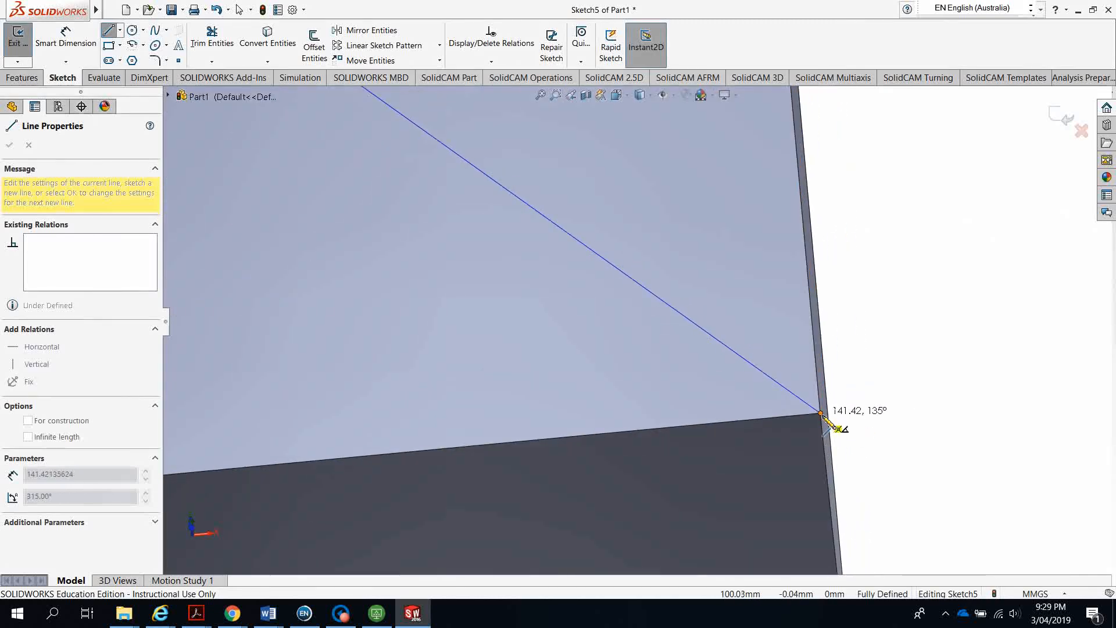
scroll(822, 414, "down", 3)
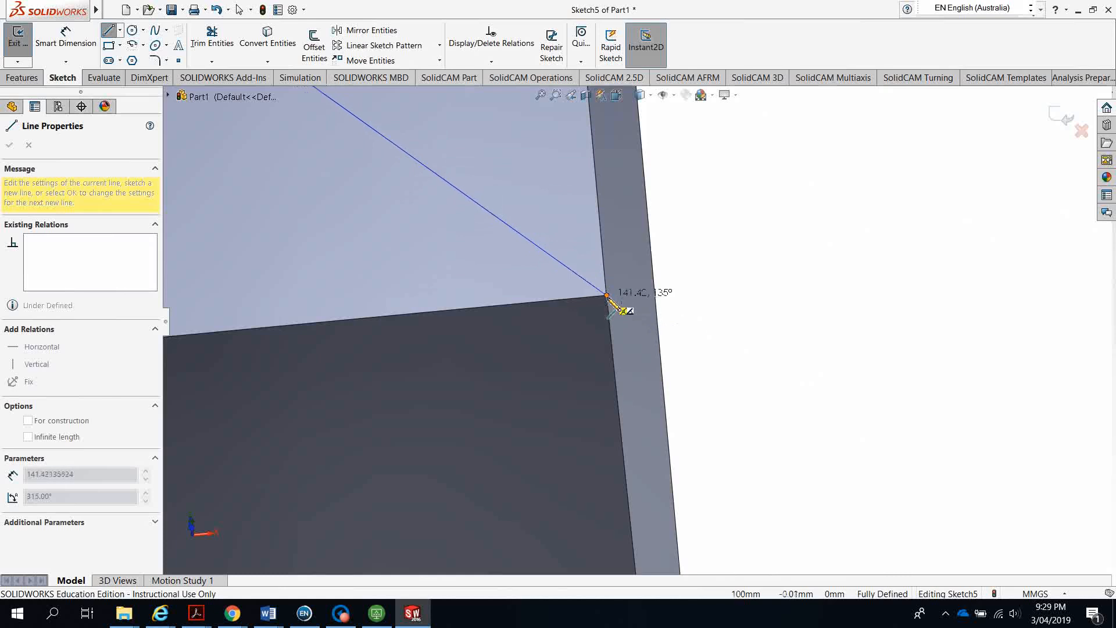
scroll(622, 310, "down", 2)
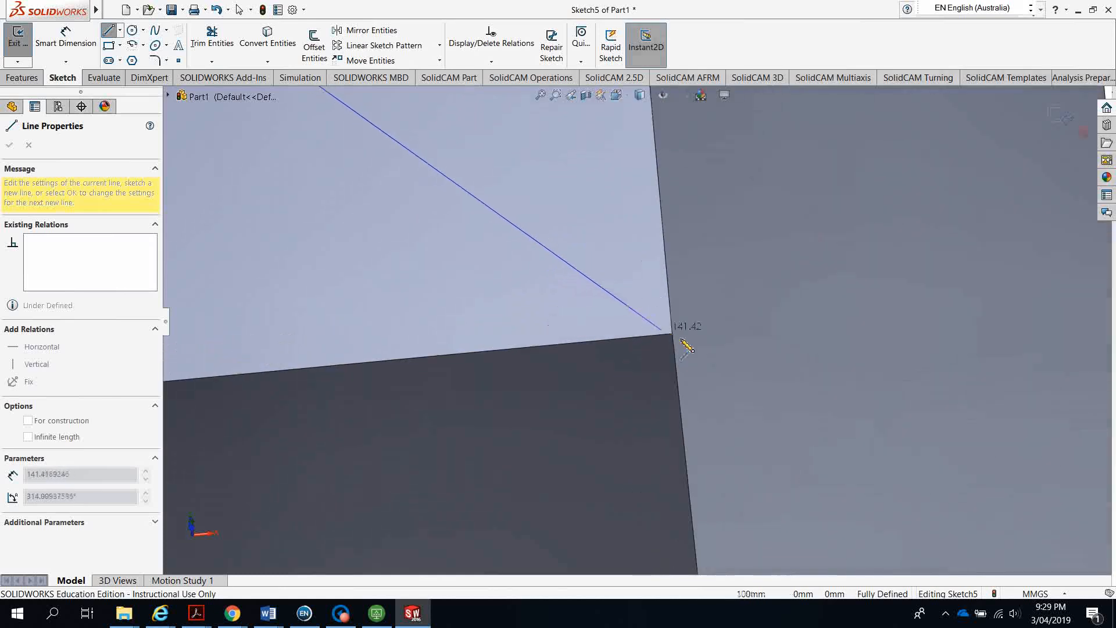
left_click(672, 334)
scroll(680, 337, "down", 3)
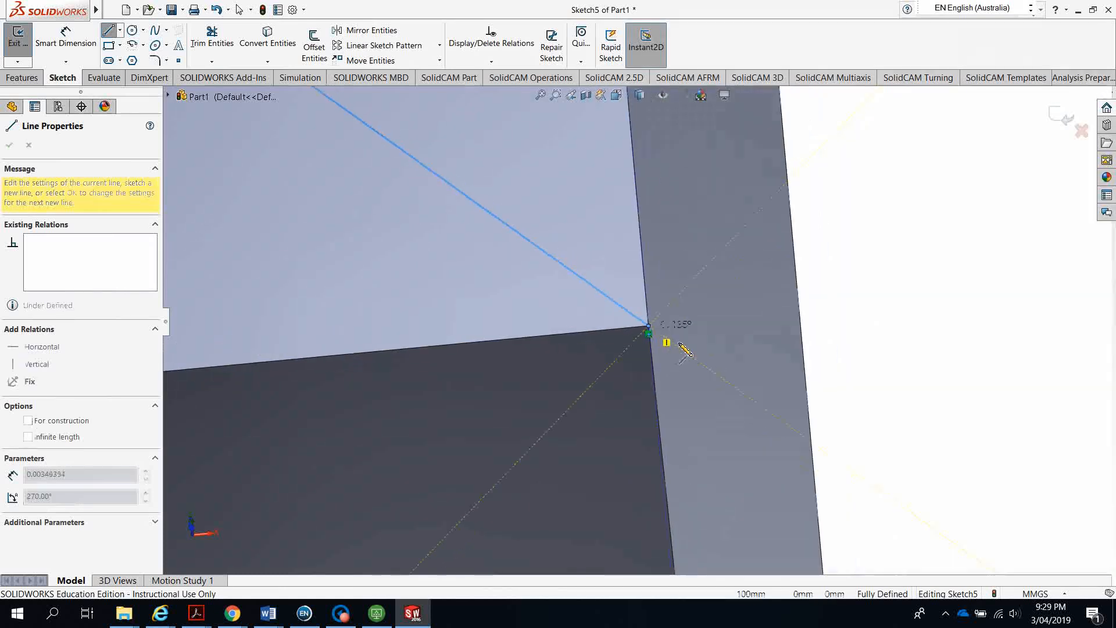
scroll(693, 344, "up", 10)
key("Escape")
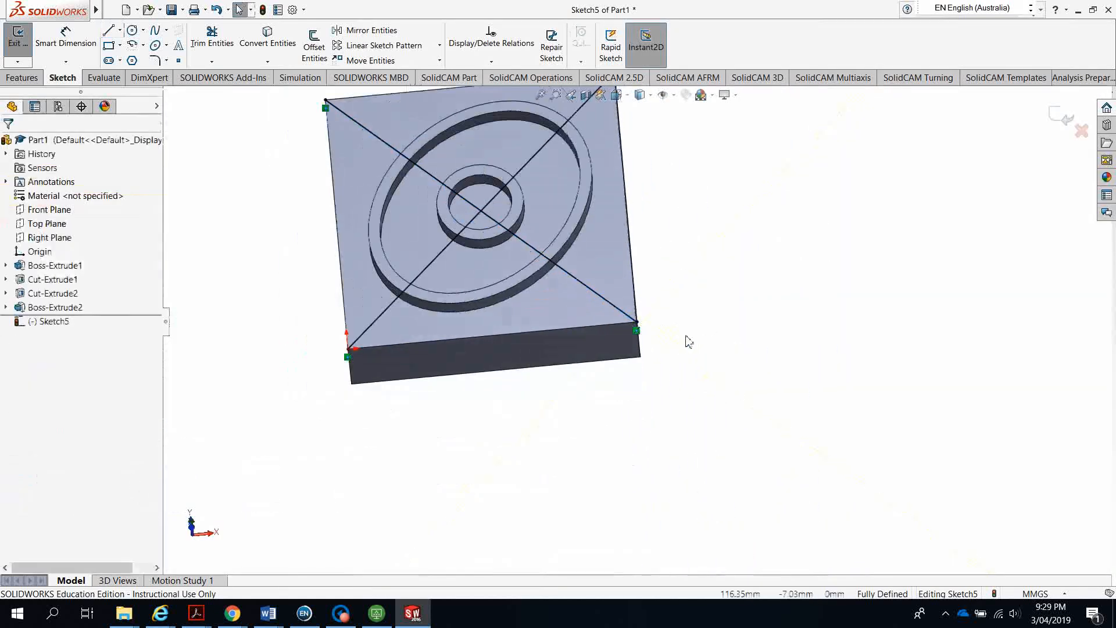
scroll(532, 397, "down", 3)
middle_click_drag(532, 397, 605, 475)
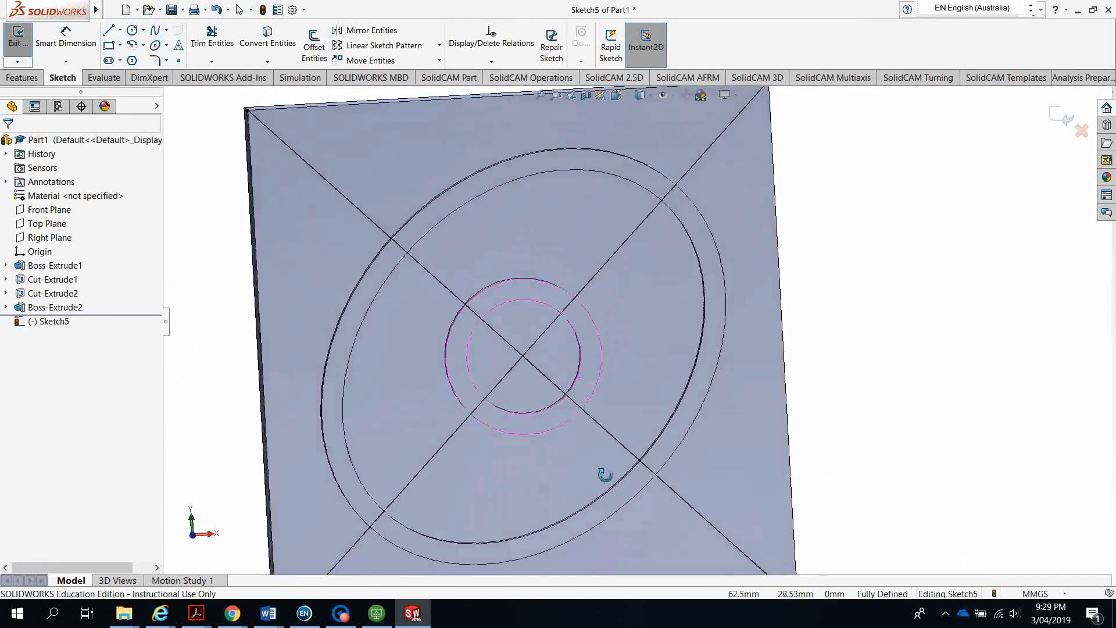
left_click(192, 535)
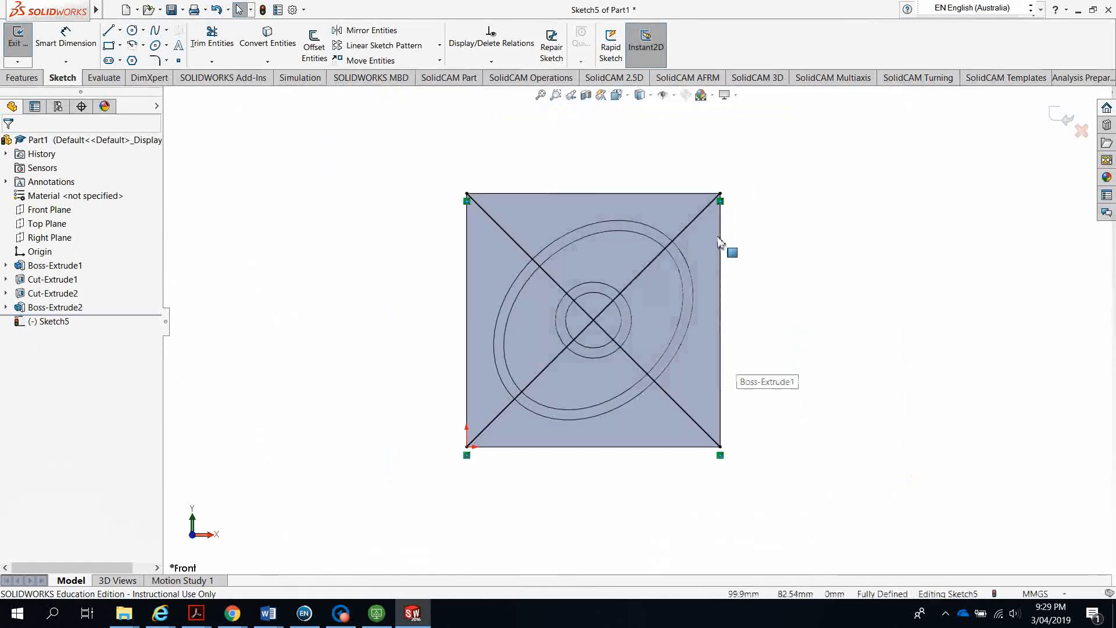
scroll(719, 241, "down", 2)
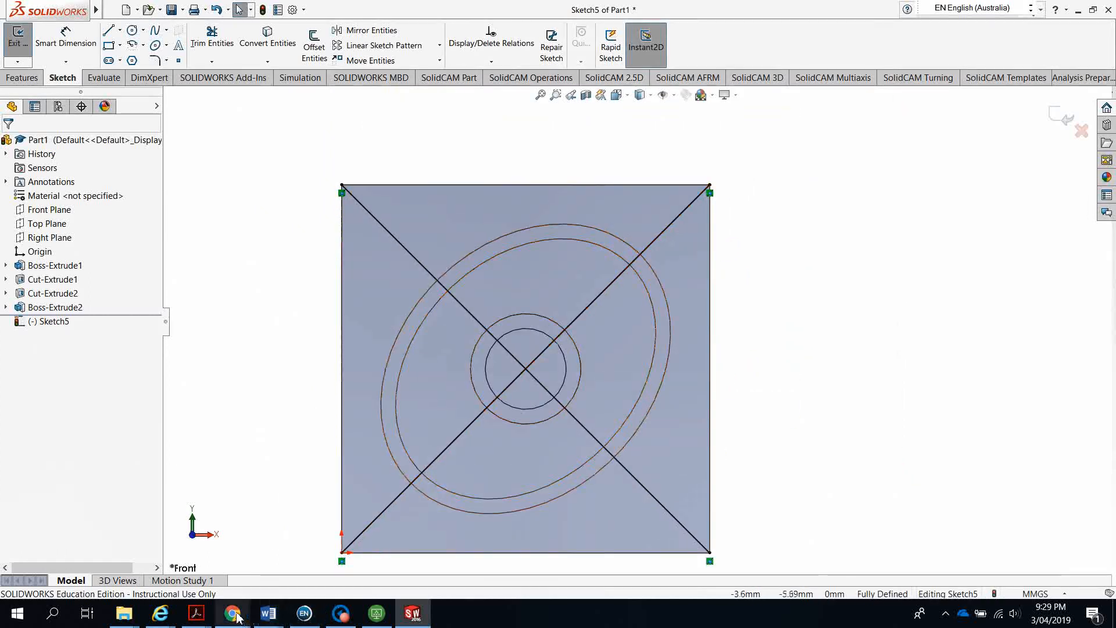
mouse_move(197, 615)
left_click(245, 514)
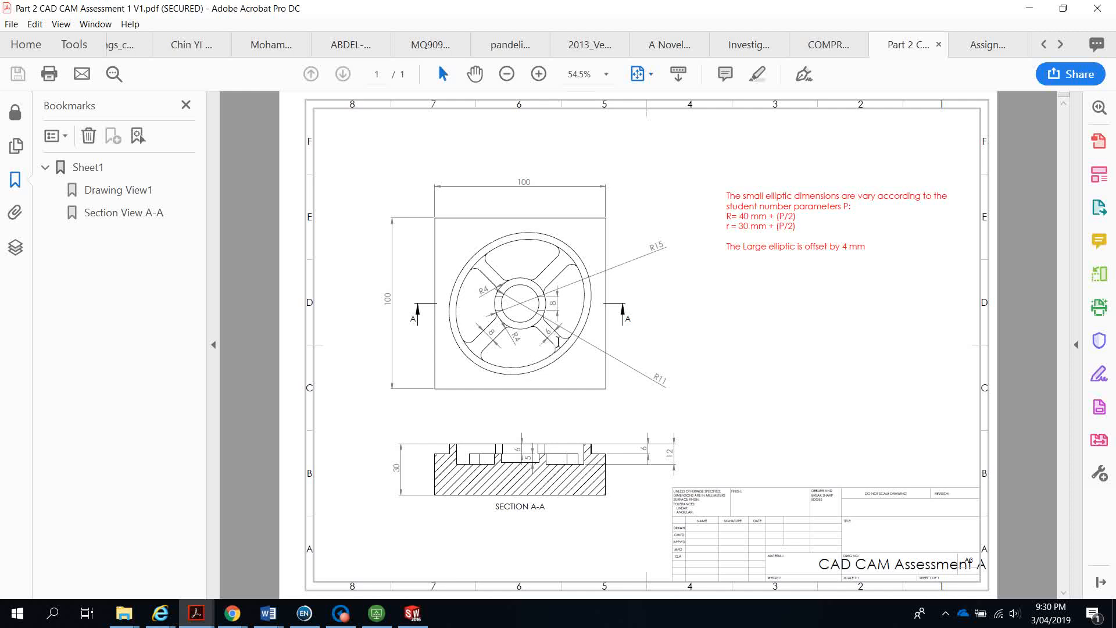
left_click(1029, 9)
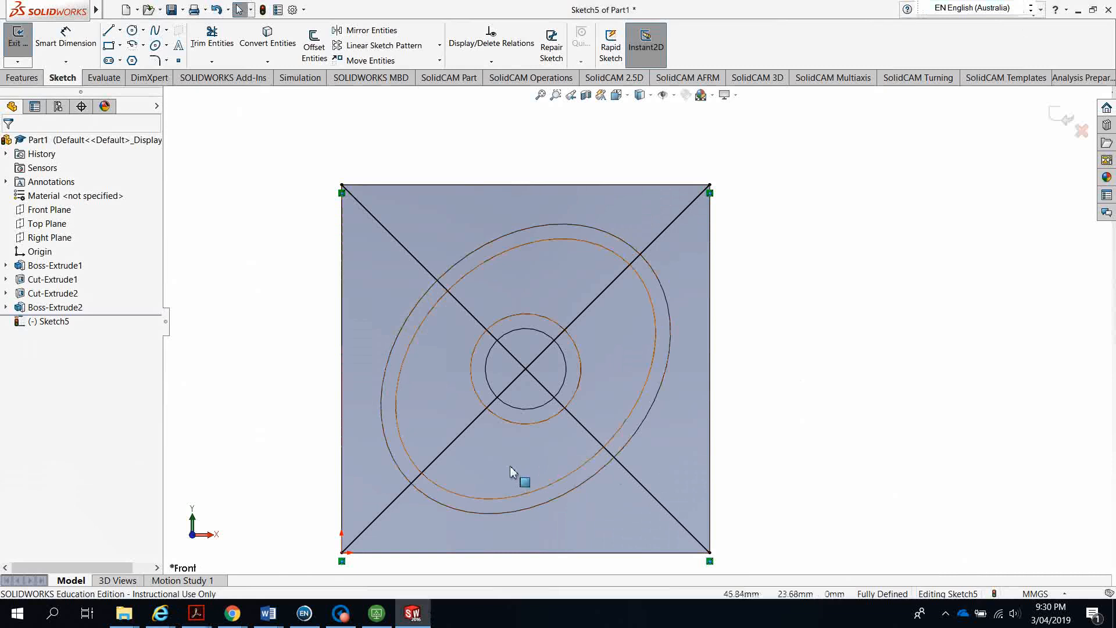
Offset the rising diagonal of the square 4 mm to both sides
left_click(456, 438)
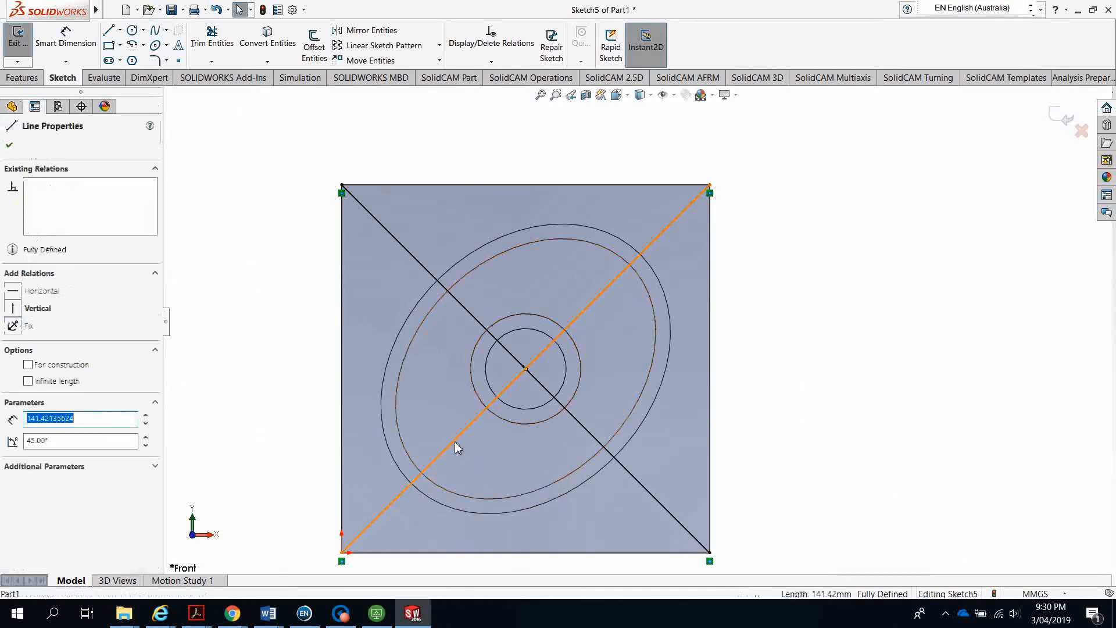
left_click(316, 52)
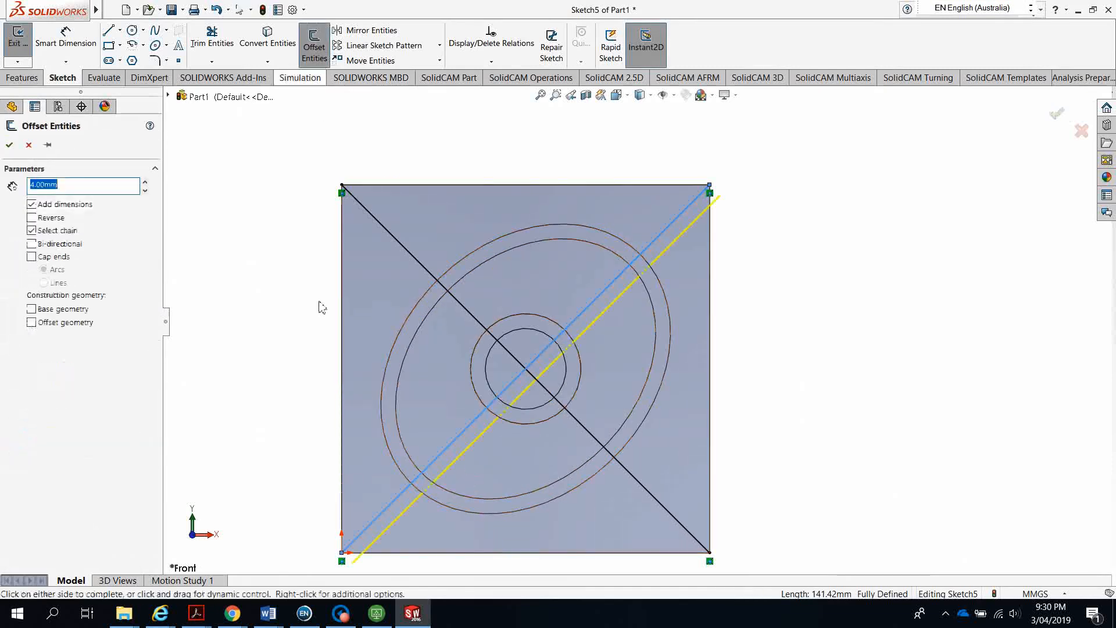
left_click(32, 245)
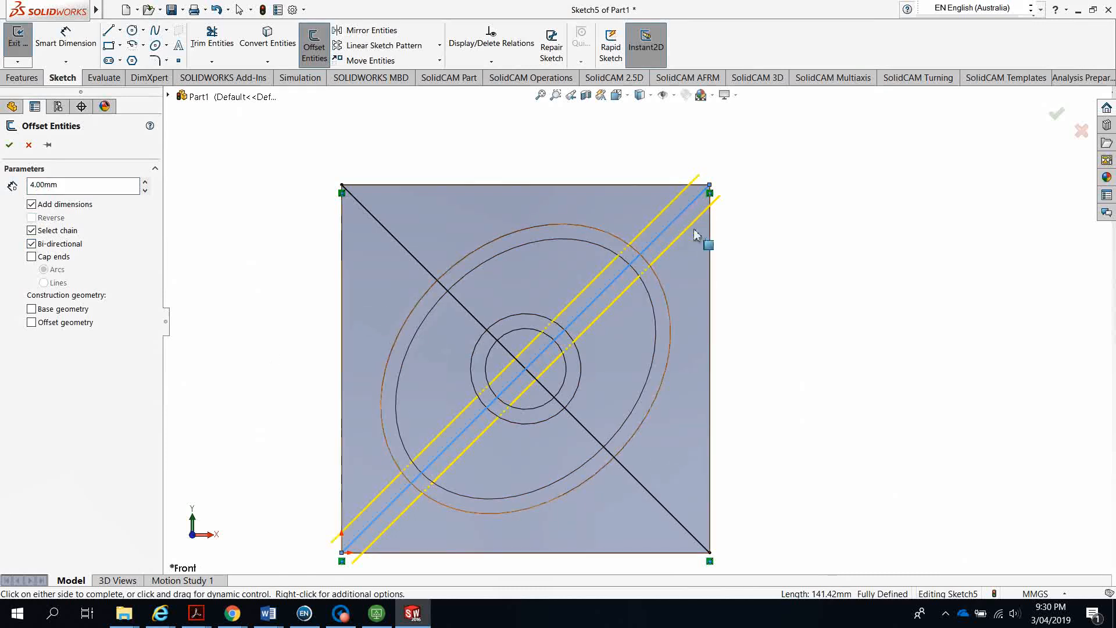
left_click(11, 145)
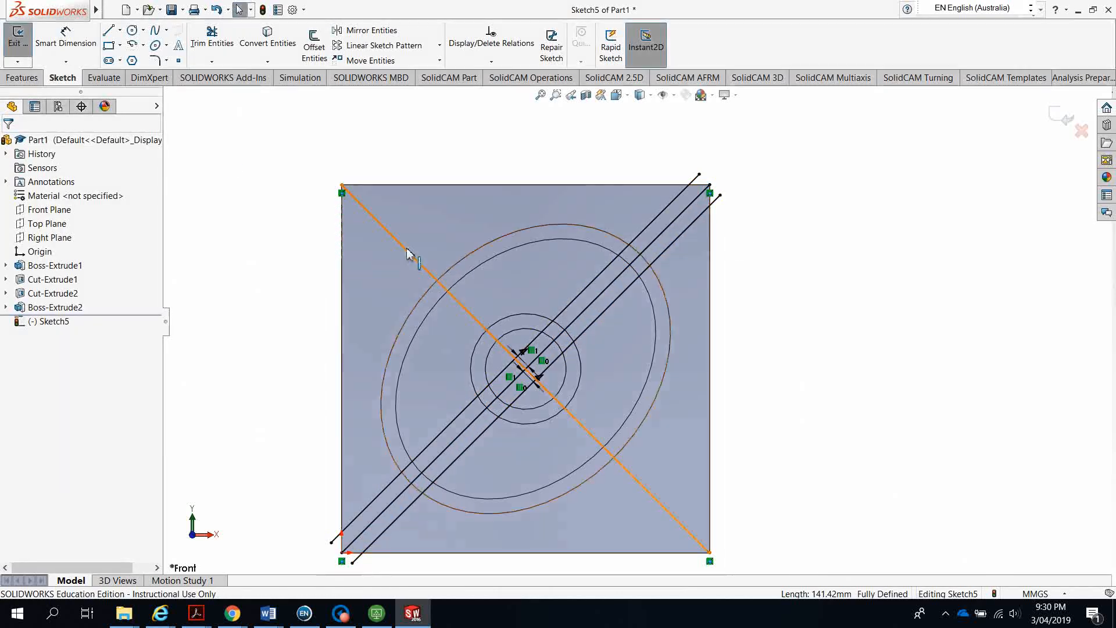
Offset the other diagonal 3 mm to both sides
left_click(411, 254)
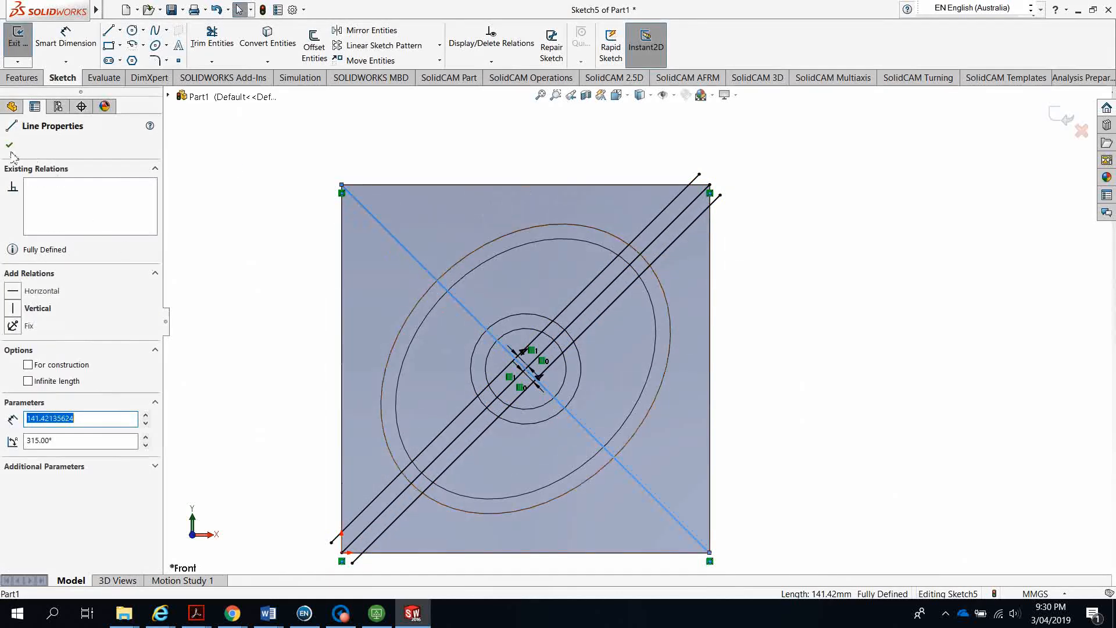
left_click(314, 46)
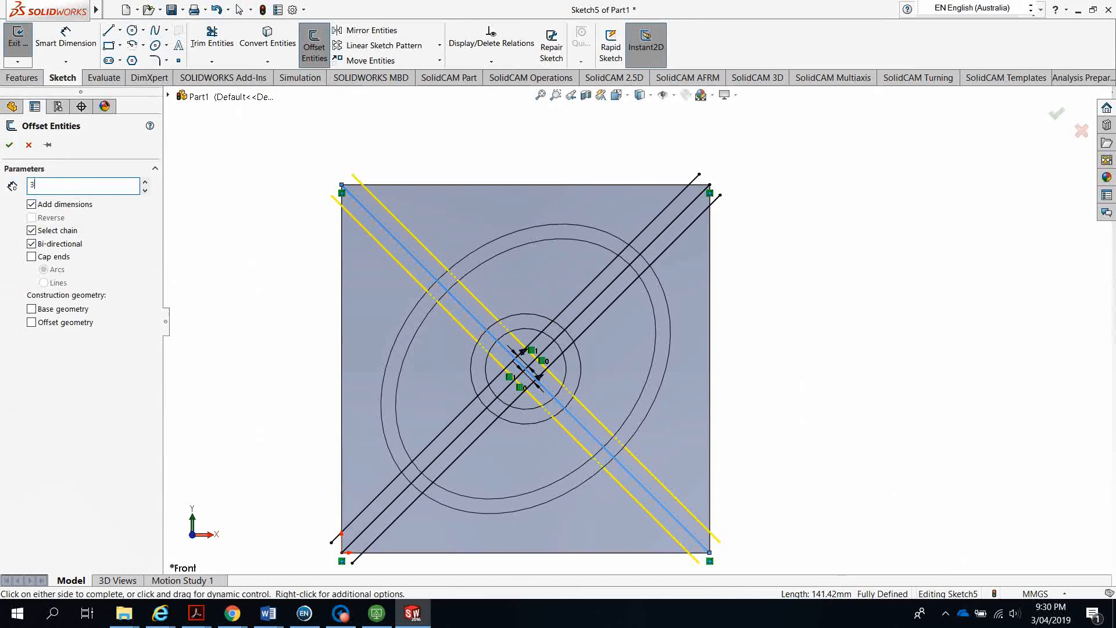
type("3")
key("Return")
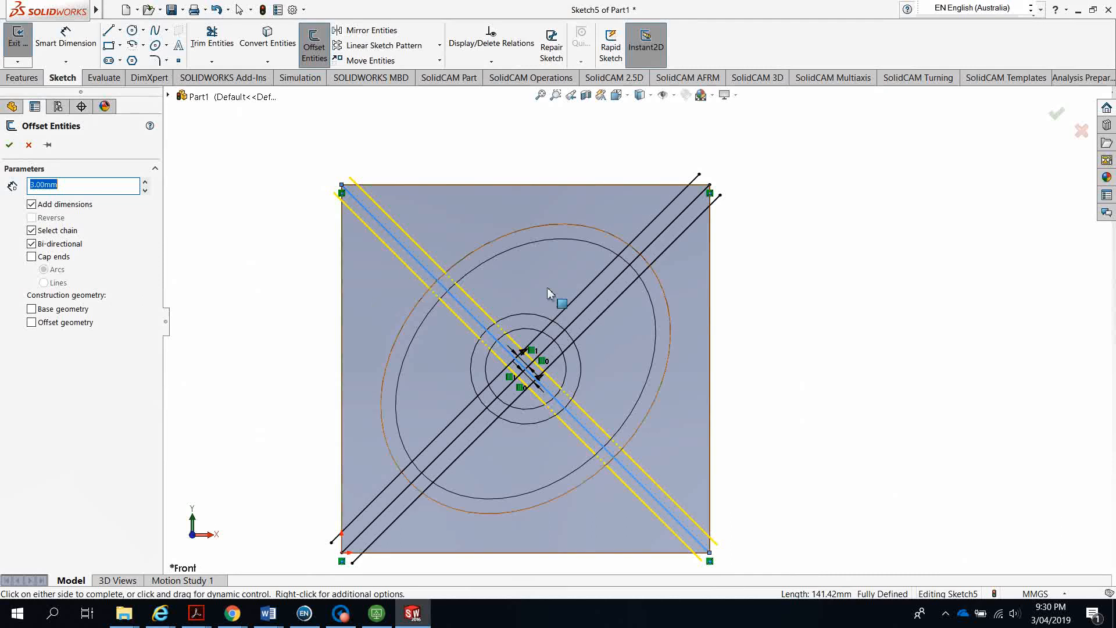
left_click(9, 146)
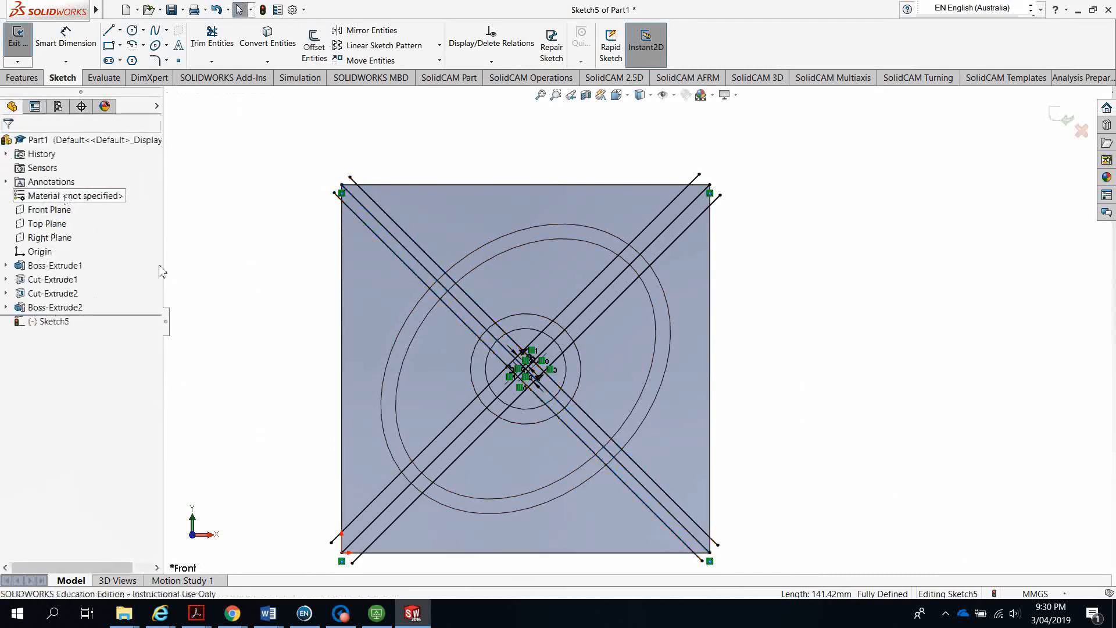
middle_click_drag(296, 379, 324, 274)
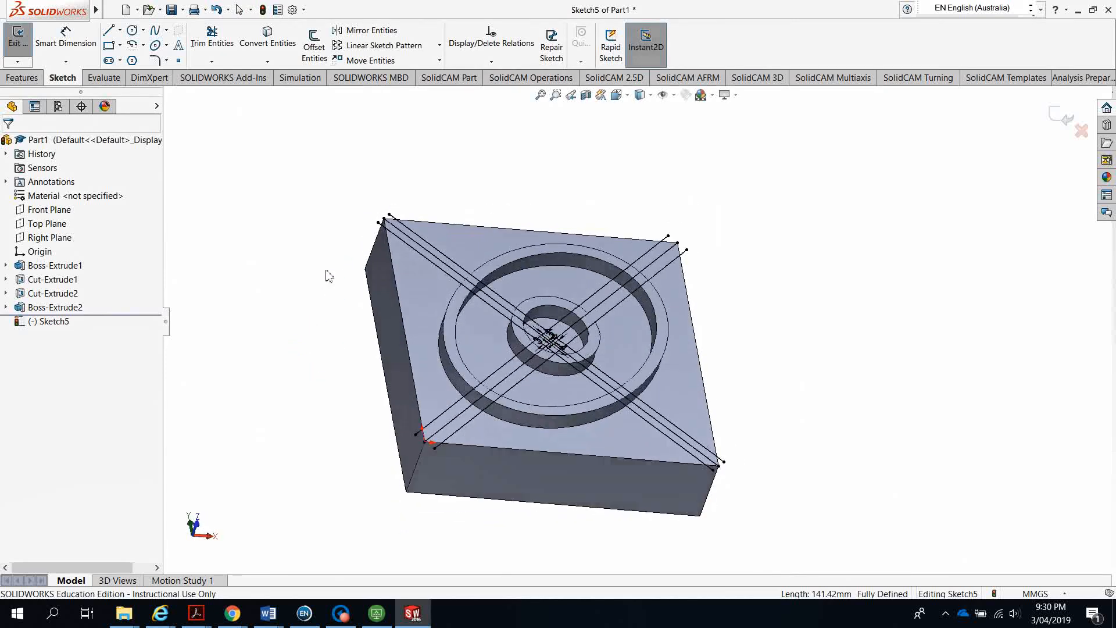
Convert the pocket's outer and inner circular edges into Sketch5 circles
left_click(572, 292)
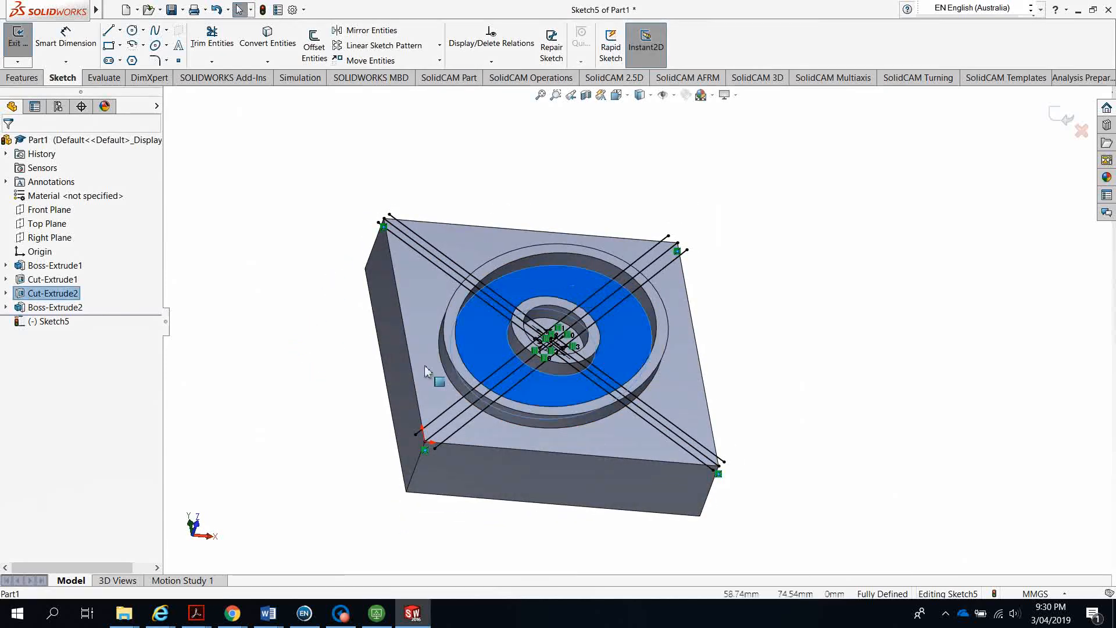
left_click(558, 268)
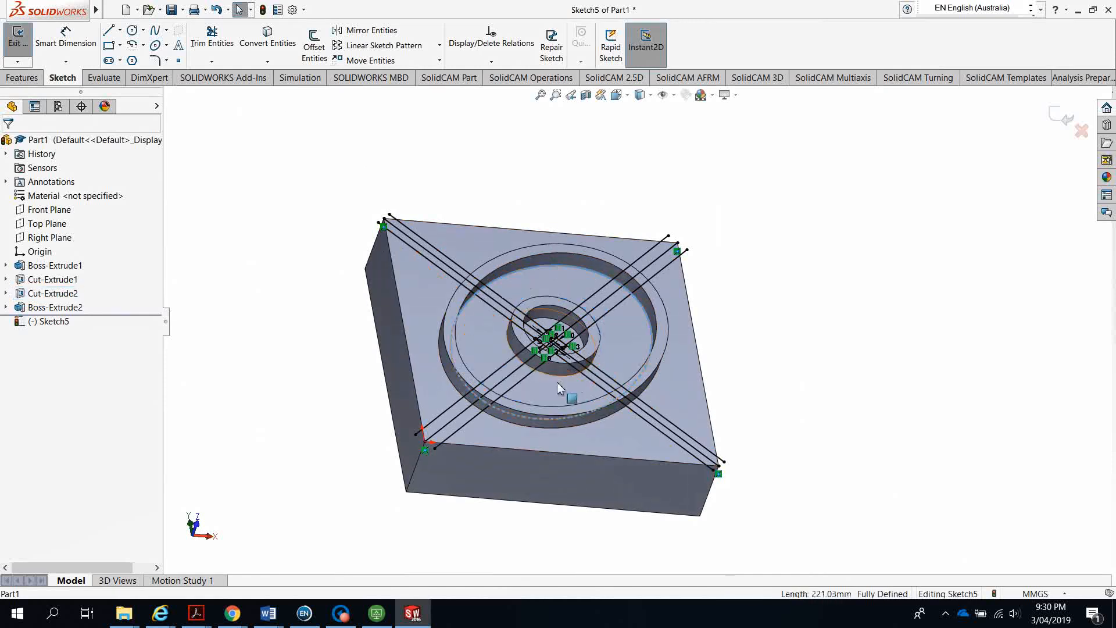
scroll(556, 388, "down", 1)
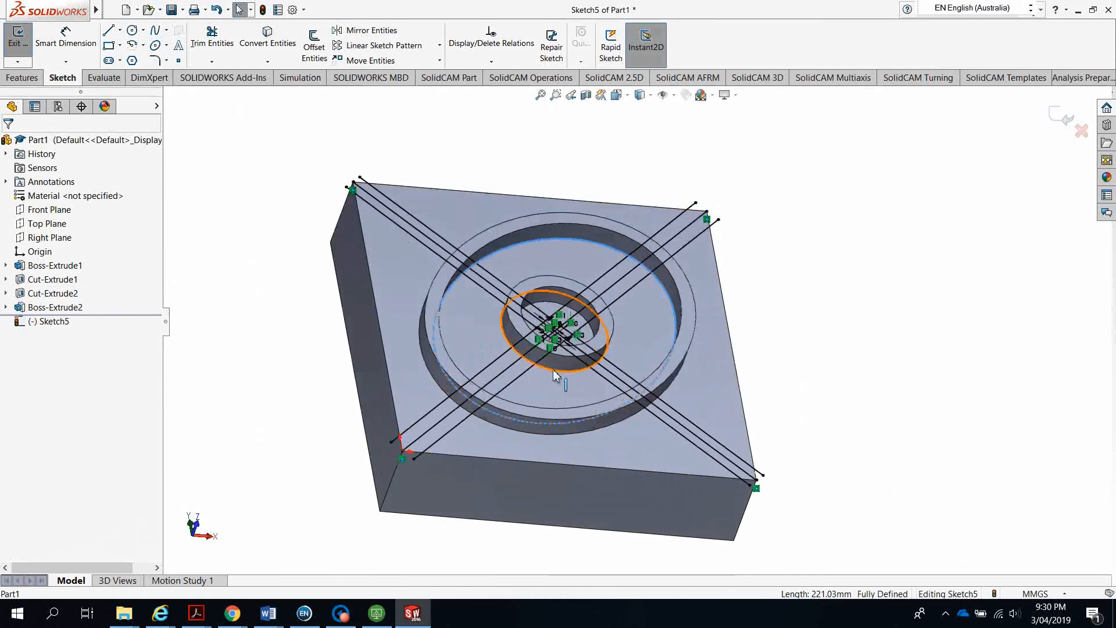
left_click(554, 375, "ctrl")
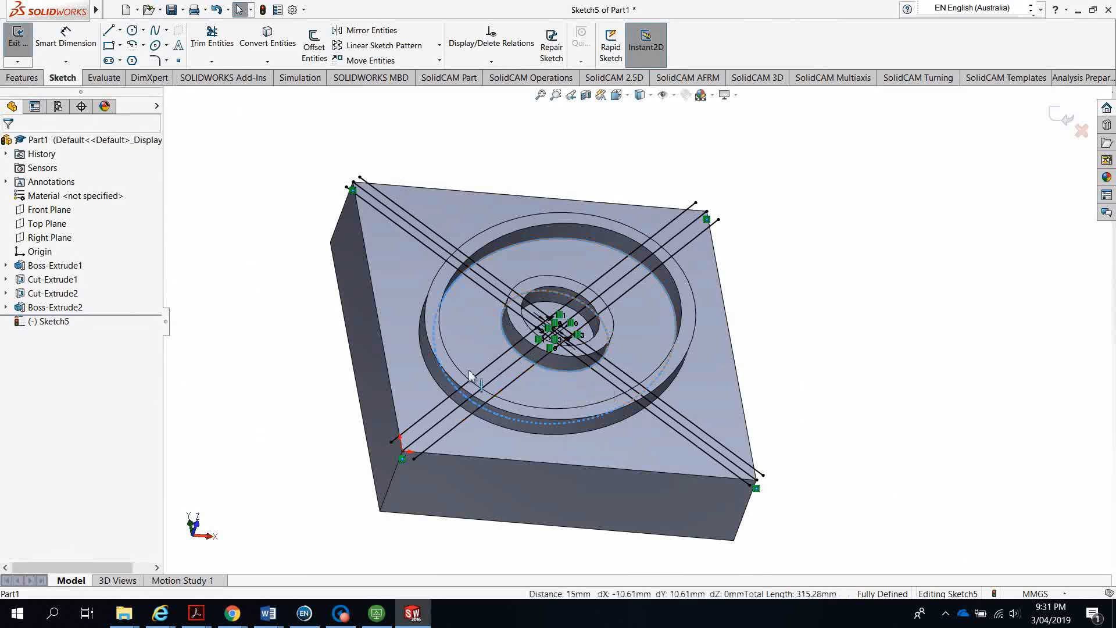
middle_click_drag(356, 378, 352, 346)
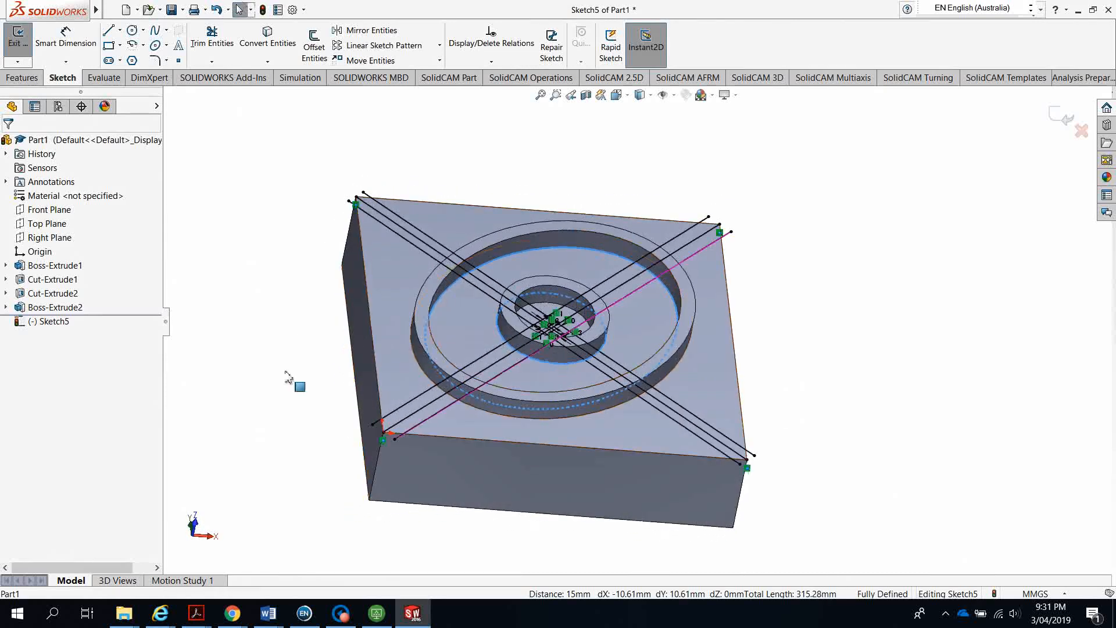
left_click(275, 48)
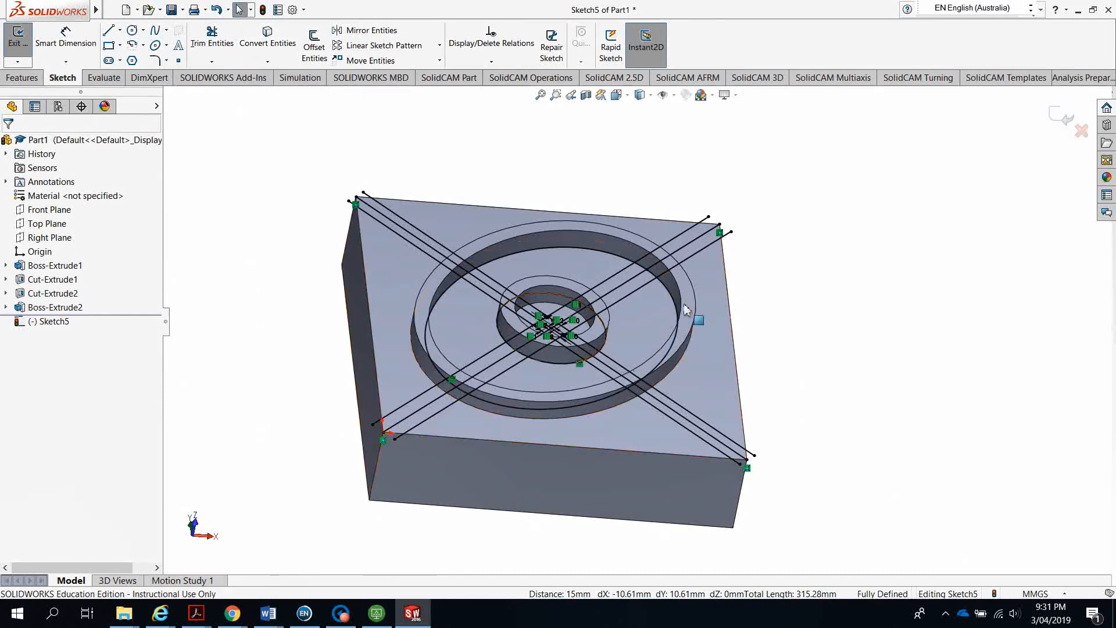
Orbit to a top-down view of the plate and begin trimming the sketch lines
middle_click_drag(326, 349, 328, 401)
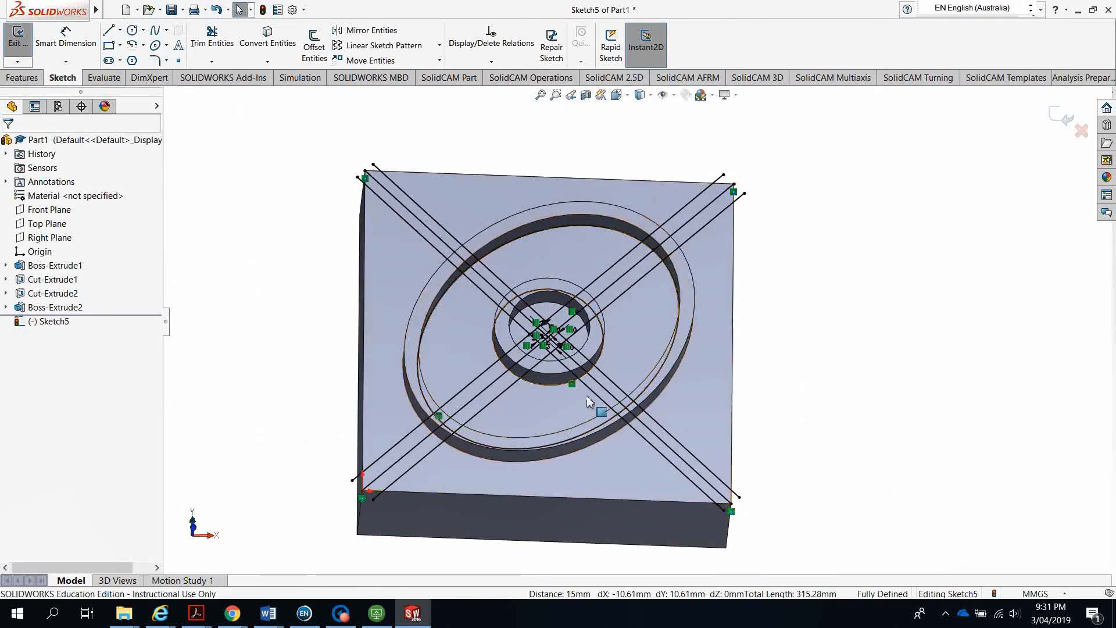
middle_click_drag(319, 413, 297, 427)
middle_click_drag(357, 428, 314, 459)
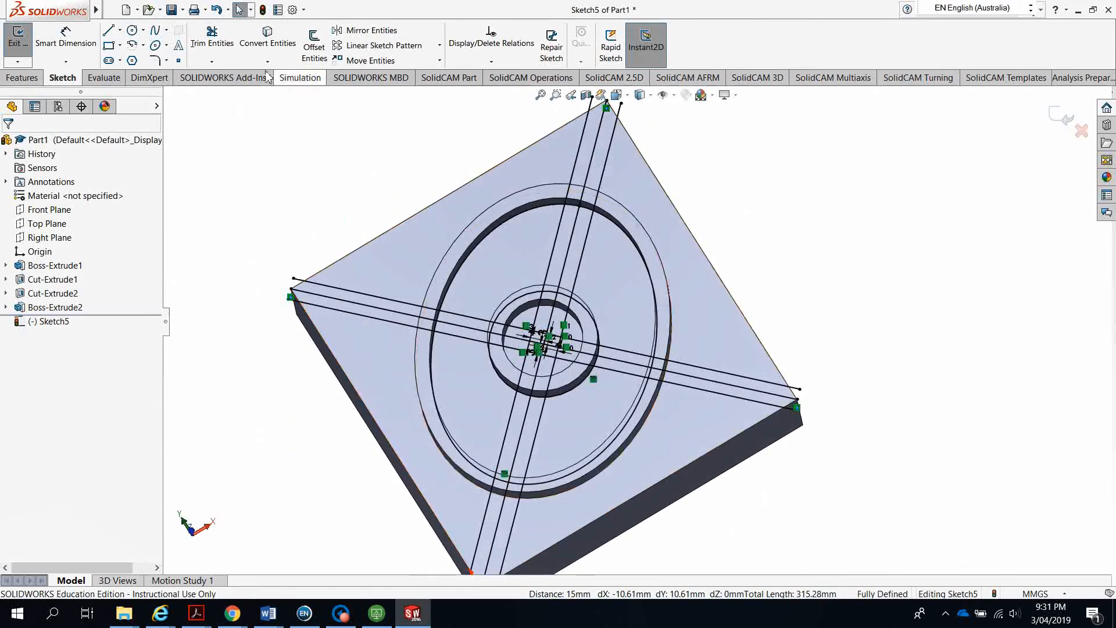
left_click(212, 39)
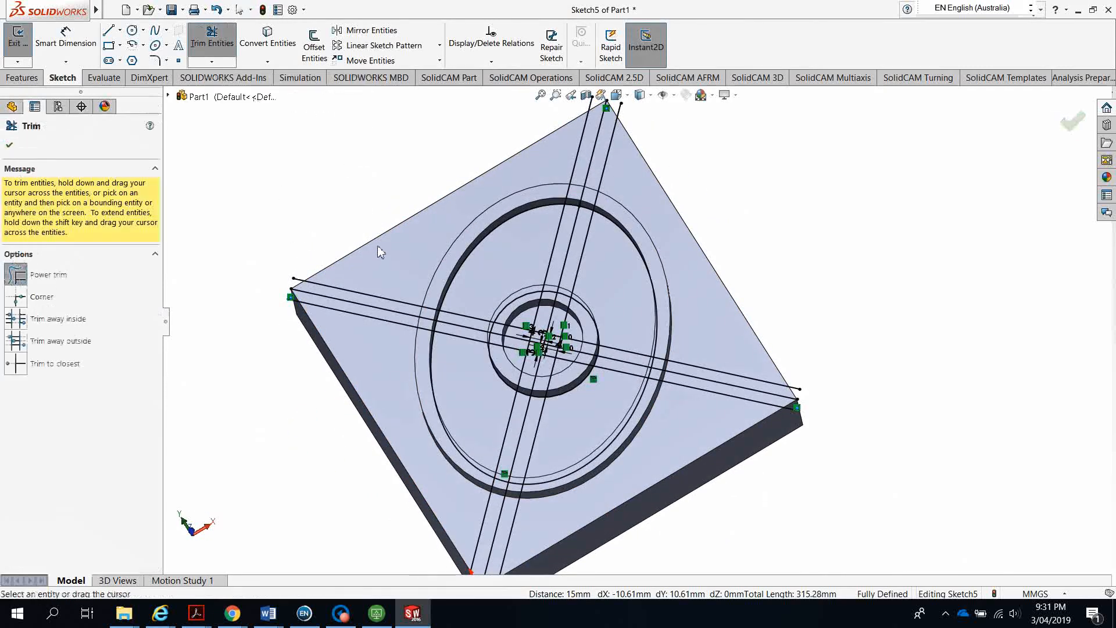
Trim away the line ends extending beyond the outer pocket circle on all four sides
mouse_move(408, 236)
left_mouse_down()
mouse_move(367, 359)
mouse_move(415, 469)
left_mouse_up()
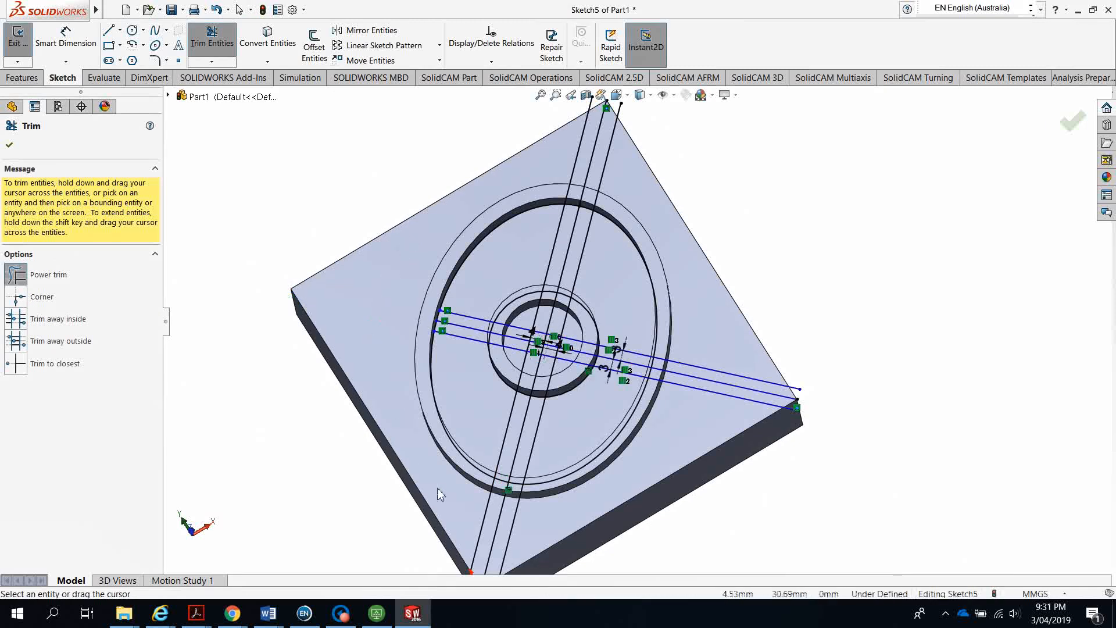
left_click_drag(488, 516, 543, 528)
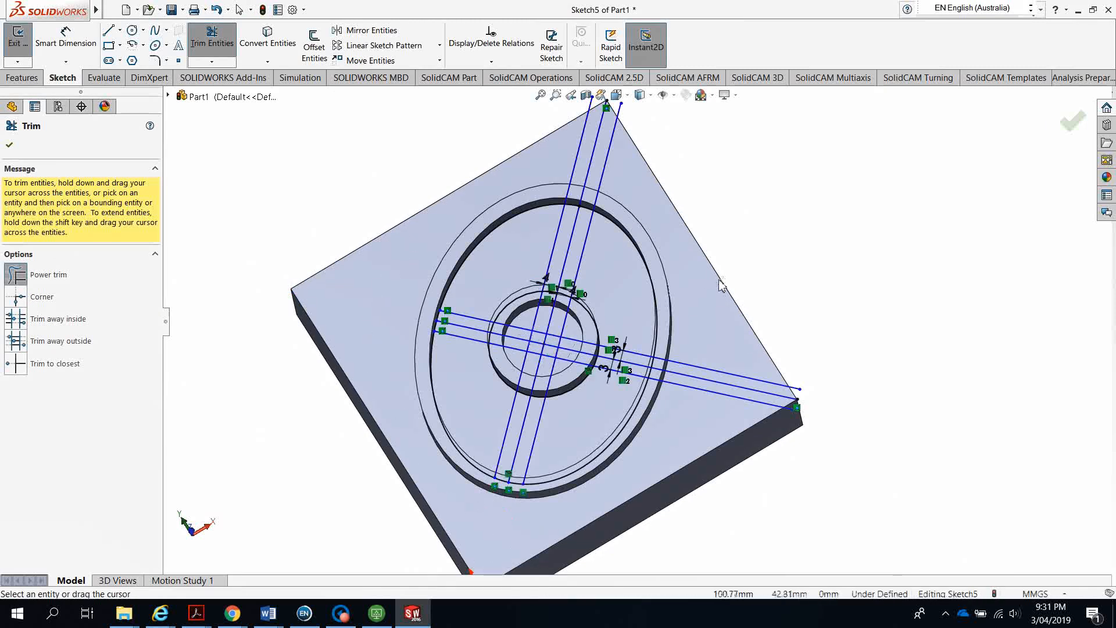
left_click_drag(720, 284, 702, 421)
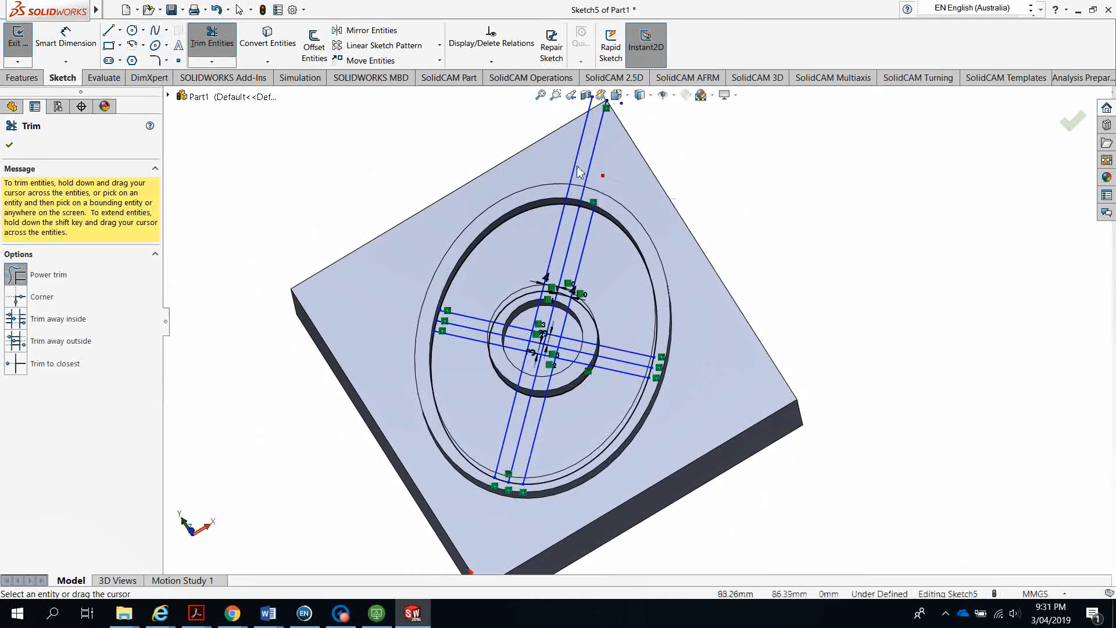
left_click_drag(578, 171, 477, 314)
scroll(539, 330, "down", 3)
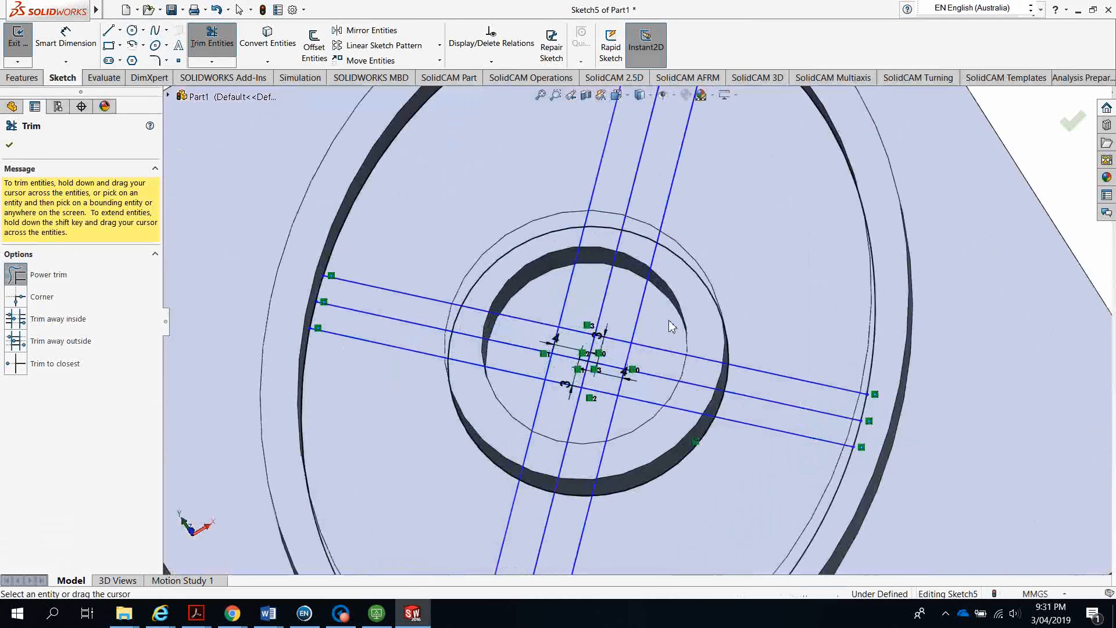
Remove the segments inside the hub and the middle lines of the spokes
mouse_move(661, 370)
left_mouse_down()
mouse_move(692, 401)
mouse_move(634, 425)
mouse_move(570, 427)
mouse_move(511, 317)
mouse_move(640, 308)
left_mouse_up()
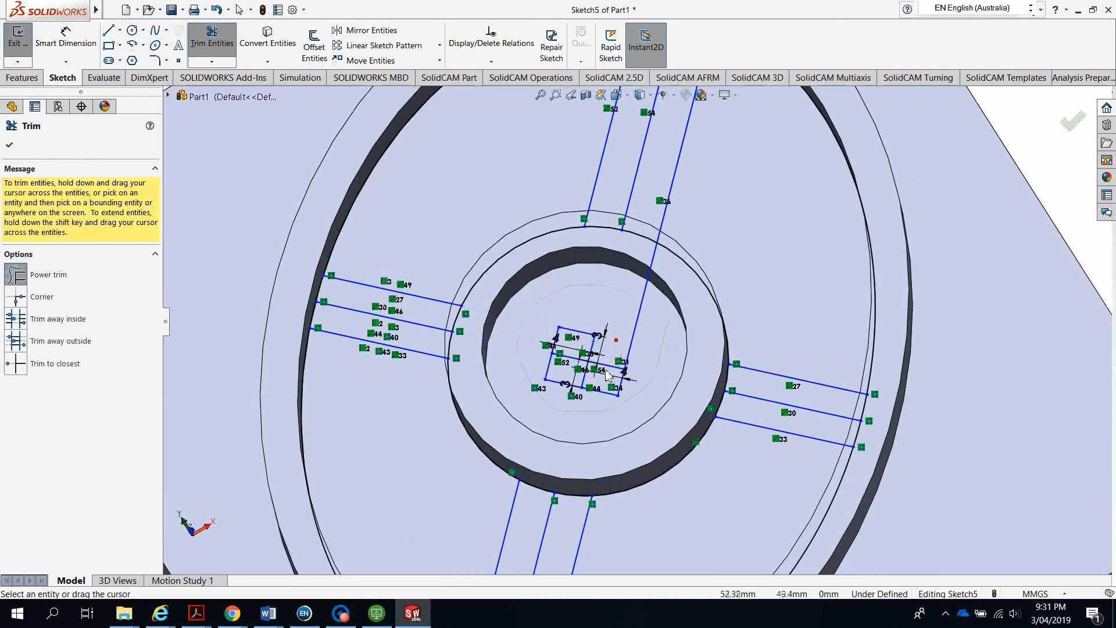
mouse_move(560, 373)
left_mouse_down()
mouse_move(579, 320)
mouse_move(646, 365)
mouse_move(537, 369)
mouse_move(860, 286)
mouse_move(927, 337)
left_mouse_up()
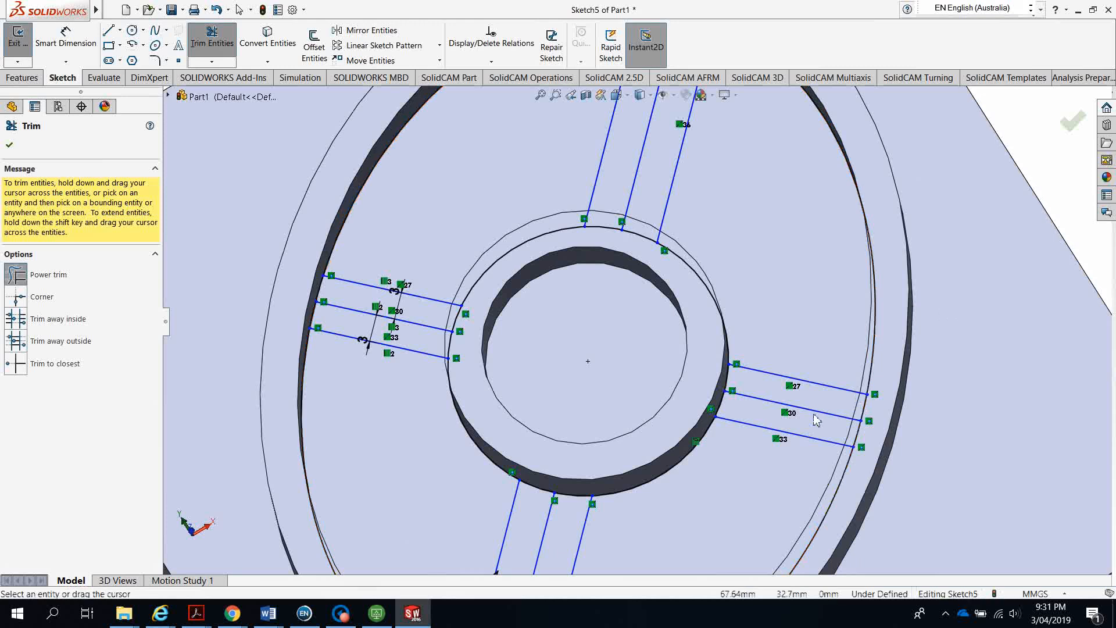
left_click_drag(814, 415, 811, 404)
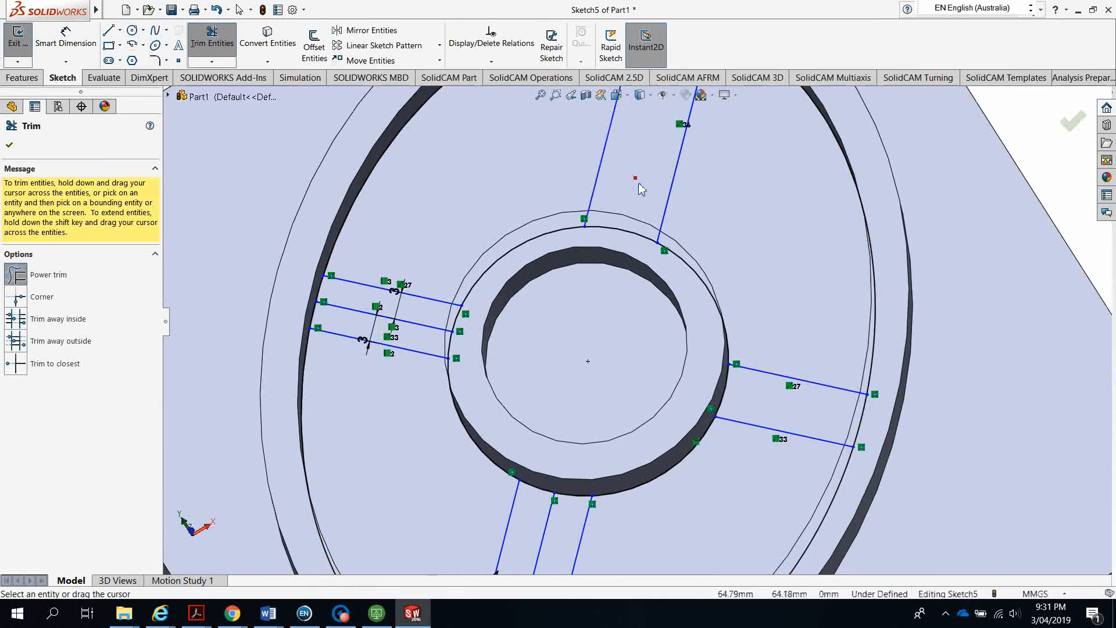
left_click_drag(422, 336, 384, 331)
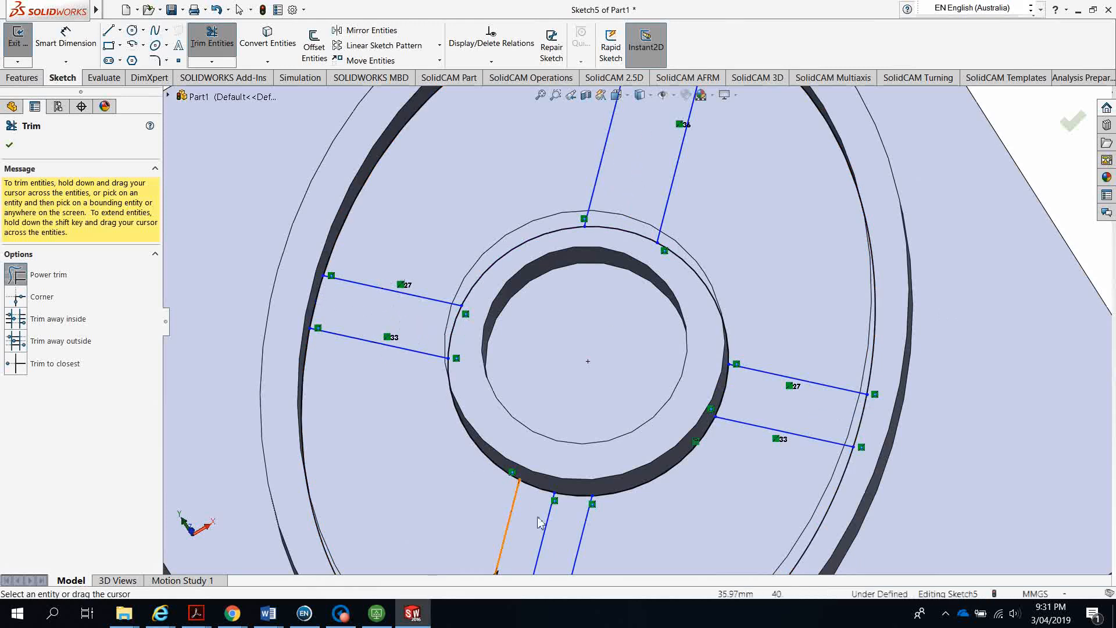
key("f")
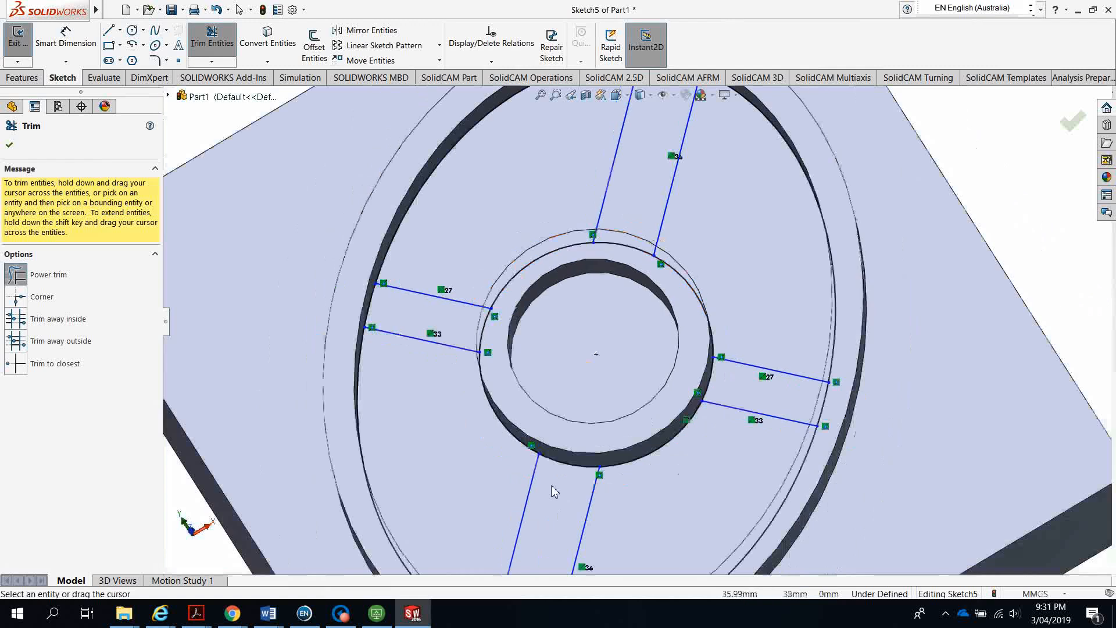
left_click(10, 146)
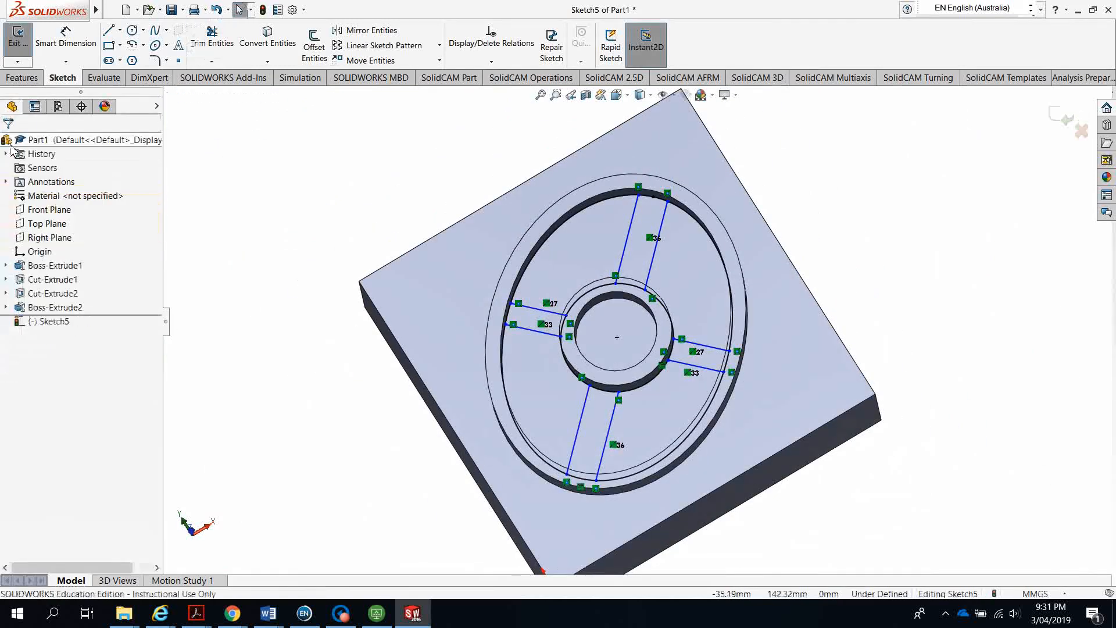
Set up a 6 mm blind cut on the four pocket regions between the spokes, then bring up the assessment drawing
middle_click_drag(287, 453, 314, 421)
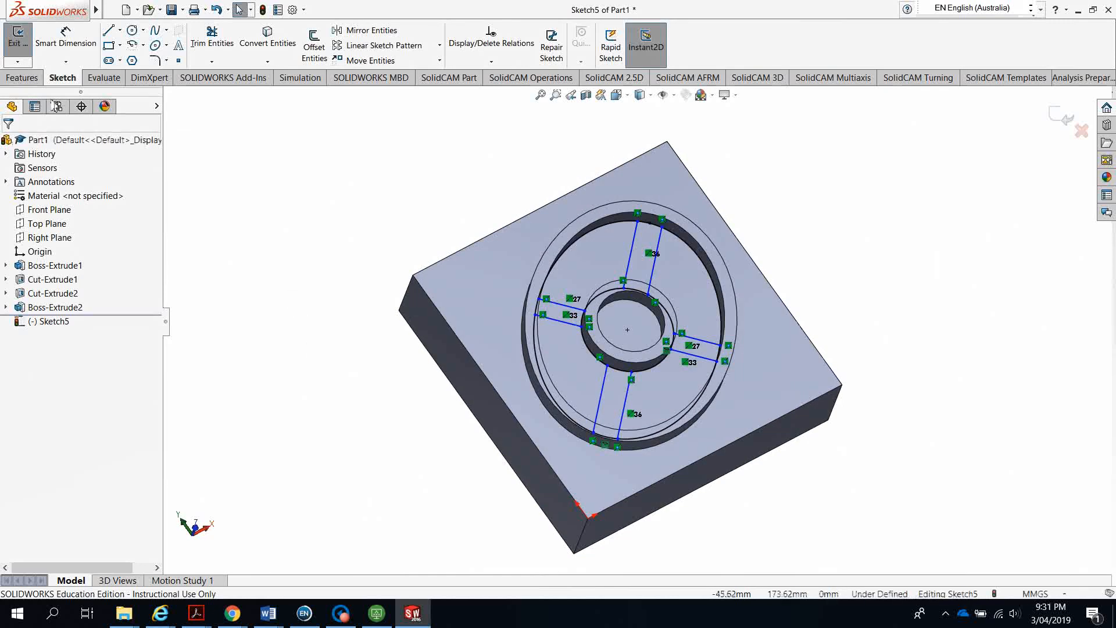
left_click(23, 78)
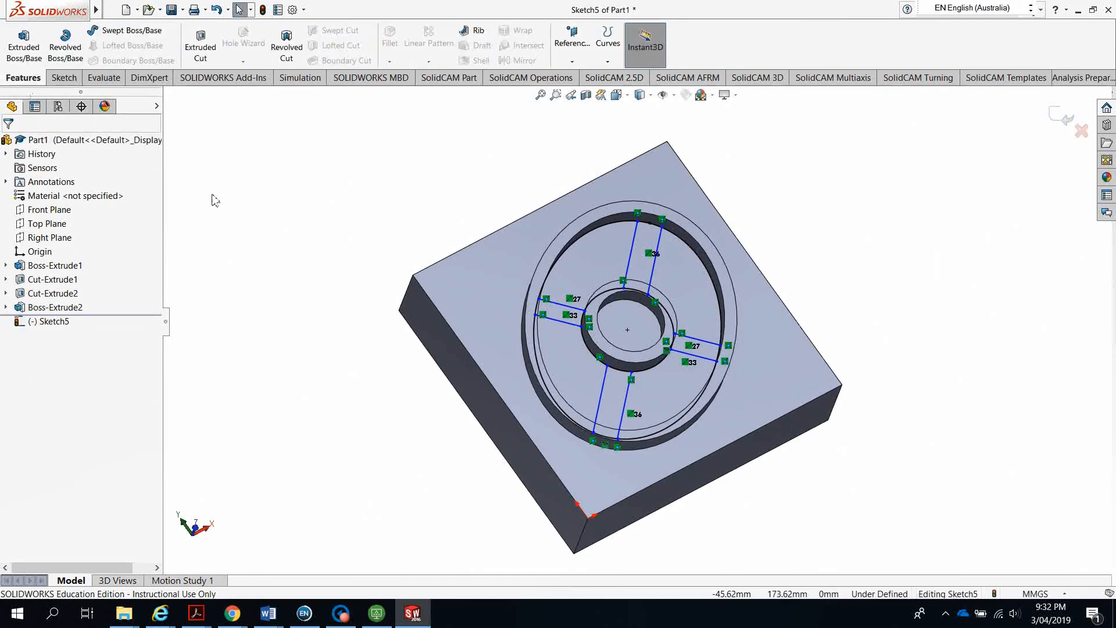
left_click(200, 46)
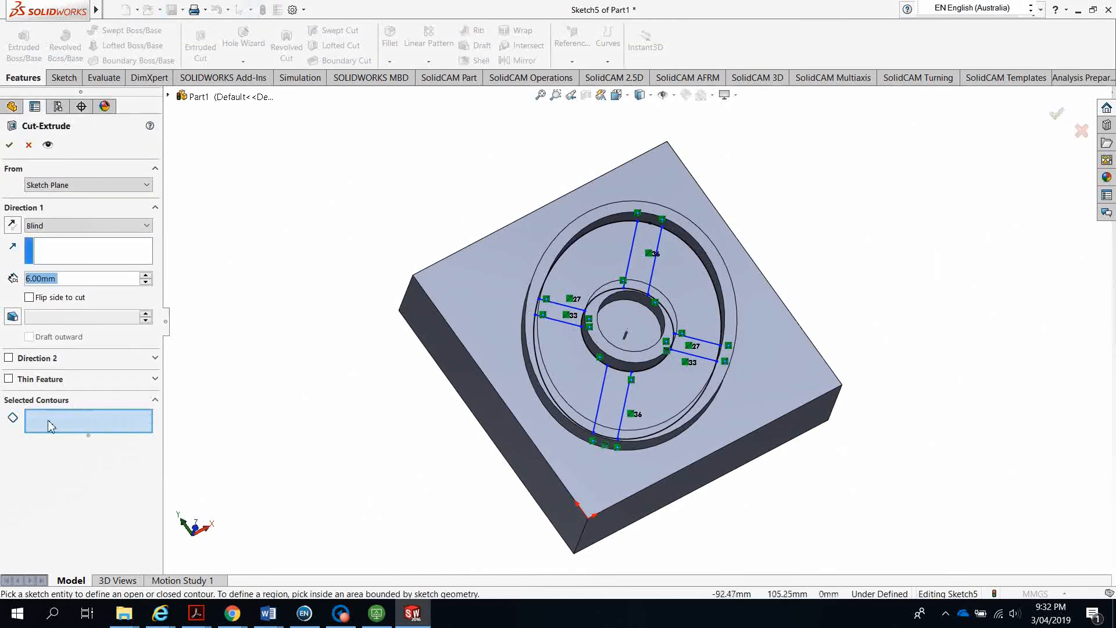
left_click(51, 426)
left_click(611, 268)
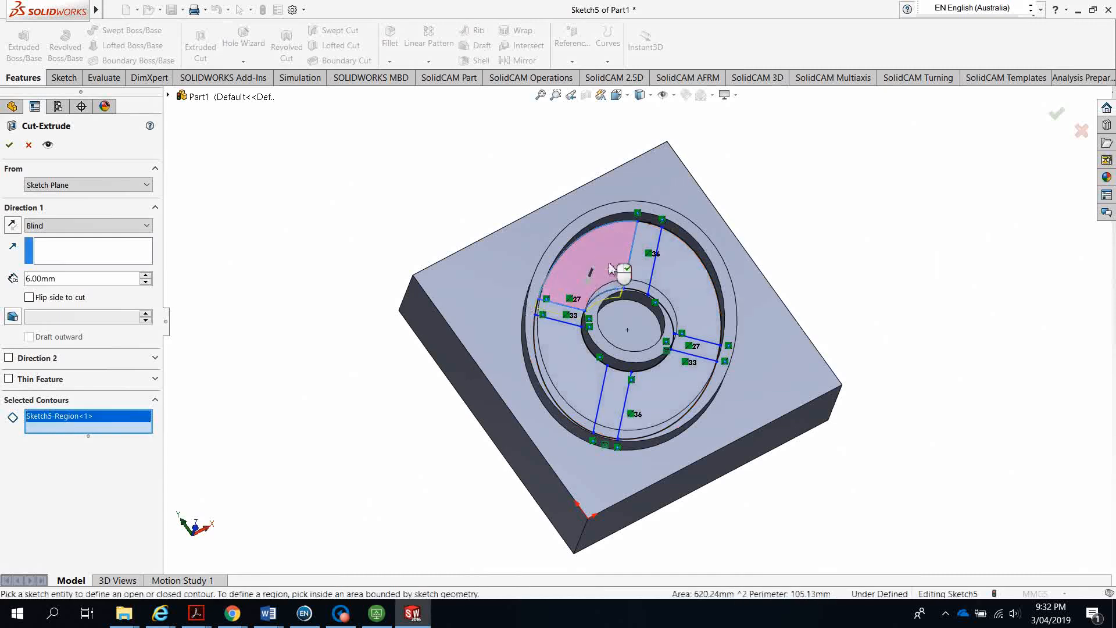
left_click(668, 307)
left_click(668, 399)
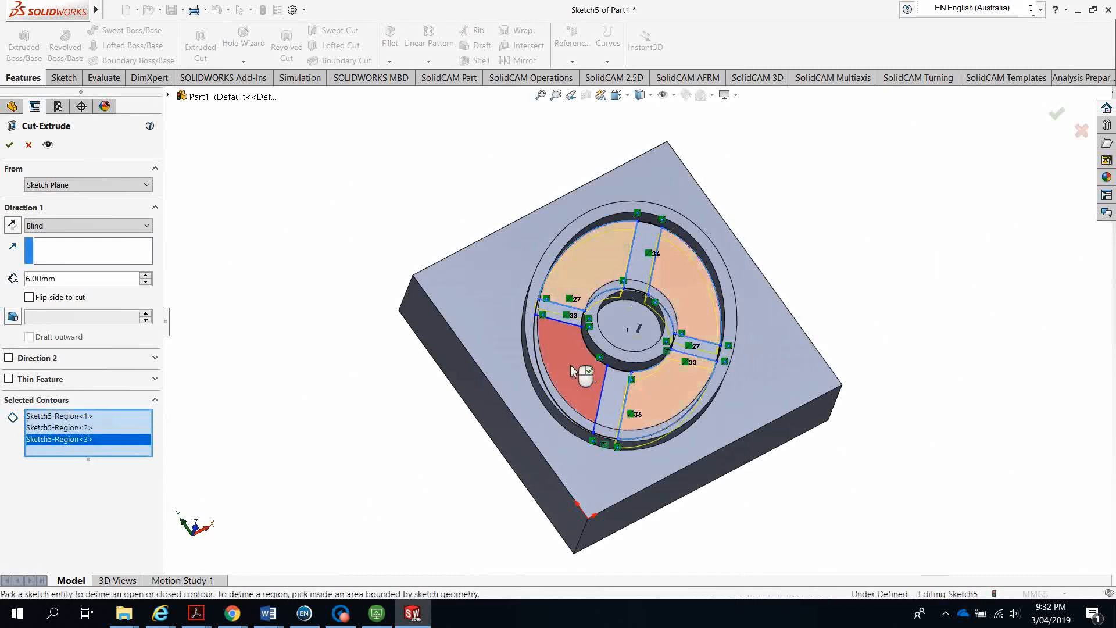
left_click(573, 371)
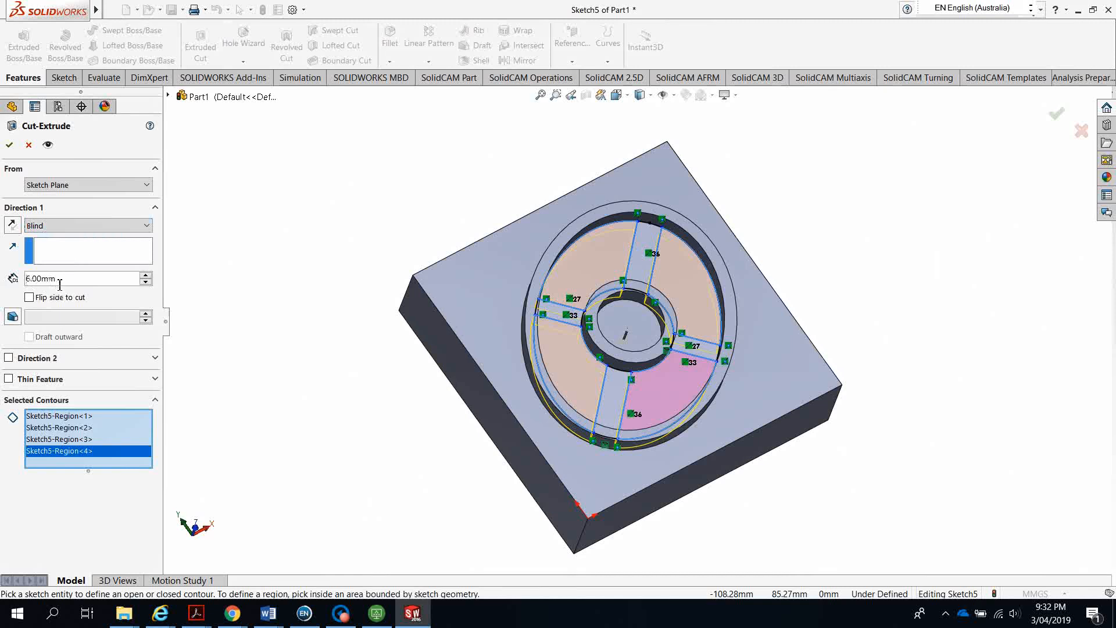
mouse_move(197, 613)
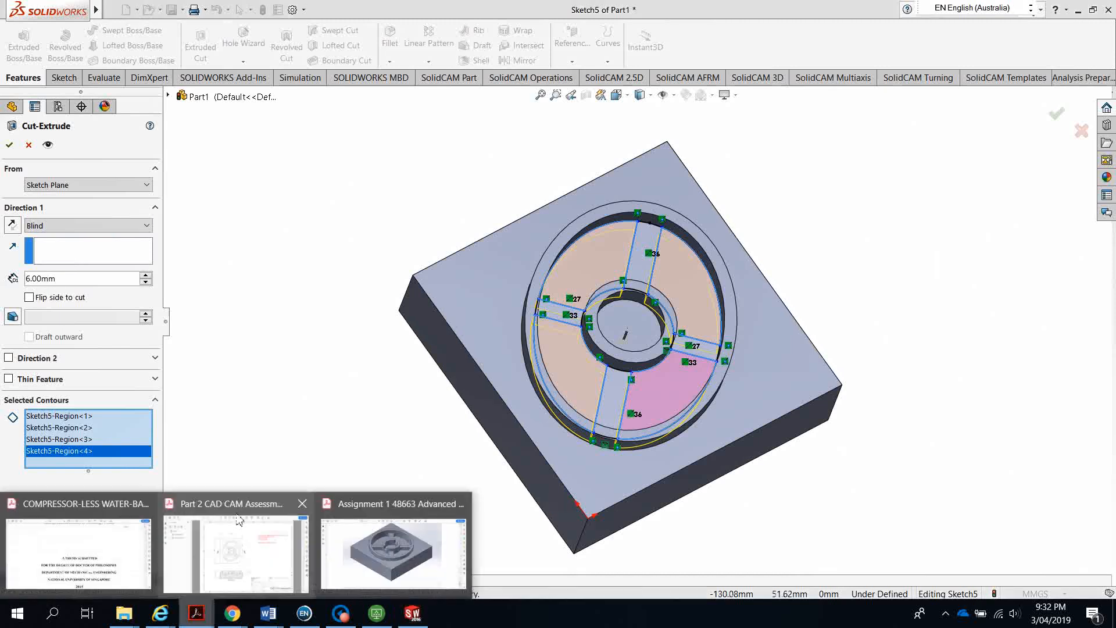
left_click(234, 512)
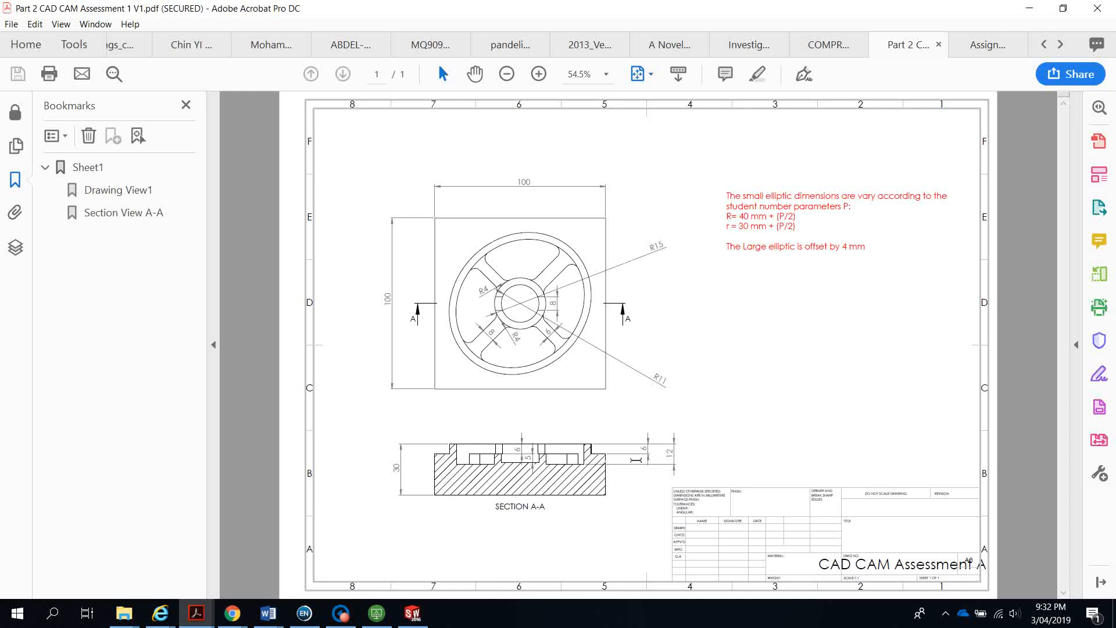
Minimize the assessment drawing to return to the SOLIDWORKS part
left_click(1028, 8)
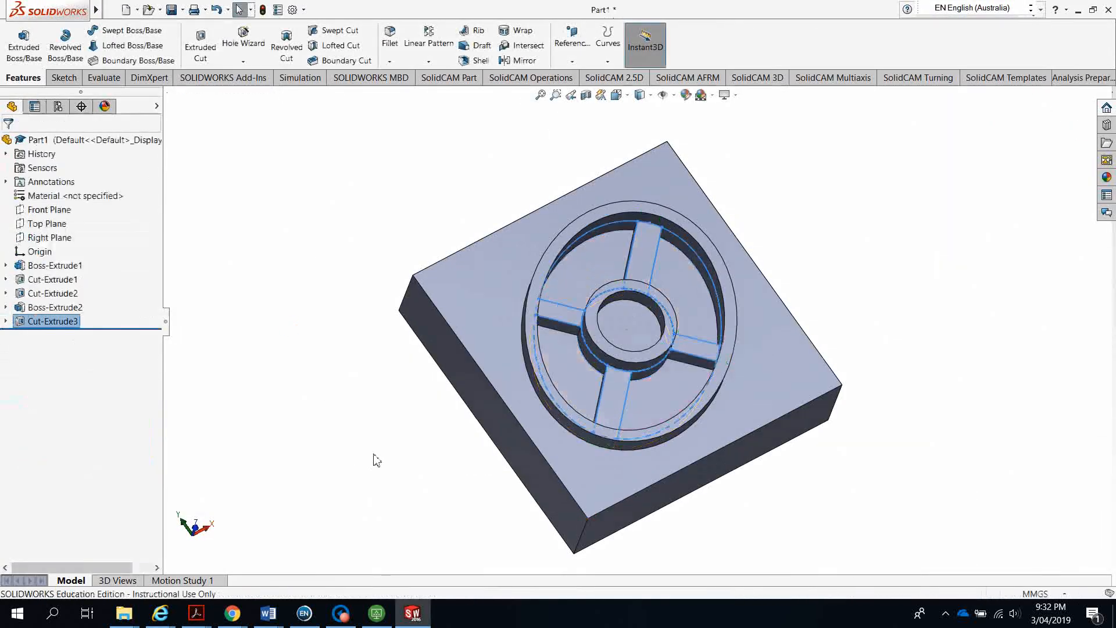
left_click(333, 379)
middle_click_drag(331, 378, 375, 417)
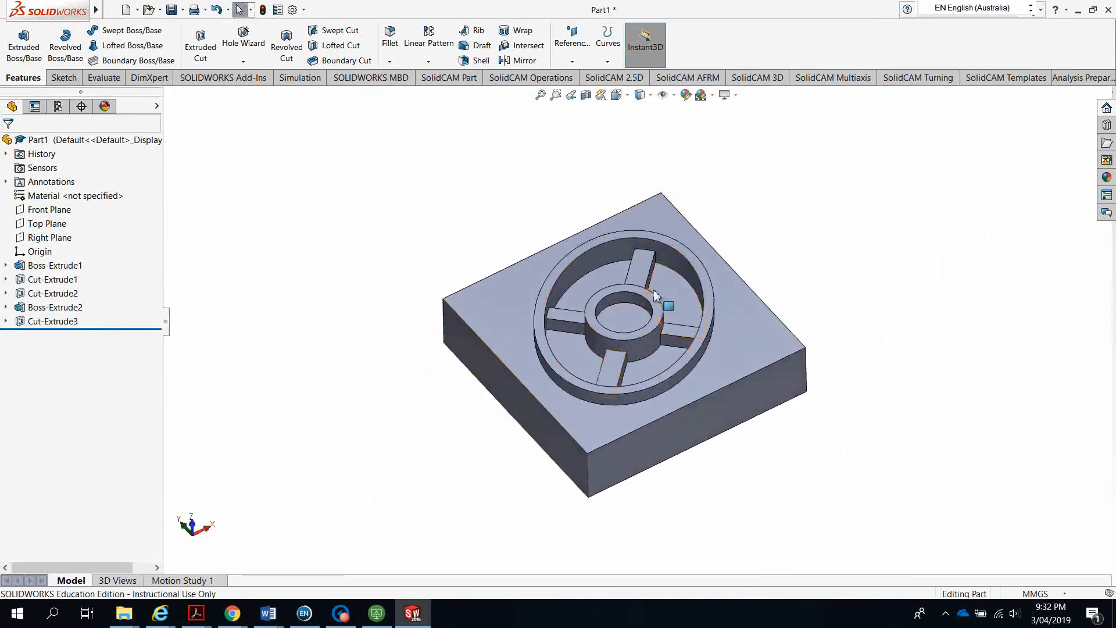
scroll(660, 304, "down", 10)
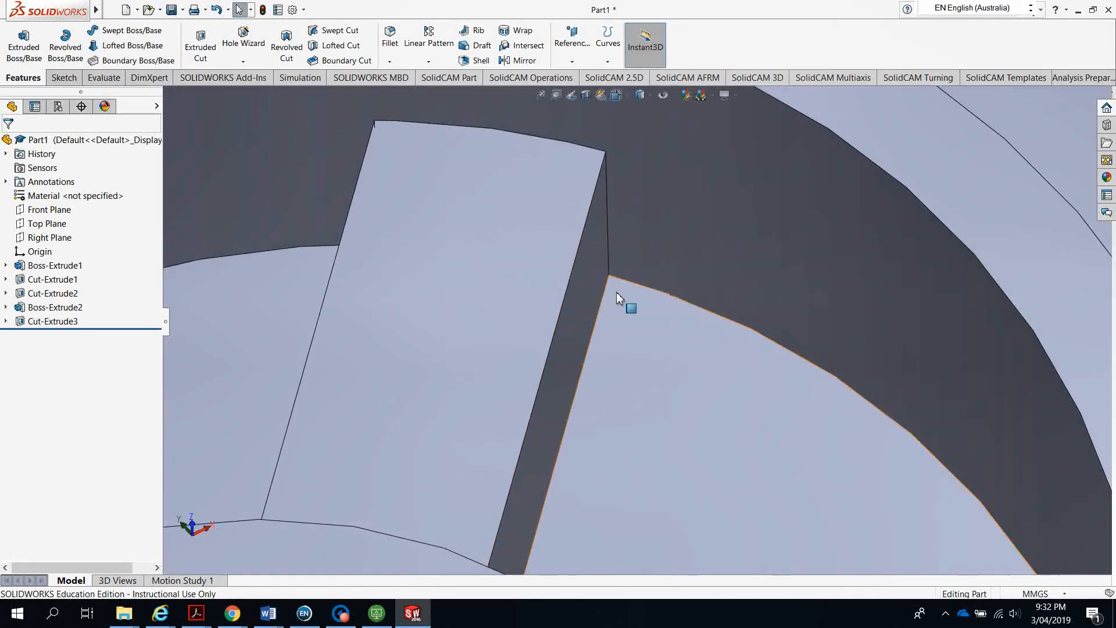
scroll(640, 347, "up", 10)
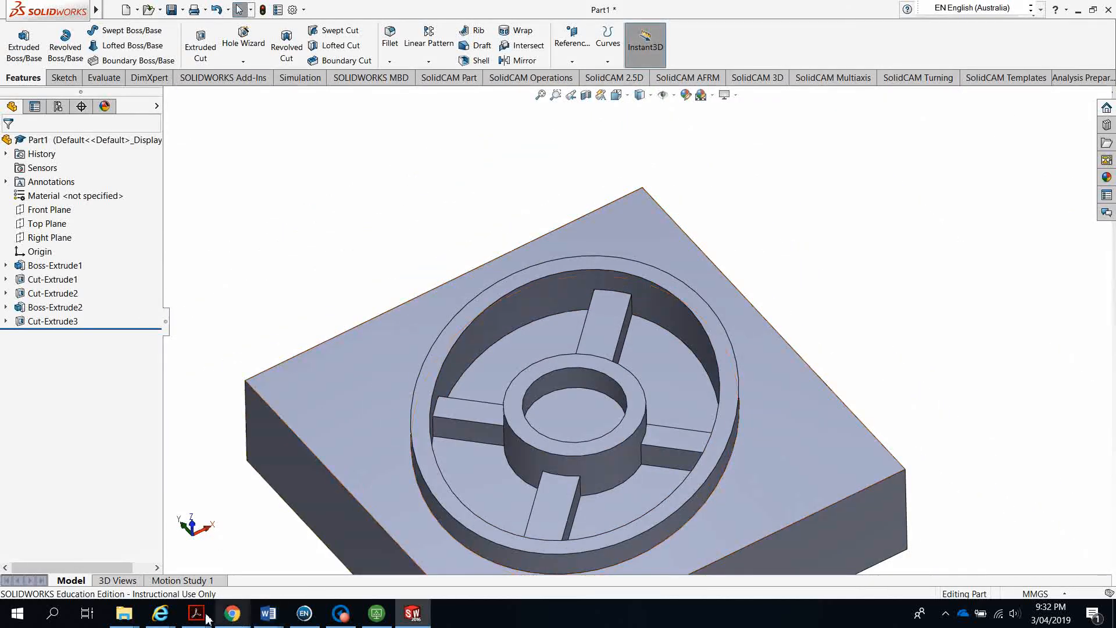
mouse_move(204, 615)
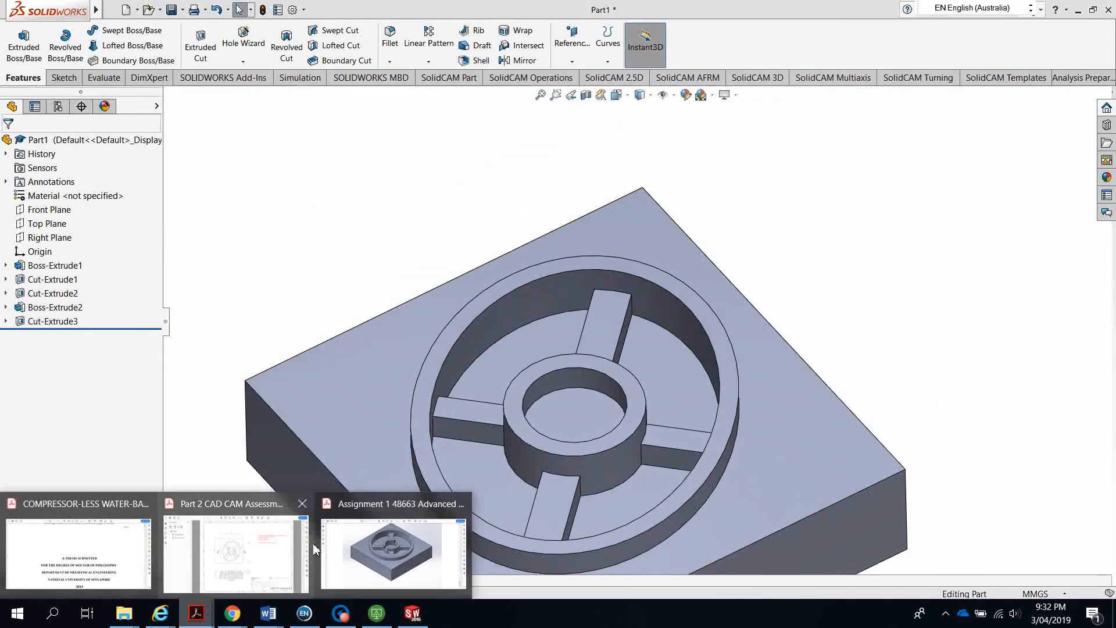
left_click(363, 515)
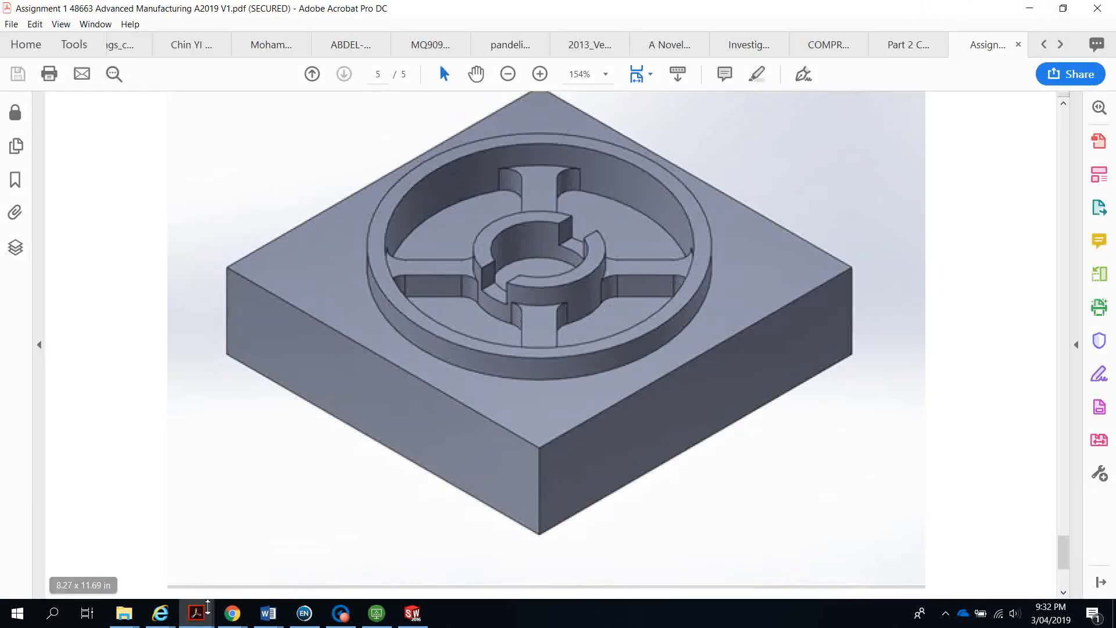
mouse_move(198, 615)
left_click(221, 511)
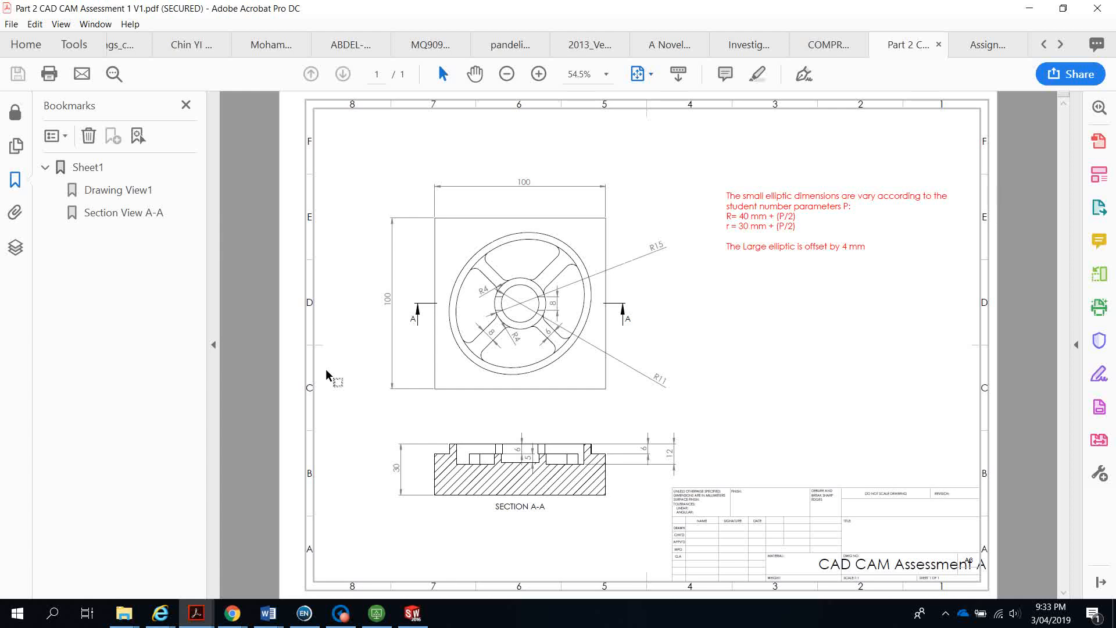
left_click(1028, 9)
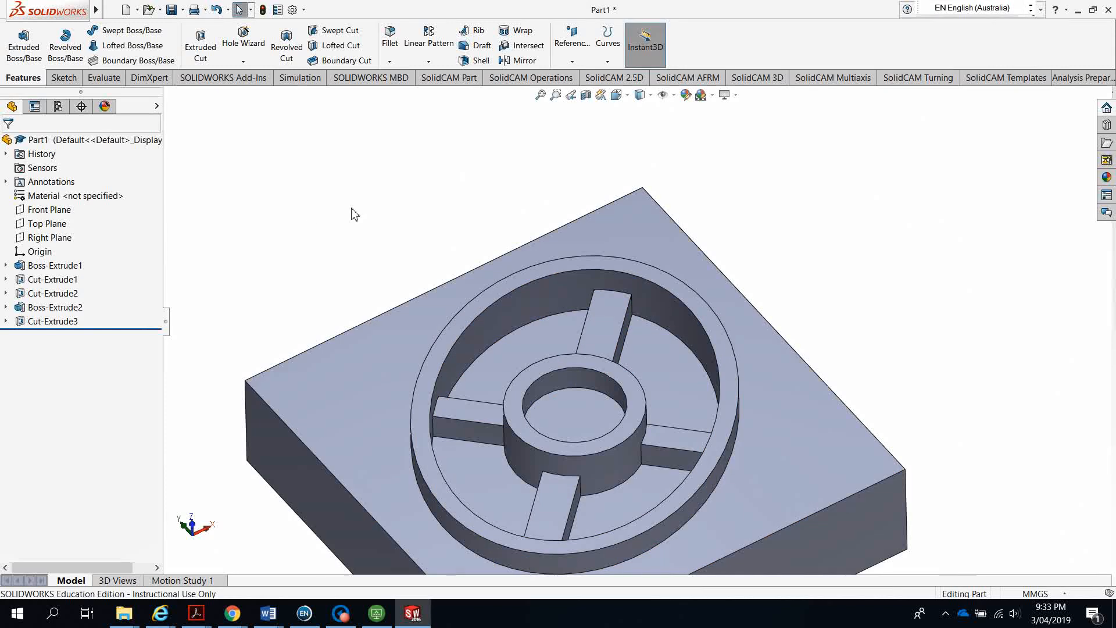
Start a fillet with a 4 mm radius
left_click(389, 40)
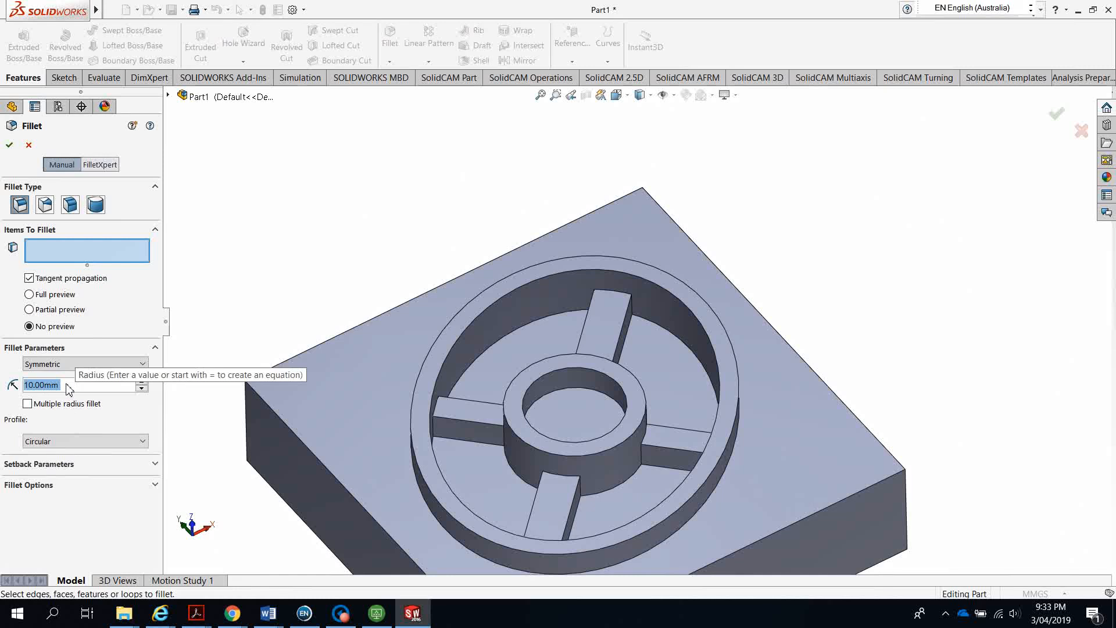
type("4")
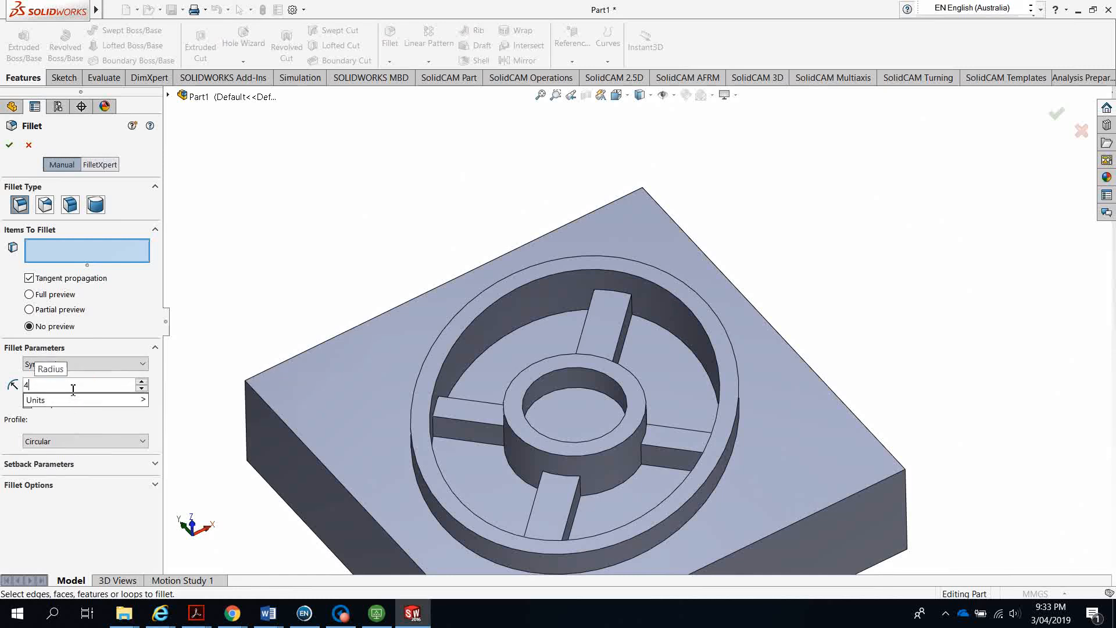
key("Return")
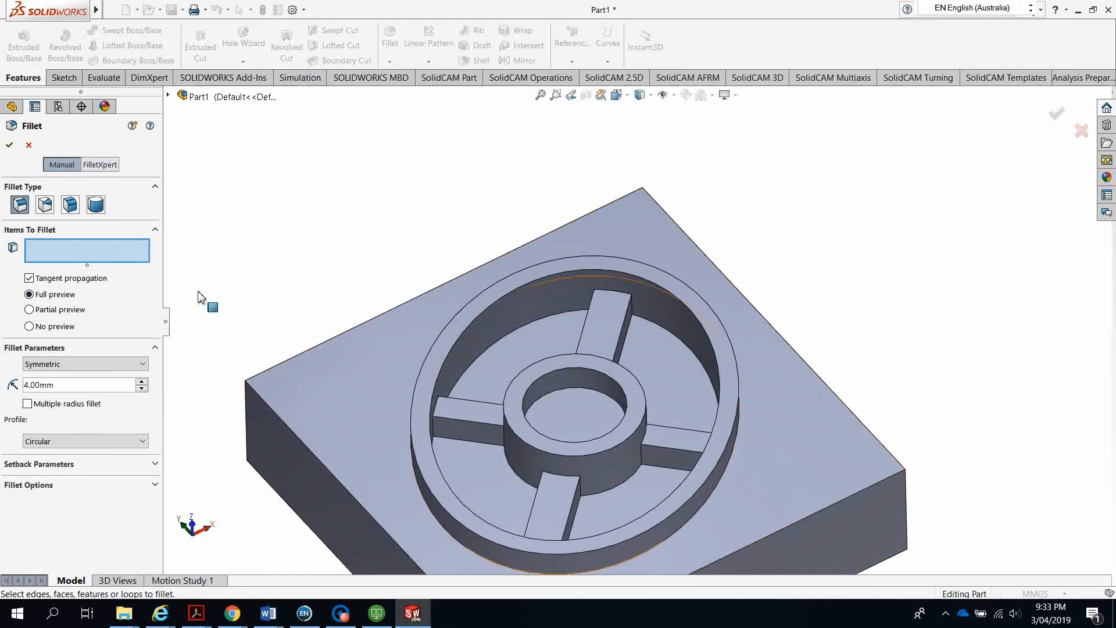
left_click(67, 246)
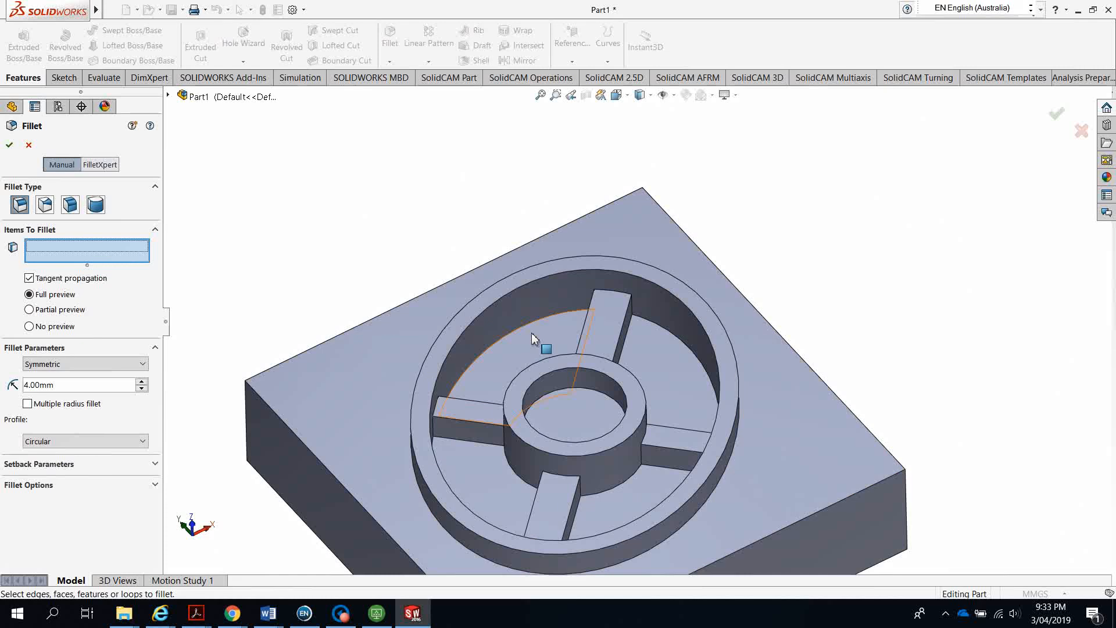
Pick the first six vertical spoke edges around the hub for the fillet
middle_click_drag(508, 340, 501, 299)
scroll(637, 319, "down", 6)
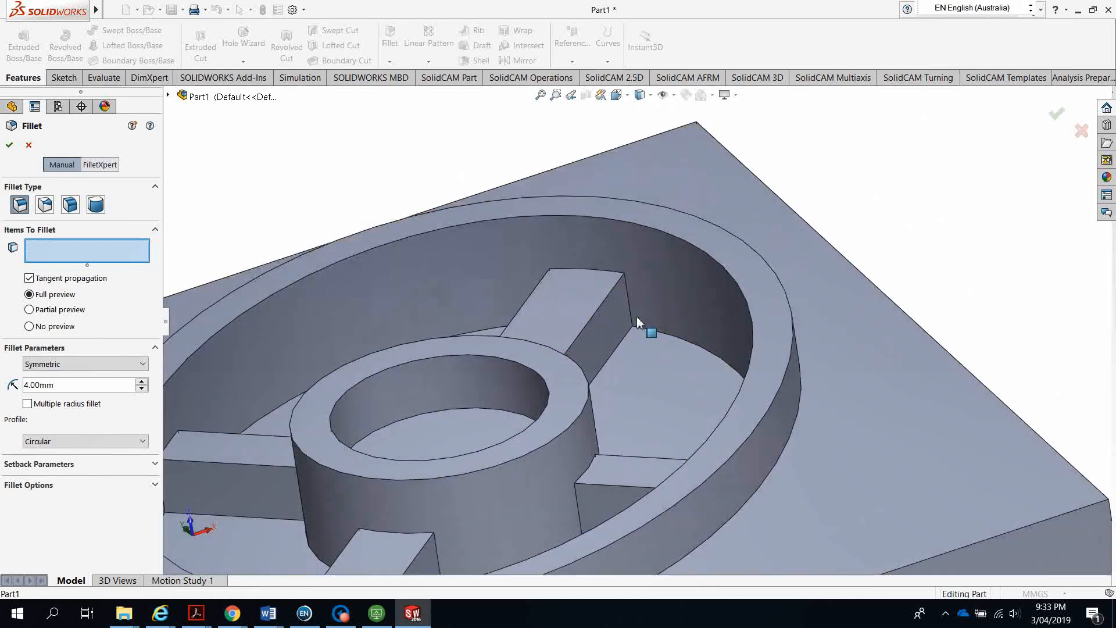
left_click(613, 285)
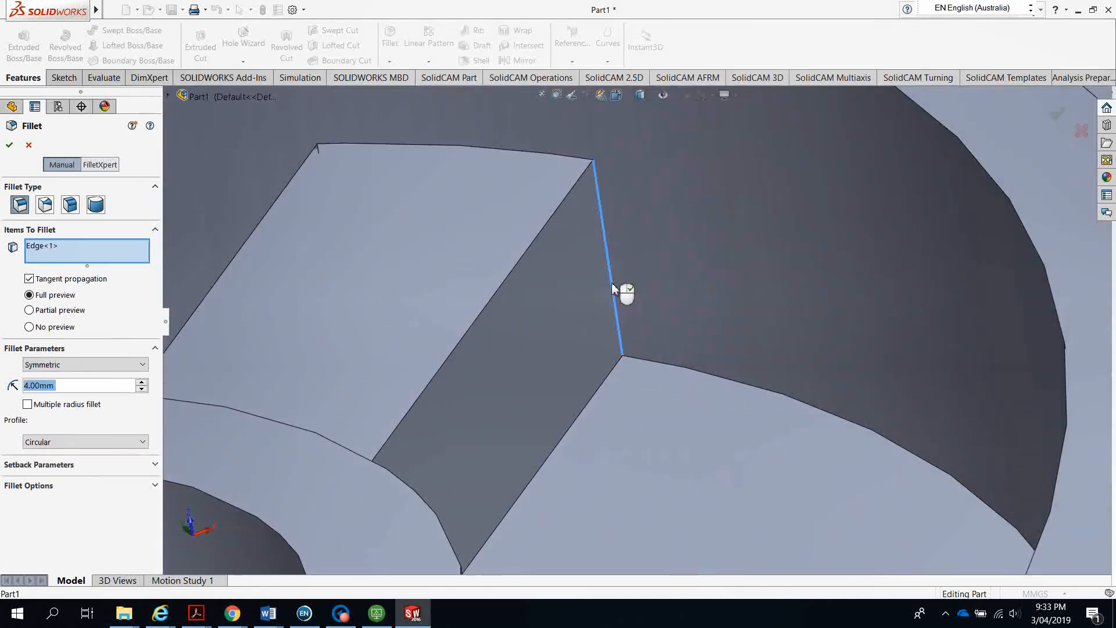
scroll(575, 401, "up", 5)
middle_click_drag(593, 420, 495, 496)
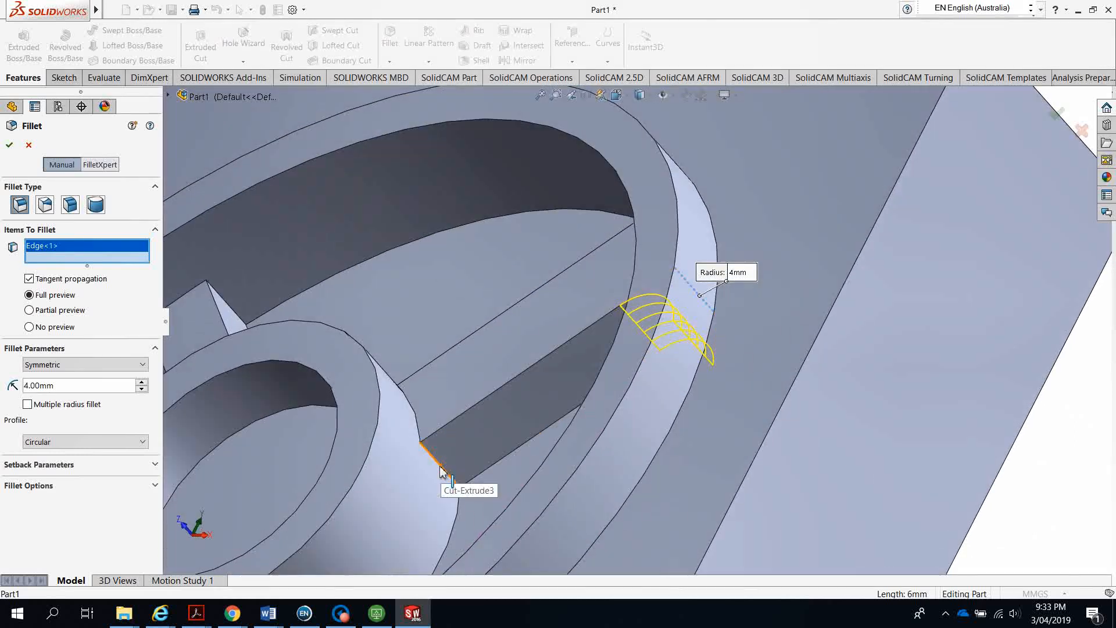
left_click(428, 482)
scroll(428, 481, "up", 10)
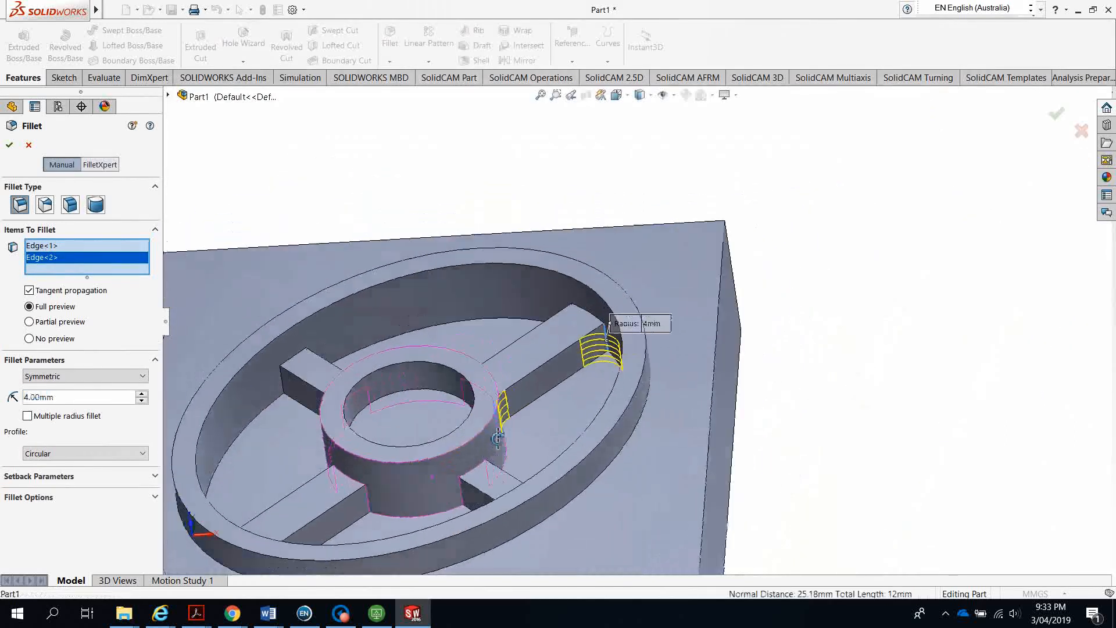
middle_click_drag(498, 439, 515, 423)
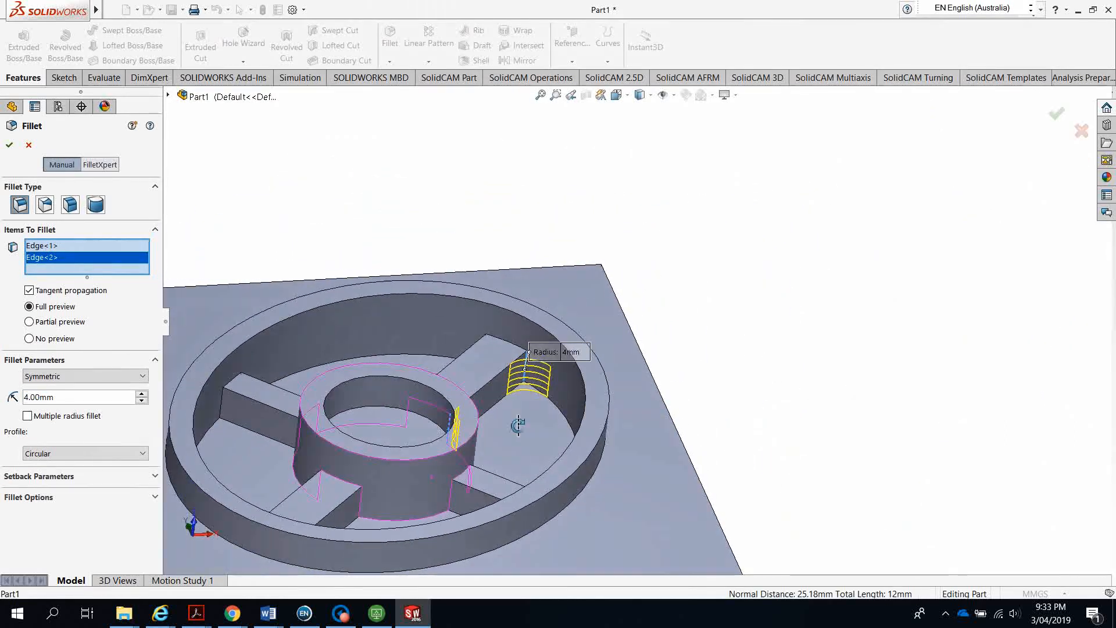
scroll(393, 512, "down", 5)
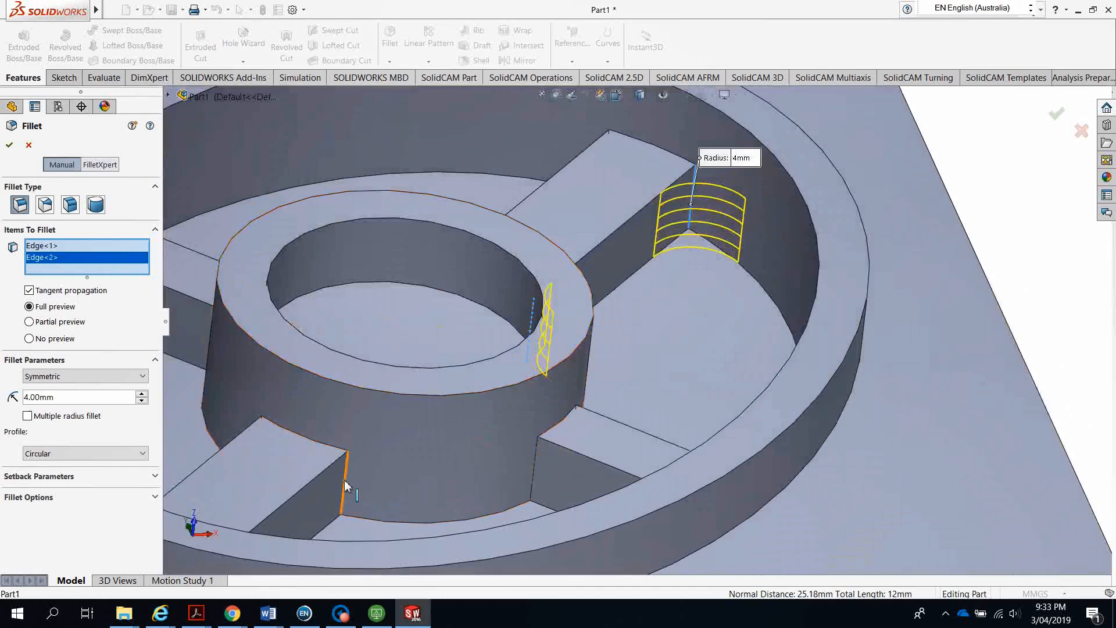
left_click(350, 488)
left_click(535, 475)
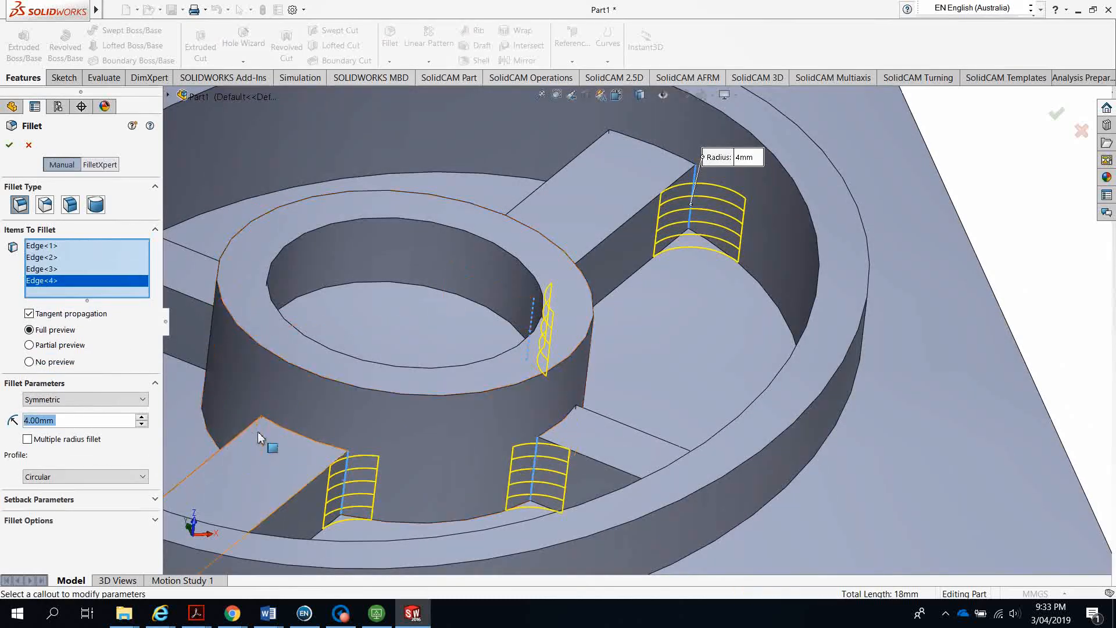
scroll(468, 367, "up", 1)
scroll(483, 371, "up", 3)
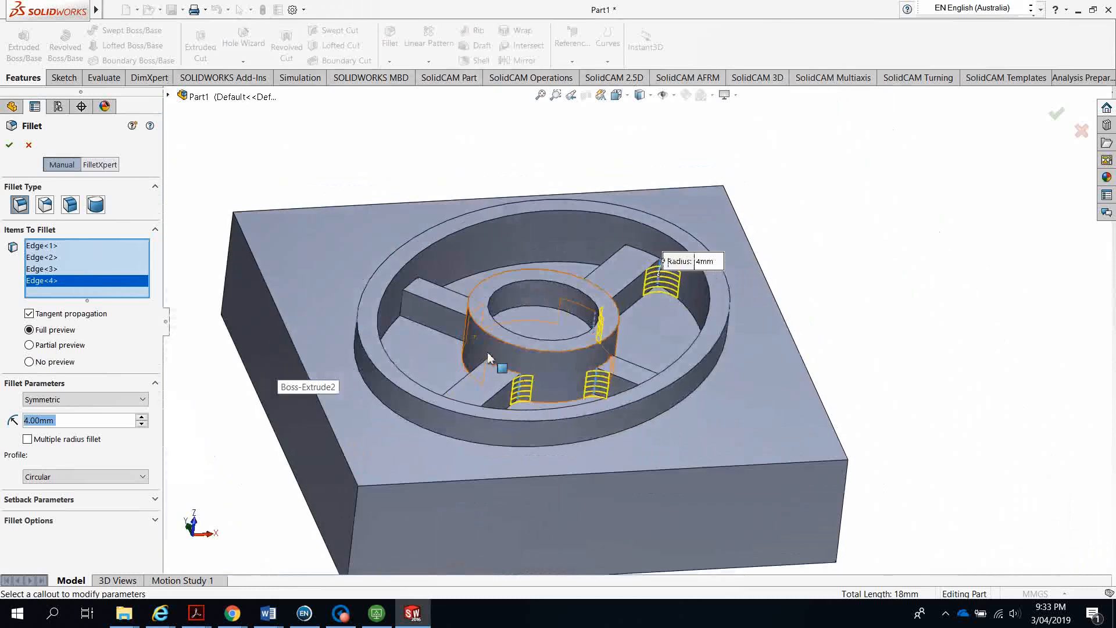
scroll(411, 314, "down", 5)
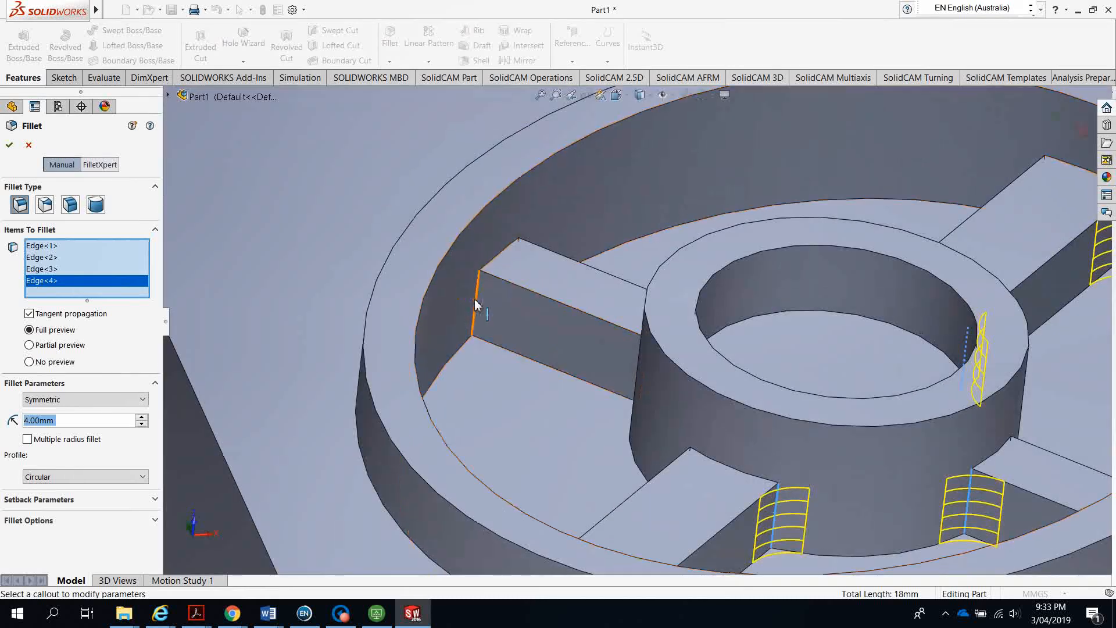
left_click(475, 305)
middle_click_drag(475, 305, 599, 279)
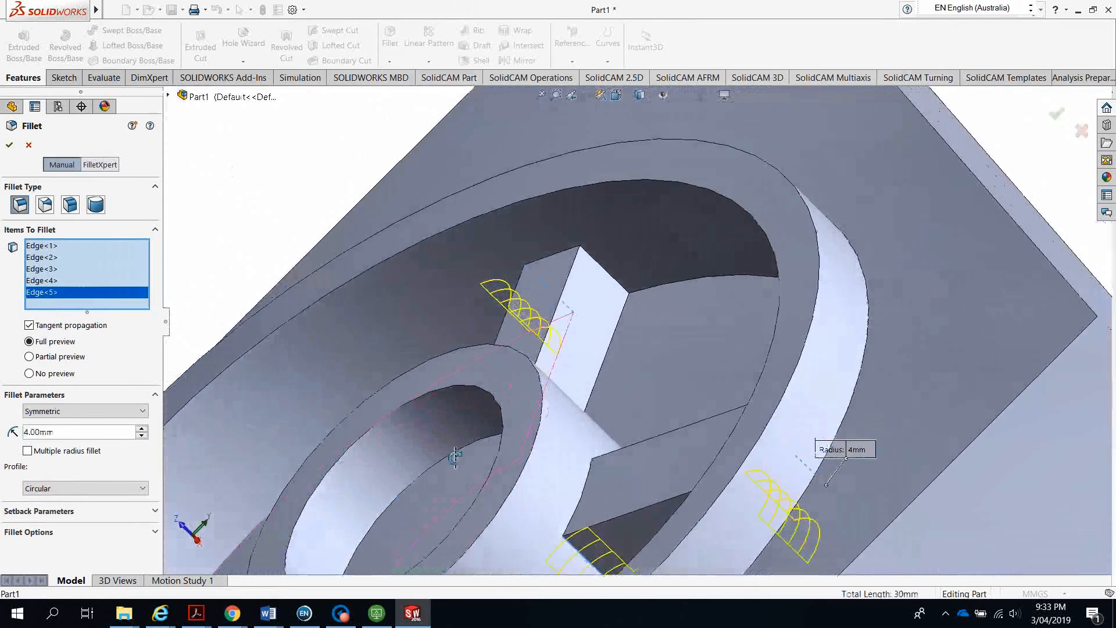
left_click(520, 351)
Add four more rib edges to the fillet selection
middle_click(494, 396)
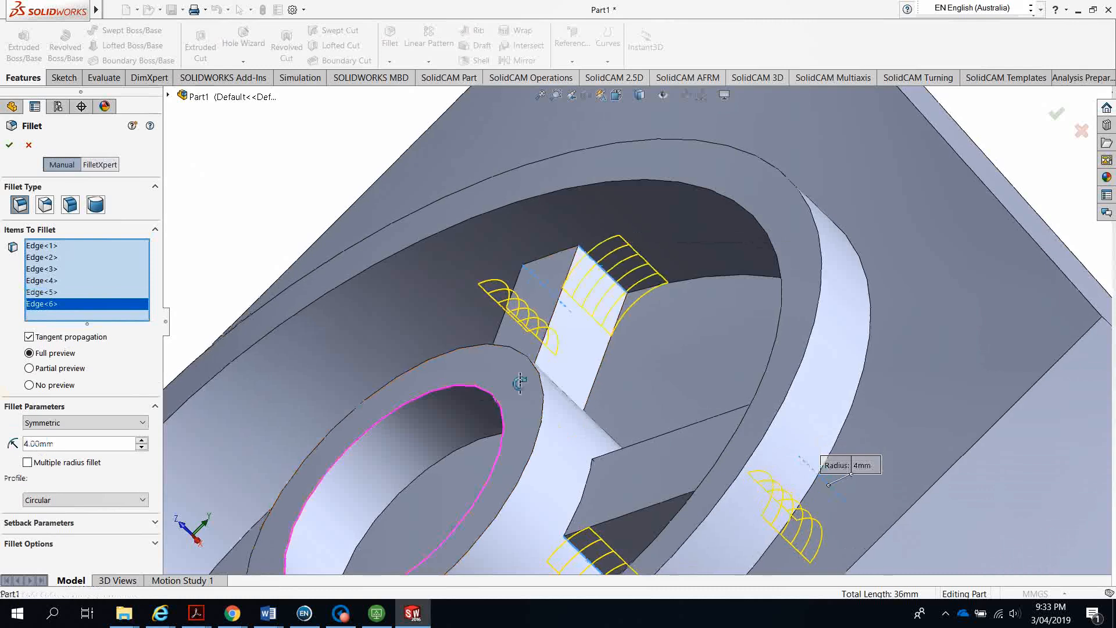
middle_click_drag(518, 381, 463, 189)
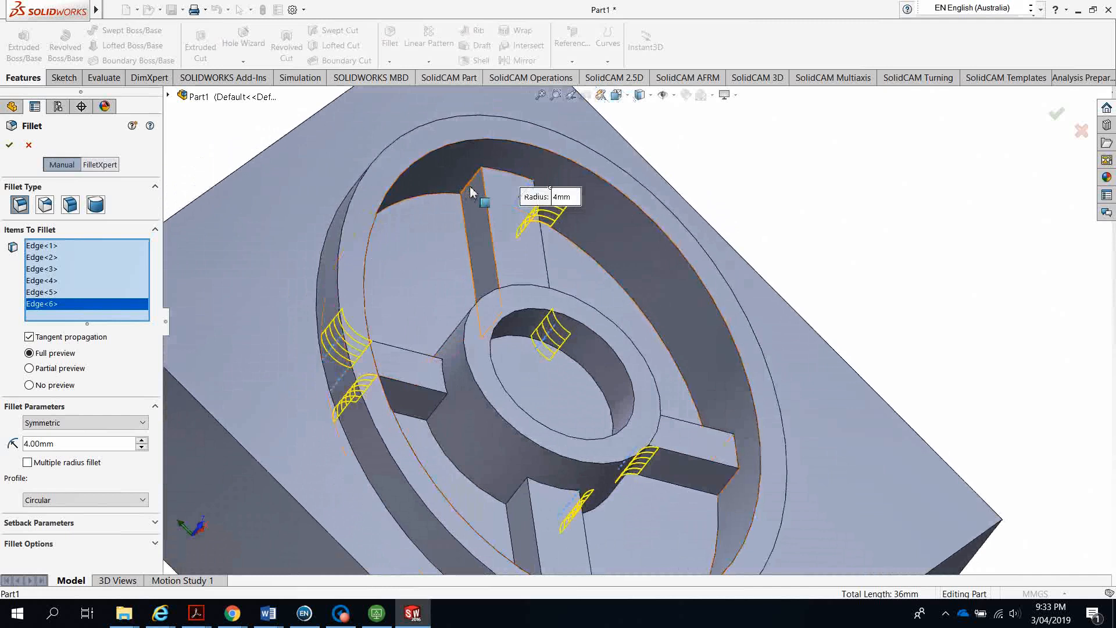
left_click(486, 217)
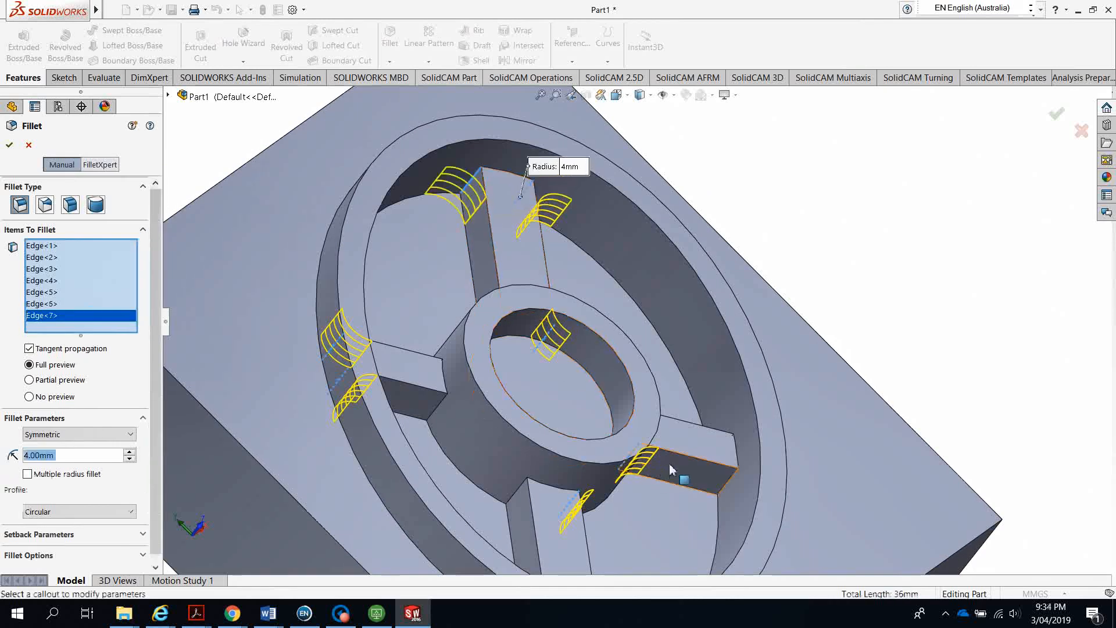
left_click(732, 483)
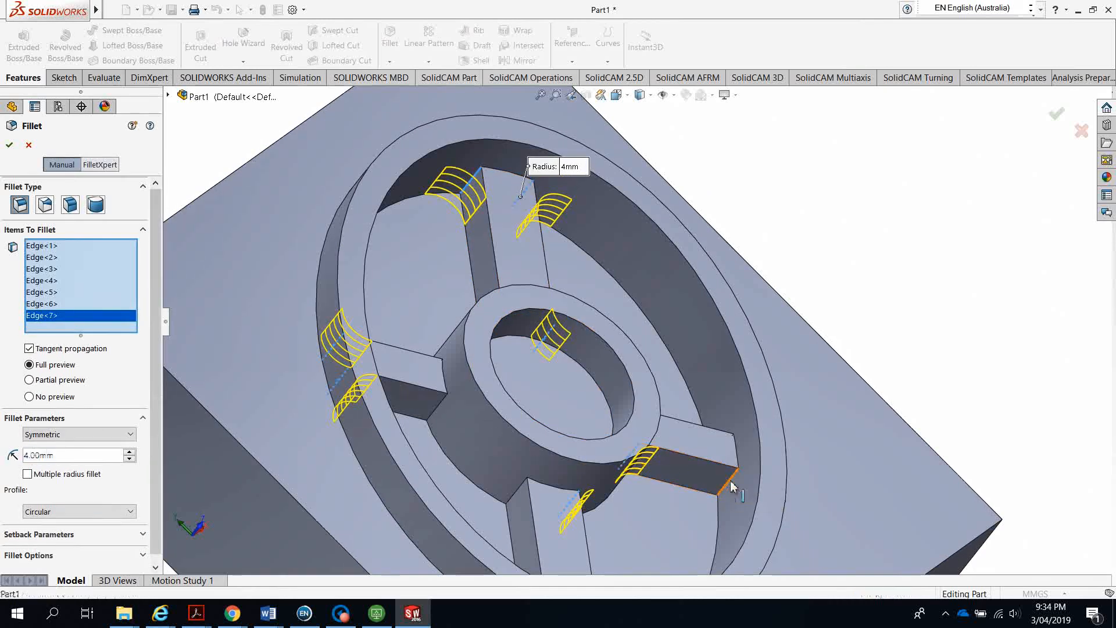
left_click(516, 495)
left_click(441, 410)
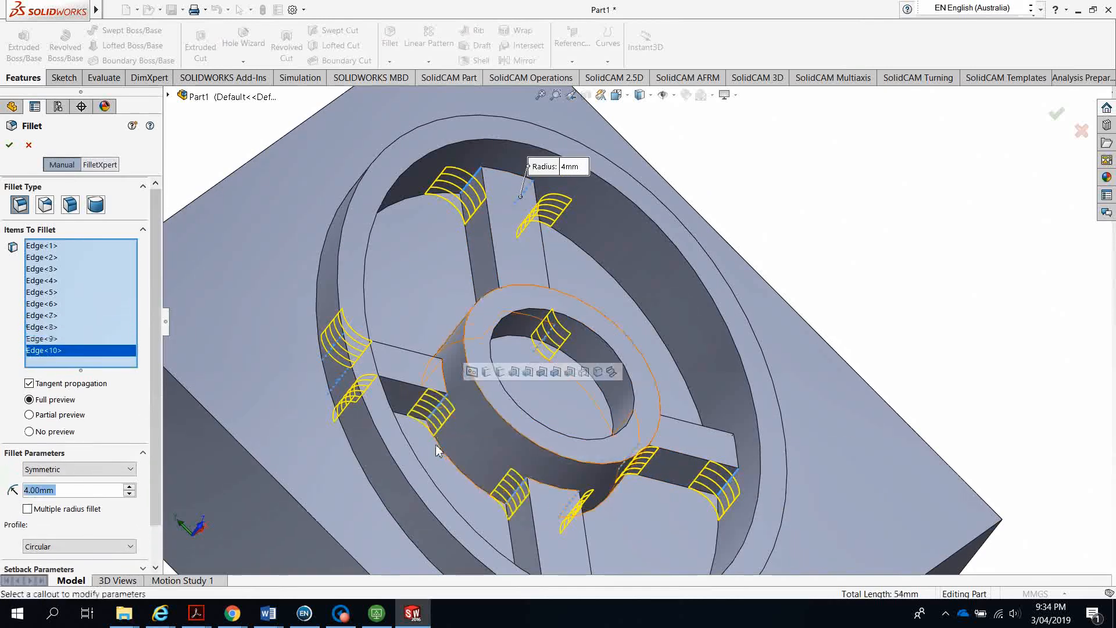
scroll(437, 430, "up", 5)
middle_click_drag(432, 454, 762, 369)
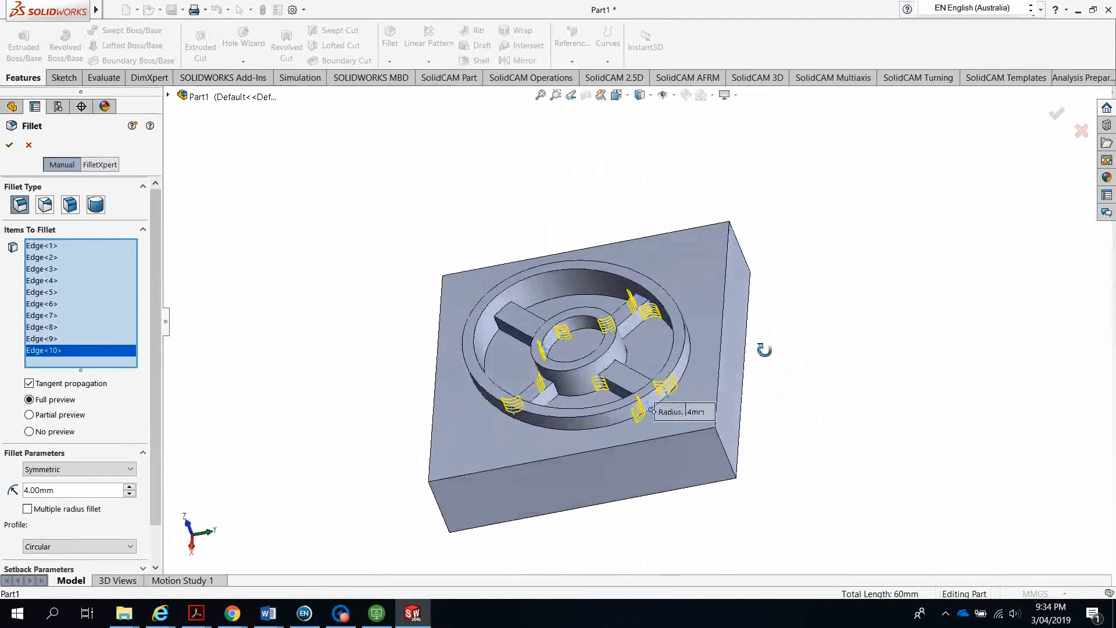
scroll(616, 282, "down", 8)
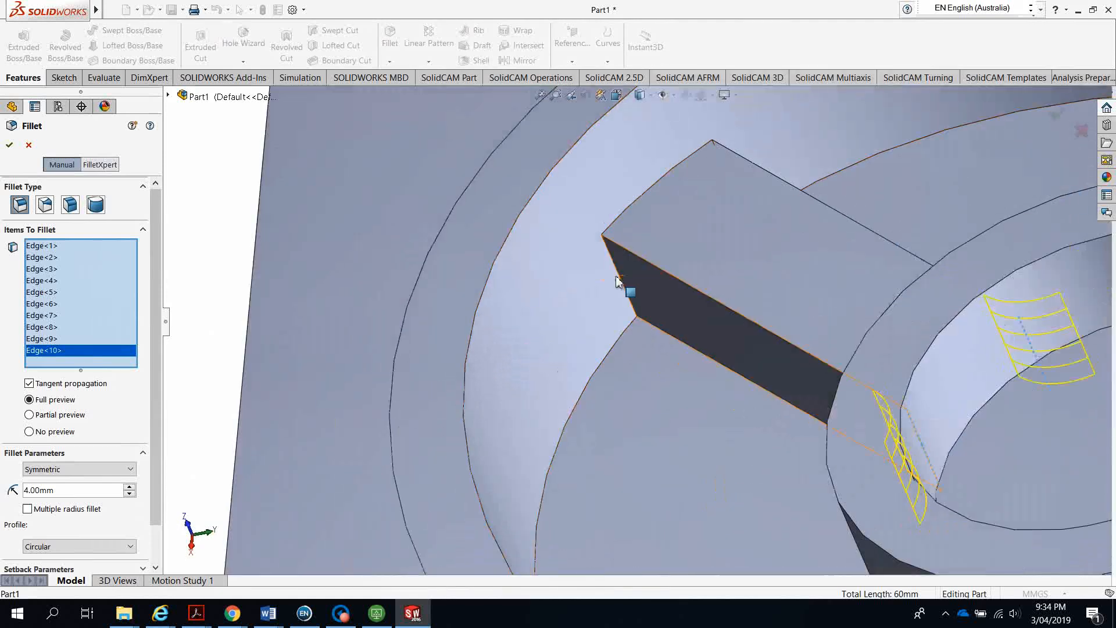
Add the last five rib edges, reaching Edge<15>, and apply the 4 mm fillet
left_click(620, 279)
scroll(667, 366, "up", 6)
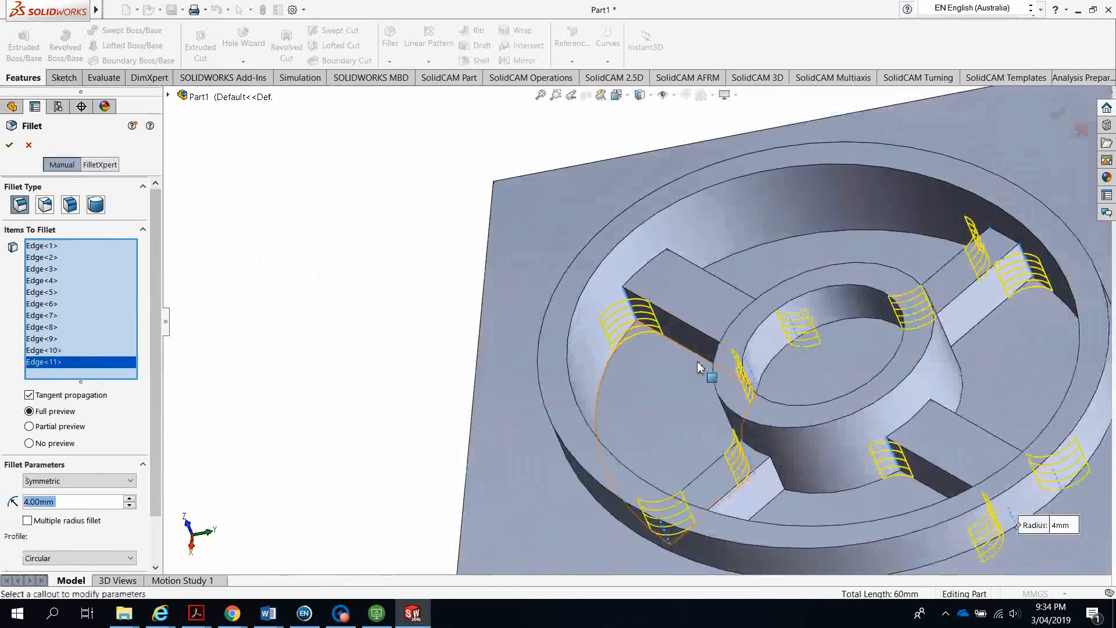
middle_click_drag(705, 368, 631, 450)
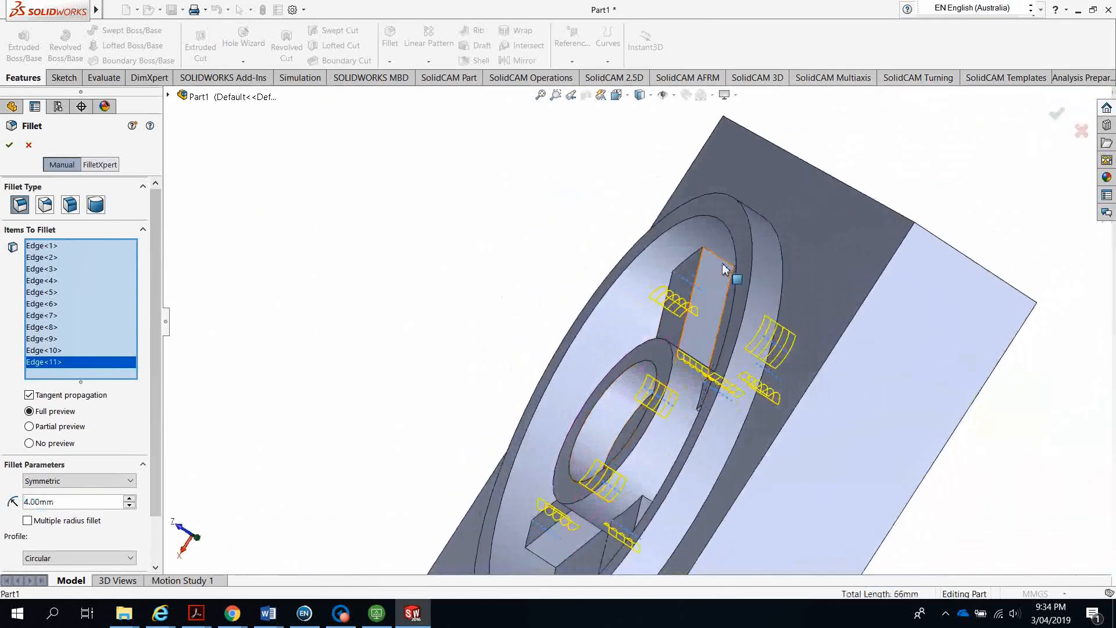
left_click(722, 266)
middle_click_drag(611, 391, 586, 423)
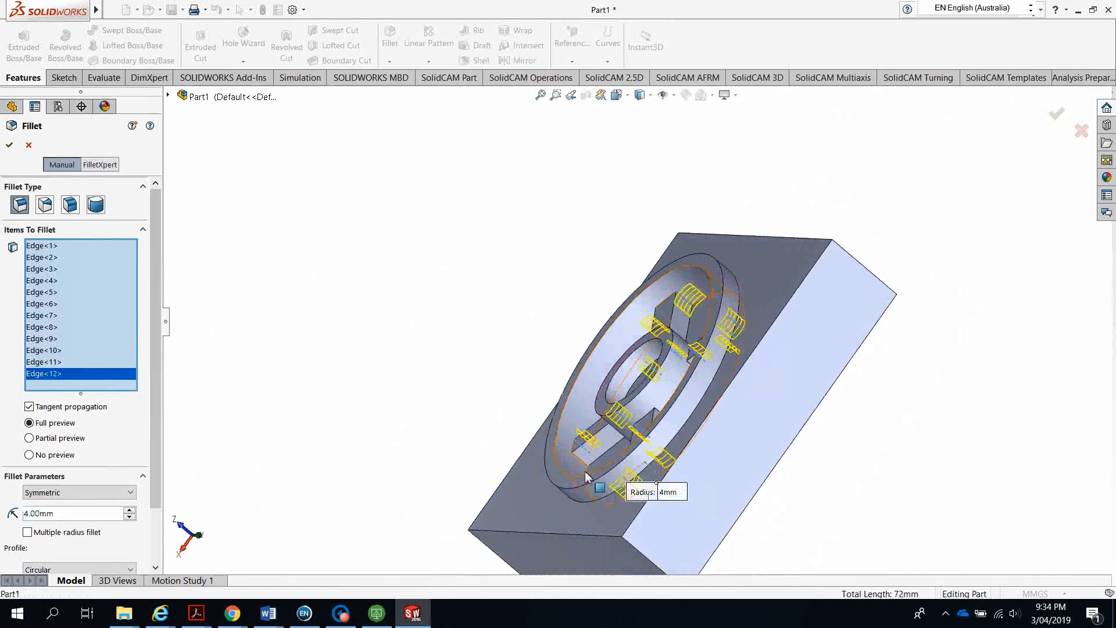
scroll(585, 477, "down", 6)
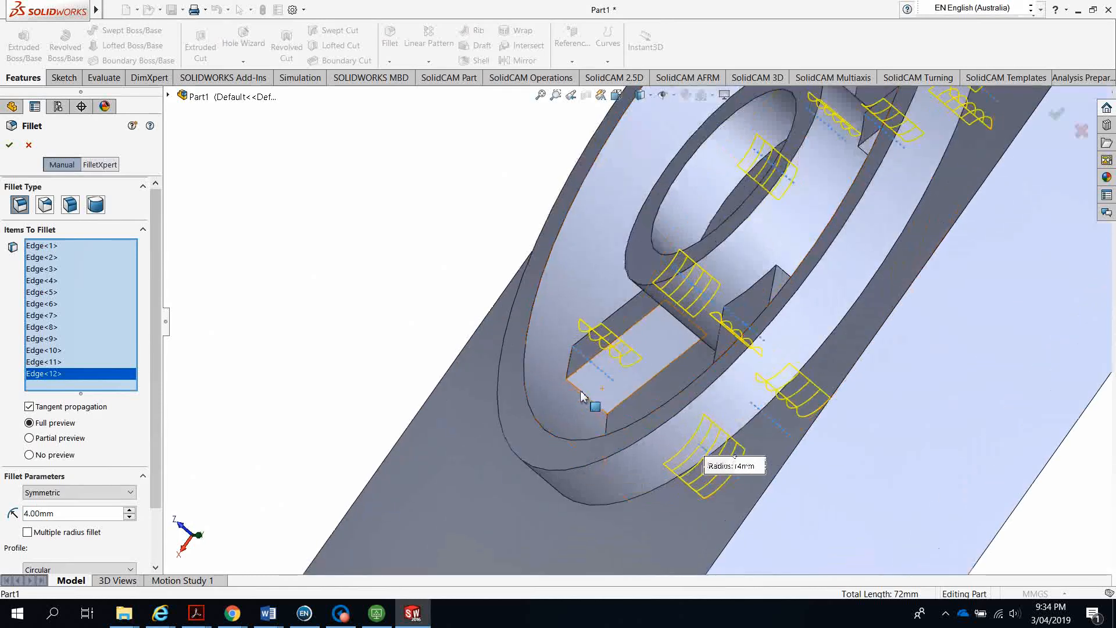
left_click(581, 397)
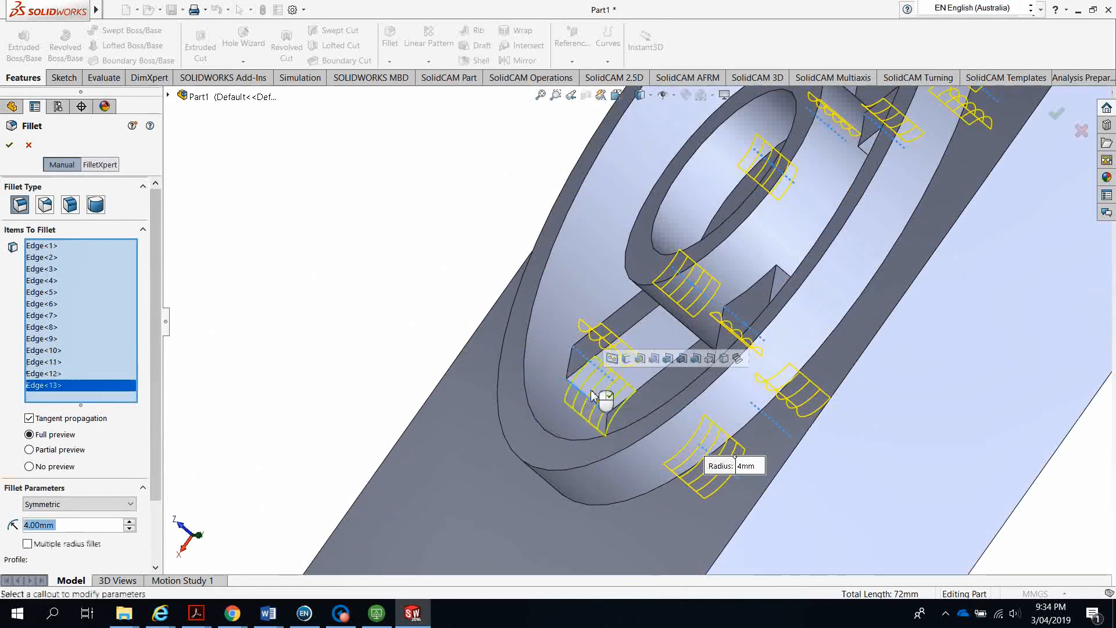
left_click(785, 275)
scroll(773, 299, "up", 5)
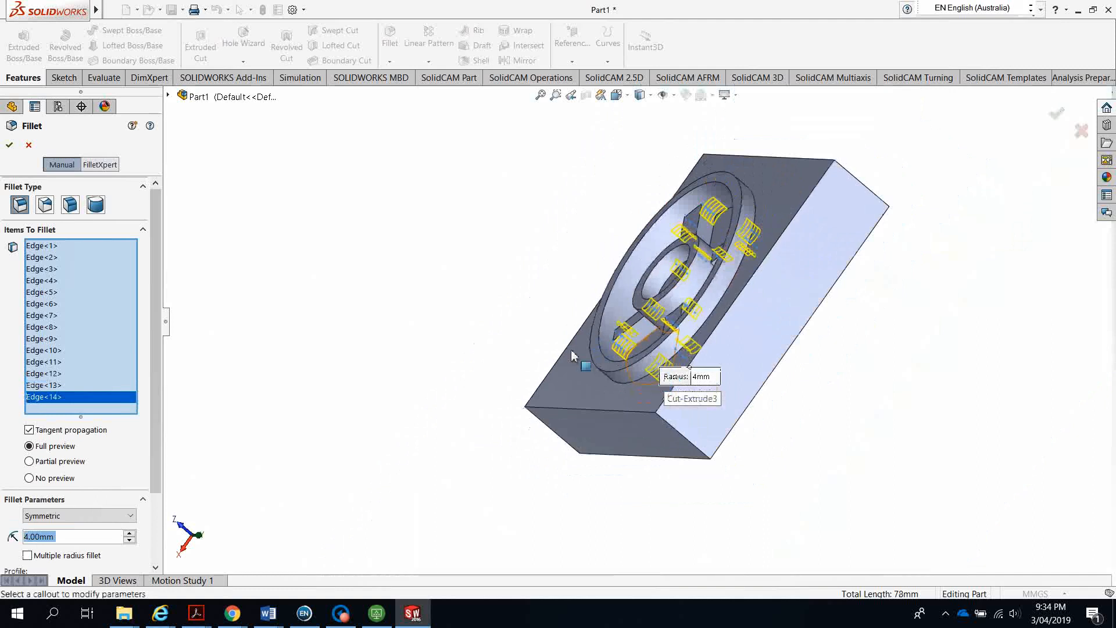
middle_click_drag(639, 429, 695, 306)
left_click(728, 282)
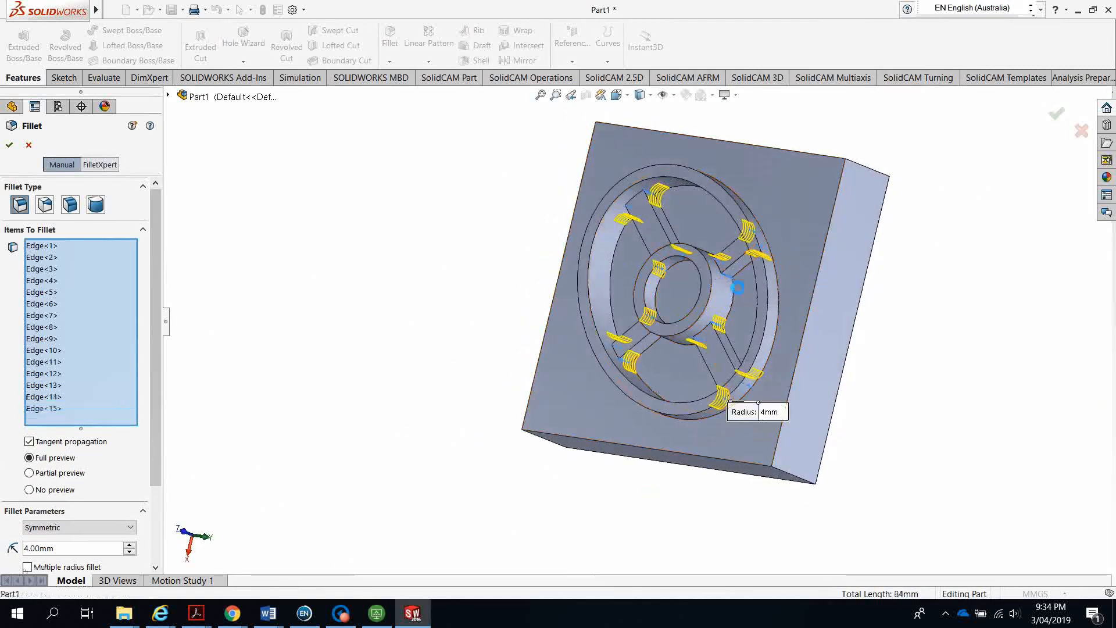
middle_click_drag(498, 331, 546, 370)
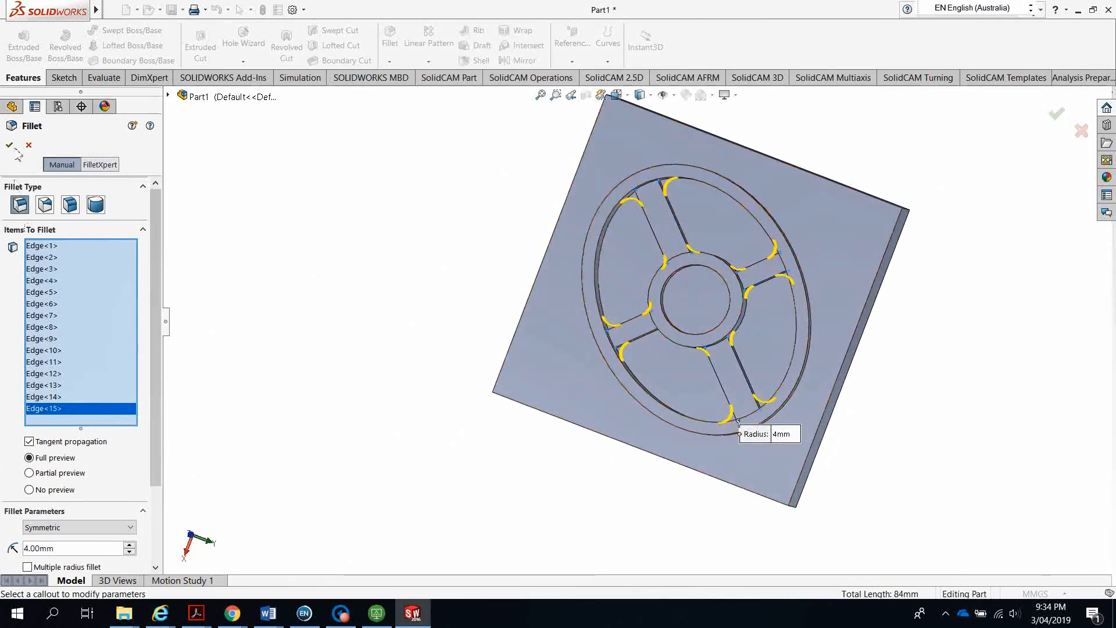
left_click(10, 148)
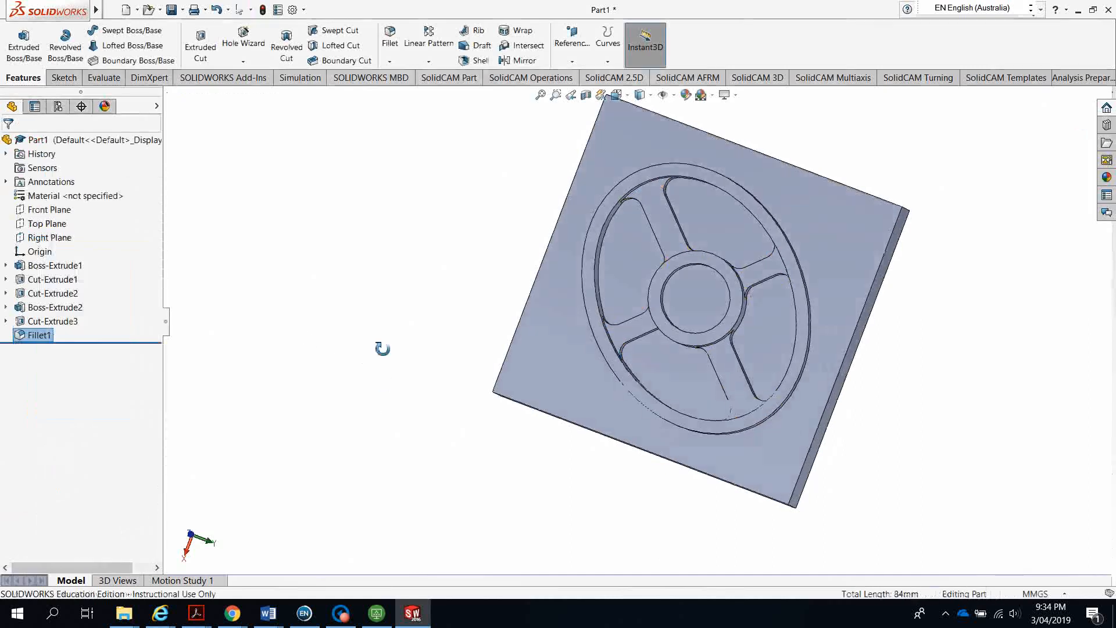
middle_click_drag(381, 346, 451, 386)
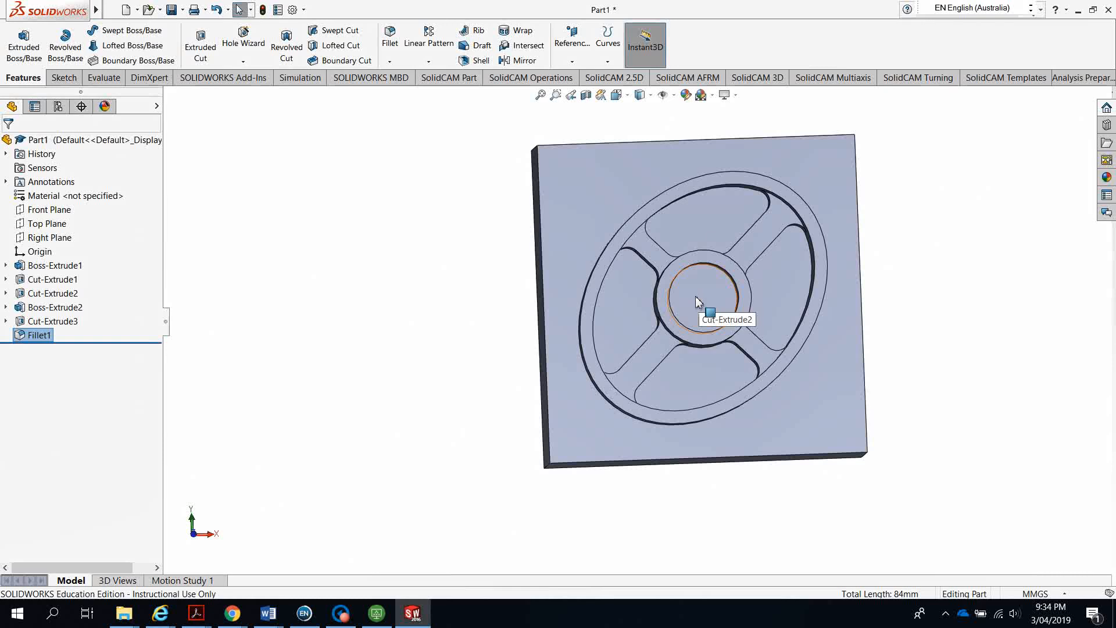
middle_click_drag(539, 386, 526, 326)
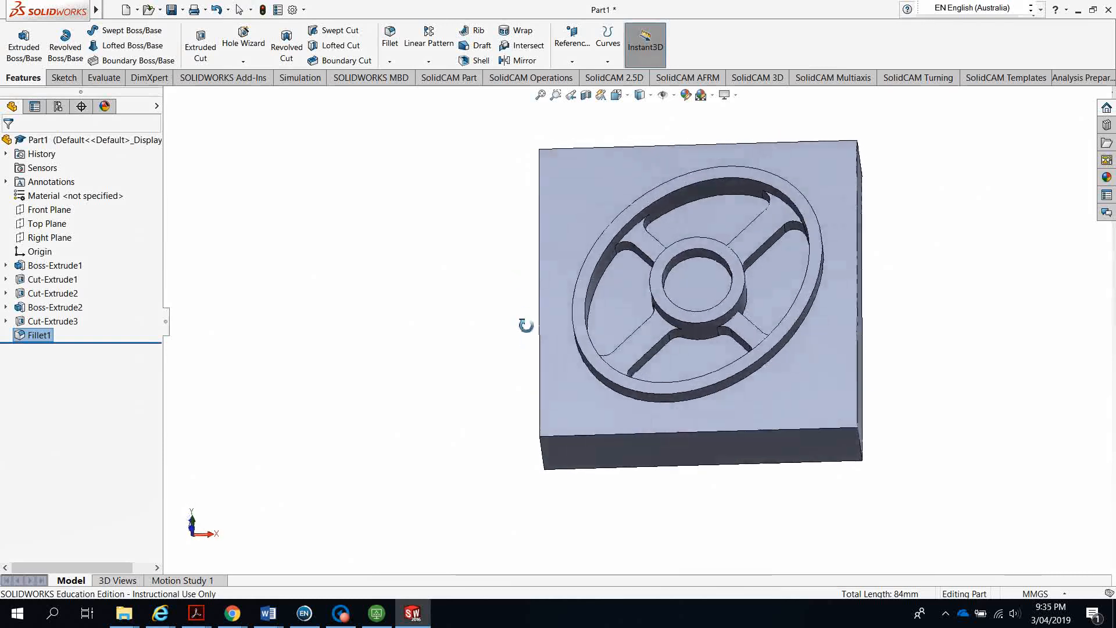
left_click(702, 286)
Sketch on the hub's circular face, converting its edge into a circle
left_click(63, 81)
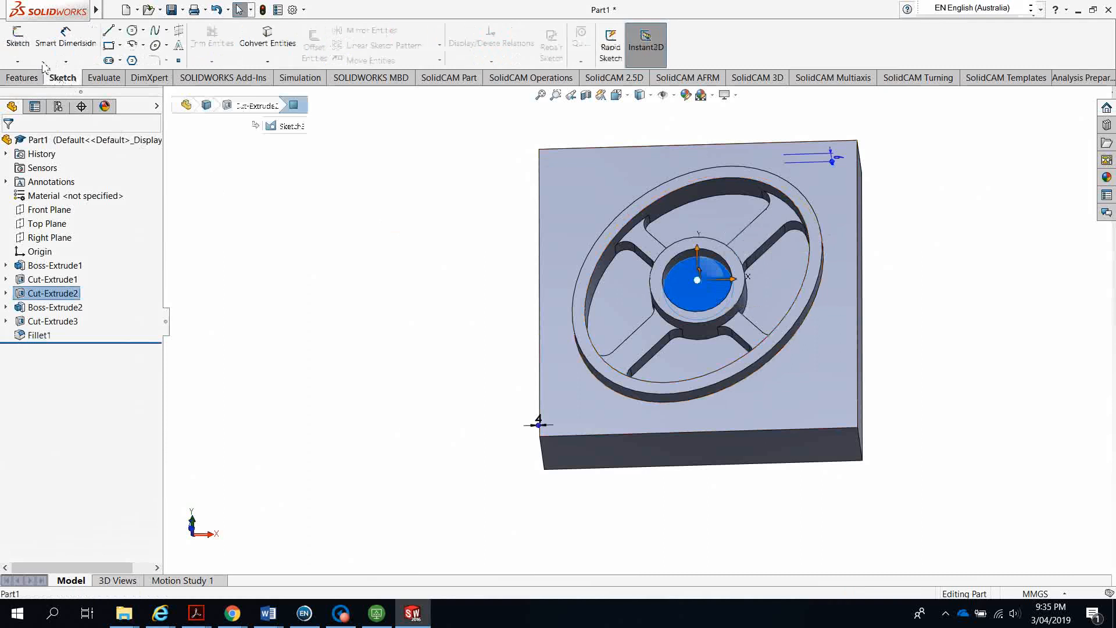
left_click(24, 44)
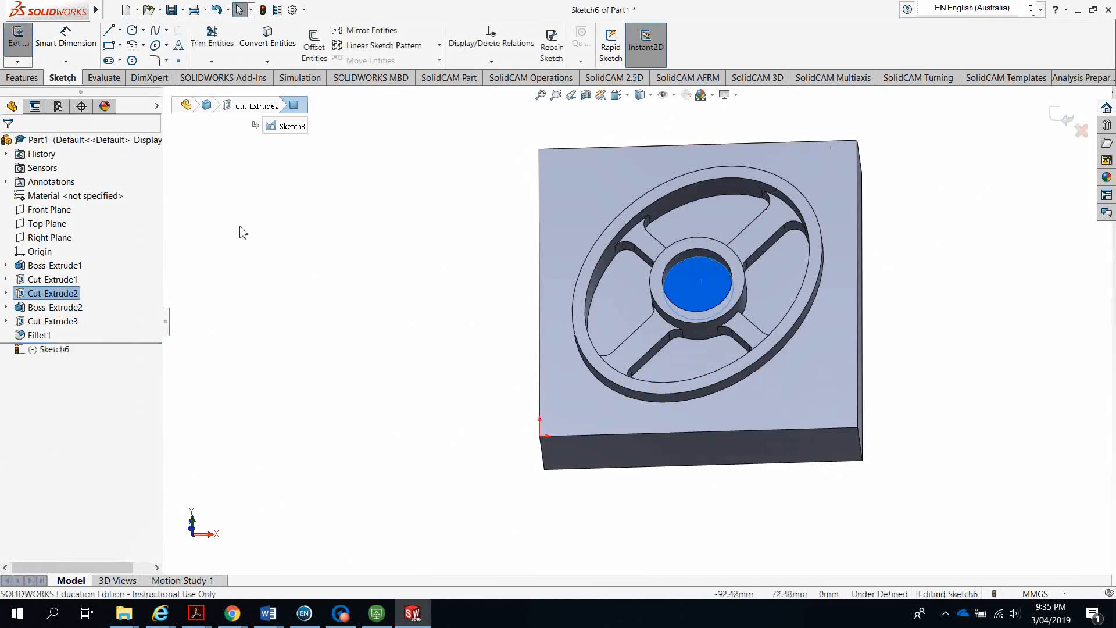
left_click(267, 39)
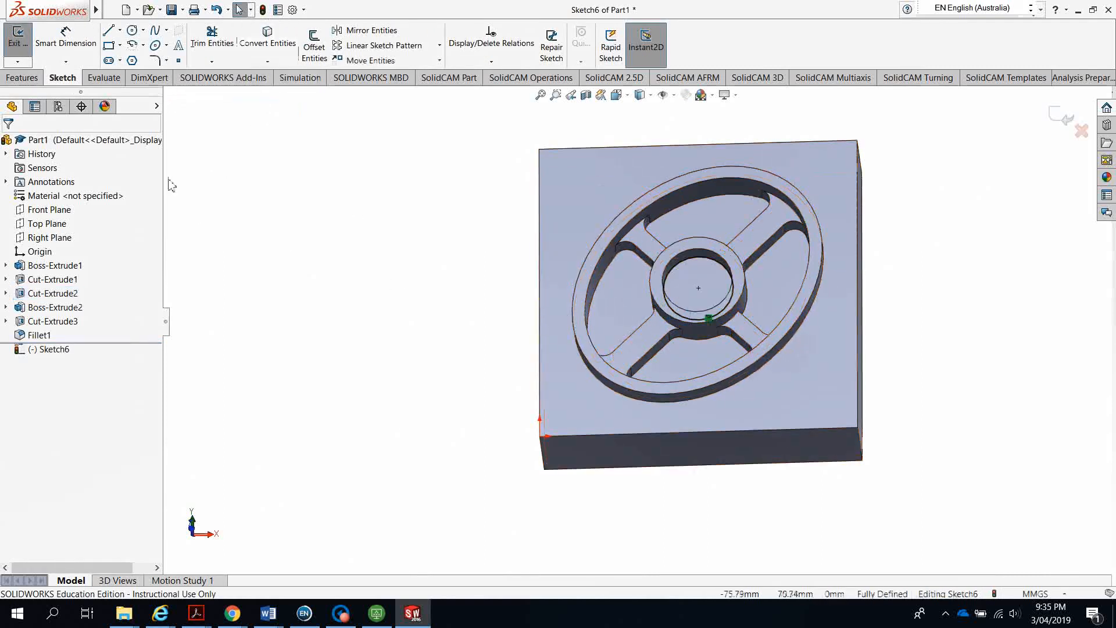
Cut the converted circle 5 mm deep
left_click(9, 79)
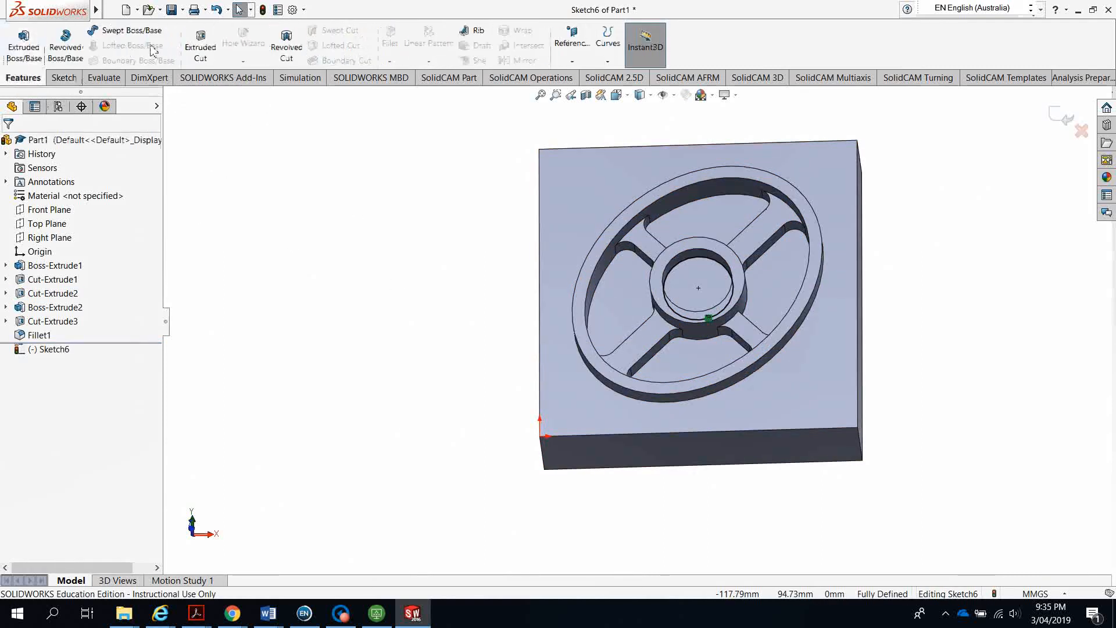
left_click(200, 46)
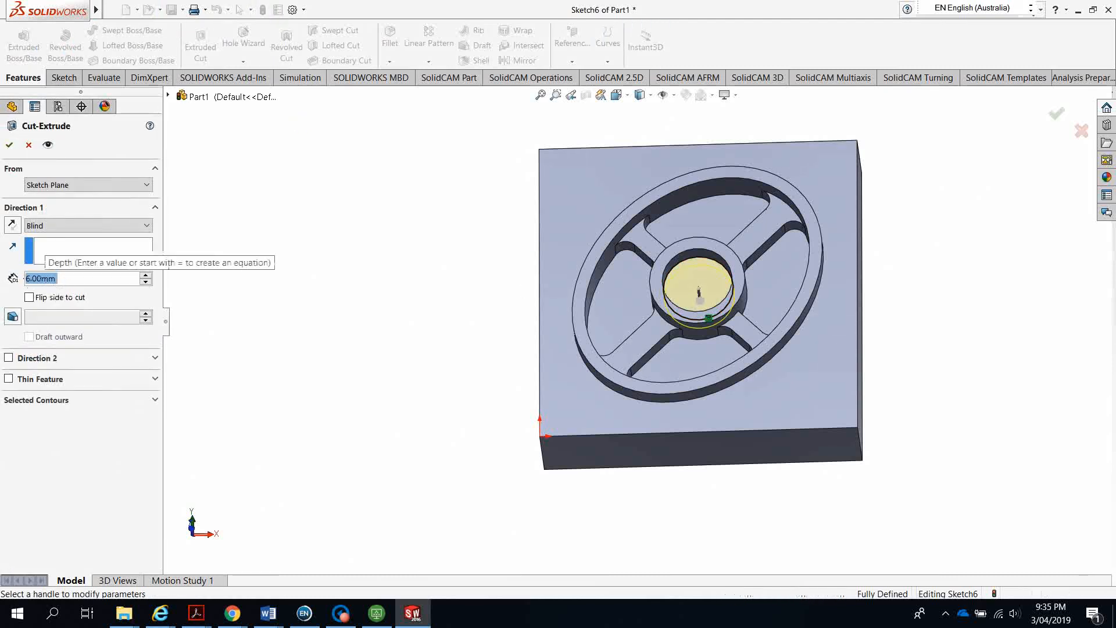
type("5")
key("Return")
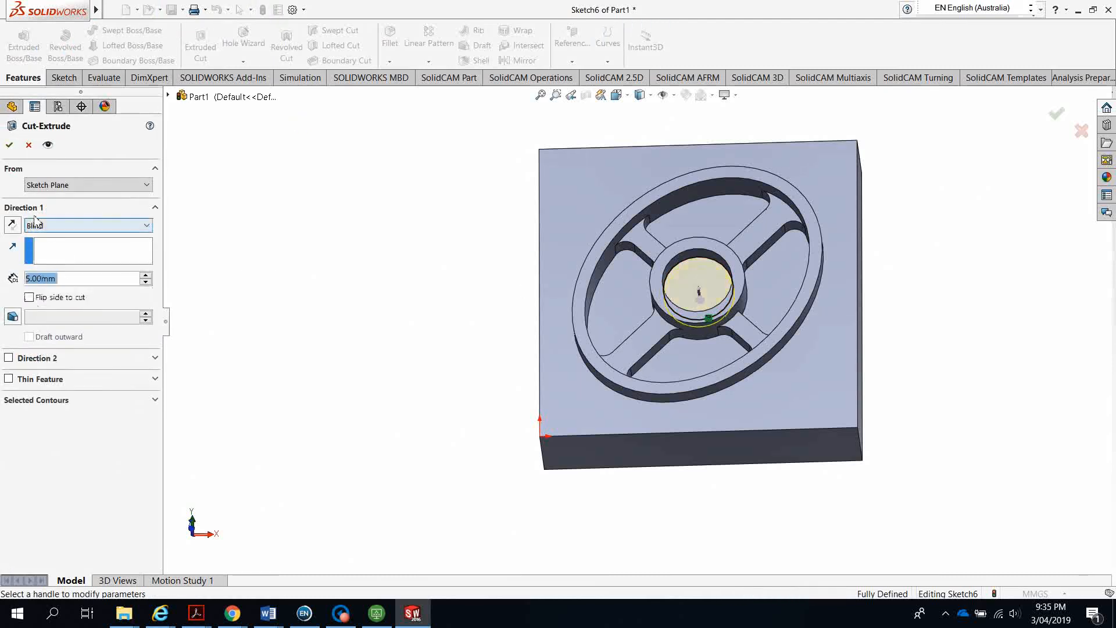
left_click(10, 145)
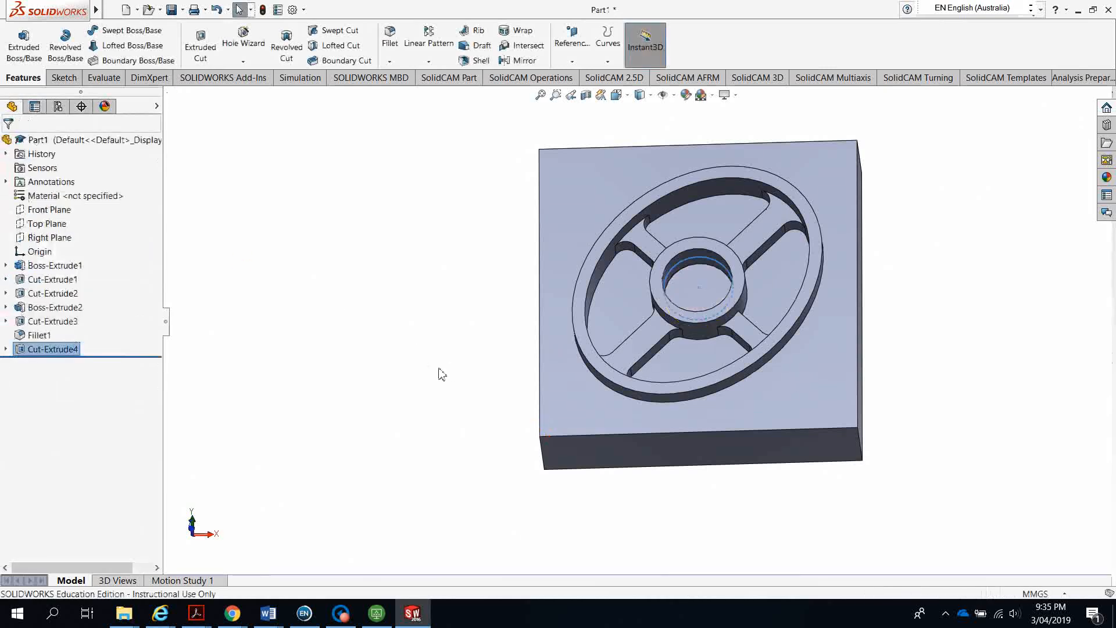
middle_click_drag(439, 374, 424, 456)
Turn the part face-on, then bring up the Part 2 CAD CAM Assessment drawing in Acrobat
left_click(464, 318)
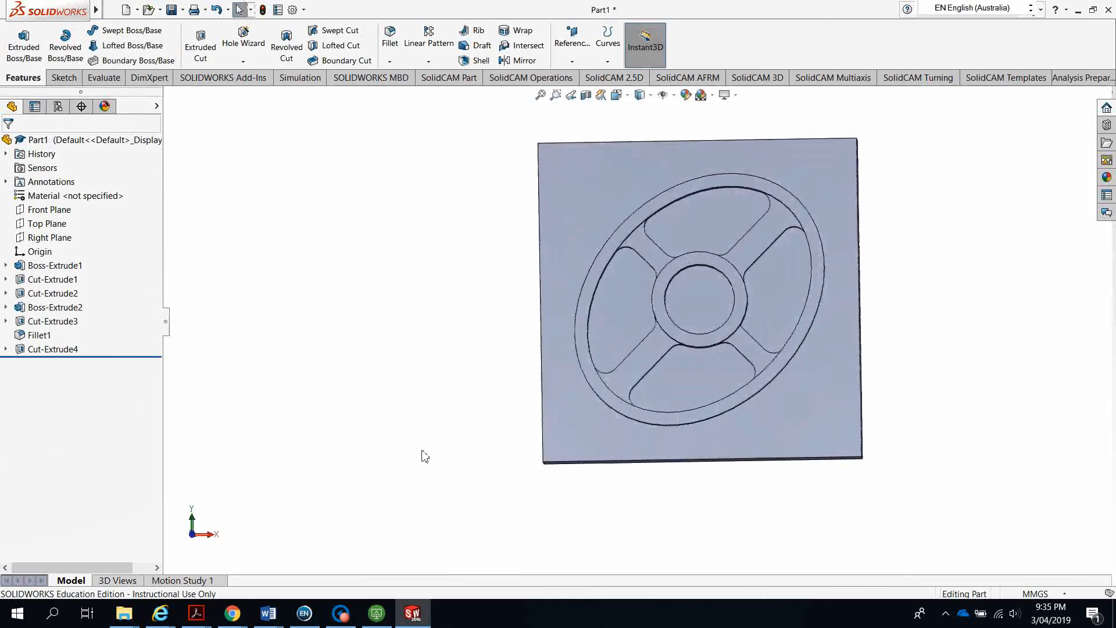
mouse_move(190, 619)
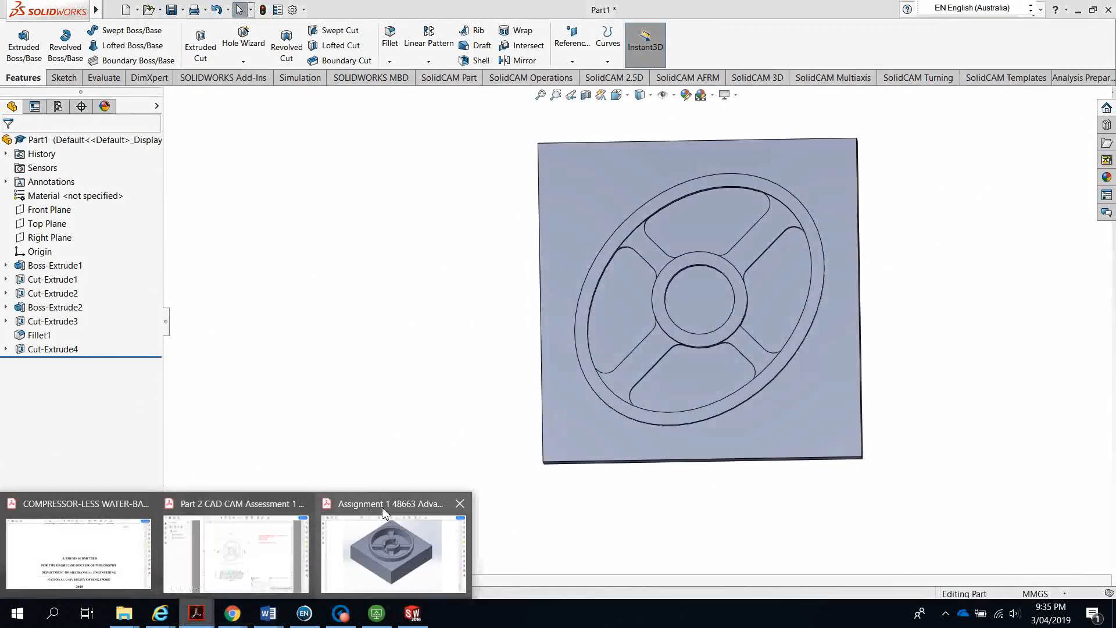
left_click(395, 555)
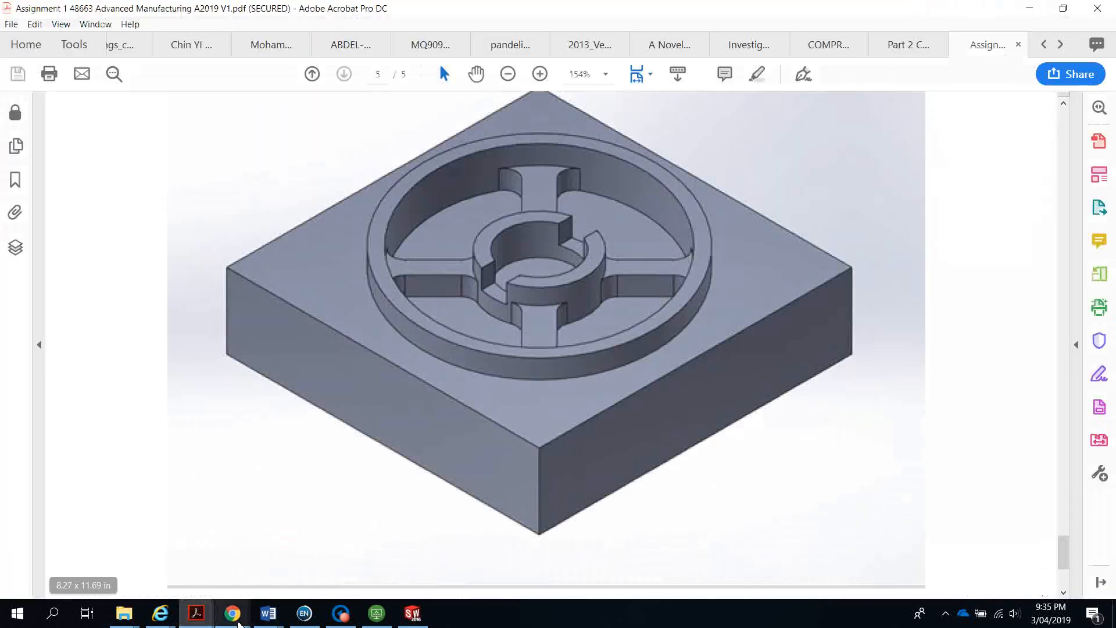
mouse_move(196, 614)
left_click(248, 515)
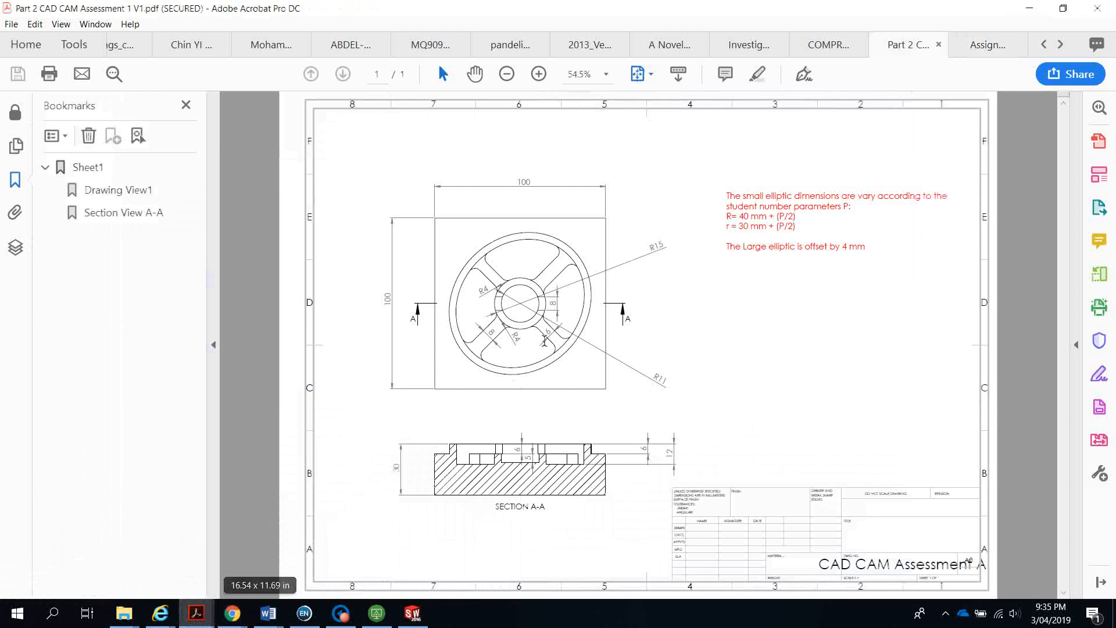
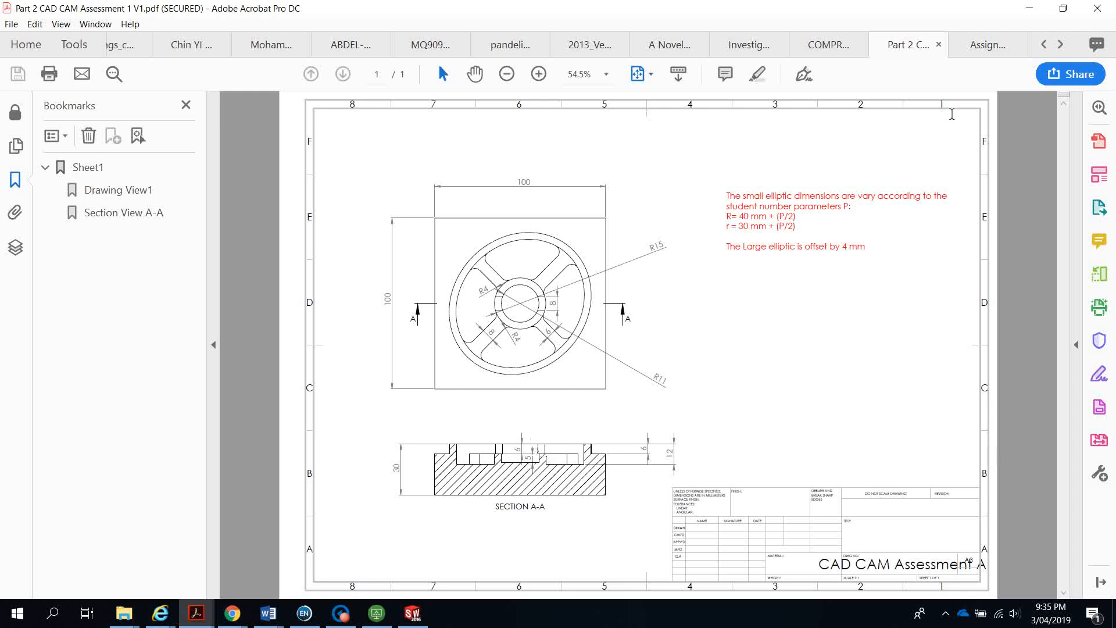
Minimize the Acrobat assessment drawing to get back to the SOLIDWORKS part
left_click(1028, 8)
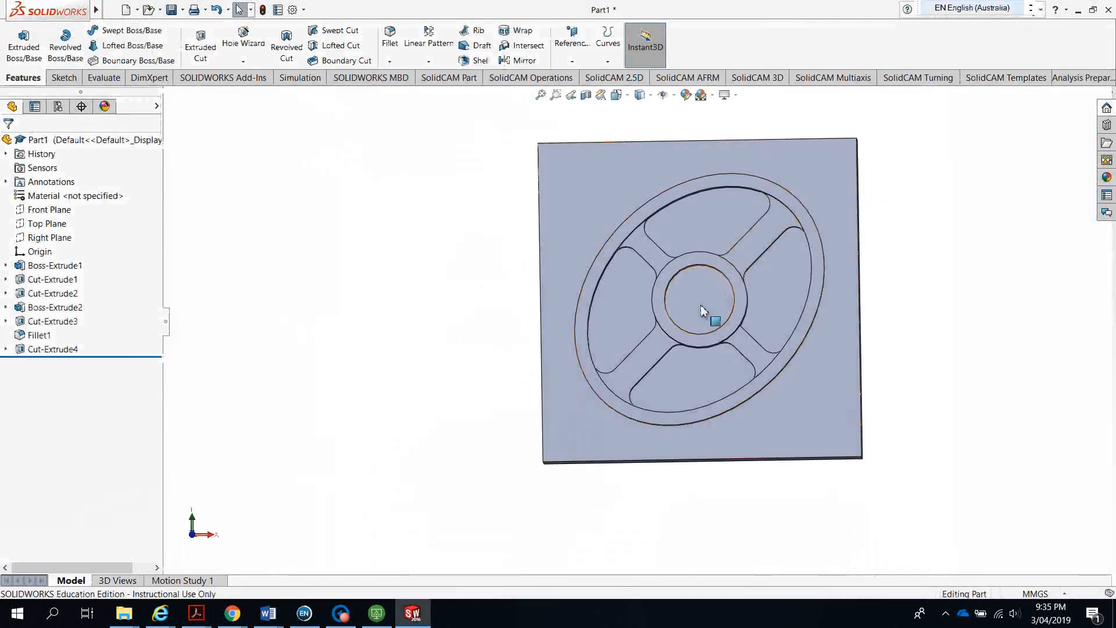
Sketch on the hub's top face and convert its inner and outer circular edges
scroll(727, 326, "down", 5)
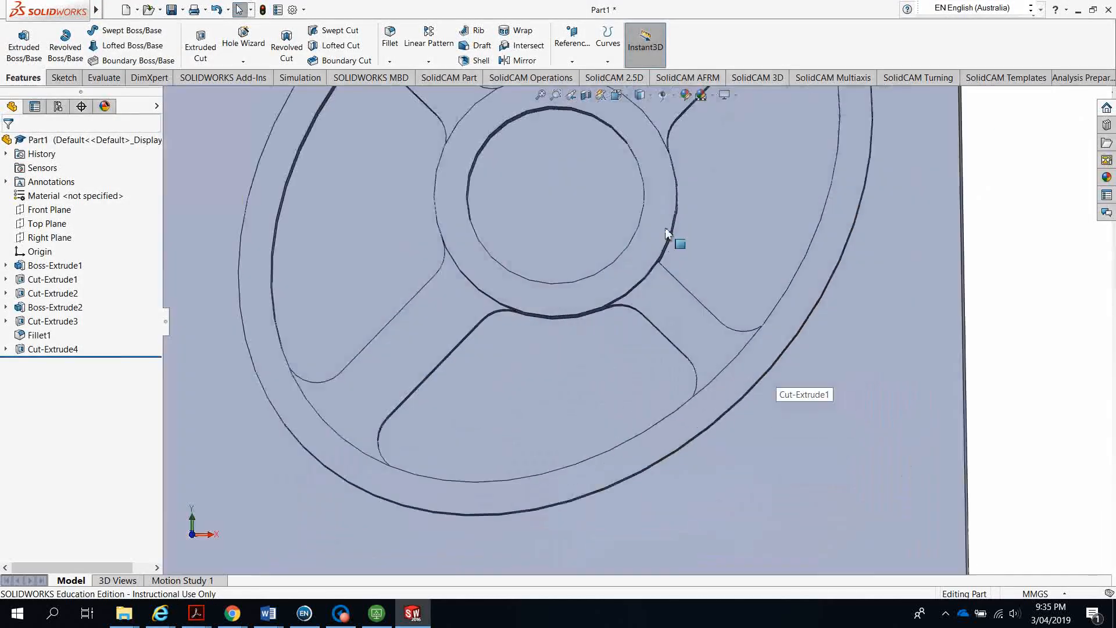
left_click(651, 229)
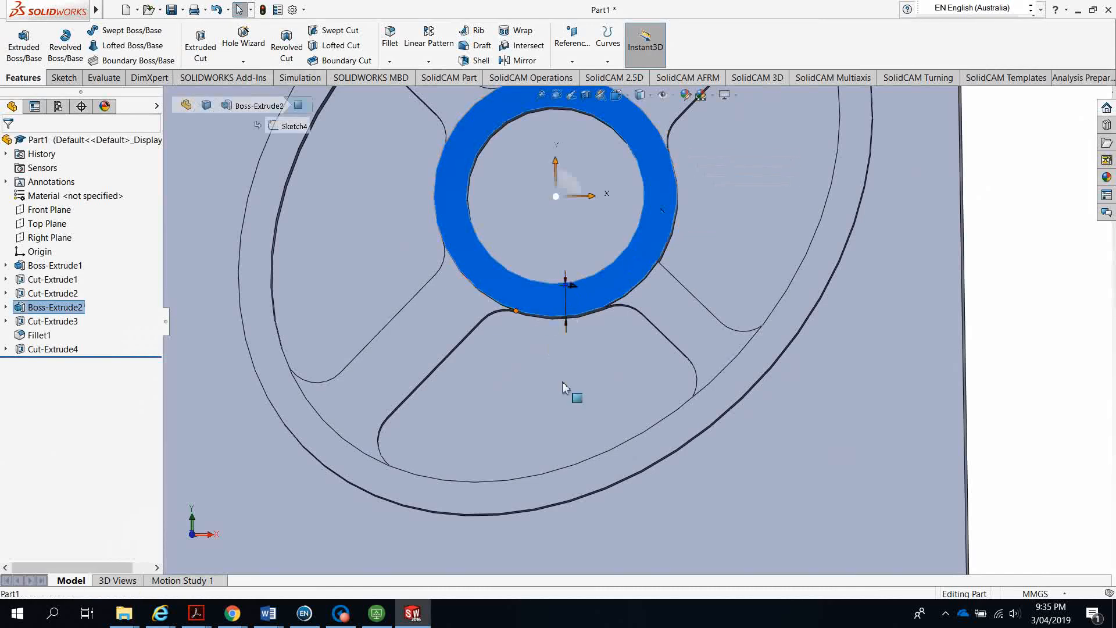
scroll(562, 384, "up", 1)
middle_click_drag(567, 302, 558, 245)
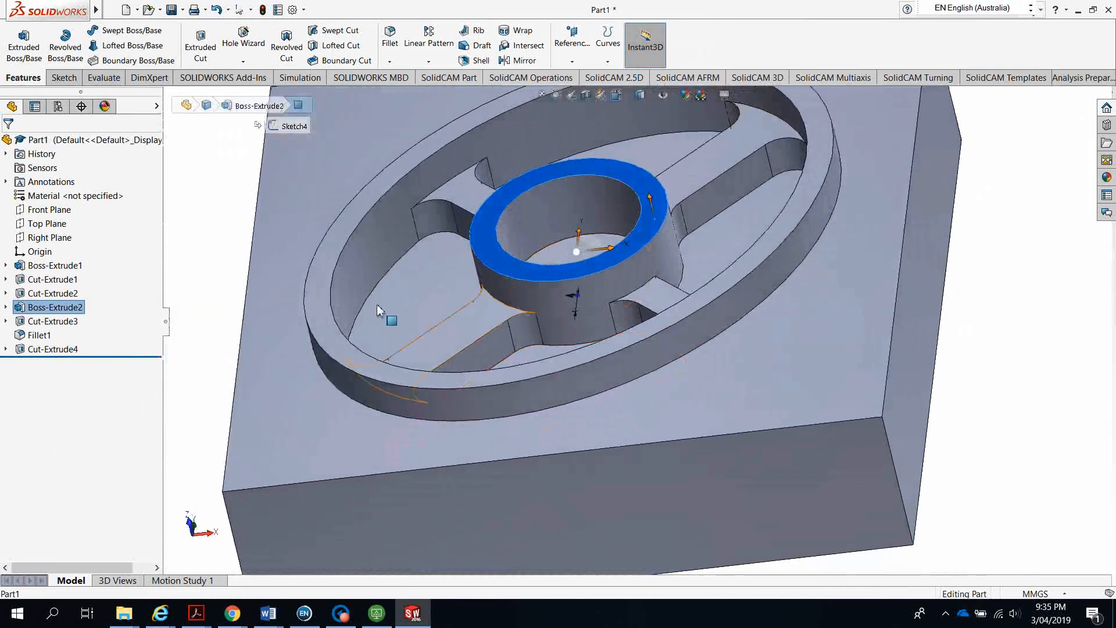
left_click(64, 77)
left_click(18, 40)
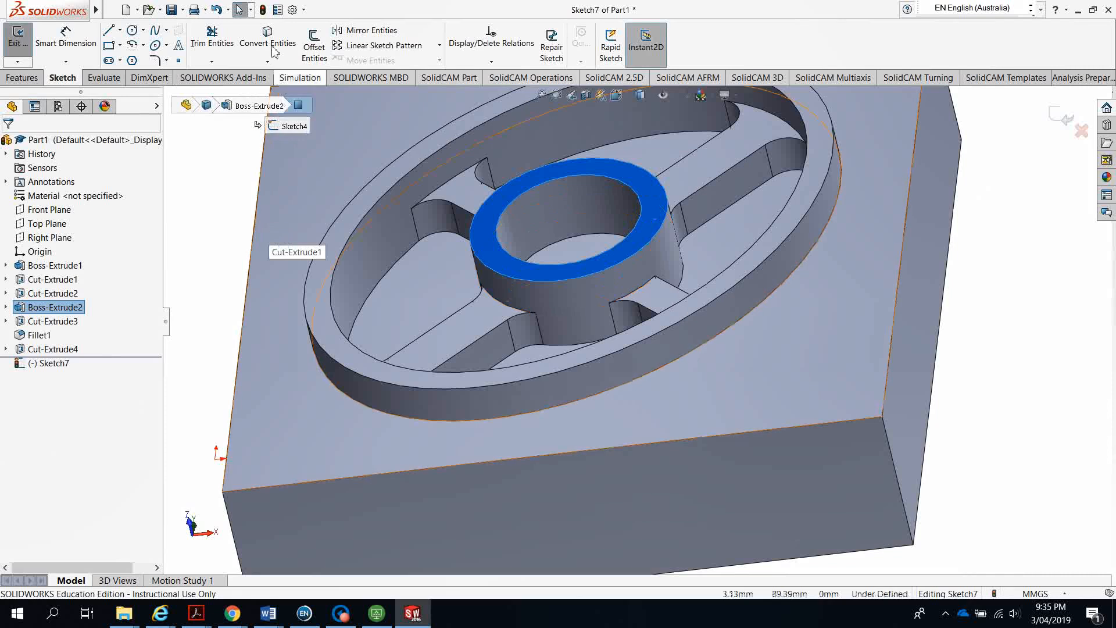
left_click(546, 186)
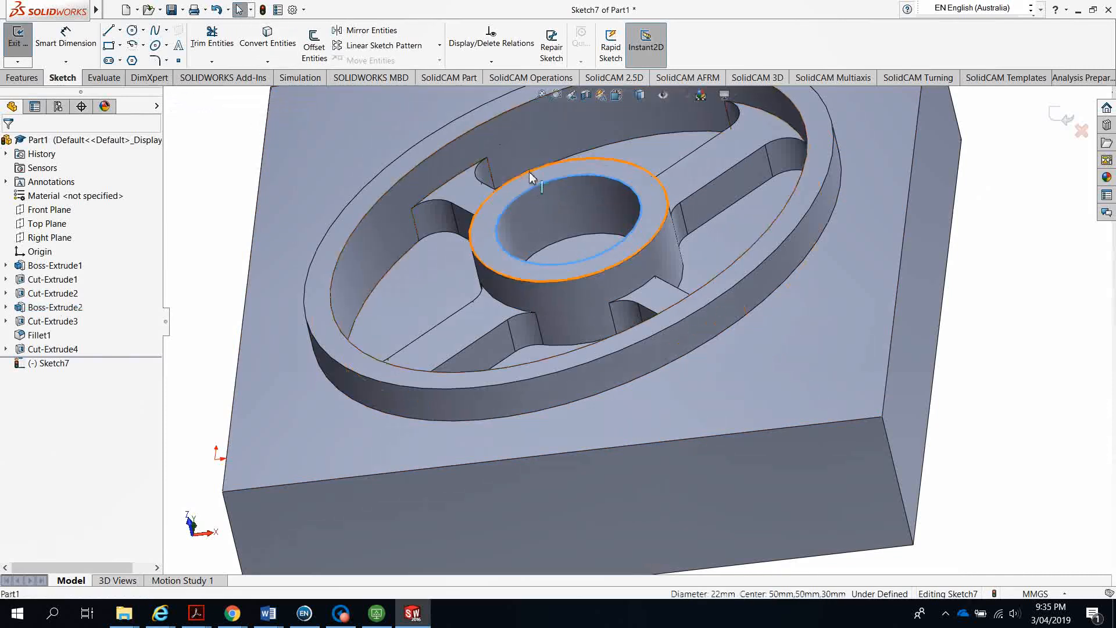
left_click(529, 172, "ctrl")
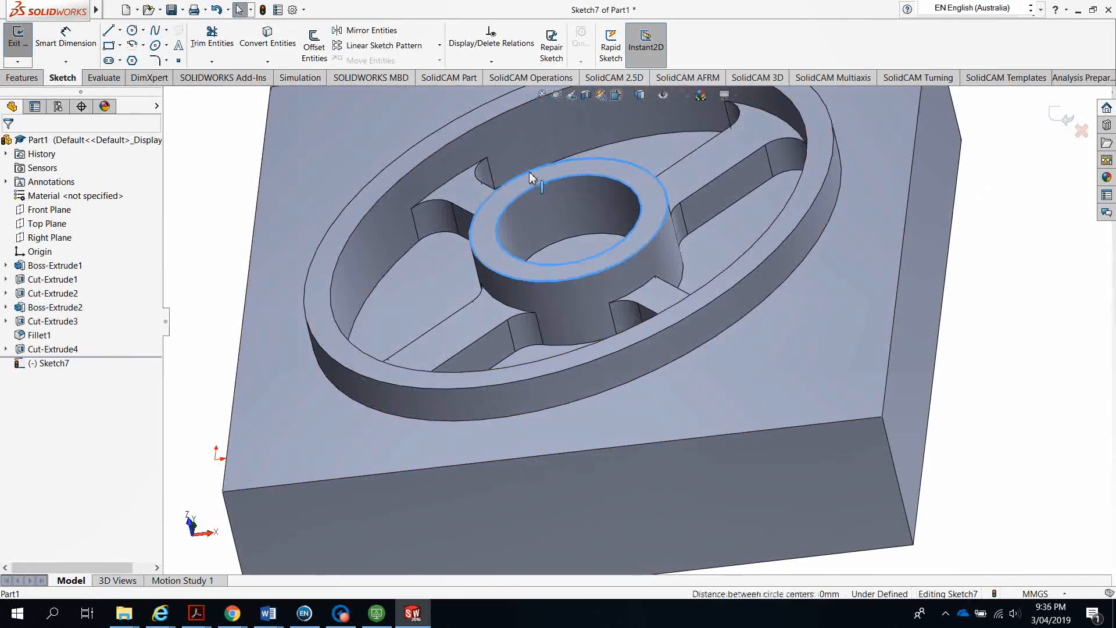
left_click(275, 51)
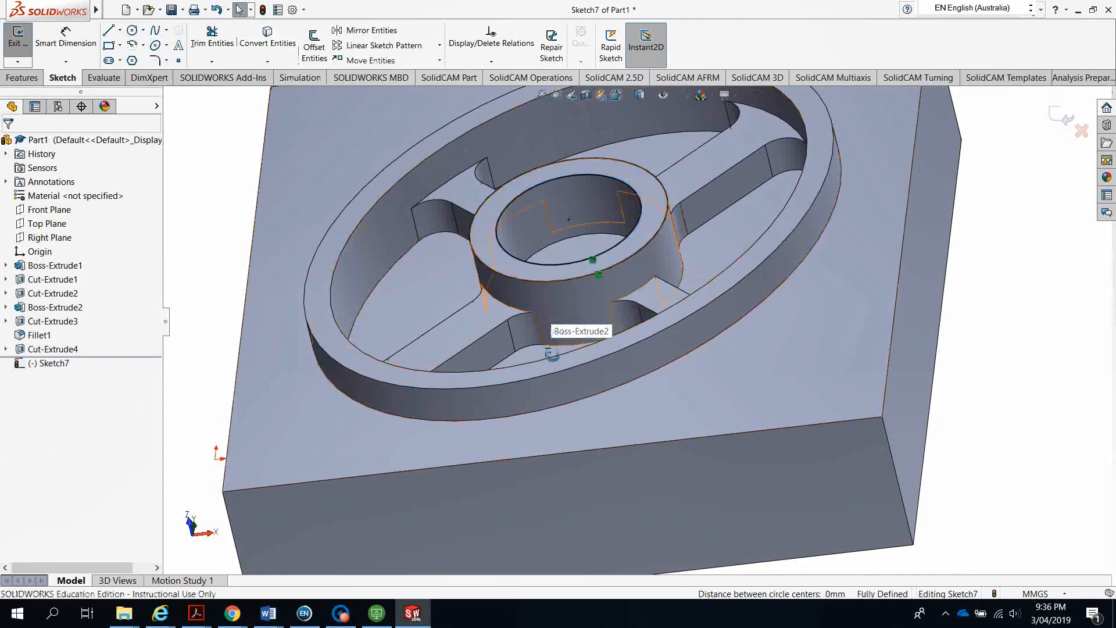
mouse_move(552, 351)
middle_mouse_down()
mouse_move(589, 426)
mouse_move(570, 438)
mouse_move(566, 476)
mouse_move(581, 480)
mouse_move(566, 476)
middle_mouse_up()
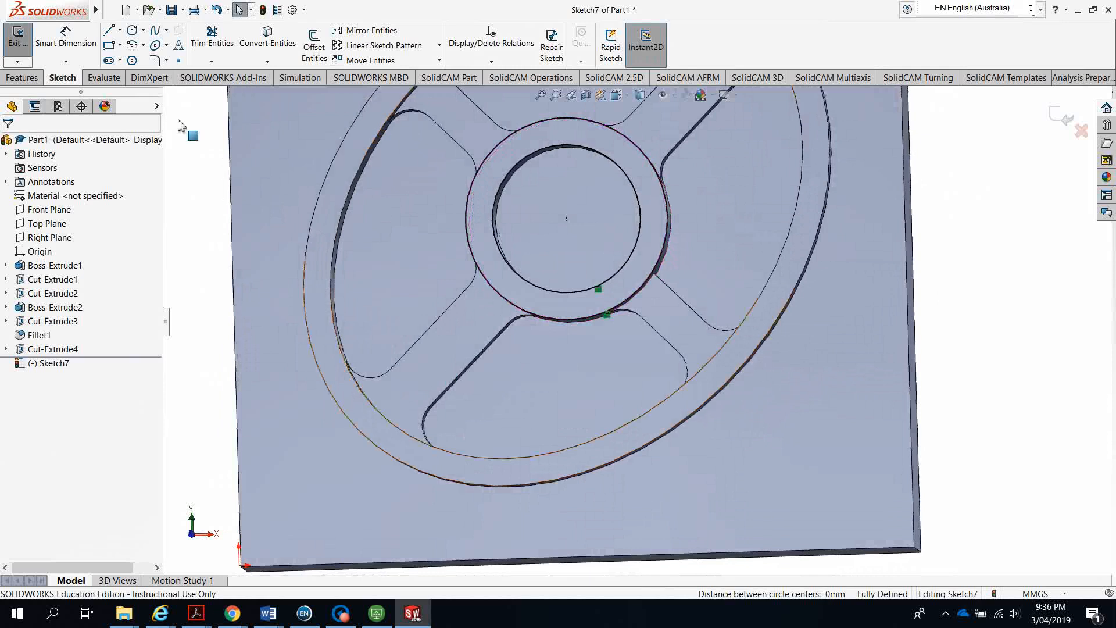
Draw a 30 mm horizontal line across the hub and offset it 4 mm both ways
left_click(109, 33)
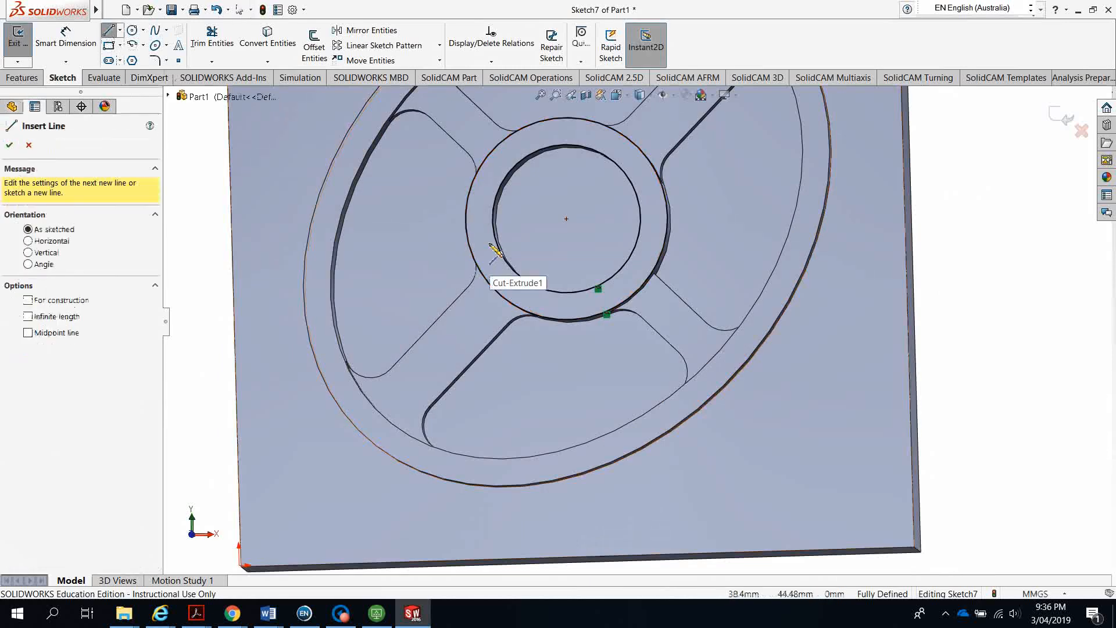
left_click(465, 222)
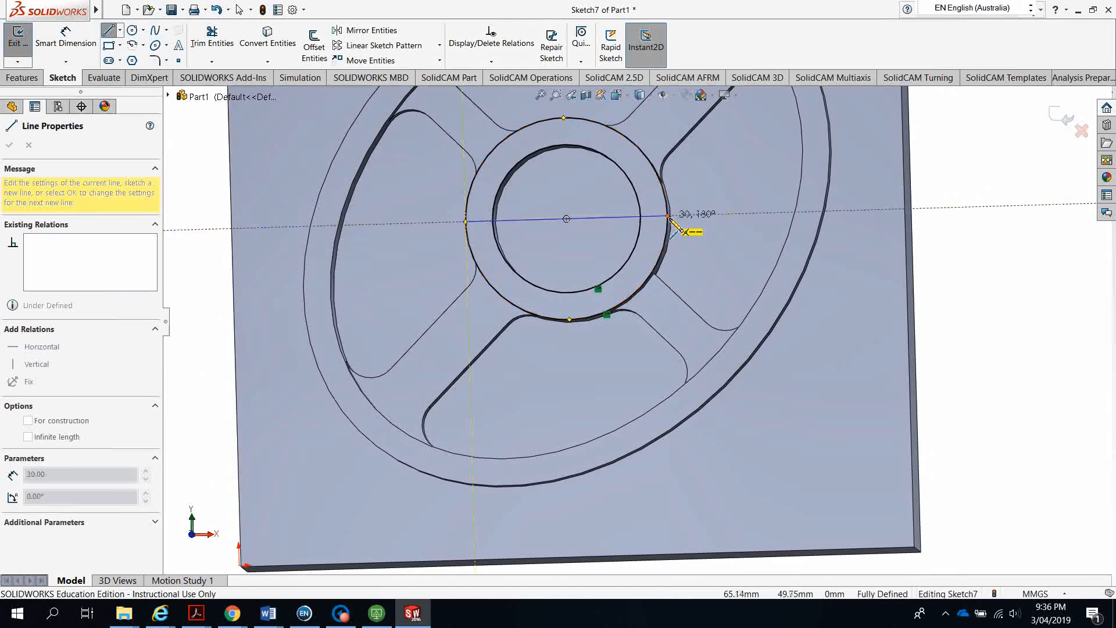
left_click(669, 216)
key("Escape")
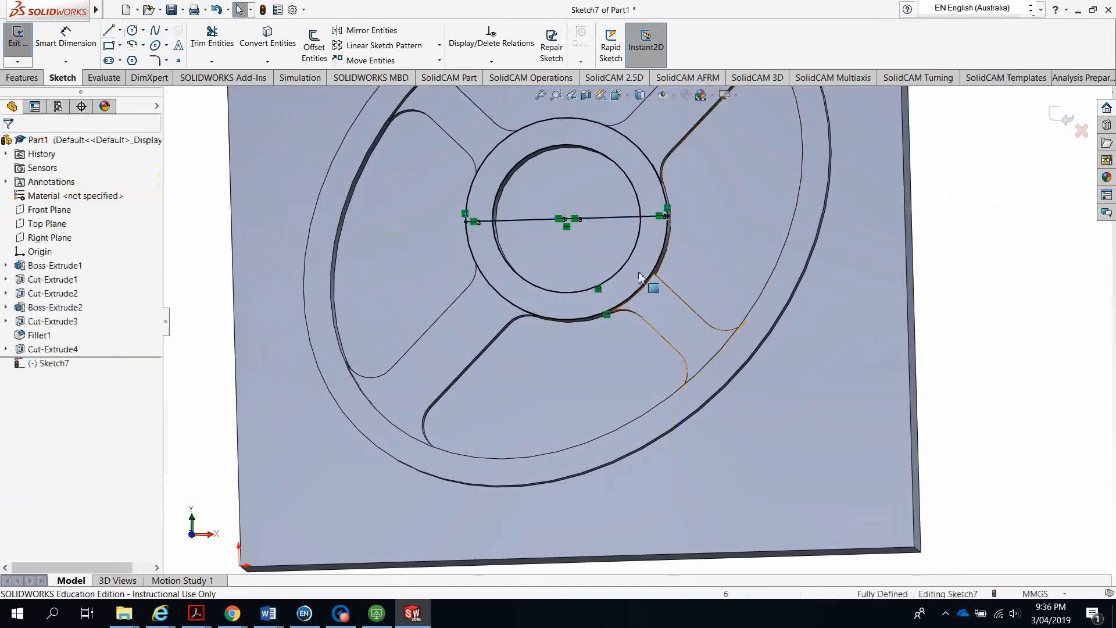
left_click(612, 217)
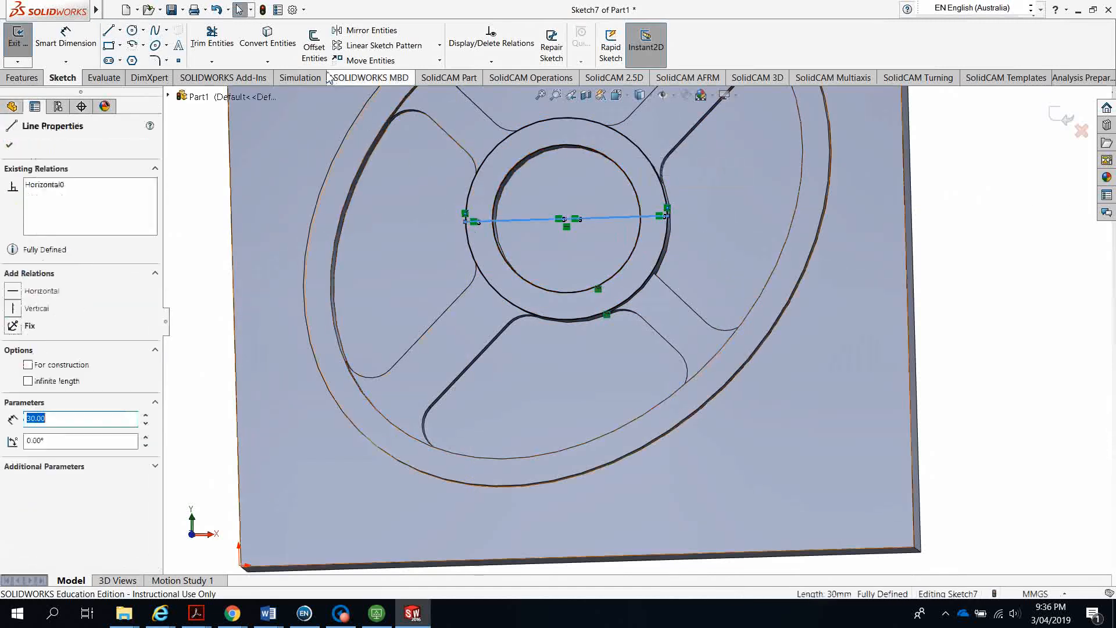
left_click(314, 45)
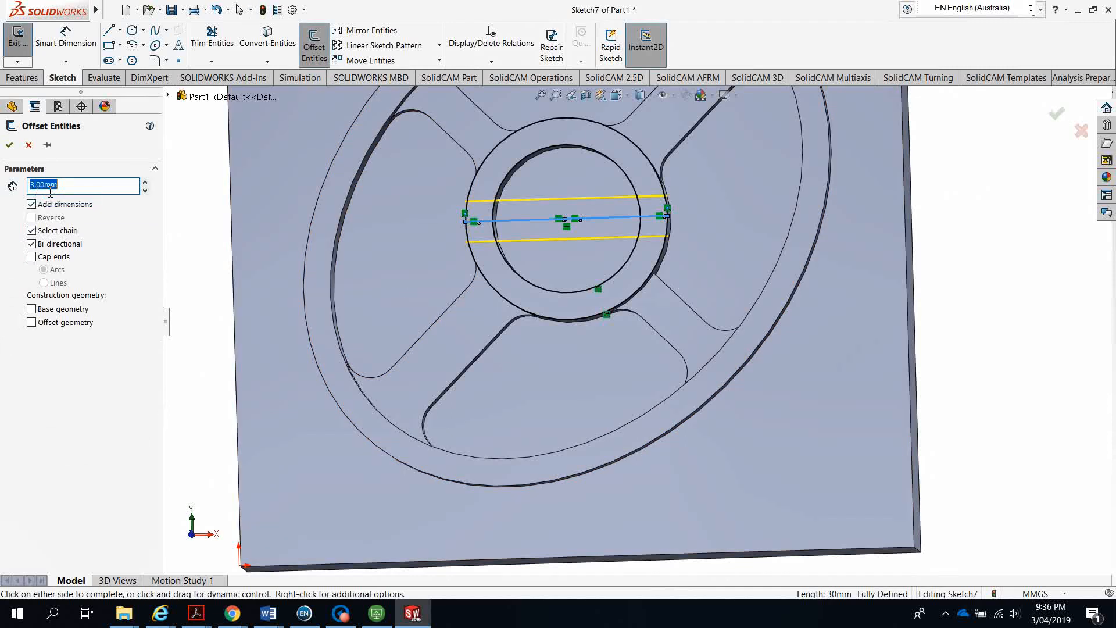
type("4")
key("Return")
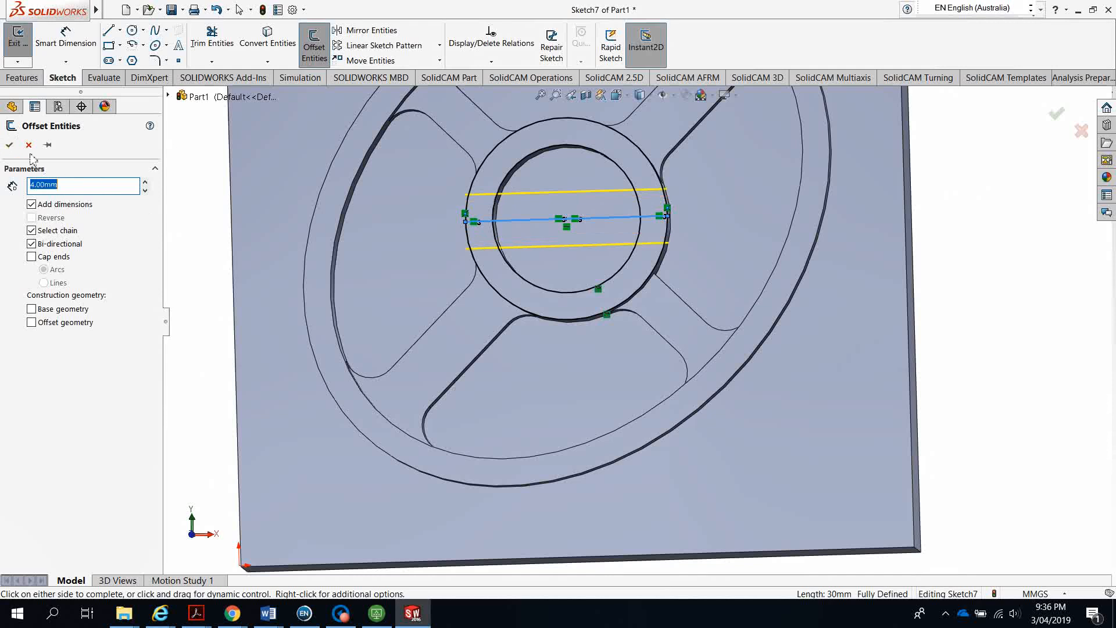
left_click(9, 144)
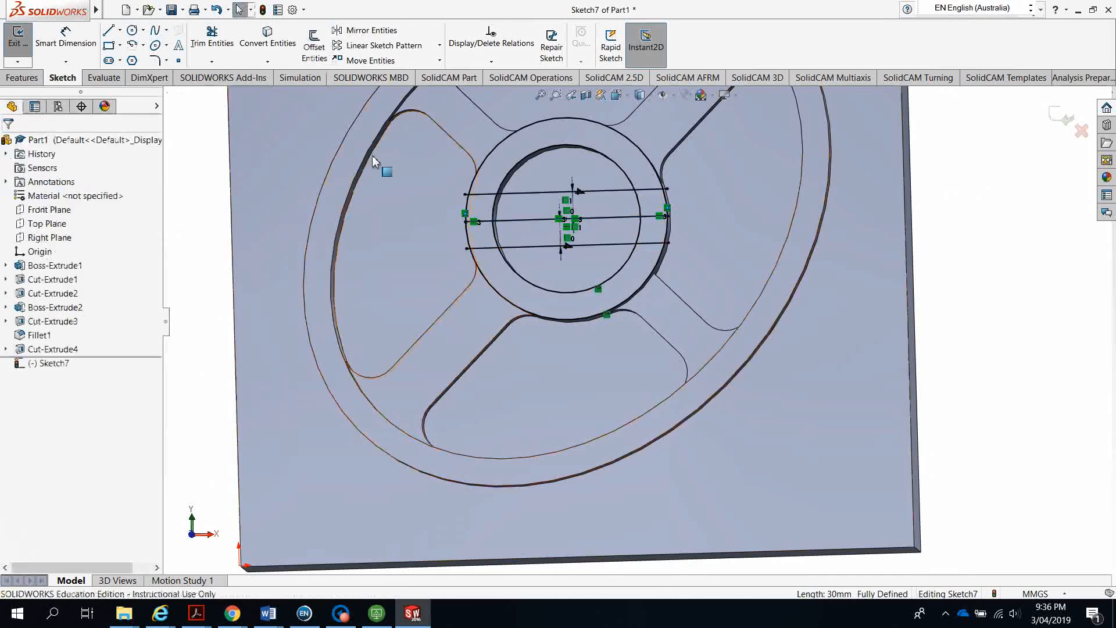
Trim the line pieces inside the hub's inner circle and the right middle segment
left_click(212, 36)
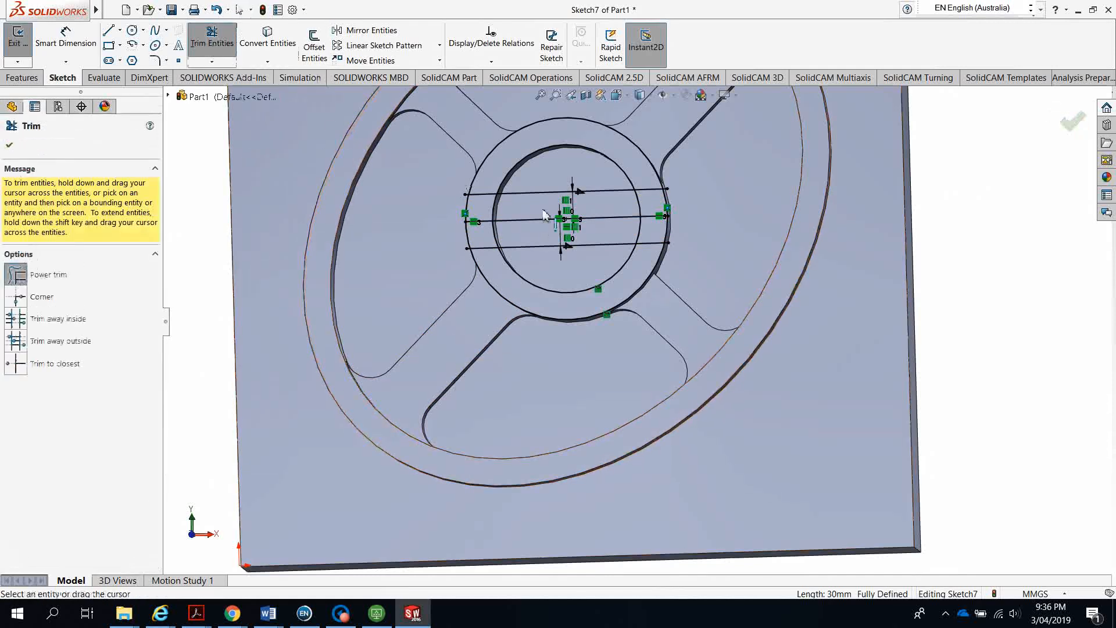
mouse_move(535, 181)
left_mouse_down()
mouse_move(548, 249)
mouse_move(576, 256)
mouse_move(484, 231)
mouse_move(541, 252)
mouse_move(538, 274)
left_mouse_up()
scroll(445, 202, "down", 5)
left_click_drag(970, 233, 975, 246)
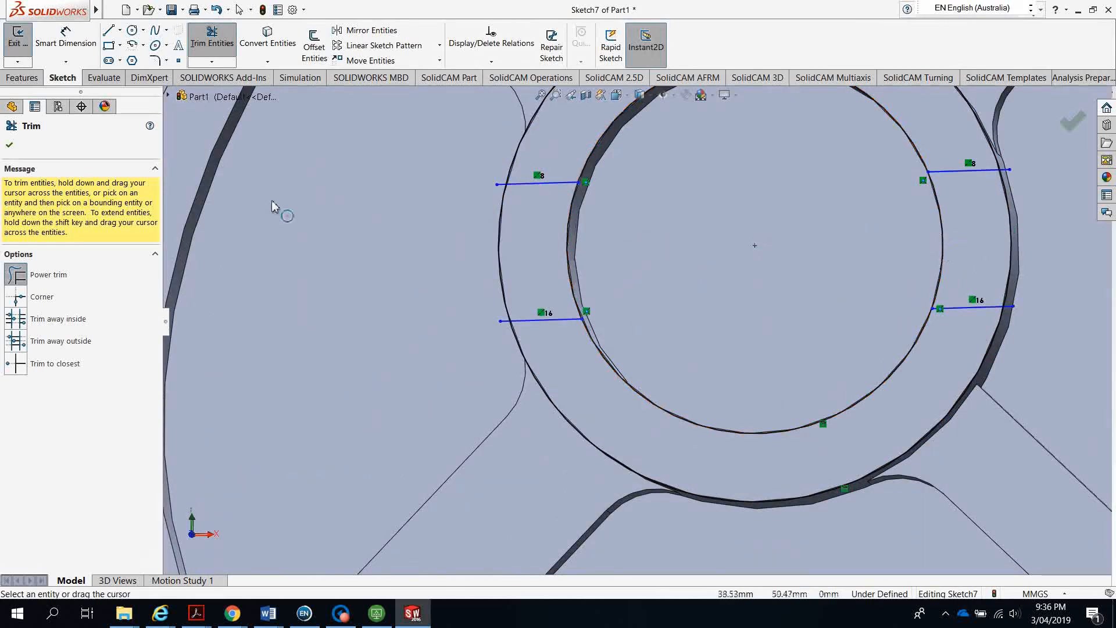
left_click(10, 145)
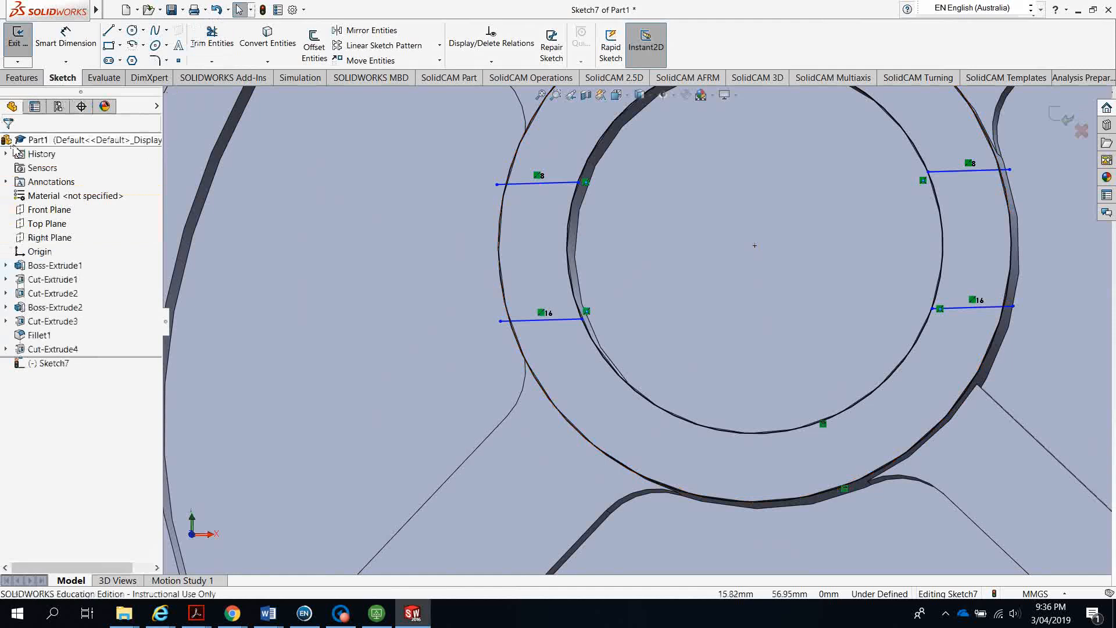
Cut the left and right hub slot regions 6 mm deep
left_click(21, 78)
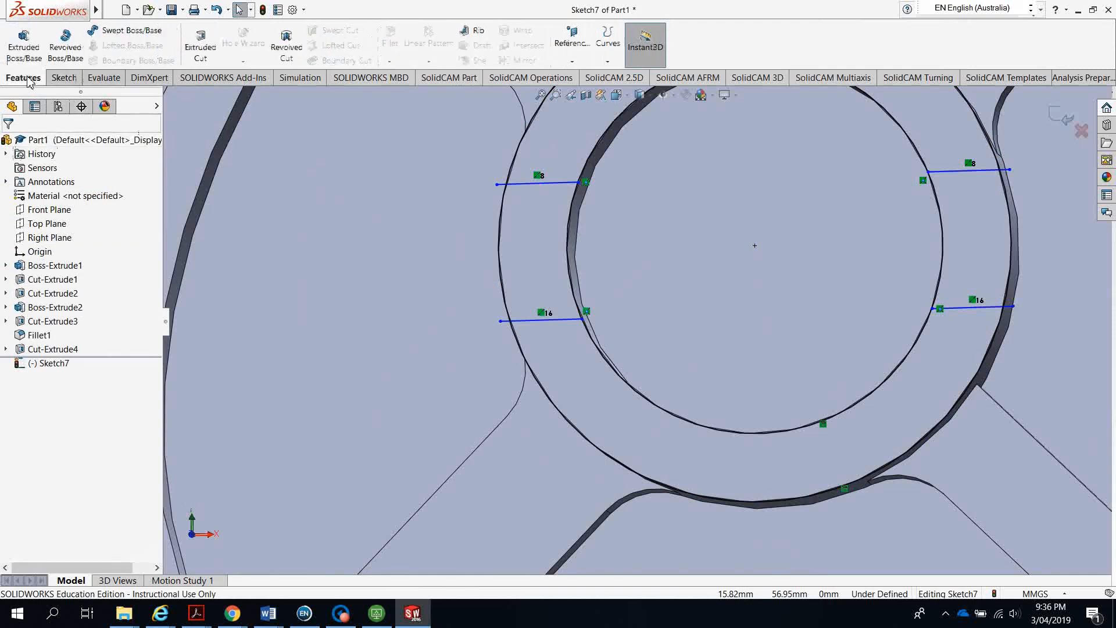
left_click(200, 46)
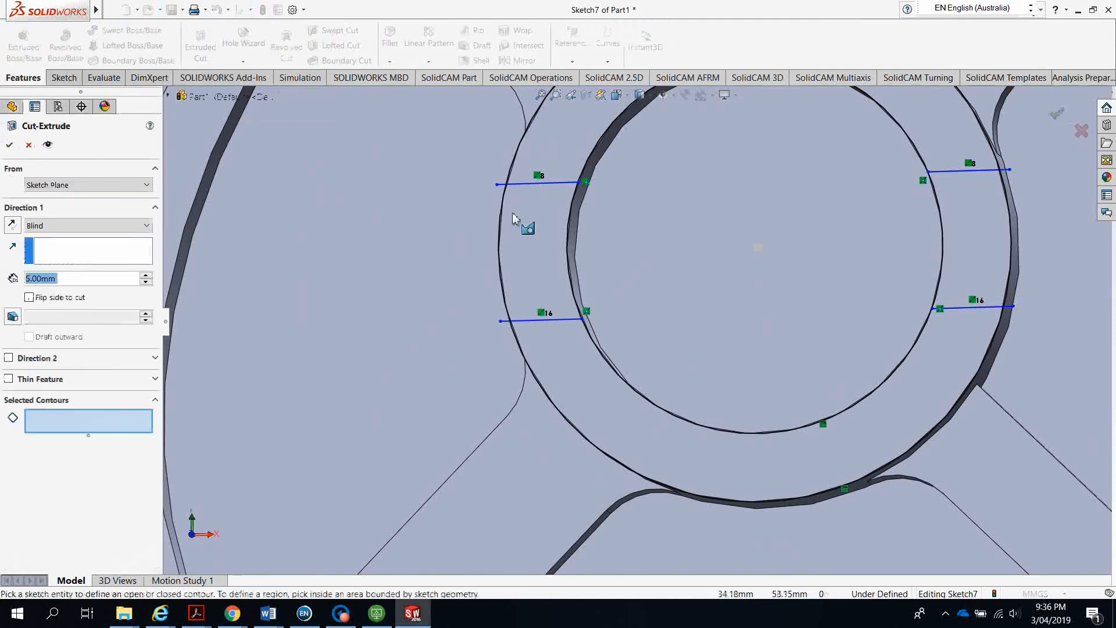
left_click(553, 241)
left_click(998, 259)
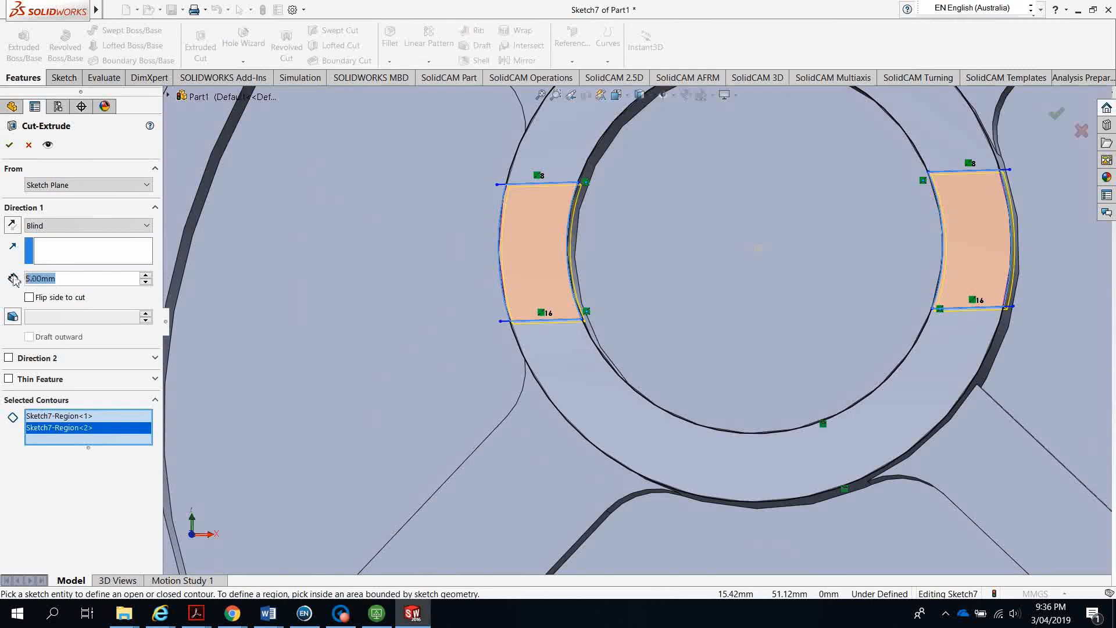
type("6")
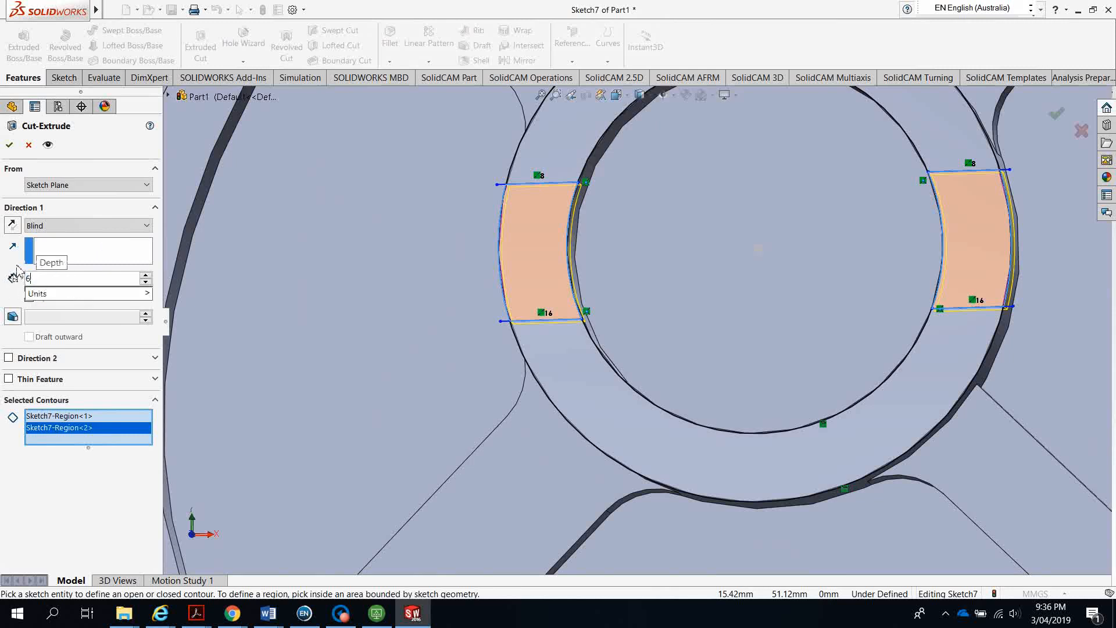
key("Return")
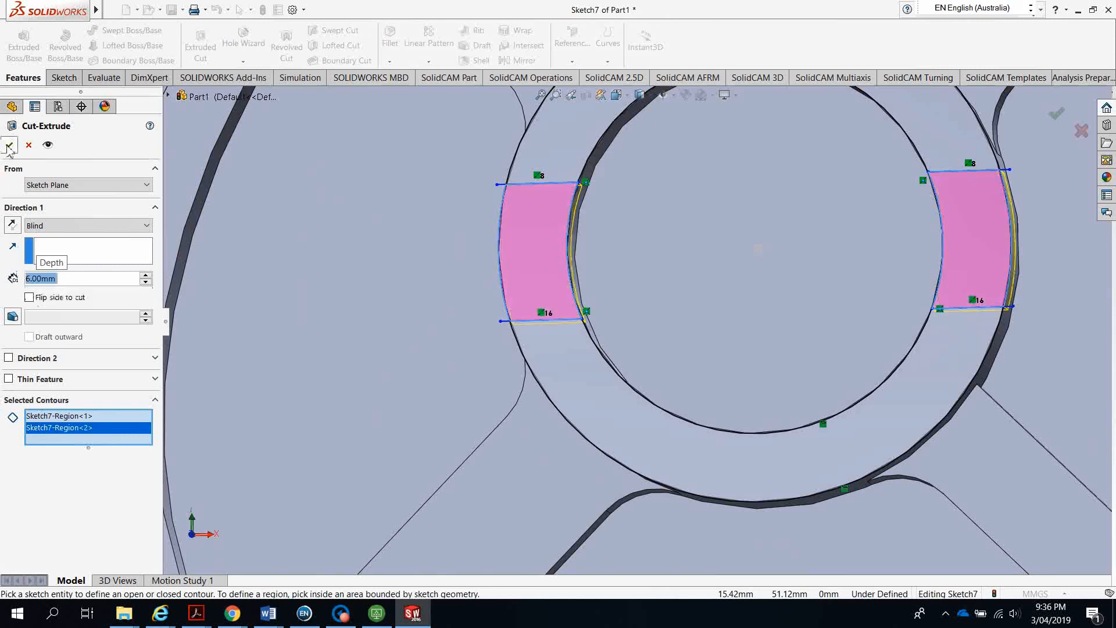
left_click(10, 146)
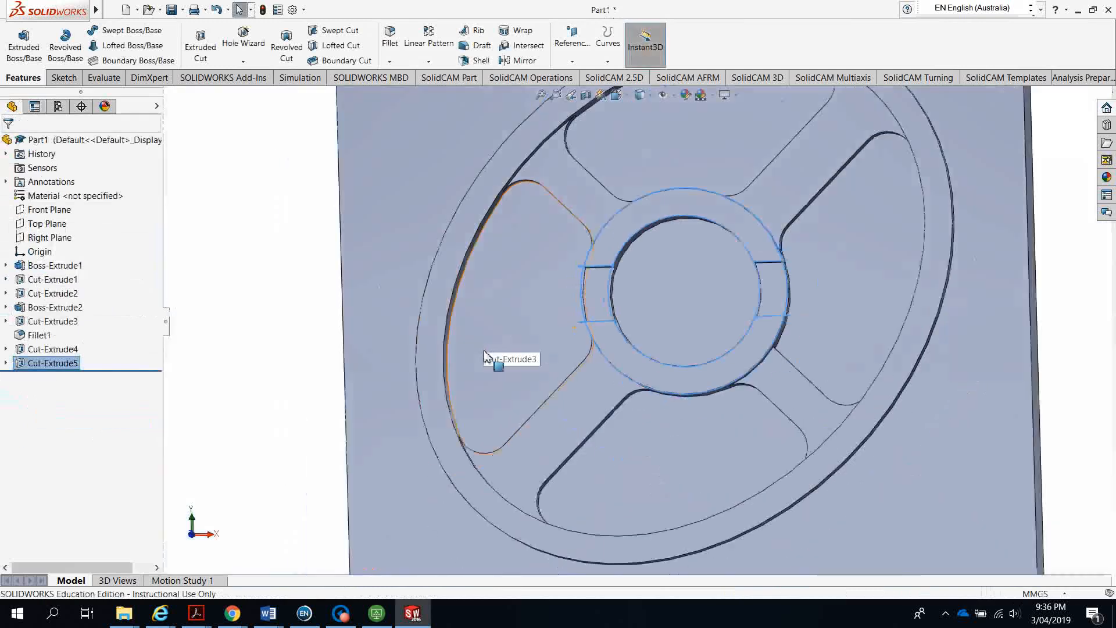
Orbit the finished part to an isometric view and drop down the save options
scroll(485, 377, "up", 3)
middle_click_drag(500, 391, 430, 441)
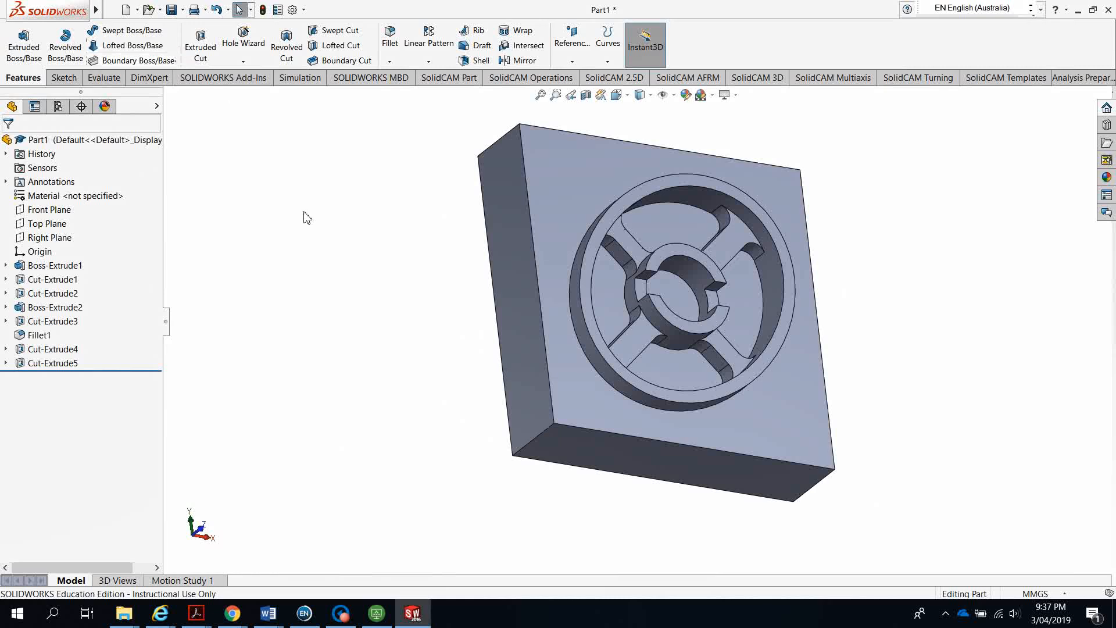
left_click(183, 11)
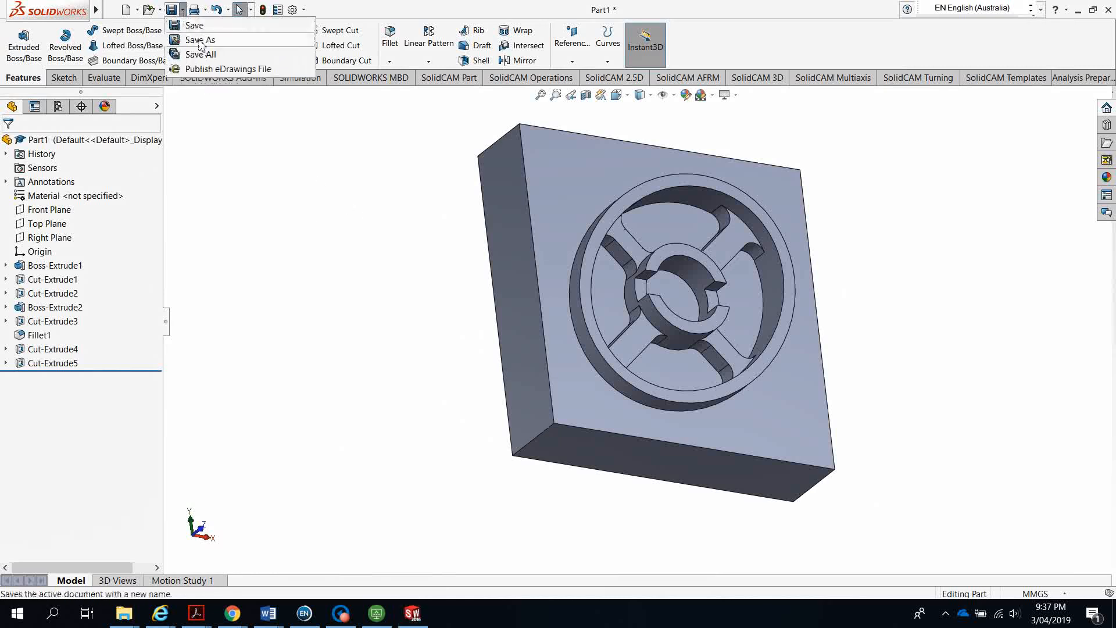
Browse This PC and the network Documents drive in Save As, then cancel and switch to VMware Horizon
left_click(198, 40)
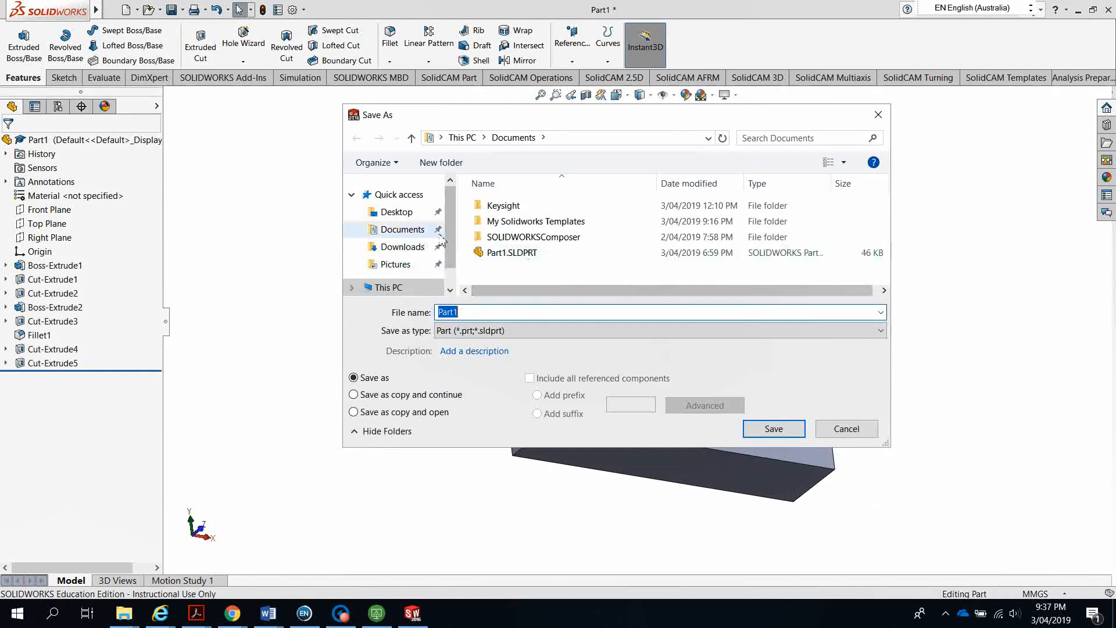
scroll(446, 279, "down", 1)
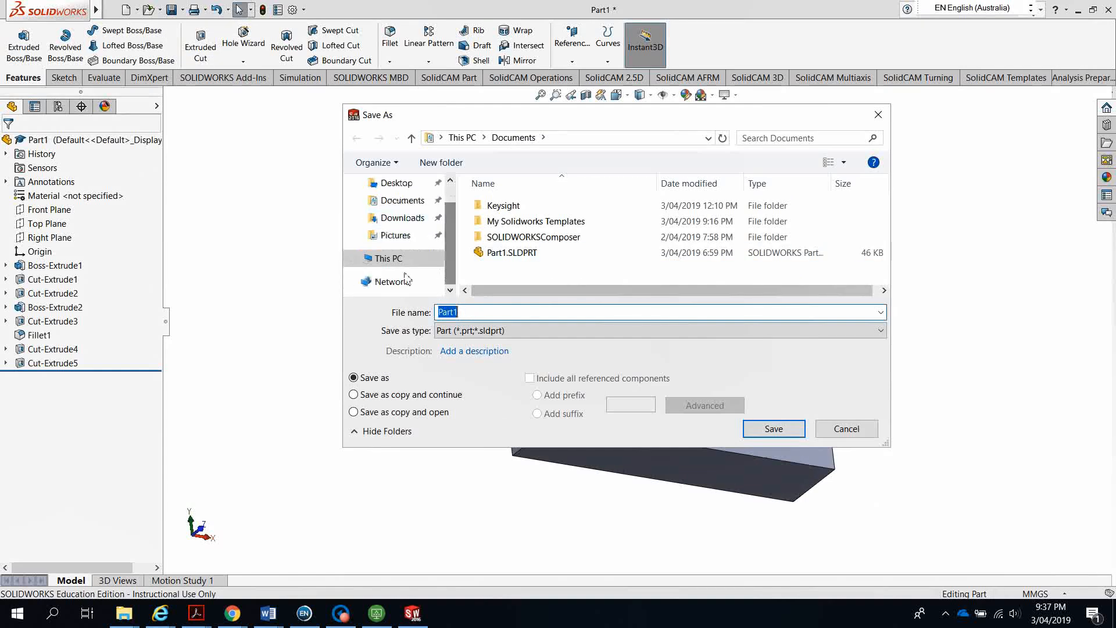
left_click(352, 260)
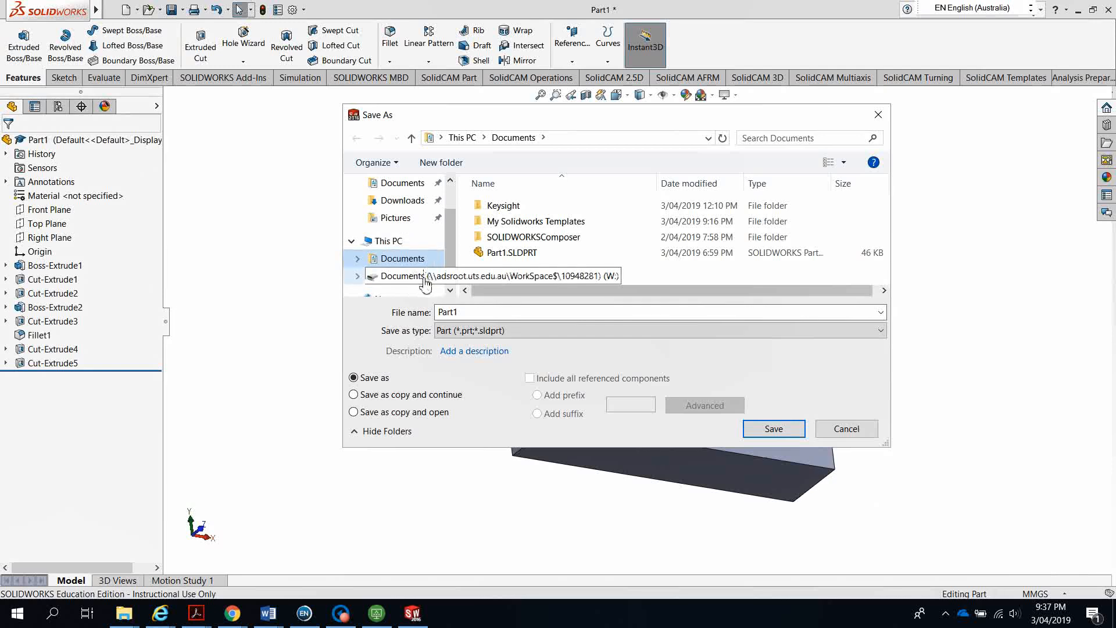
left_click(358, 277)
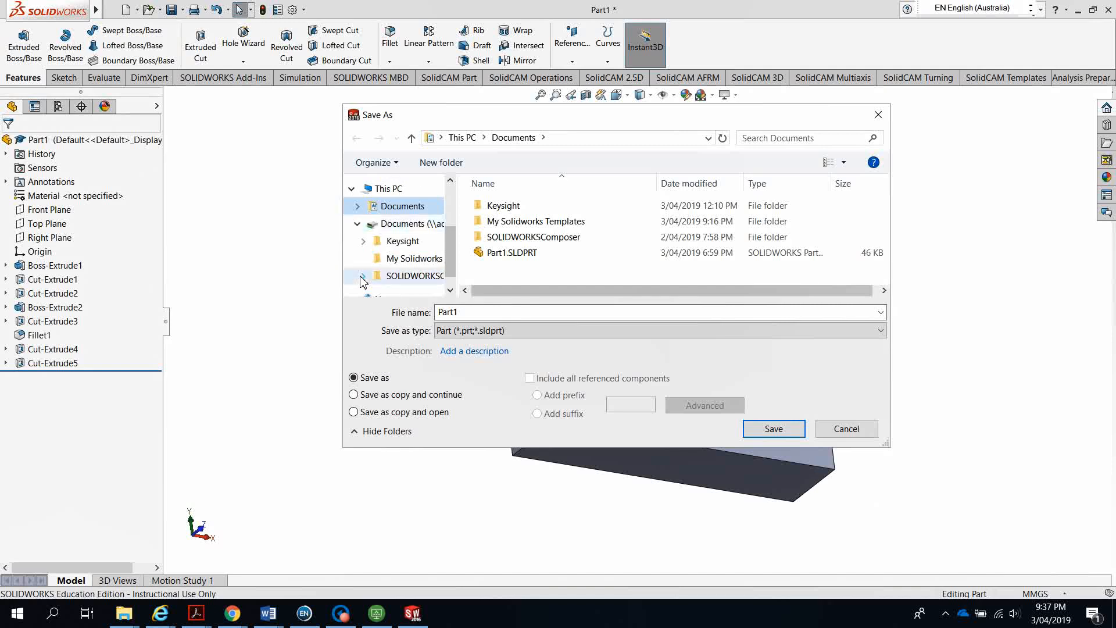
scroll(449, 266, "down", 1)
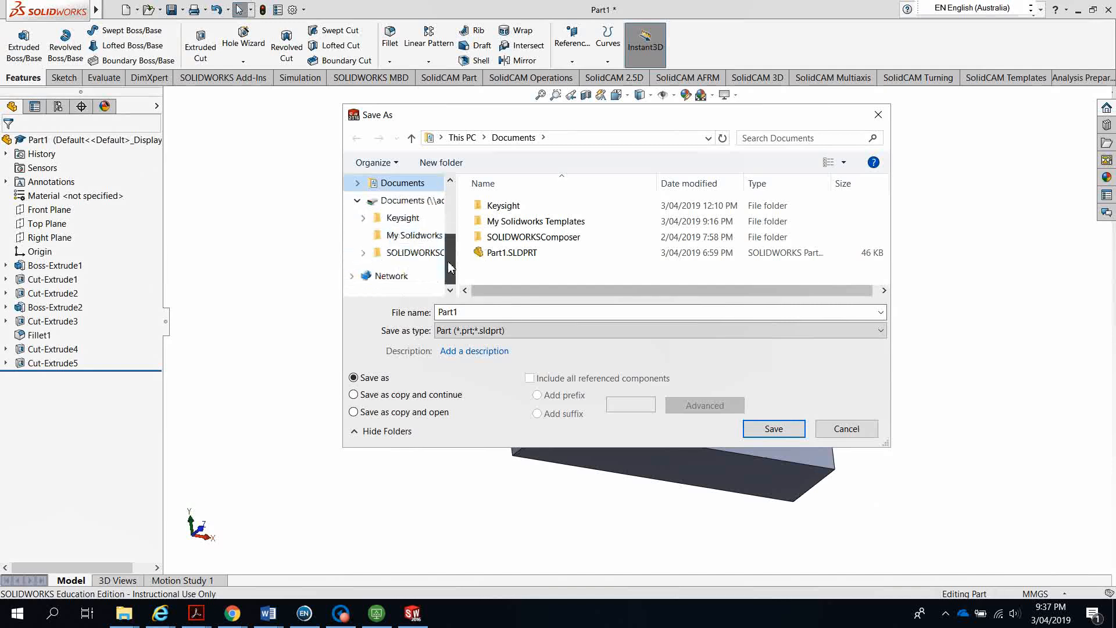
left_click_drag(449, 267, 449, 250)
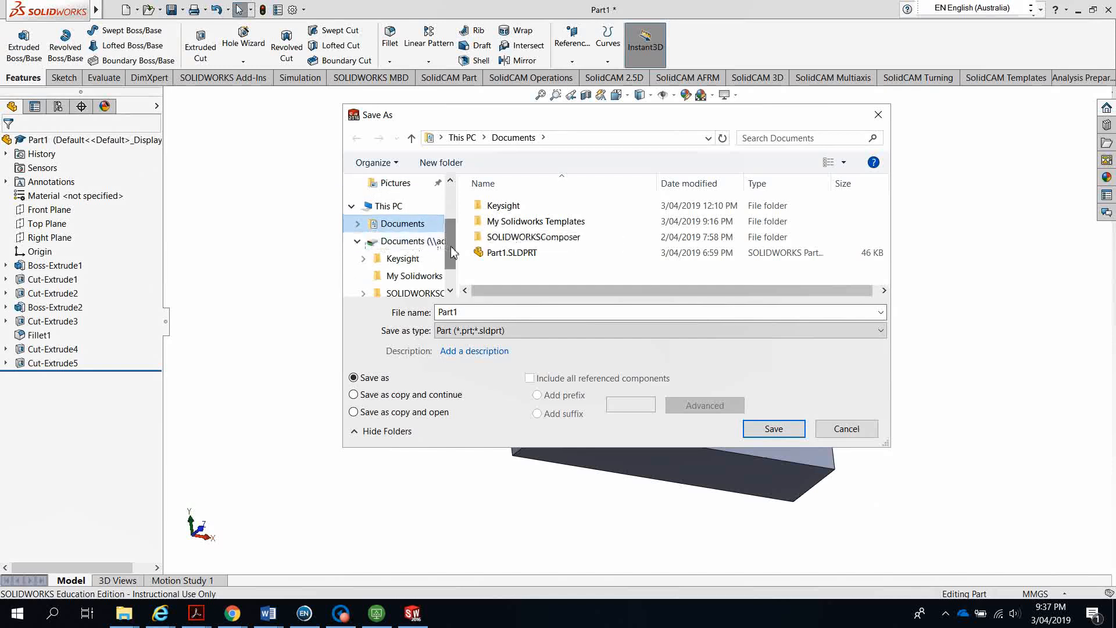
mouse_move(453, 251)
left_mouse_down()
mouse_move(451, 267)
mouse_move(449, 258)
left_mouse_up()
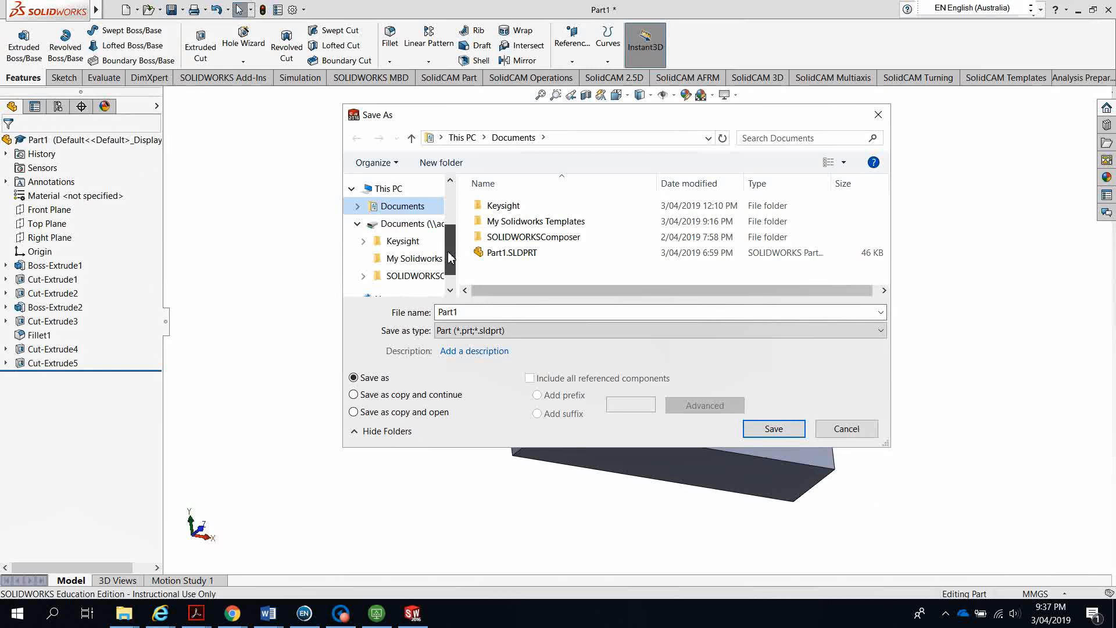
left_click_drag(449, 263, 449, 269)
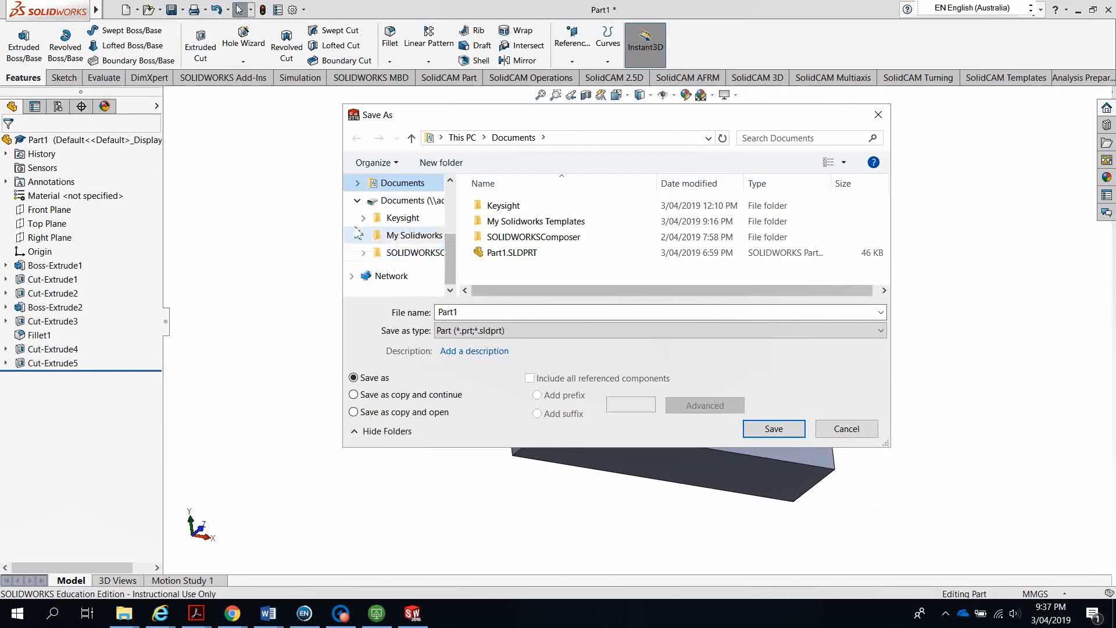
left_click(357, 202)
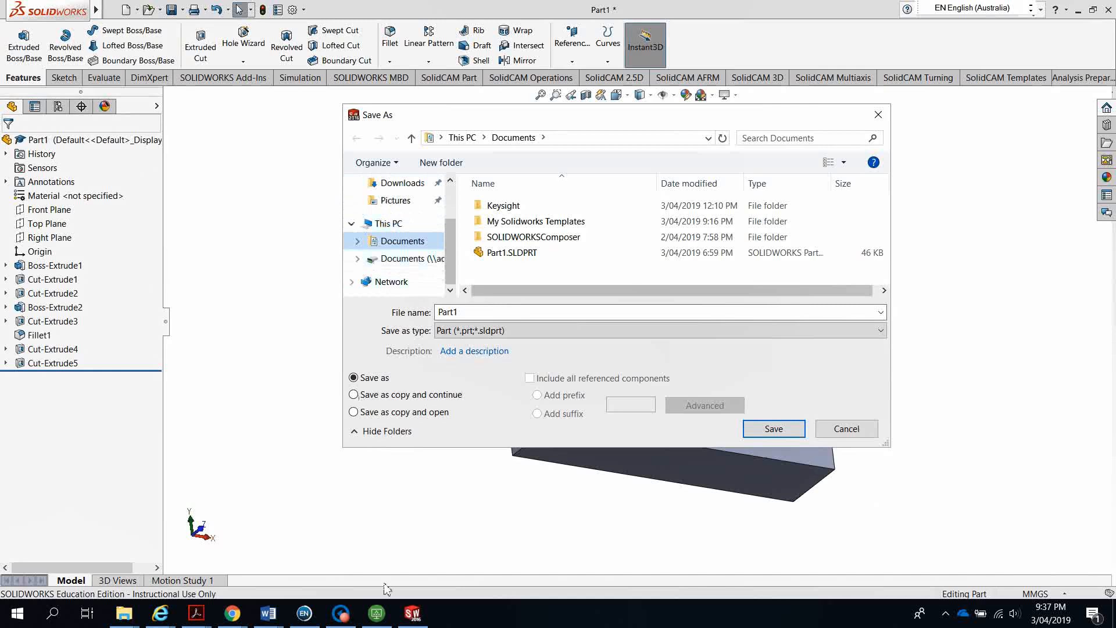
left_click(843, 430)
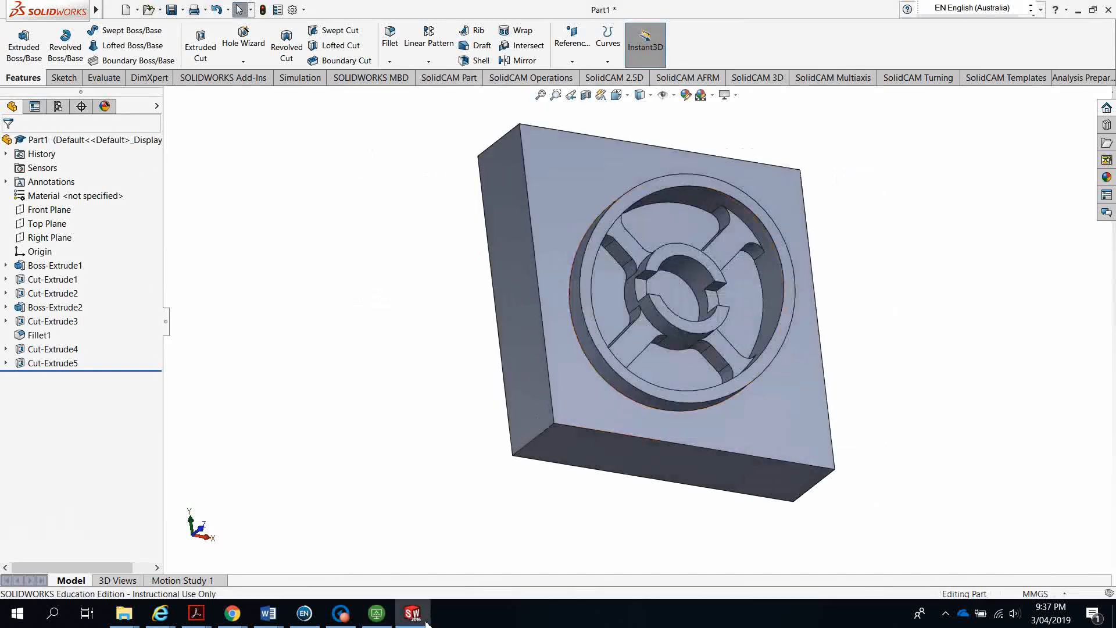
left_click(376, 617)
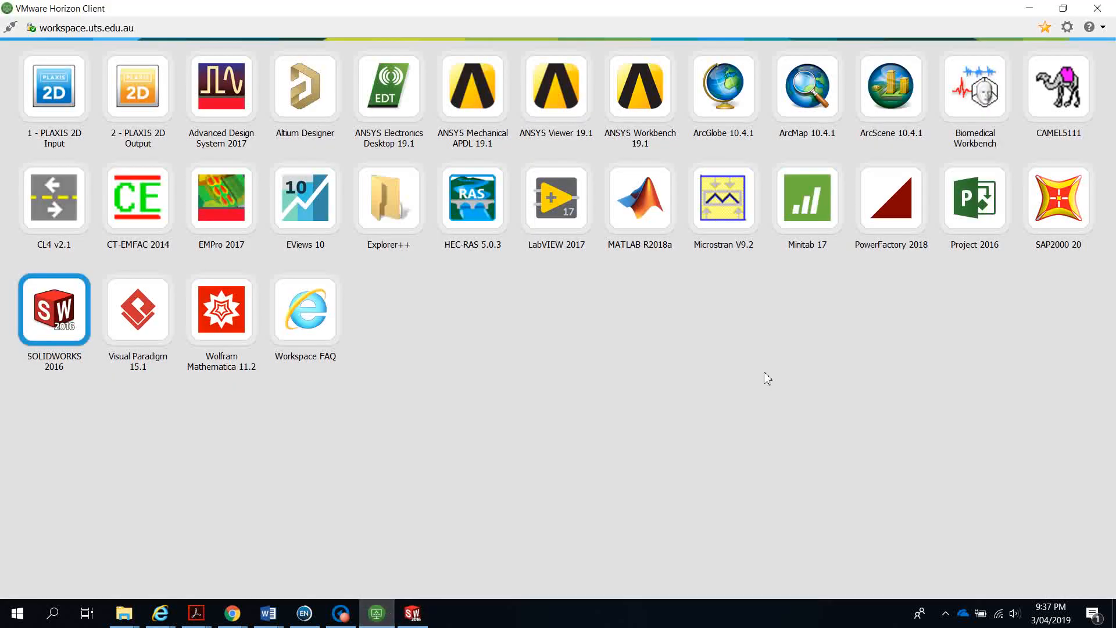
Add the Q (D:) drive to the Horizon Client's shared folders
left_click(1067, 27)
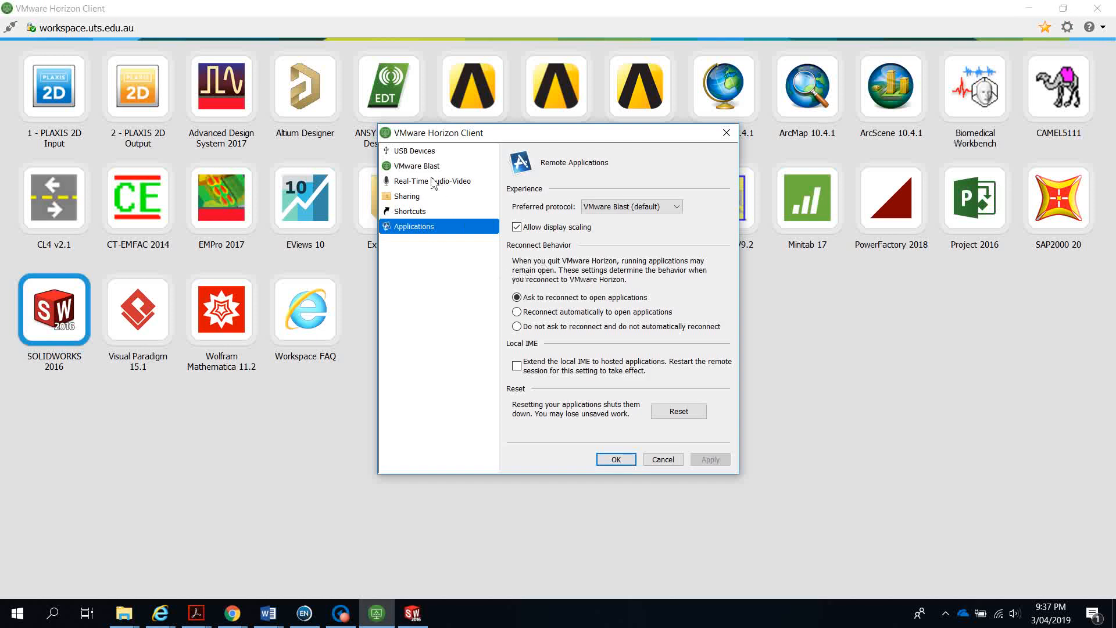
left_click(415, 152)
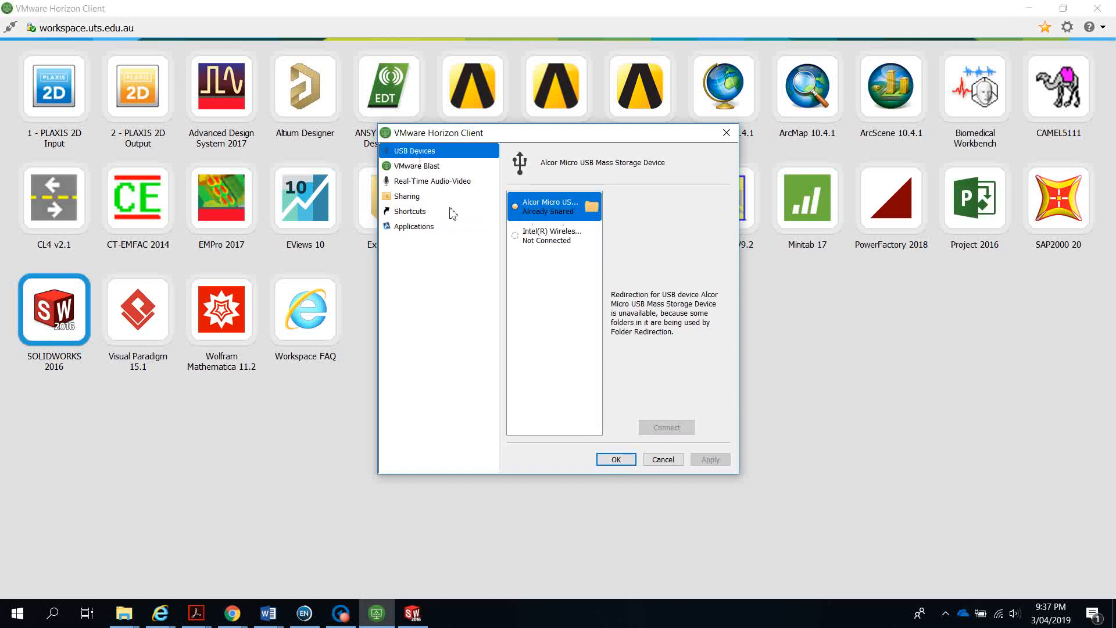
left_click(415, 168)
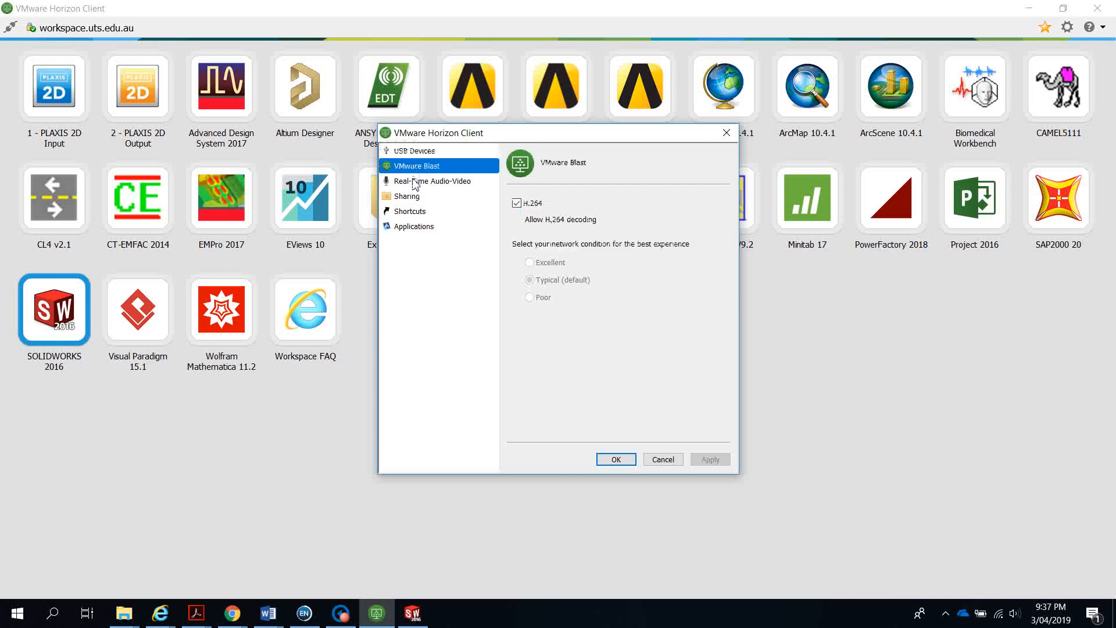
left_click(407, 198)
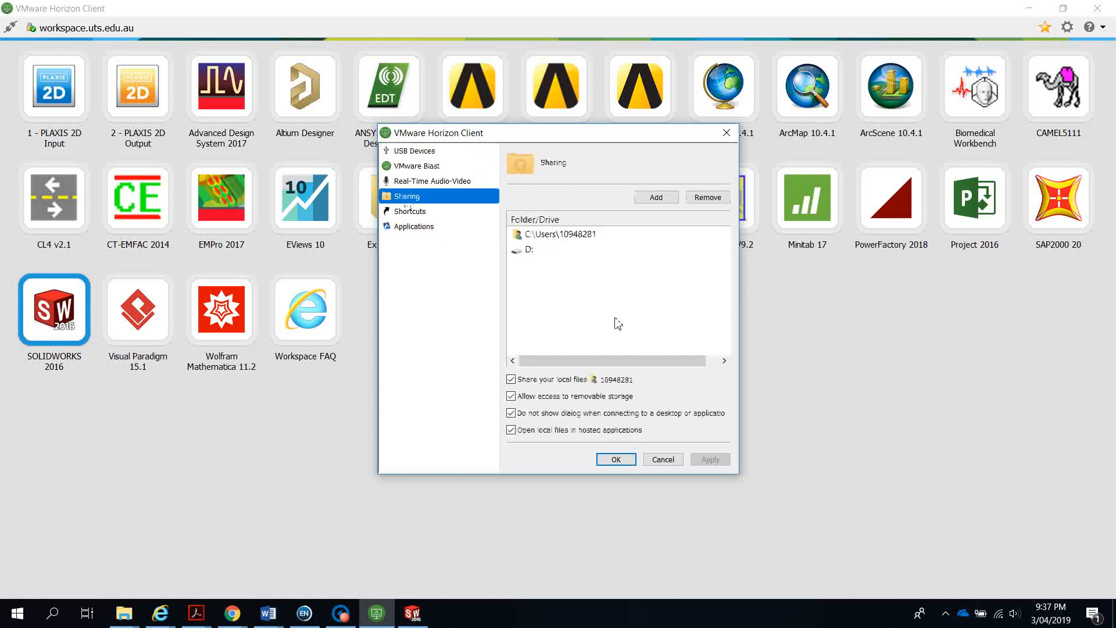
left_click(522, 251)
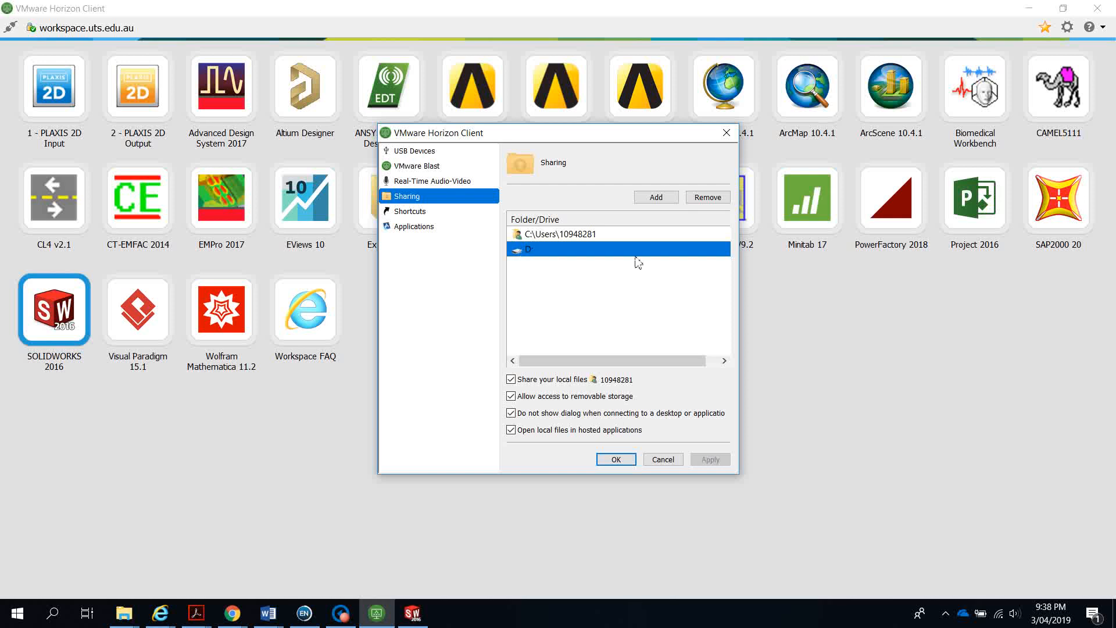
left_click(656, 198)
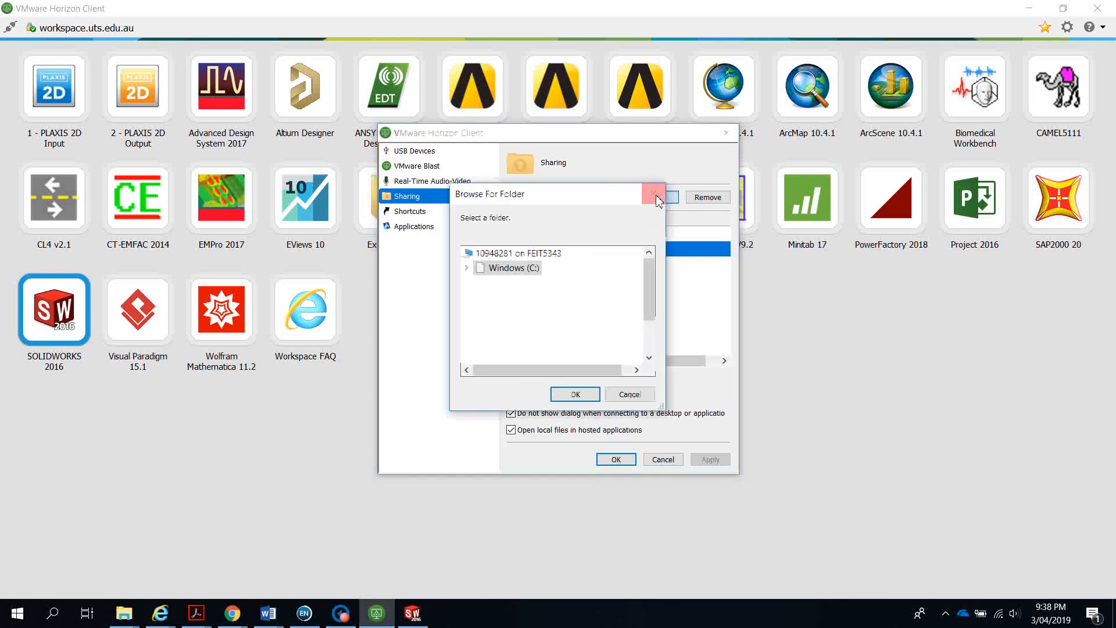
left_click_drag(653, 309, 651, 333)
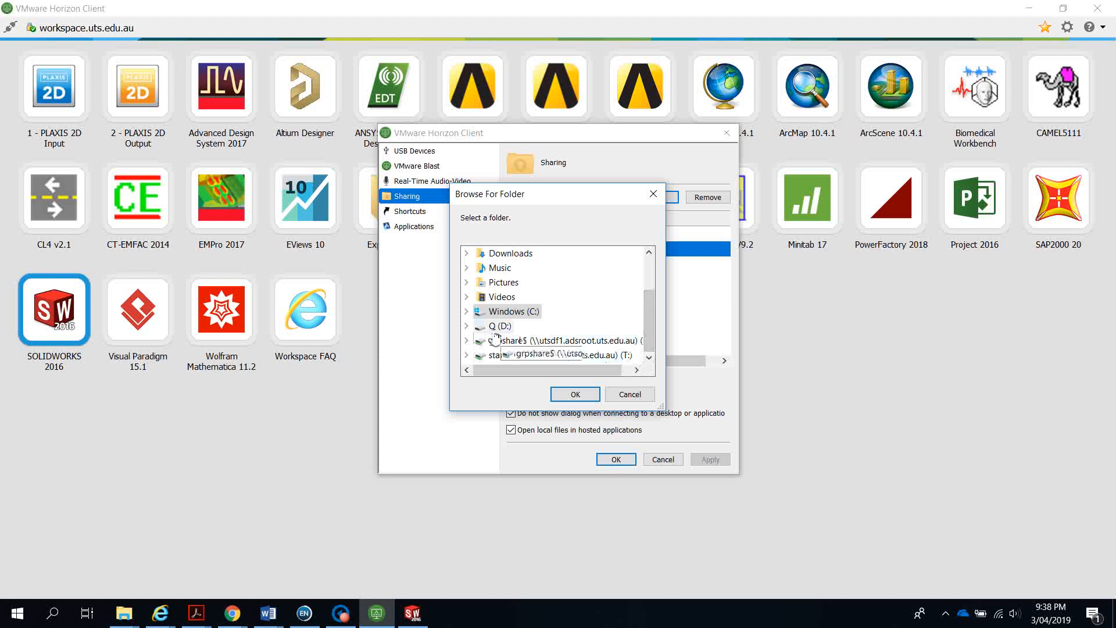
left_click(468, 327)
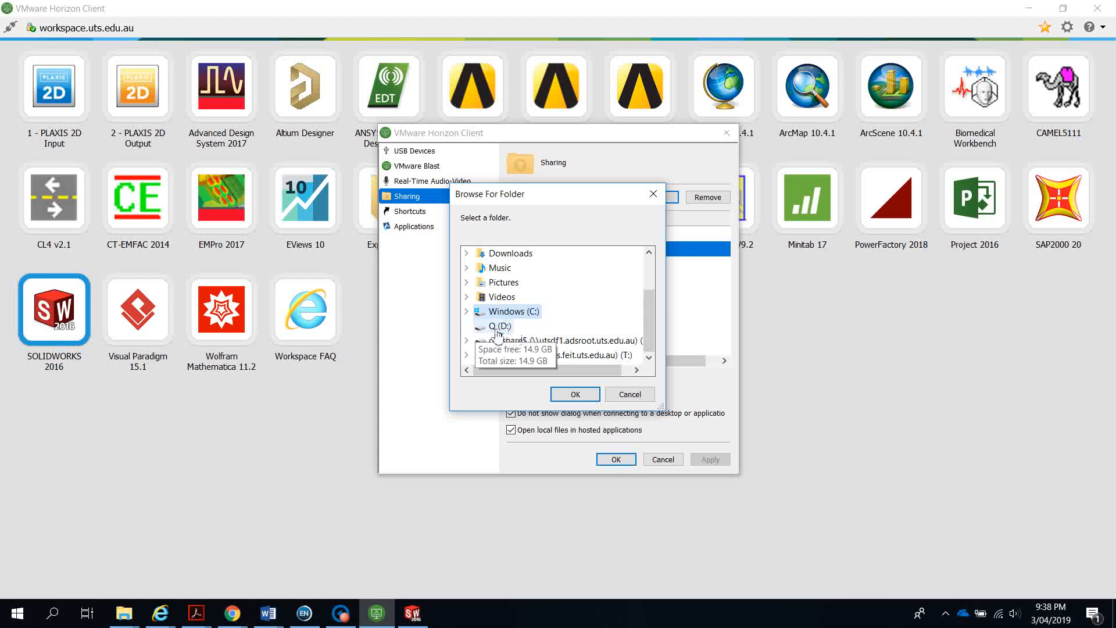
left_click(497, 327)
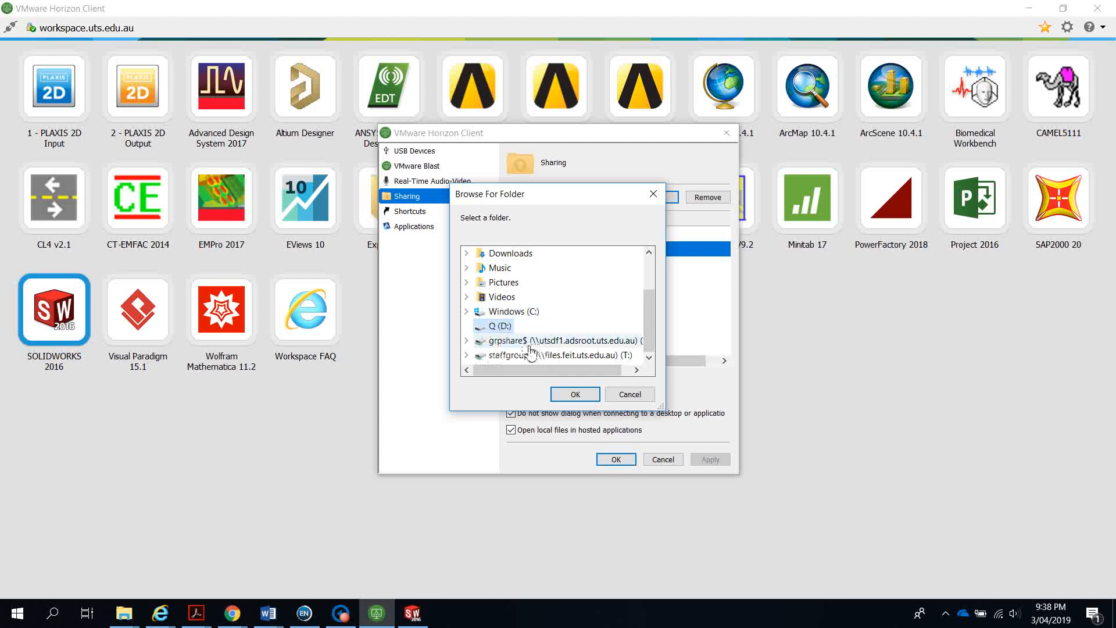
left_click(575, 394)
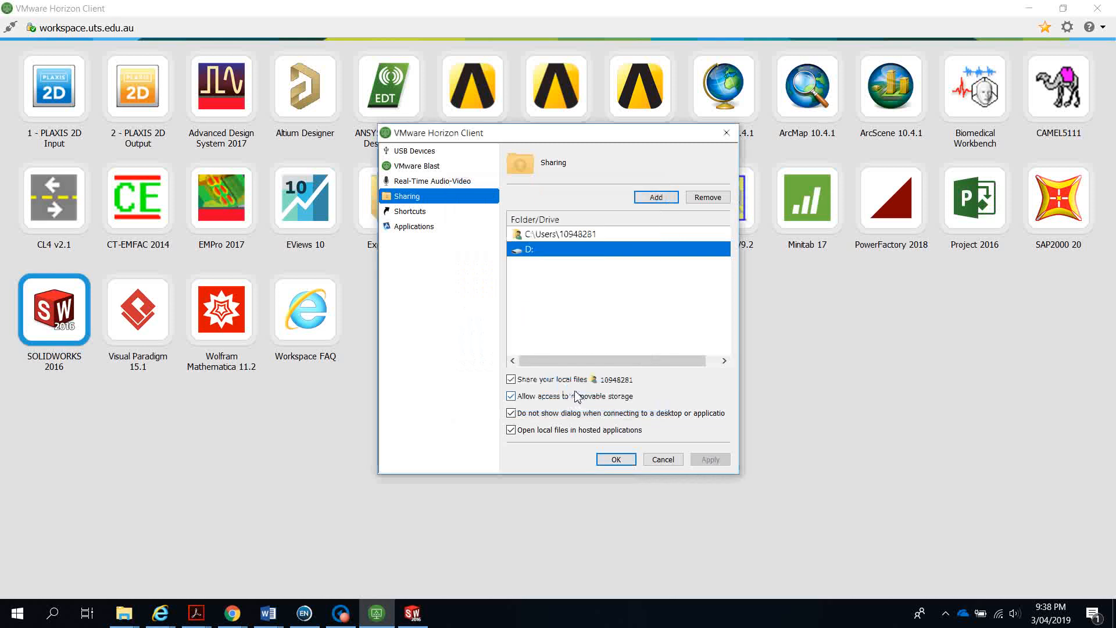
Review the remaining Horizon Client settings pages and close the settings with OK
left_click(413, 227)
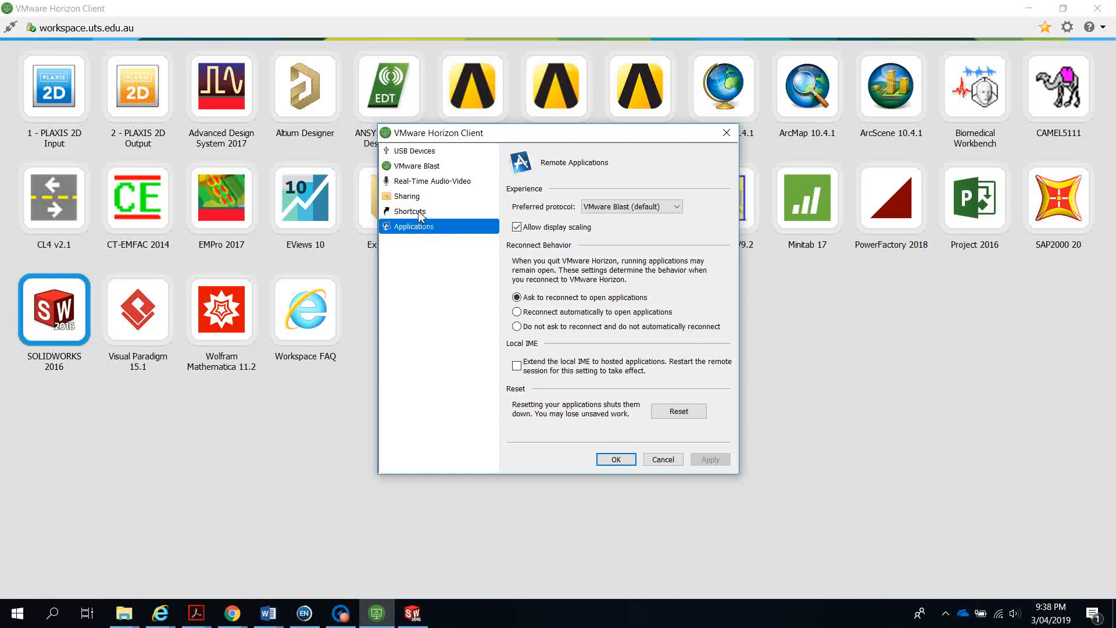
left_click(420, 214)
left_click(411, 199)
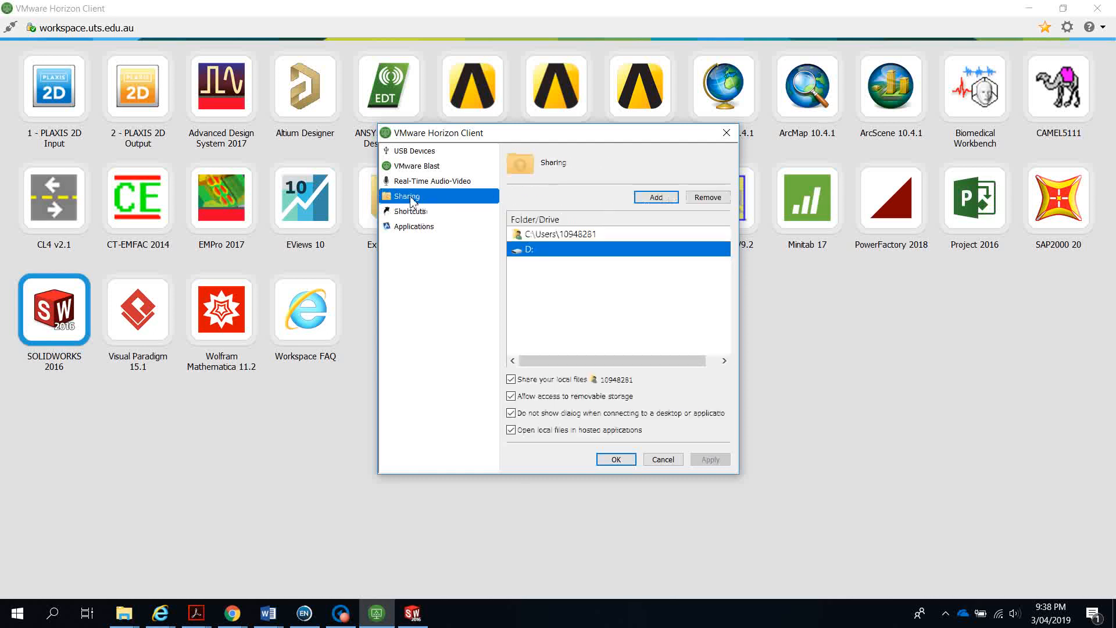
left_click(553, 234)
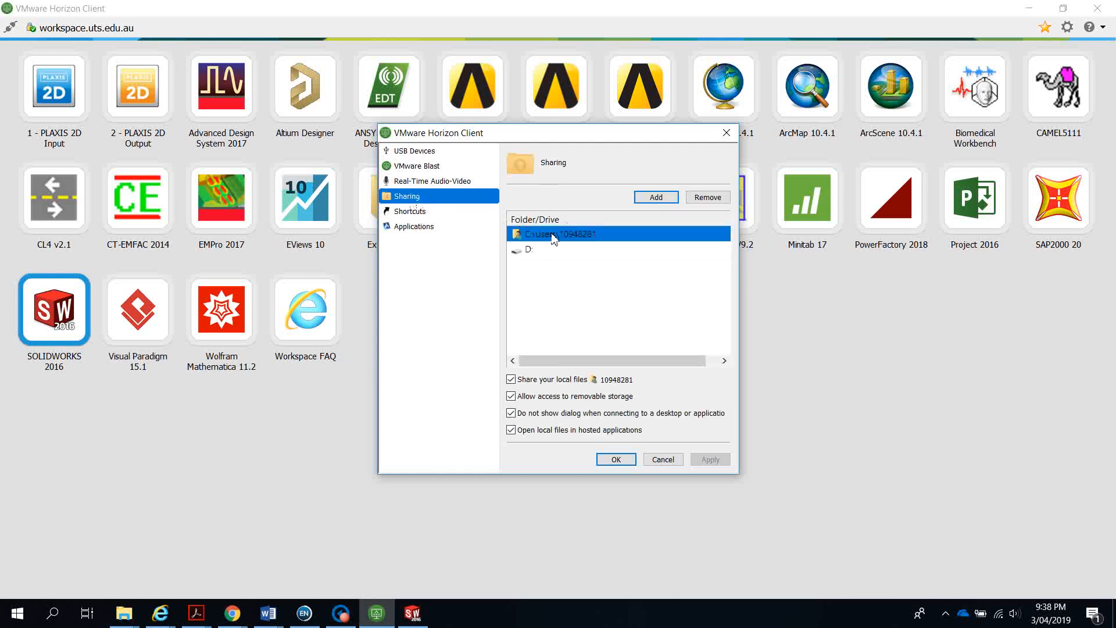
left_click(526, 252)
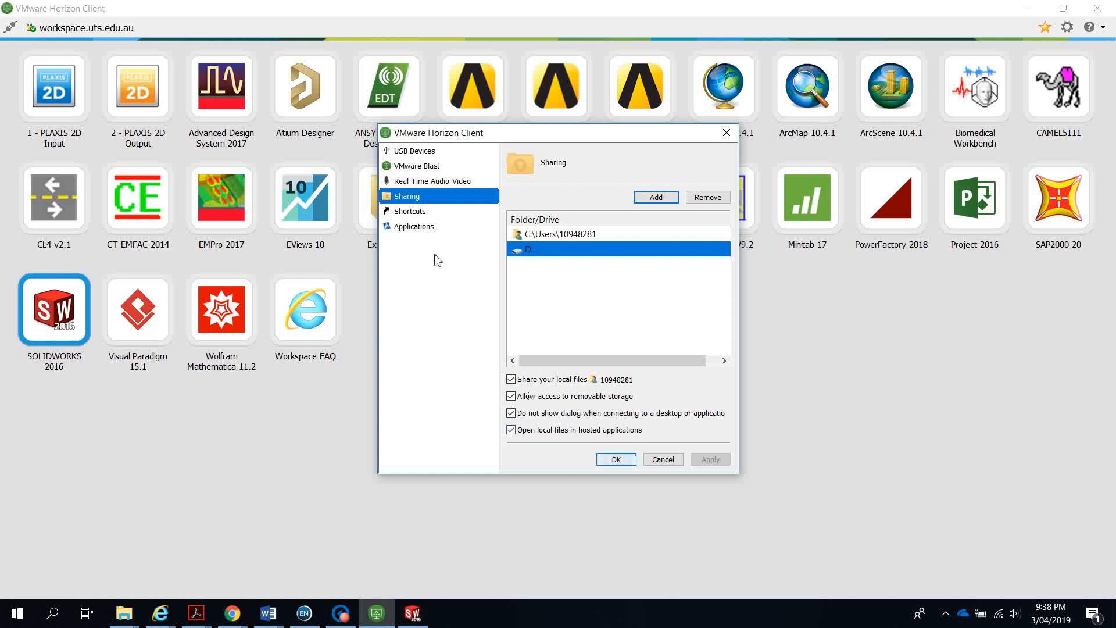
left_click(421, 168)
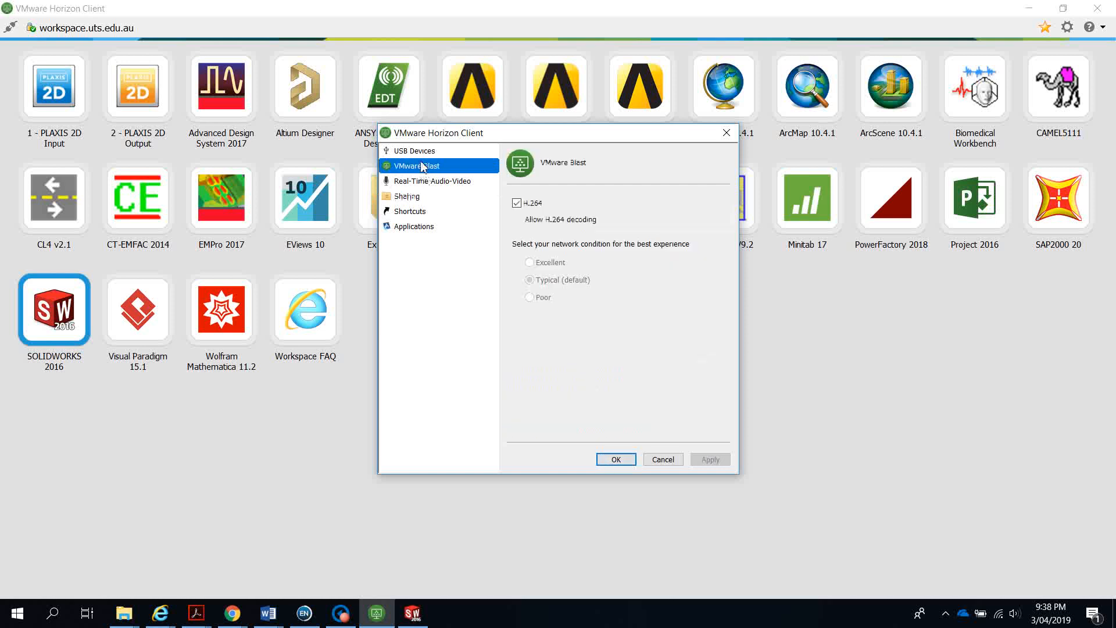
left_click(423, 152)
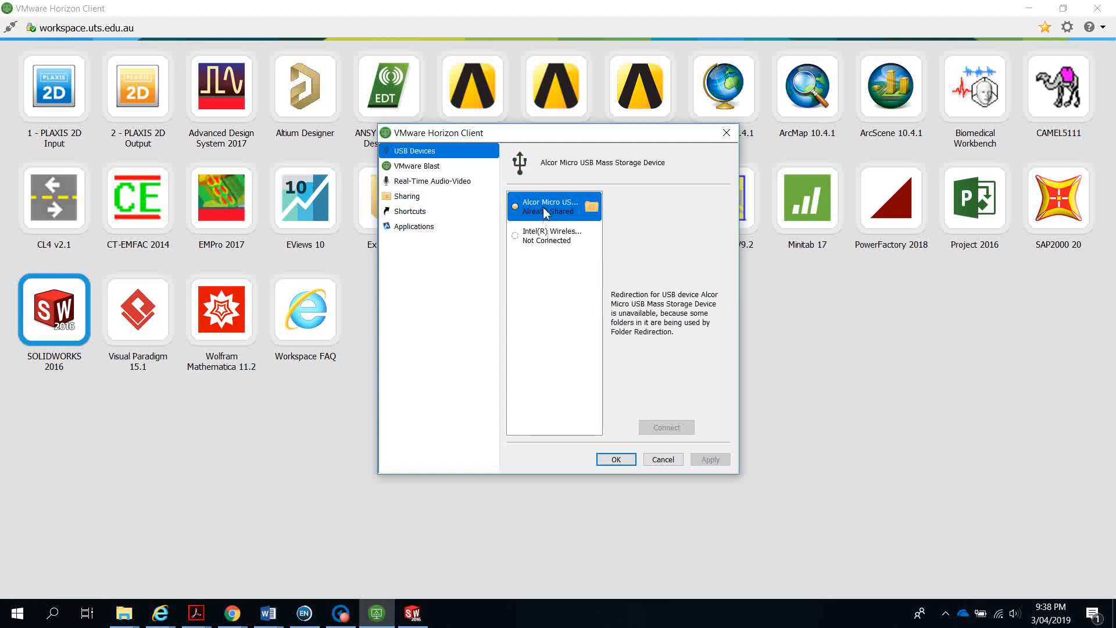
left_click(616, 459)
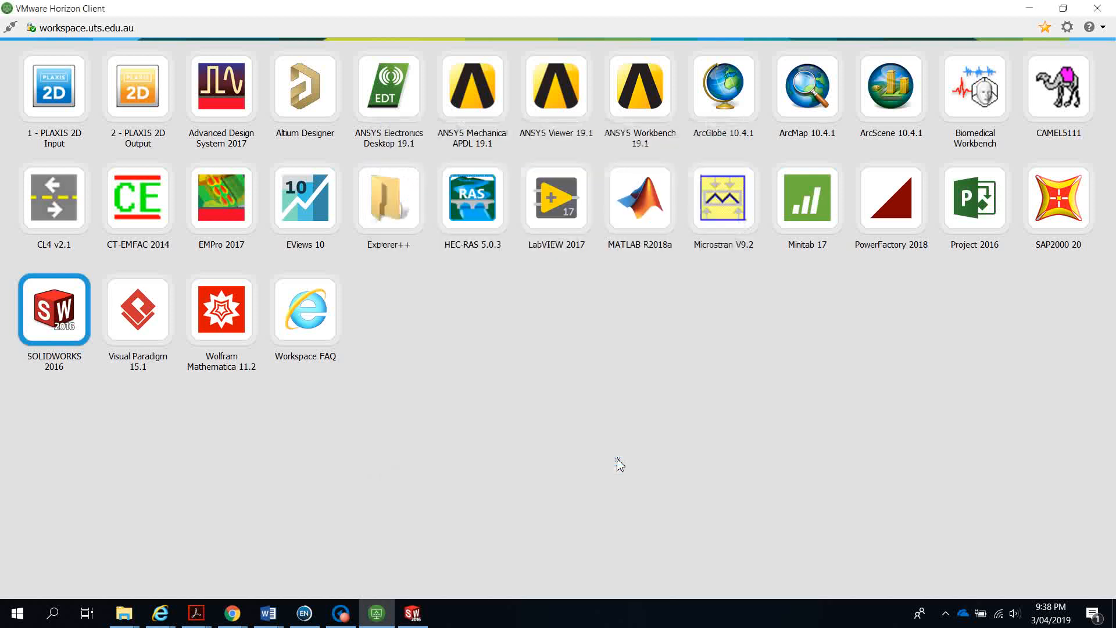
Reopen Save As, widen the folder pane, browse This PC and the W: drive, then close without saving
left_click(413, 613)
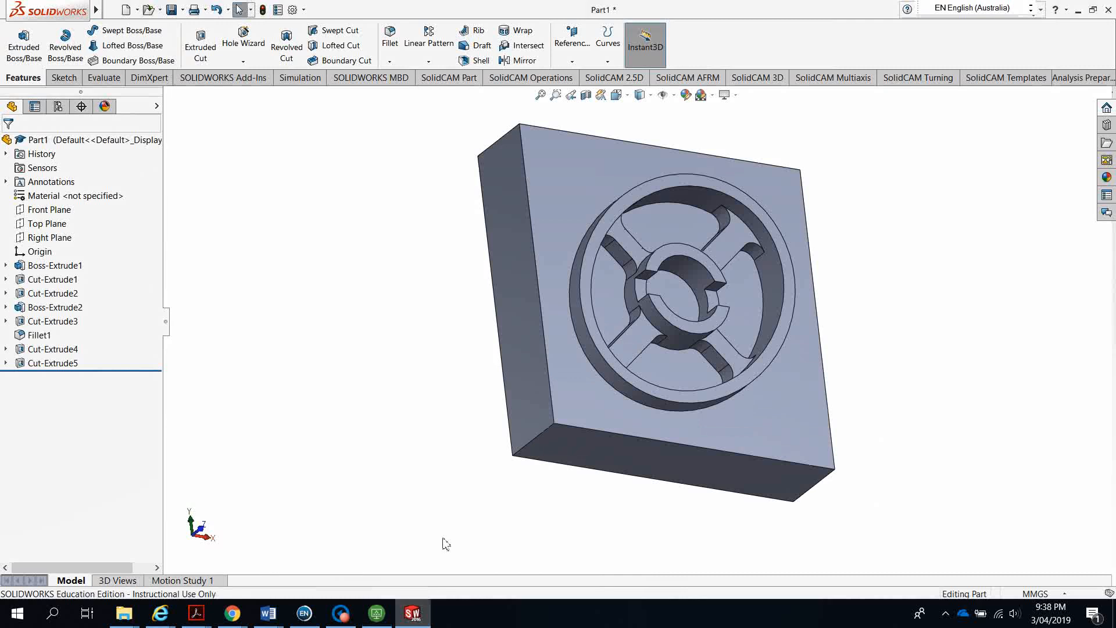
left_click(183, 9)
left_click(192, 39)
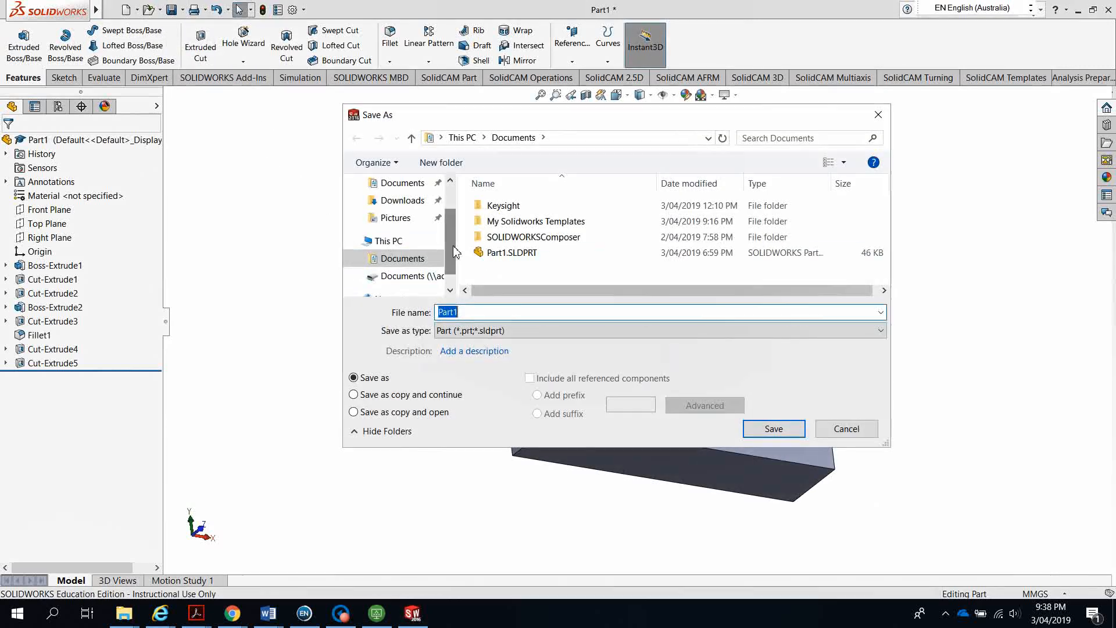
scroll(456, 281, "down", 1)
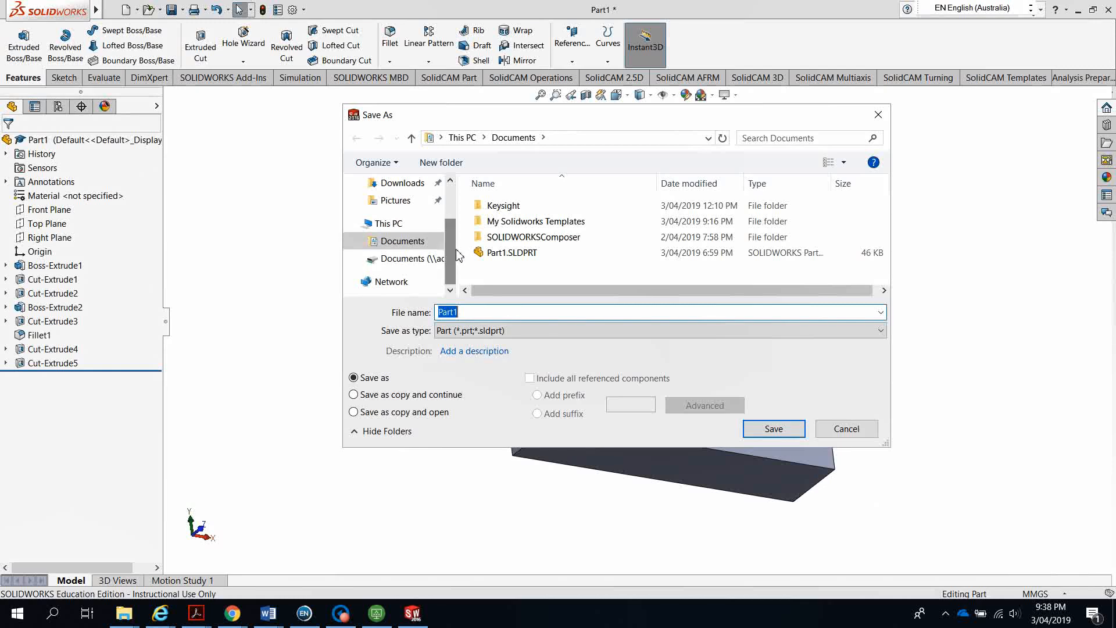
left_click_drag(465, 252, 654, 260)
left_click(410, 262)
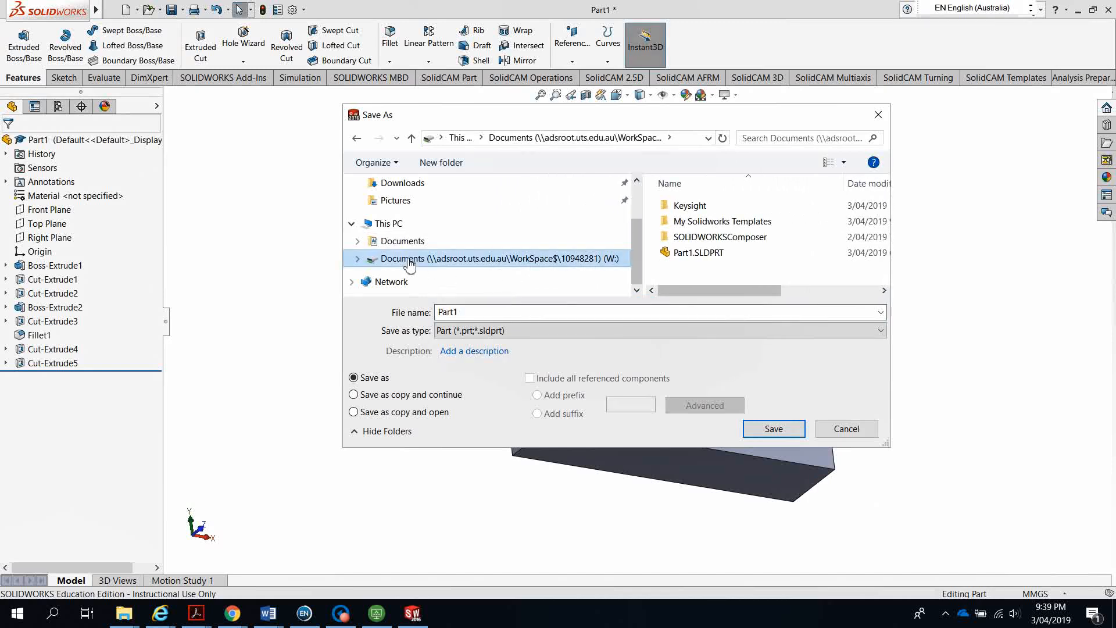
left_click(398, 225)
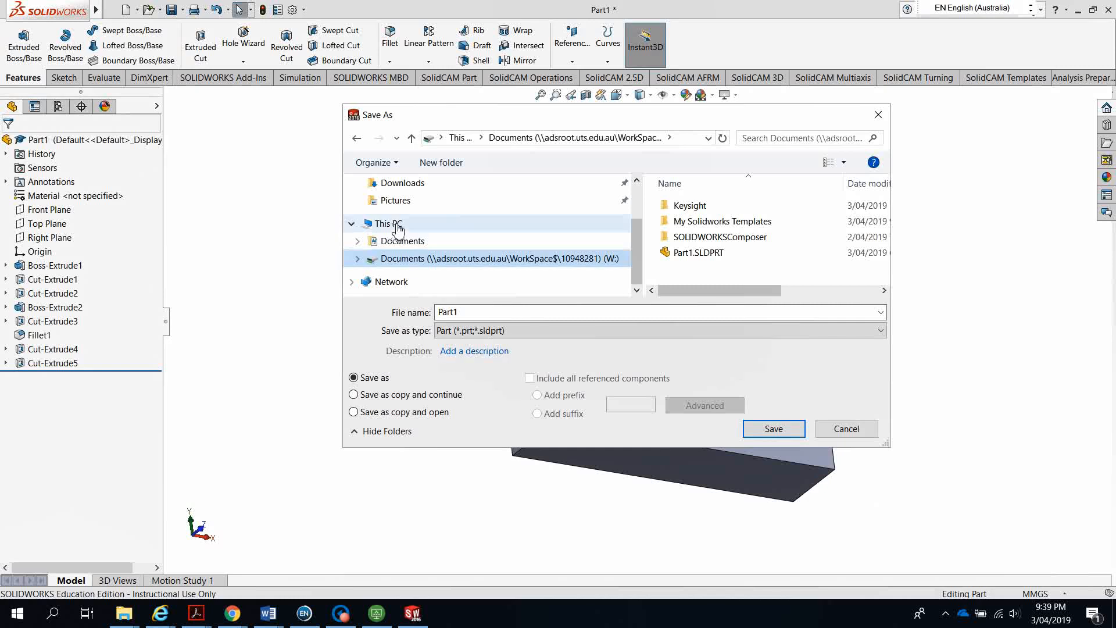
scroll(776, 254, "down", 1)
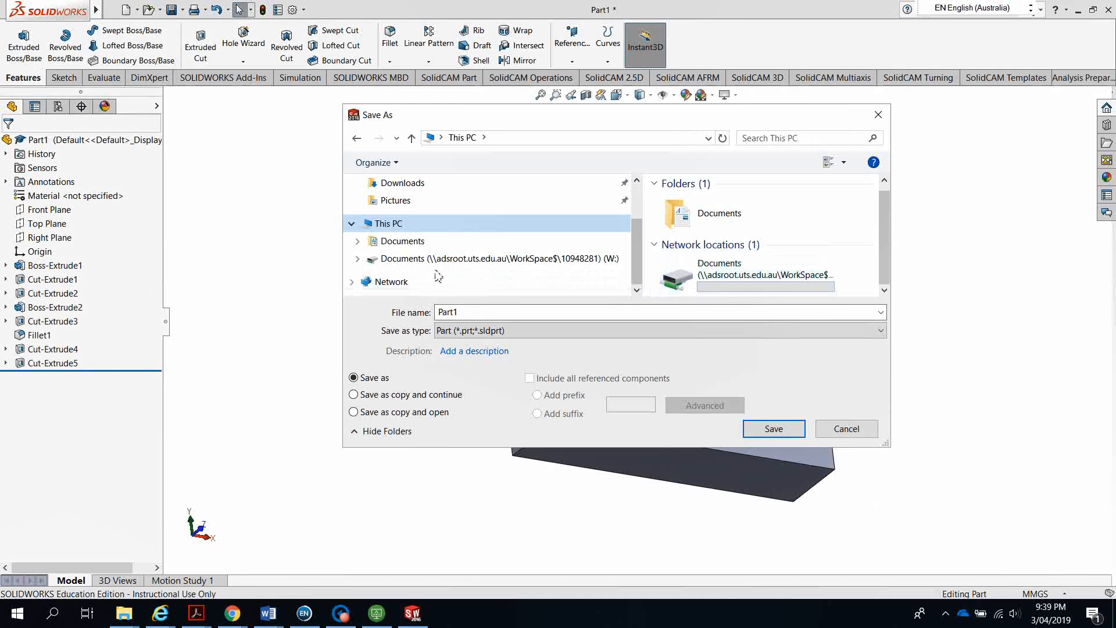
left_click(358, 259)
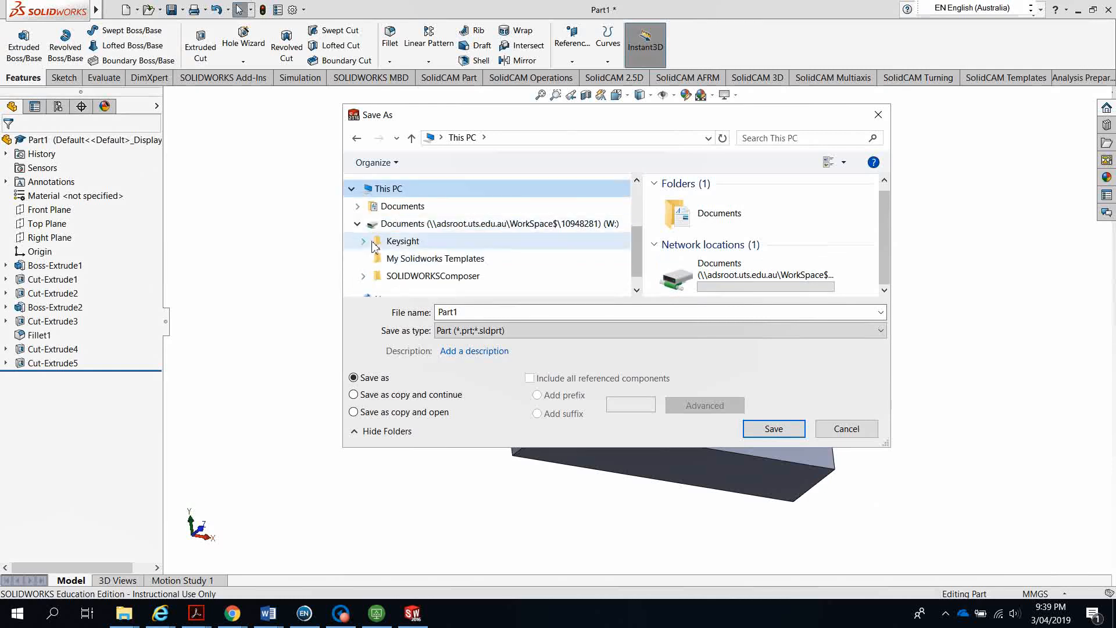
left_click(357, 225)
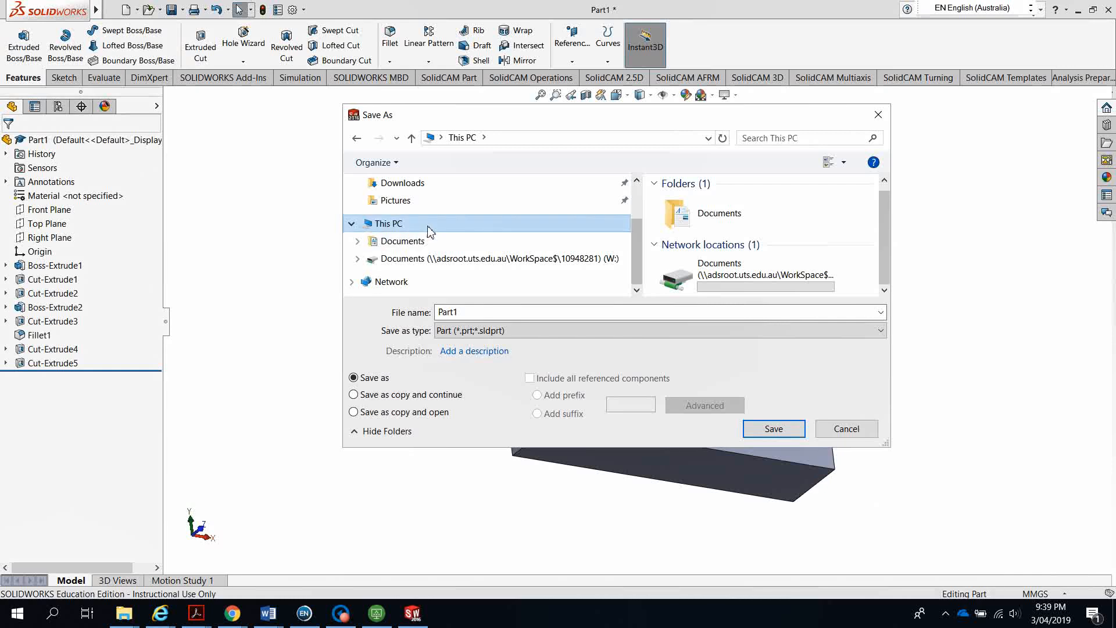
left_click(878, 117)
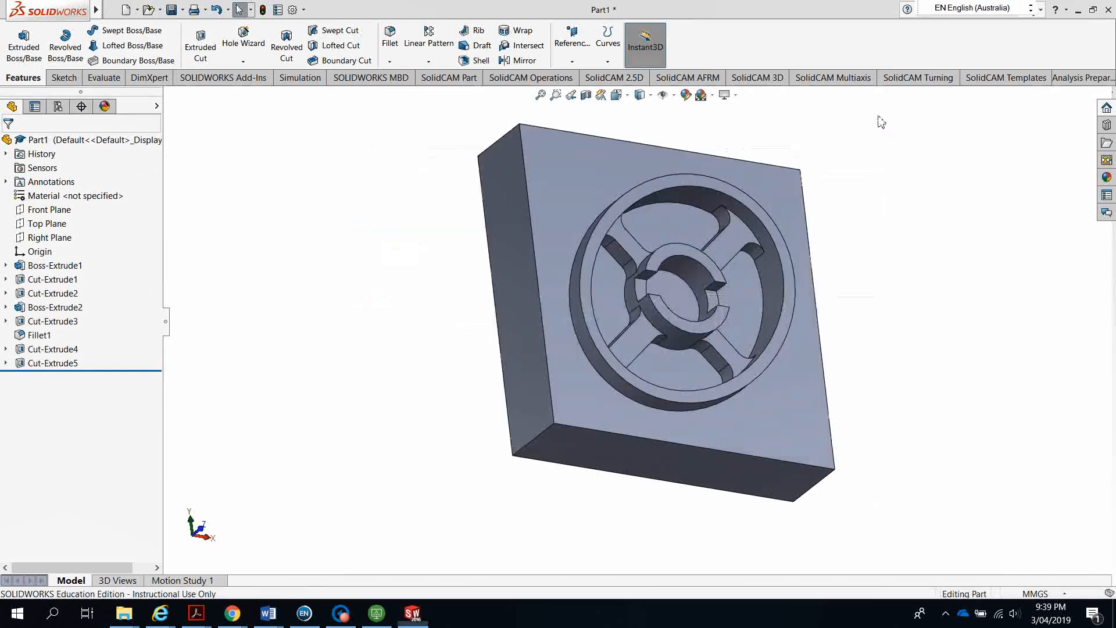
left_click(379, 618)
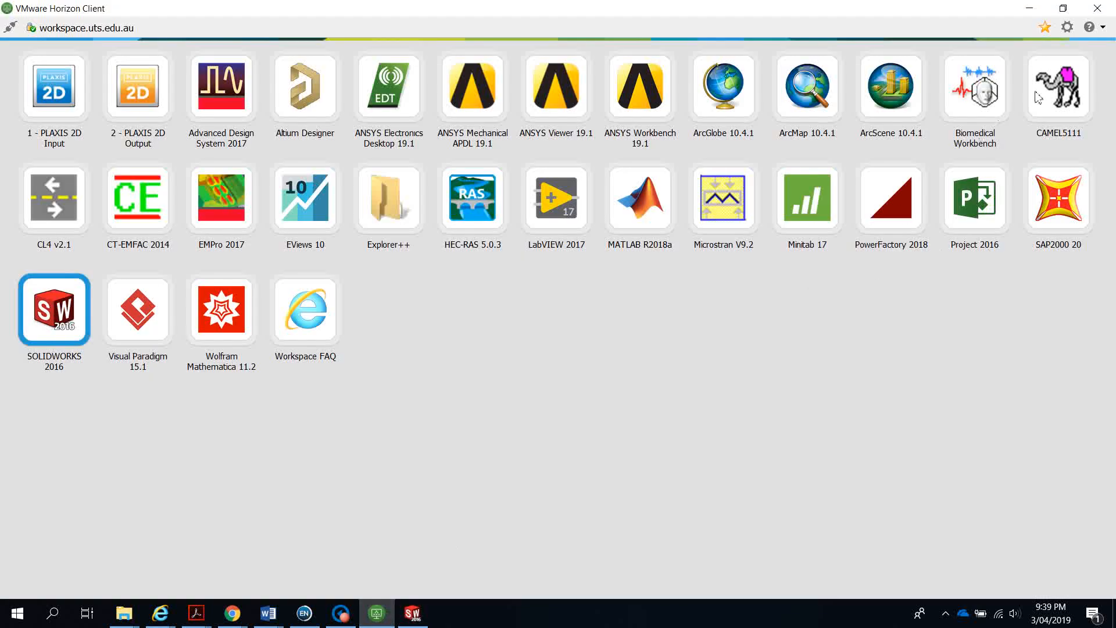
left_click(1068, 27)
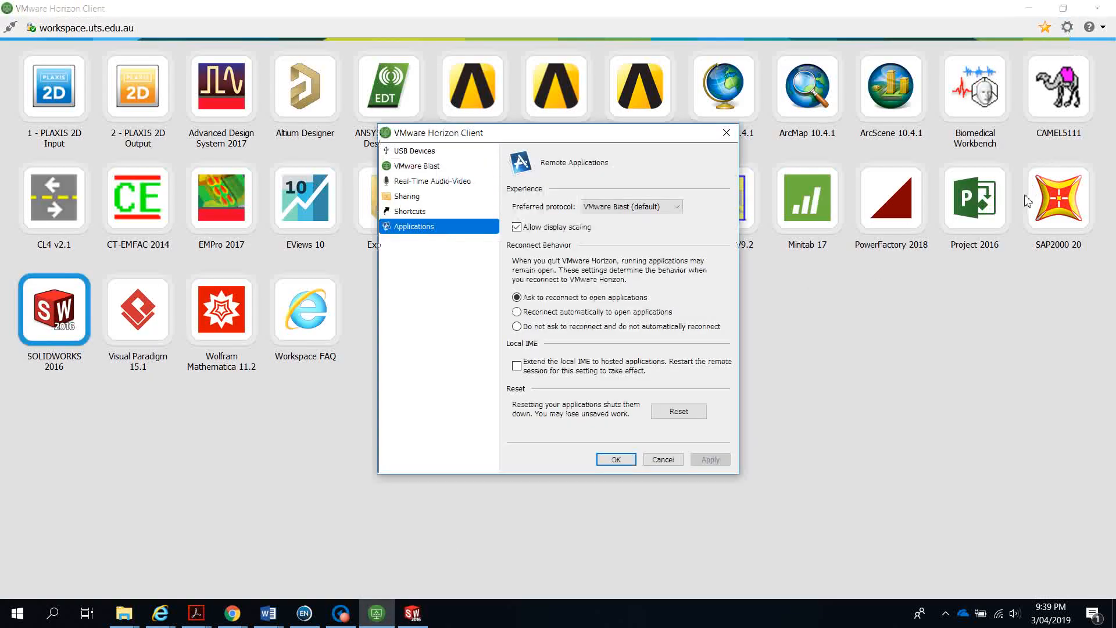
left_click(417, 153)
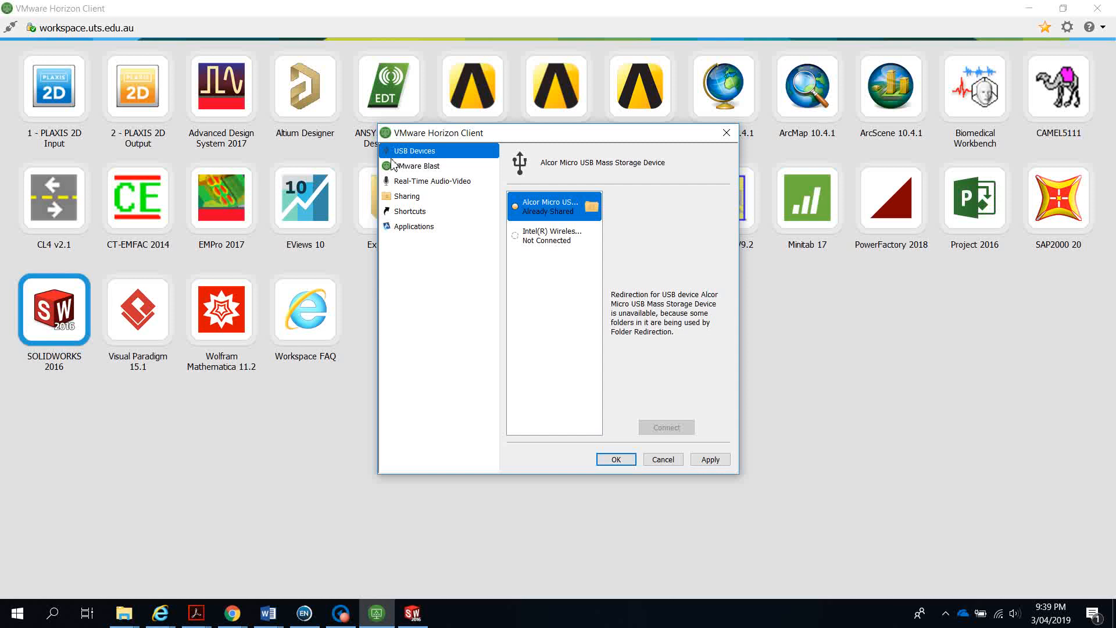
left_click(726, 134)
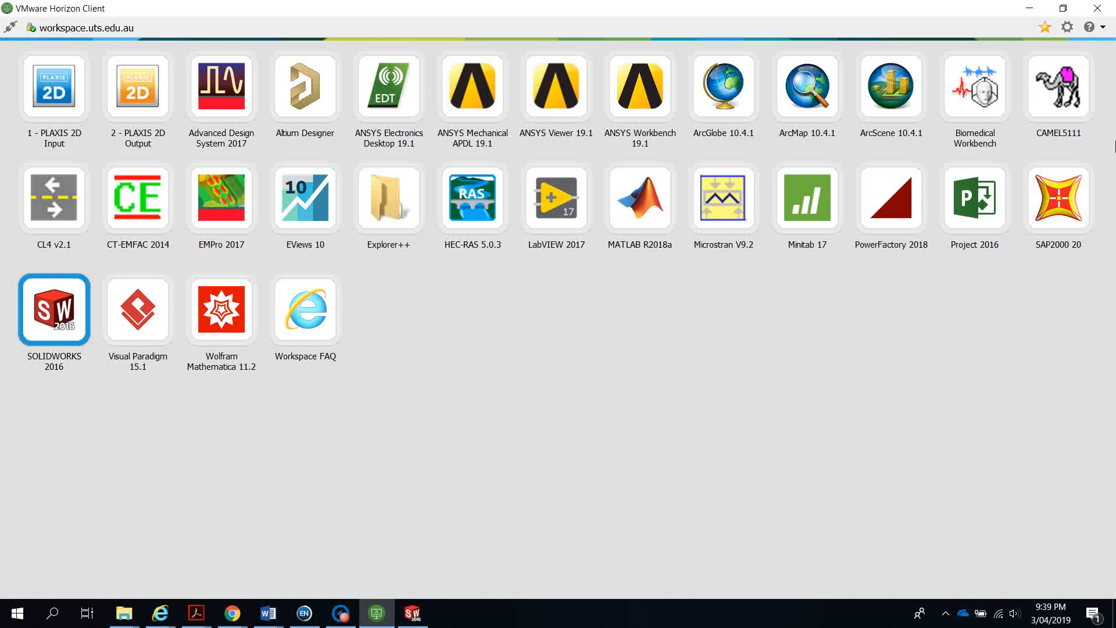
left_click(1067, 30)
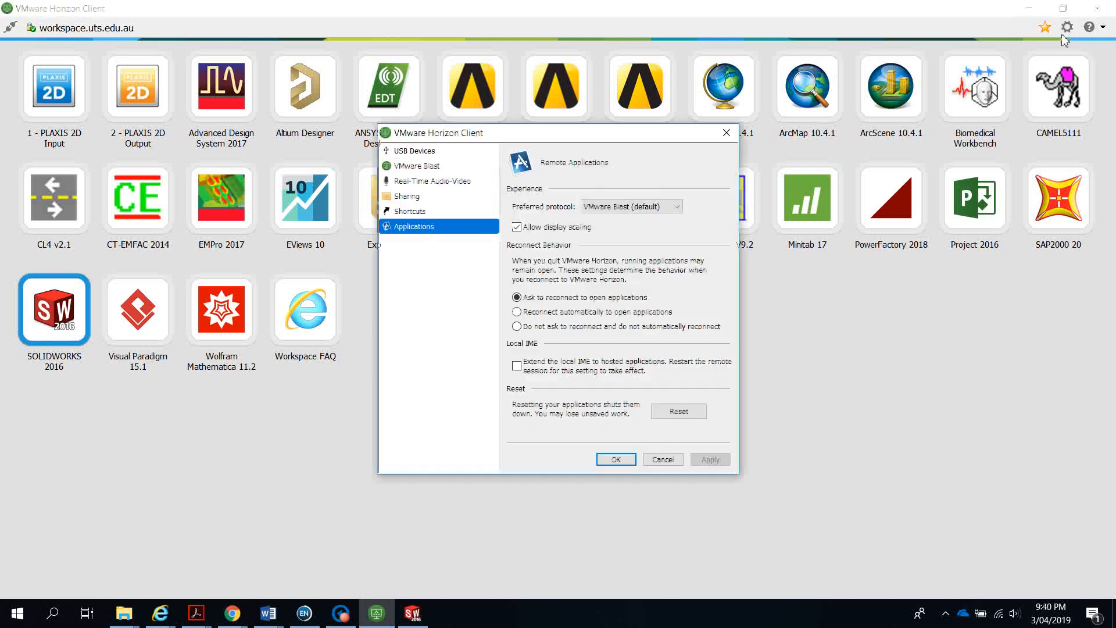
left_click(415, 153)
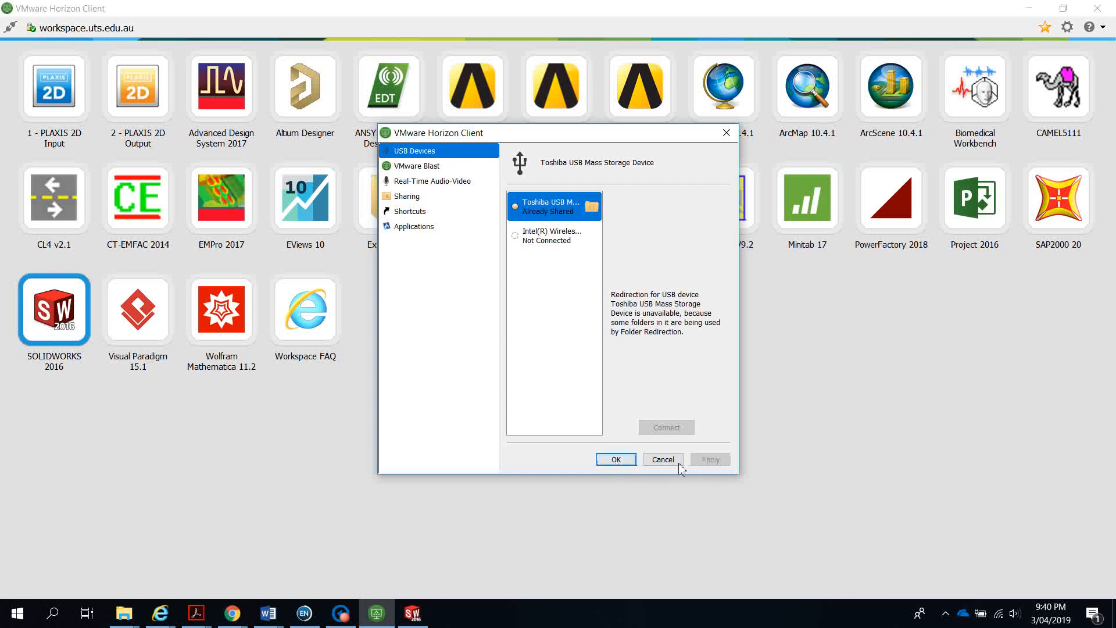
left_click(619, 461)
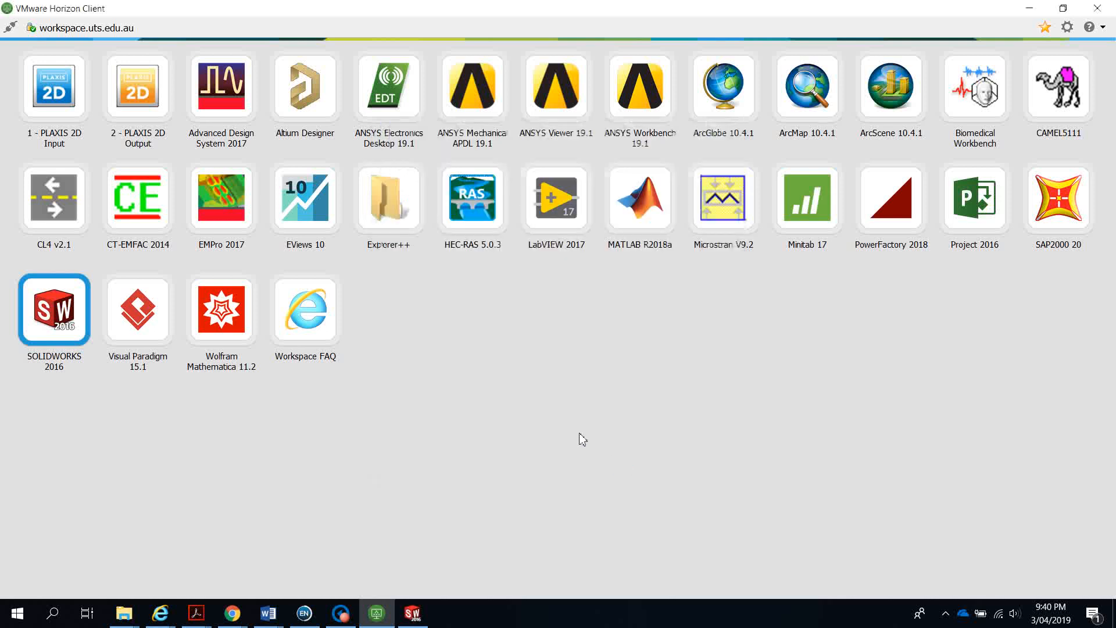
left_click(412, 612)
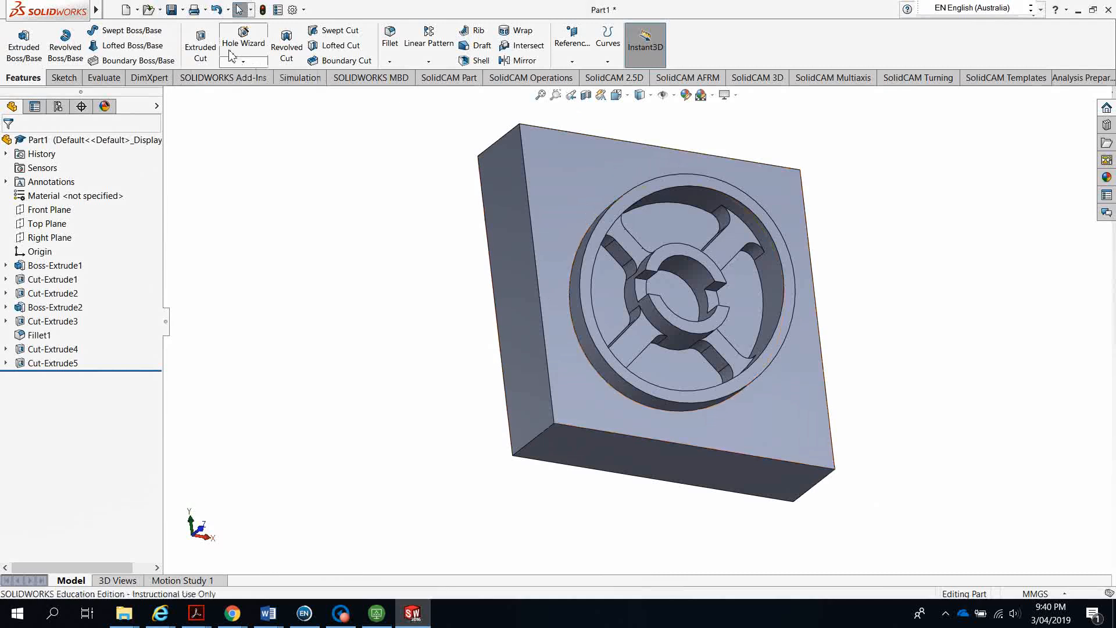
Save the part to the Z: drive as 'Assessment 1 Part 2 CADCAM'
left_click(183, 10)
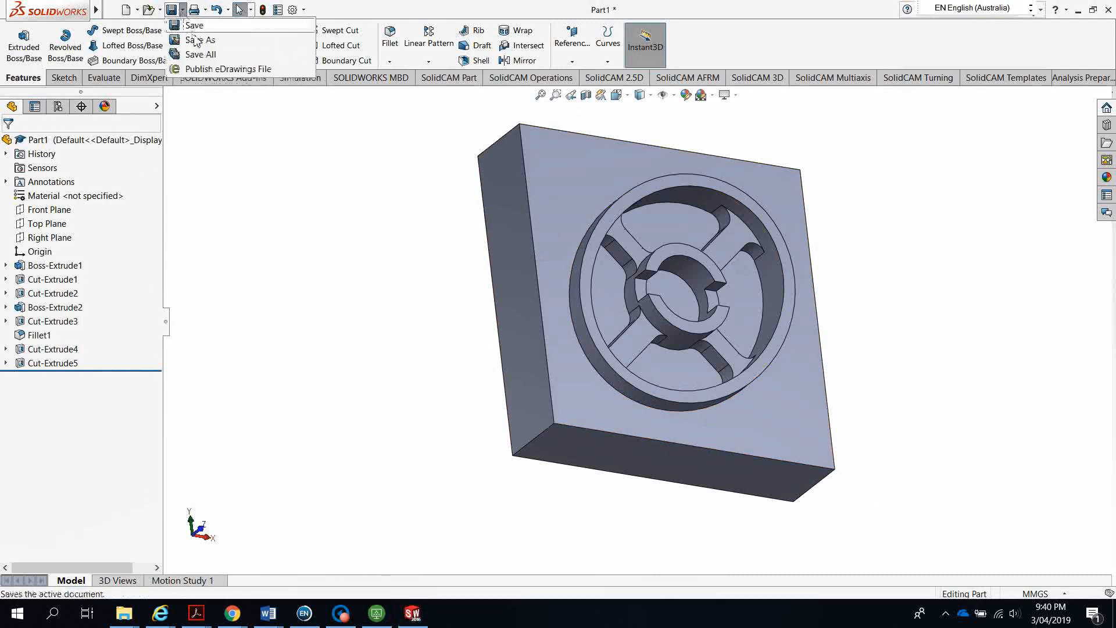
left_click(200, 39)
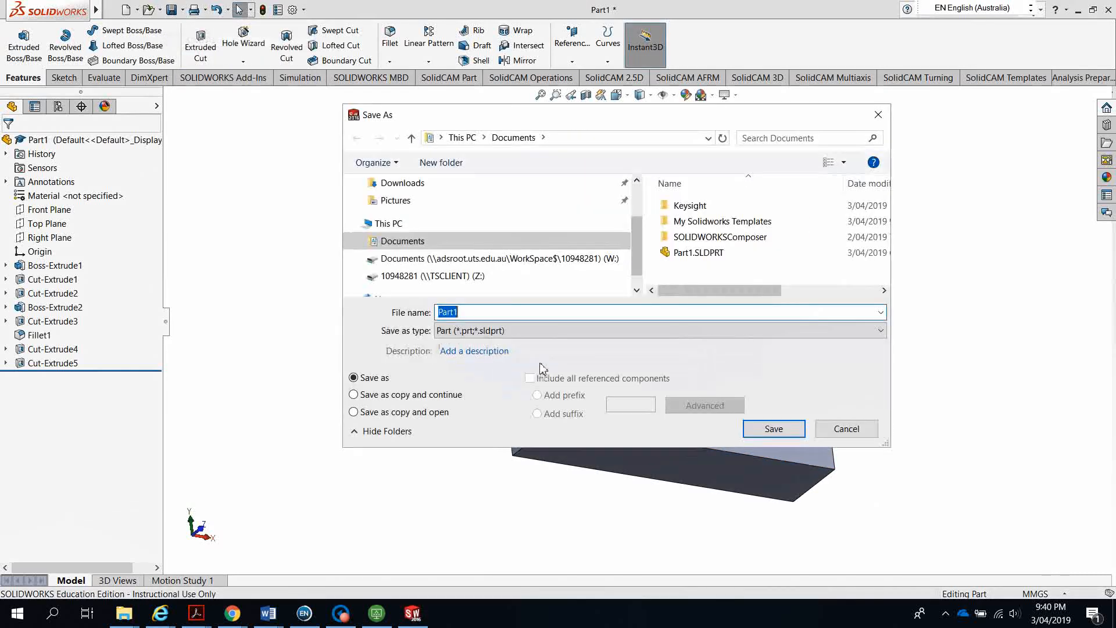
left_click(412, 278)
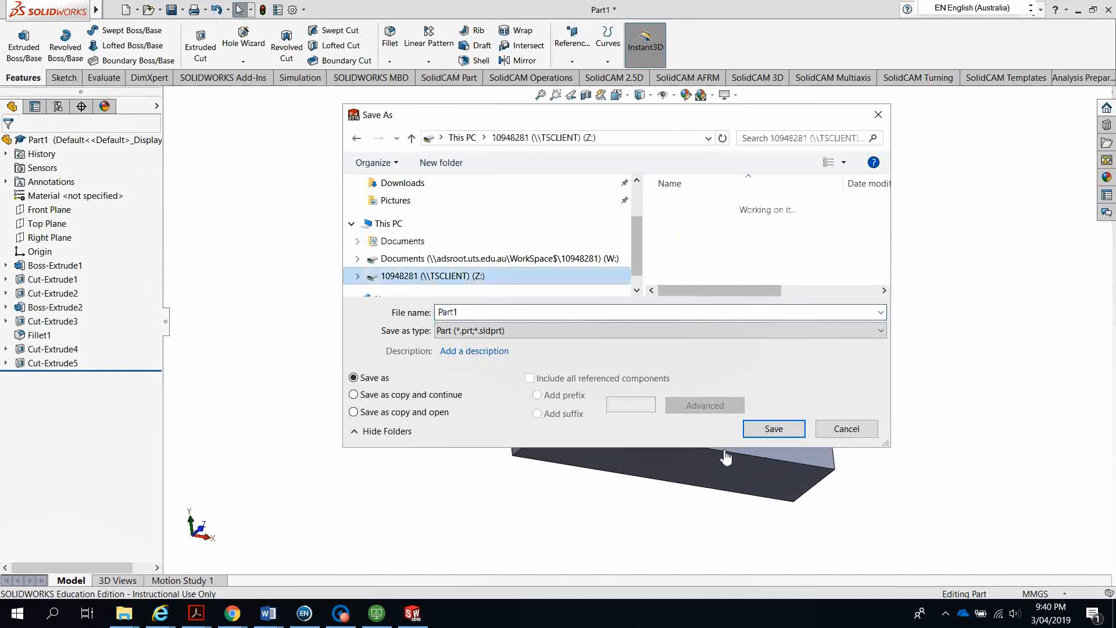
double_click(476, 315)
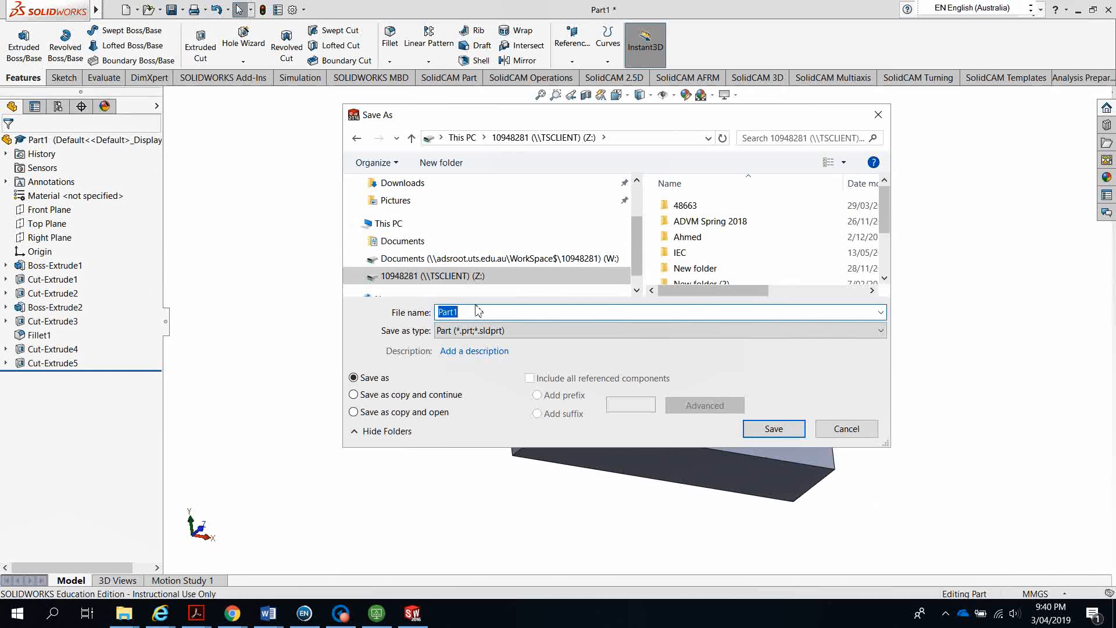
type("Assessment 1")
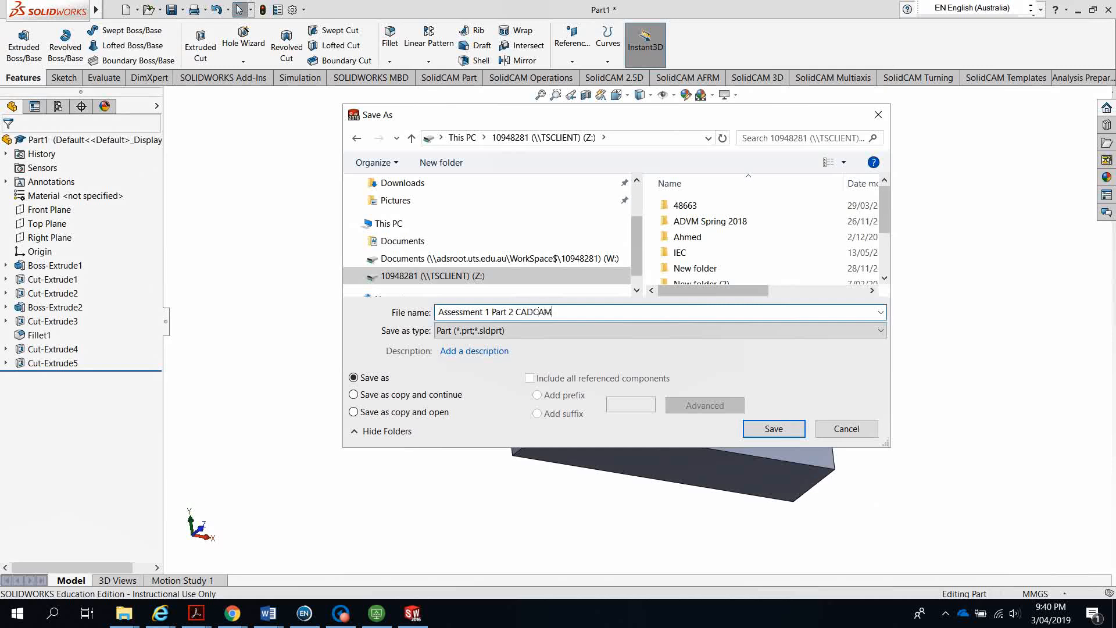
left_click(769, 434)
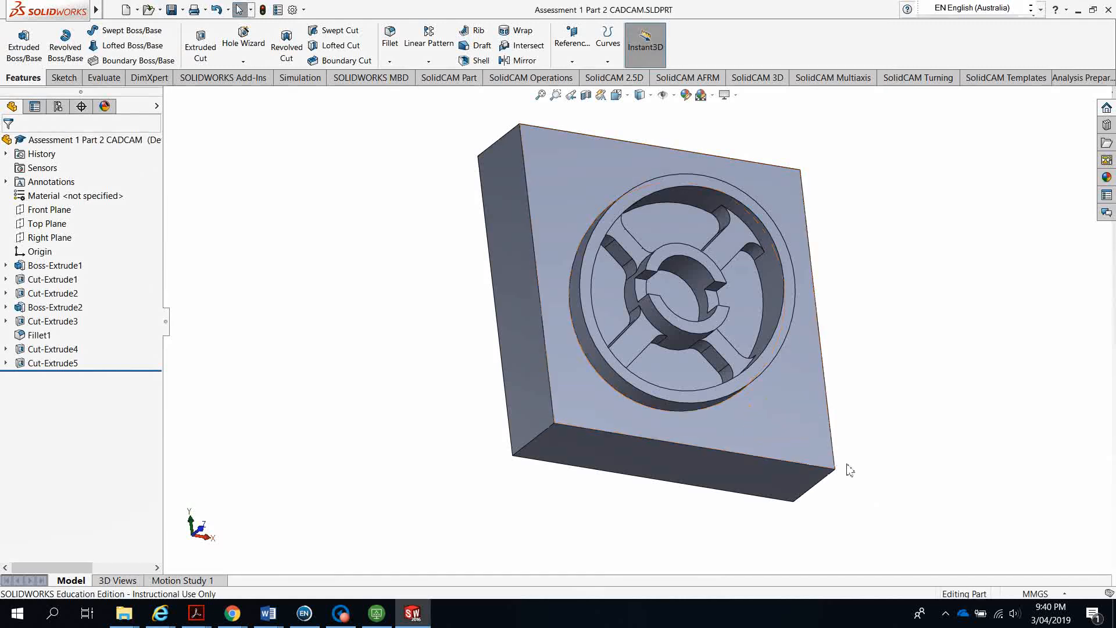
Orbit to an isometric view, try ejecting the TOSHIBA USB drive, then resave the part
middle_click_drag(849, 469, 806, 401)
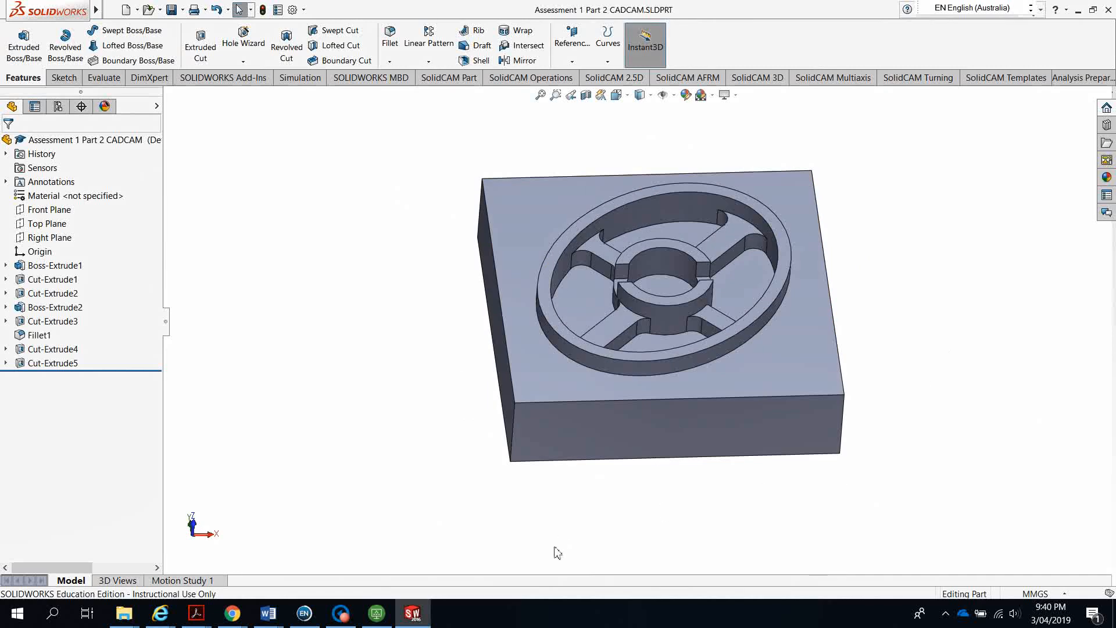
left_click(945, 613)
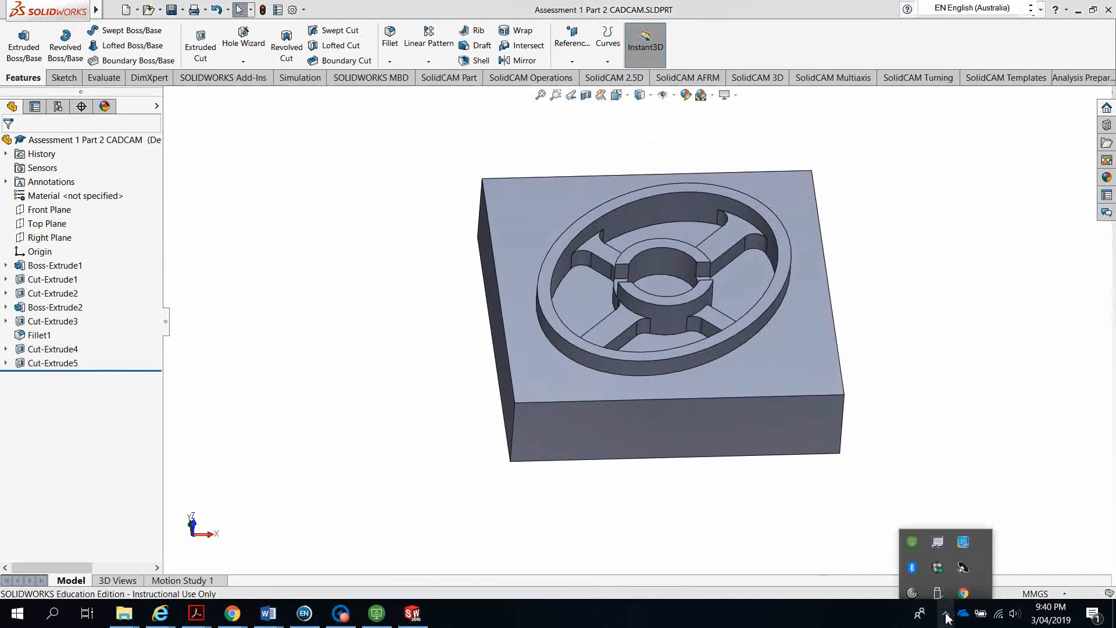
right_click(937, 592)
left_click(988, 572)
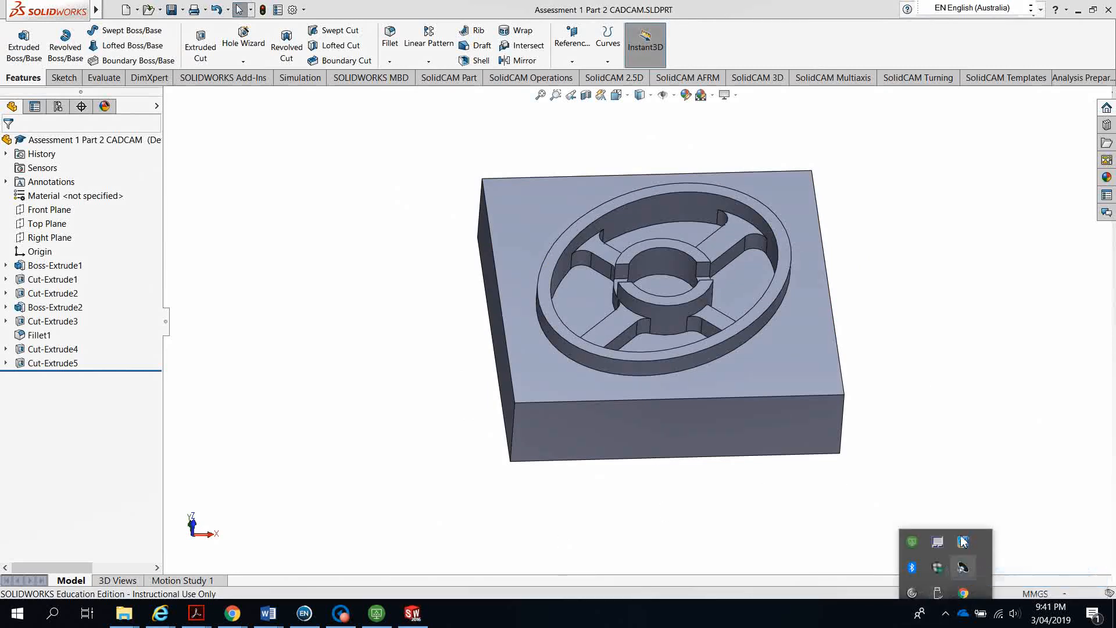
left_click(672, 359)
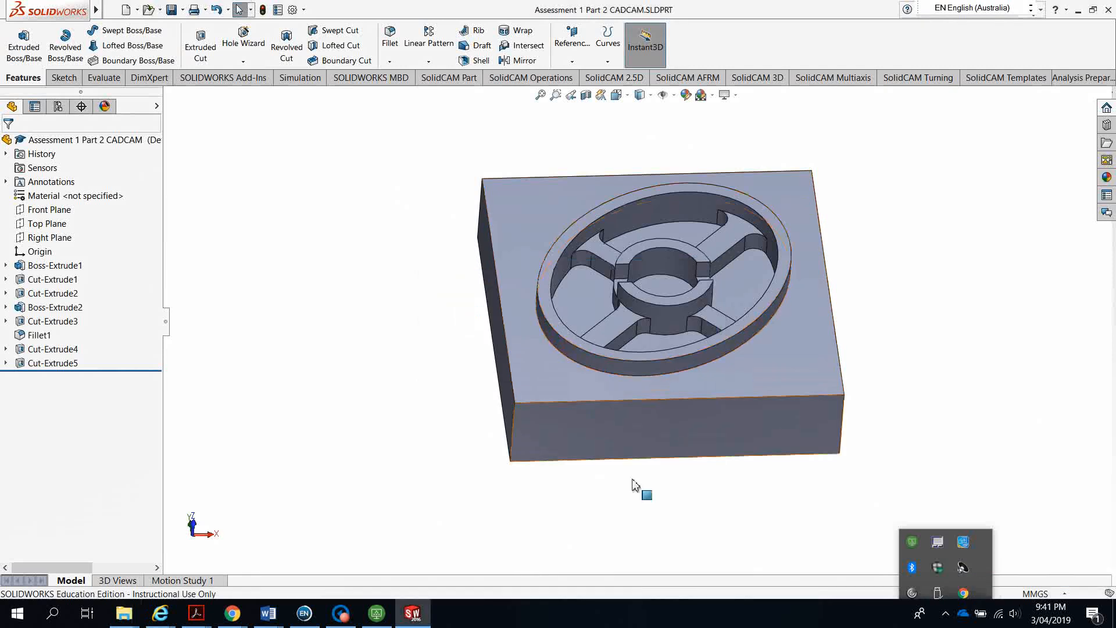
left_click(498, 493)
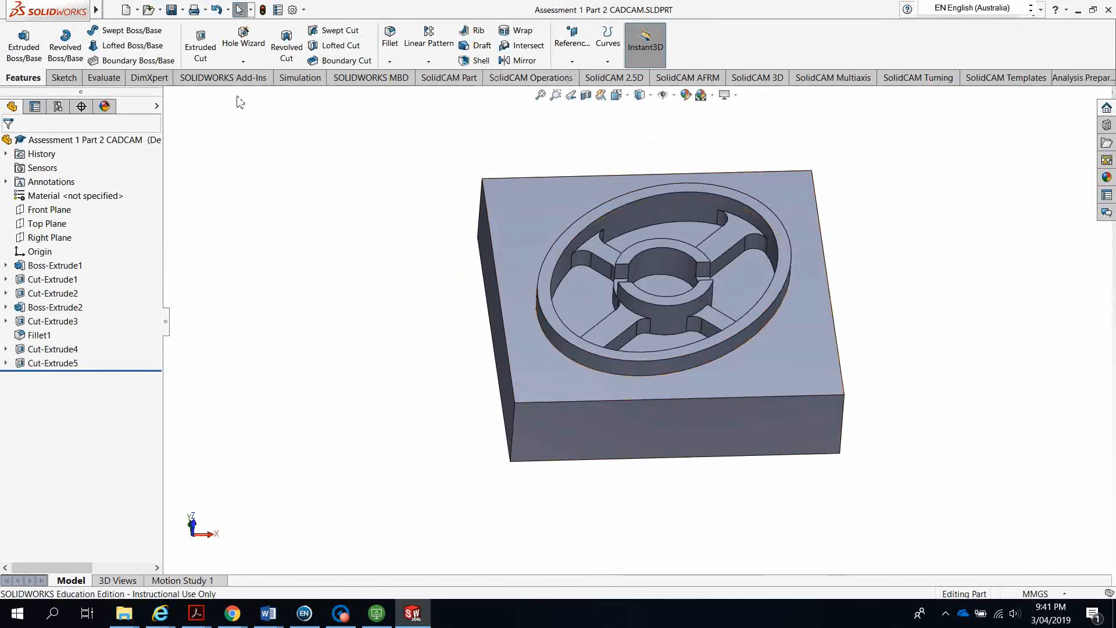
left_click(172, 9)
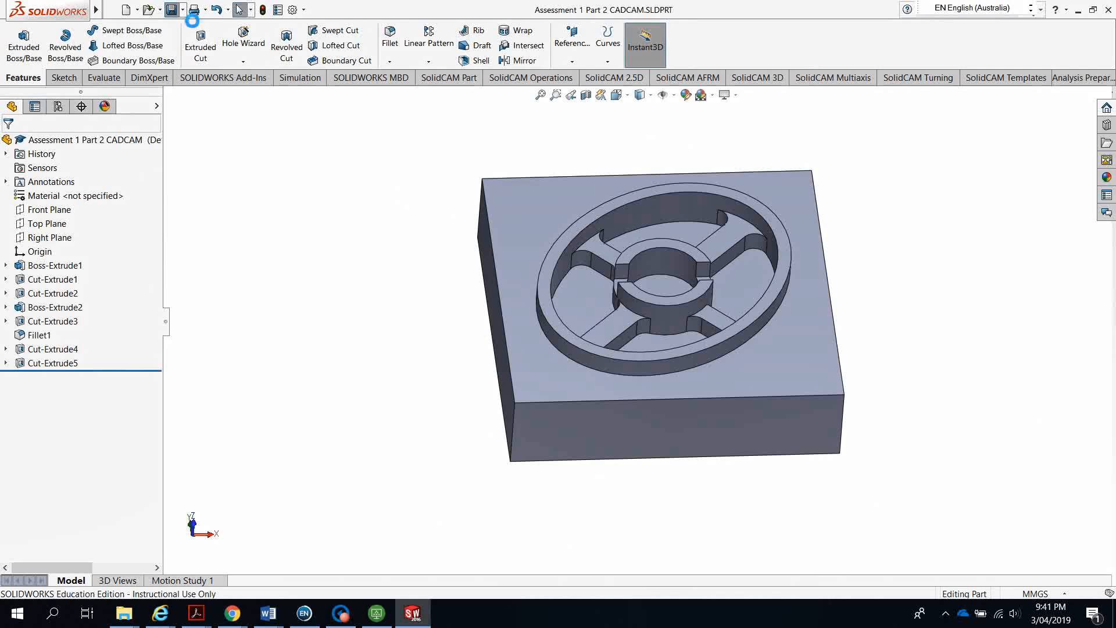
Save a copy of the part into the local Documents folder with Save As
left_click(183, 10)
left_click(192, 41)
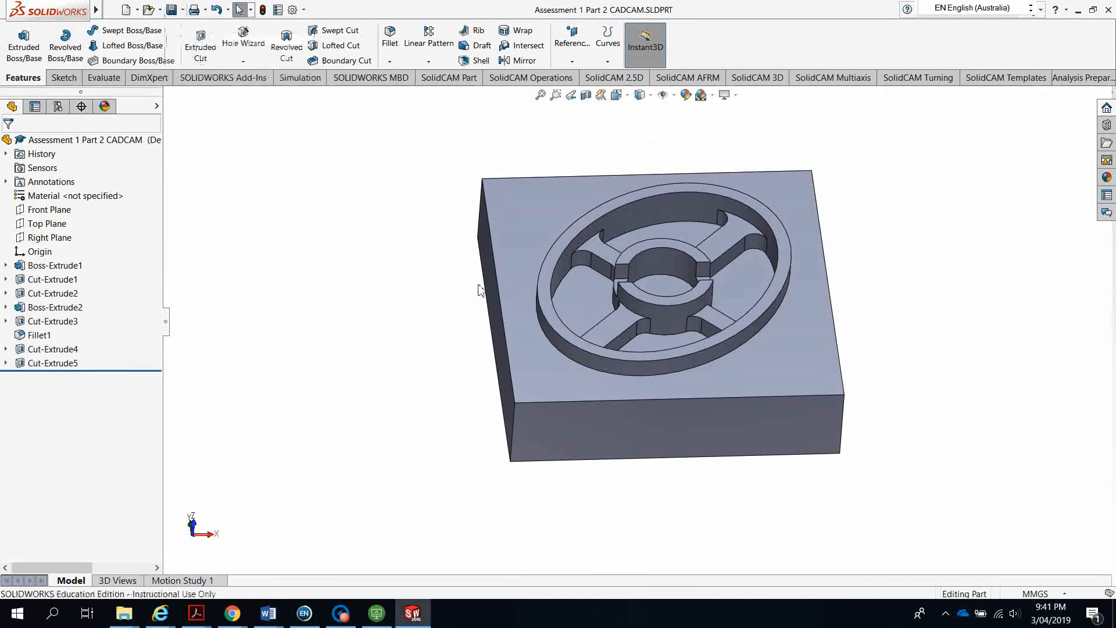
left_click(413, 241)
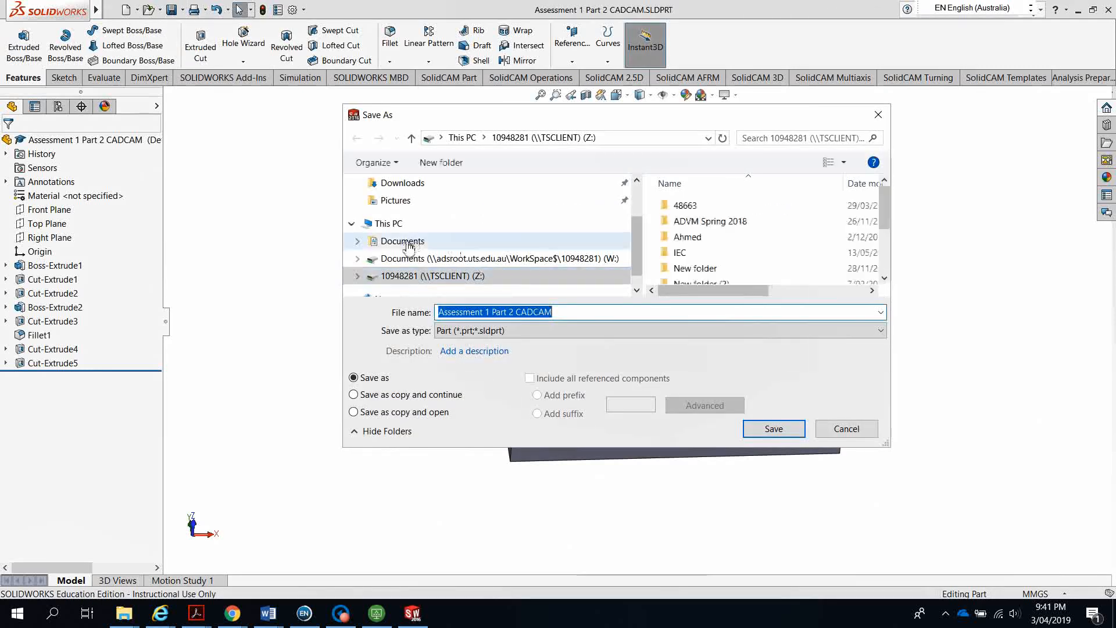
left_click(774, 429)
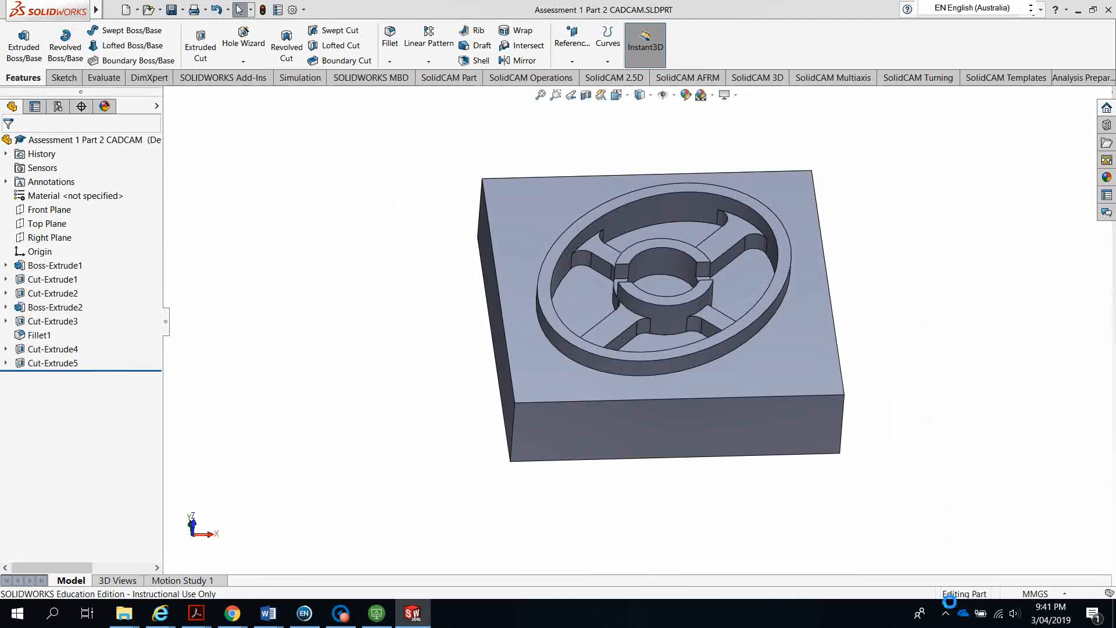
Safely eject the TOSHIBA USB drive from the system tray
left_click(946, 613)
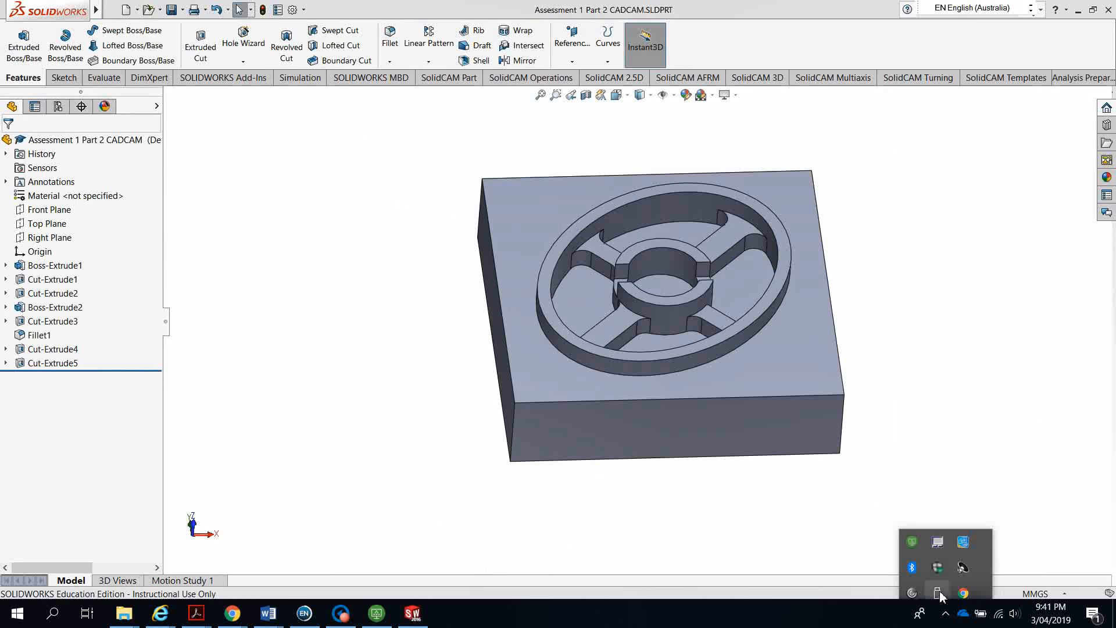
left_click(943, 597)
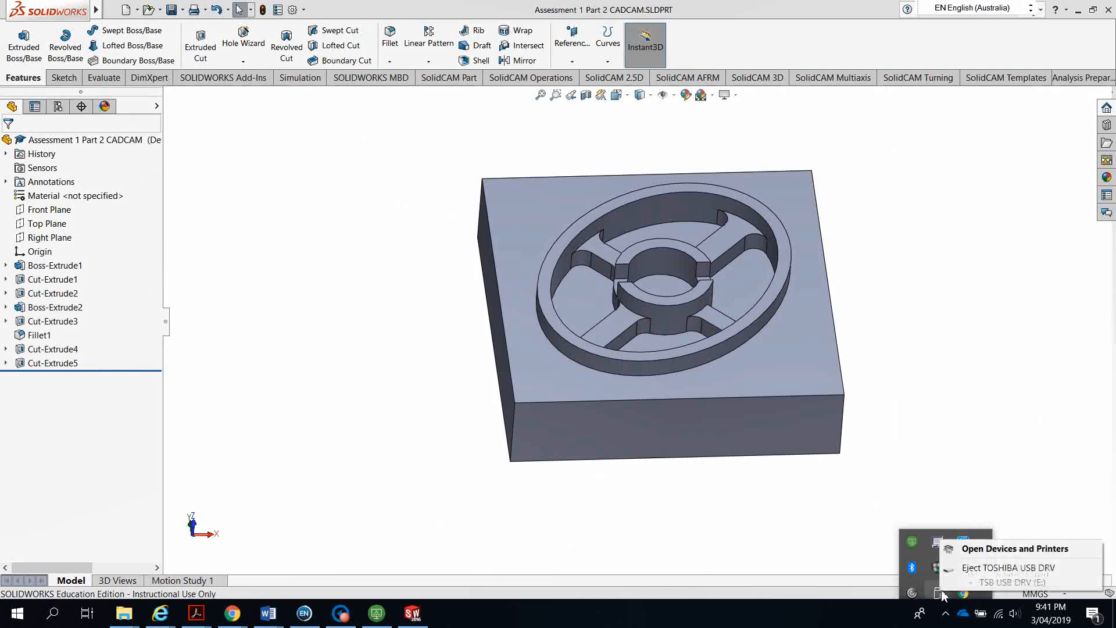
left_click(983, 566)
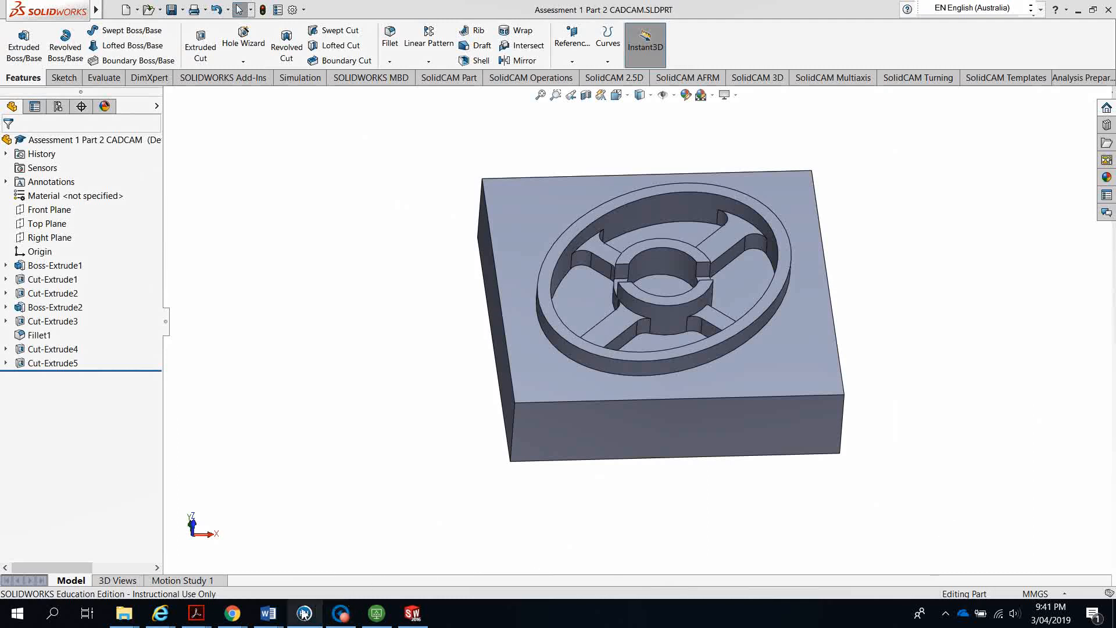
In VMware Horizon Client settings, review the Intel wireless and Alcor Micro USB devices
left_click(377, 614)
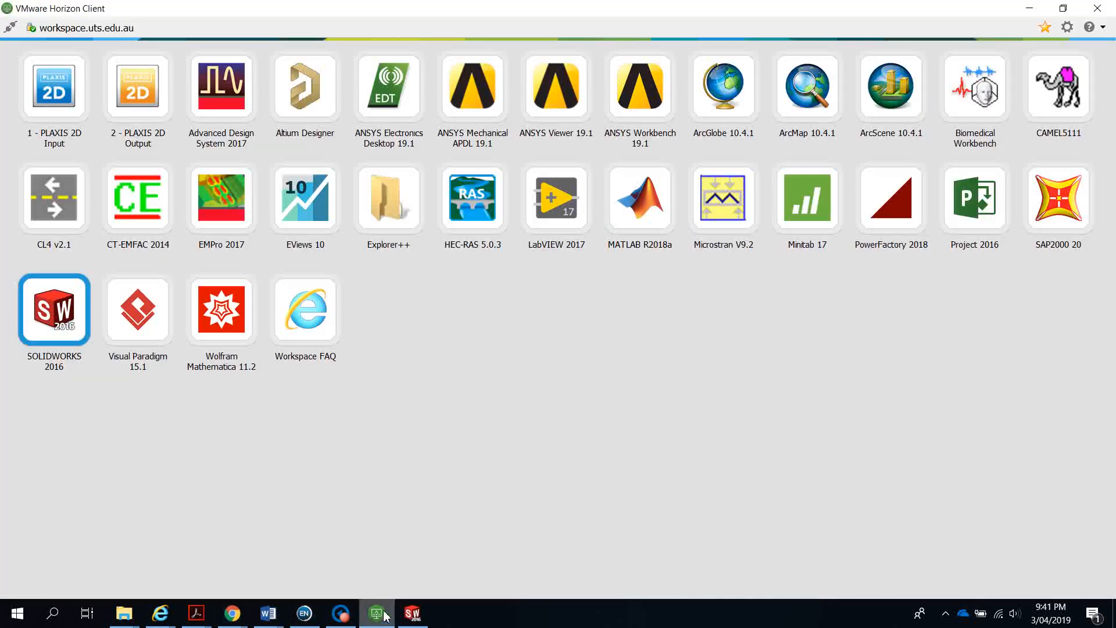
left_click(1068, 26)
left_click(427, 152)
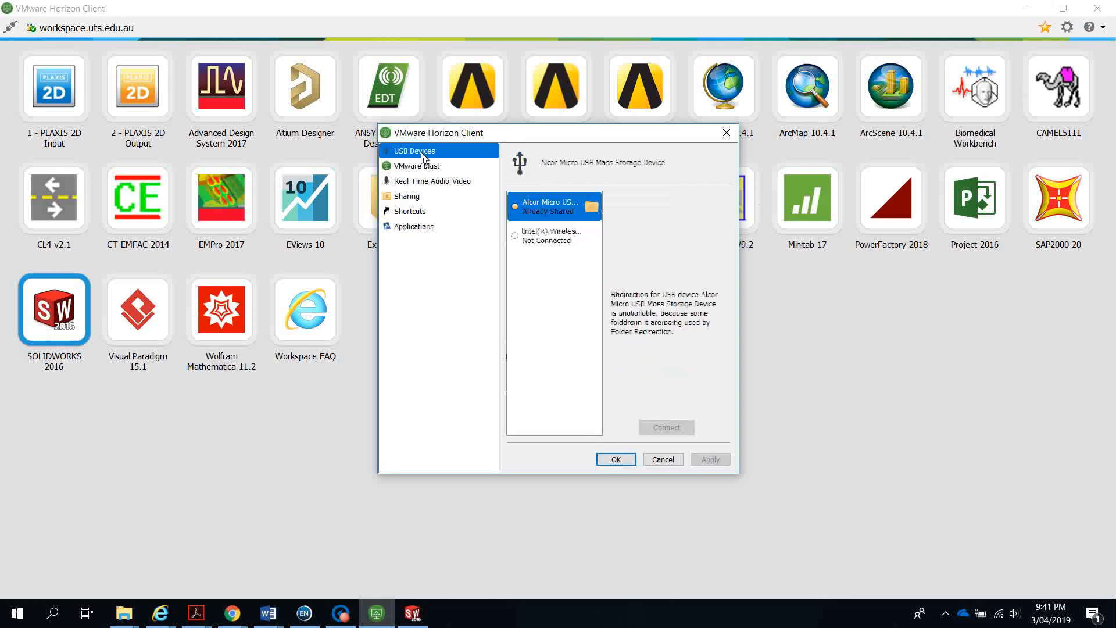
left_click(548, 237)
left_click(548, 210)
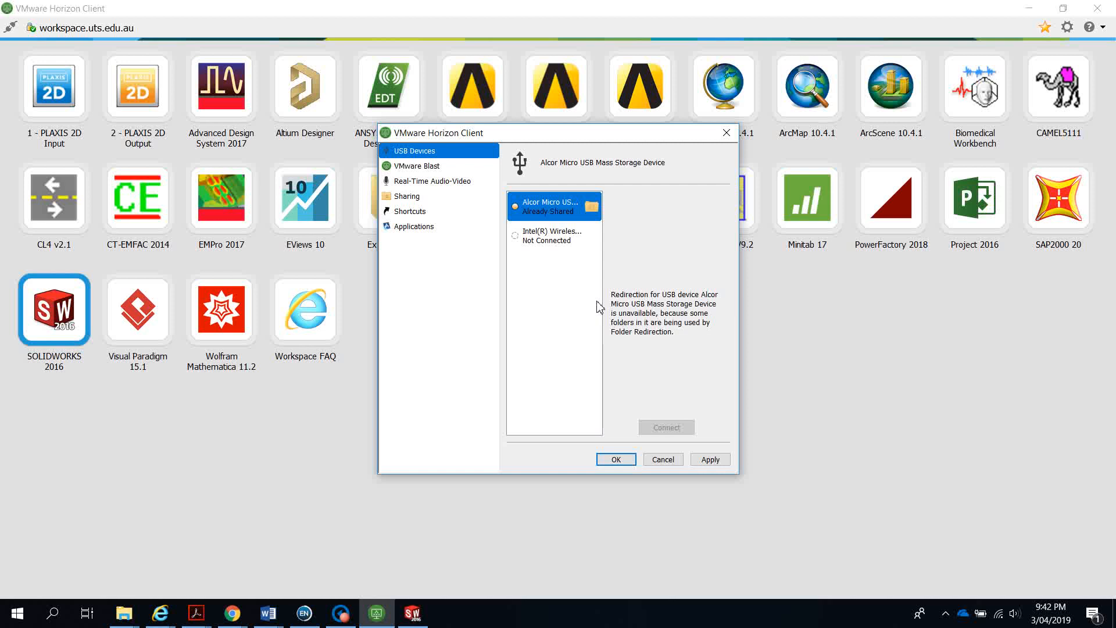
Reopen the settings, check the SanDisk USB device, then go to folder and drive sharing
left_click(726, 133)
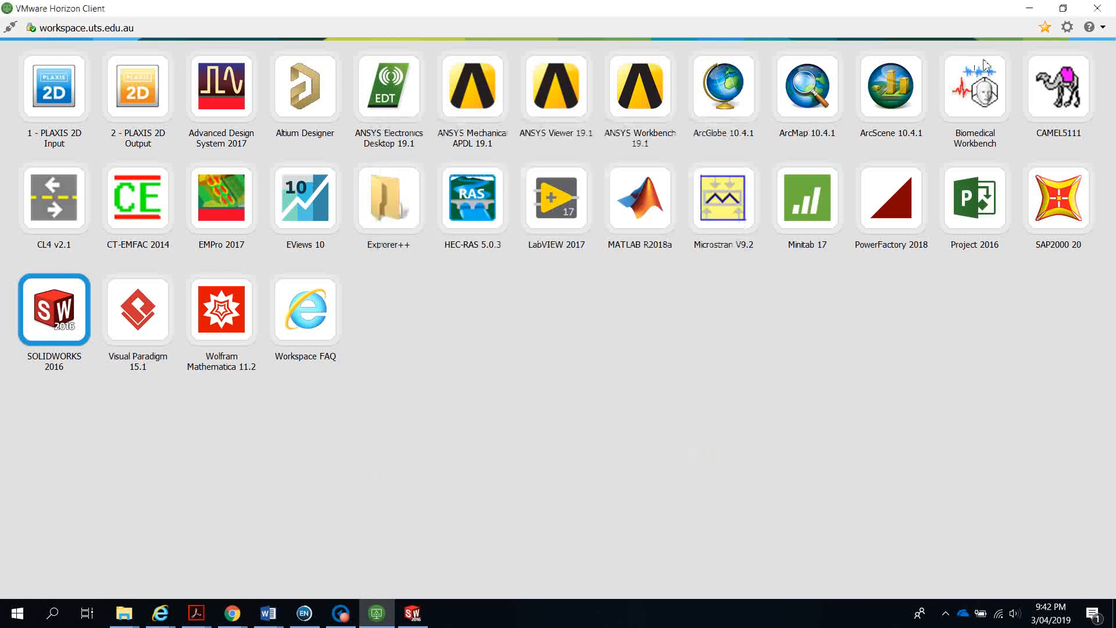
left_click(1067, 27)
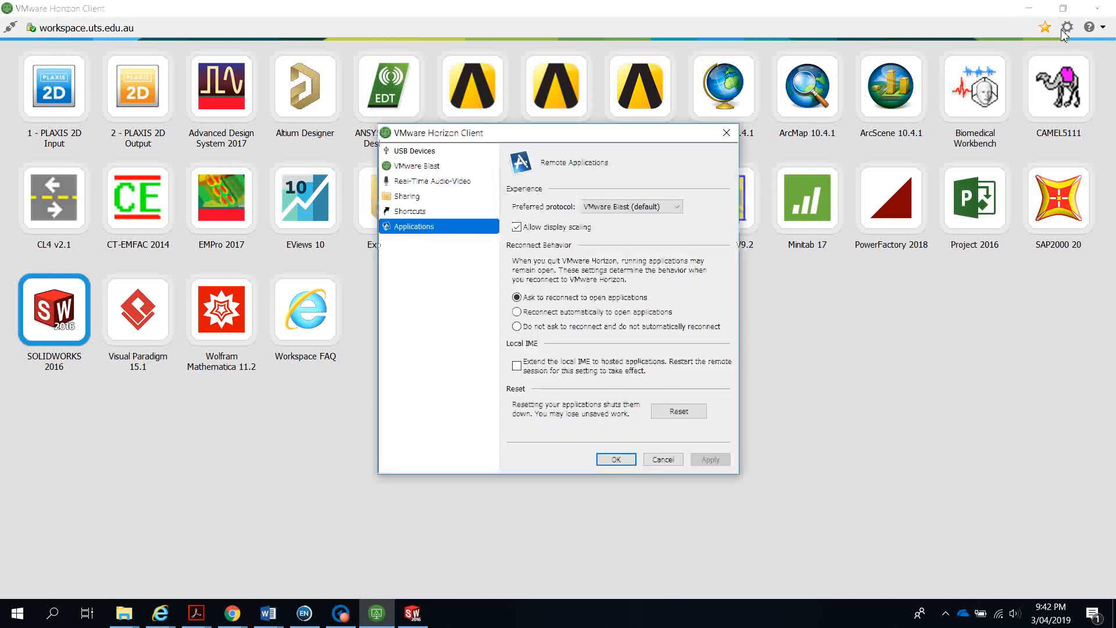
left_click(433, 153)
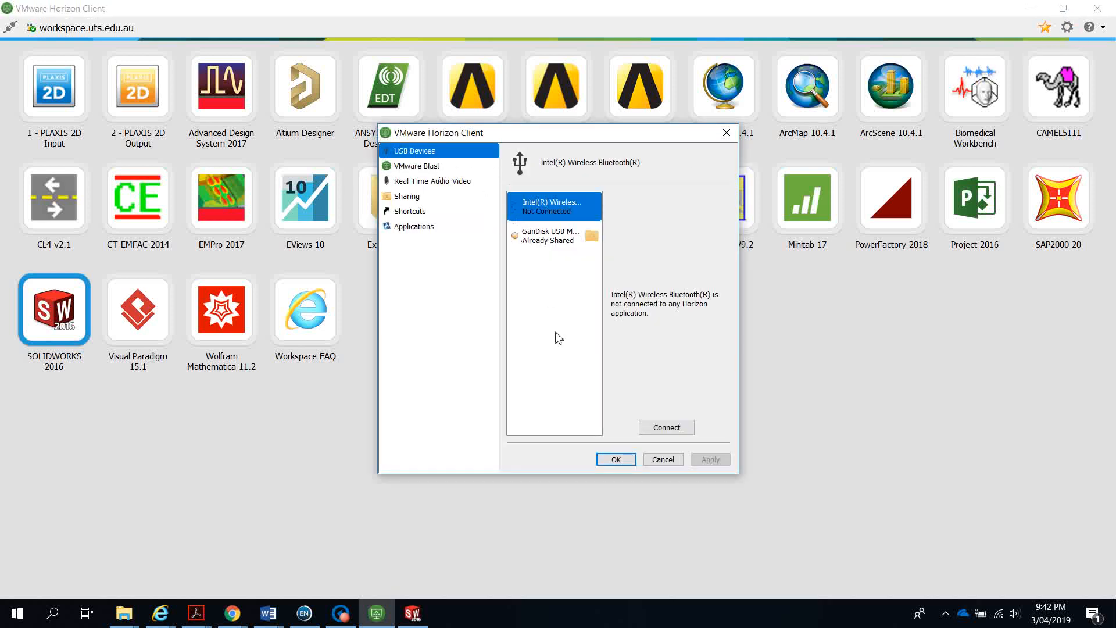
left_click(552, 238)
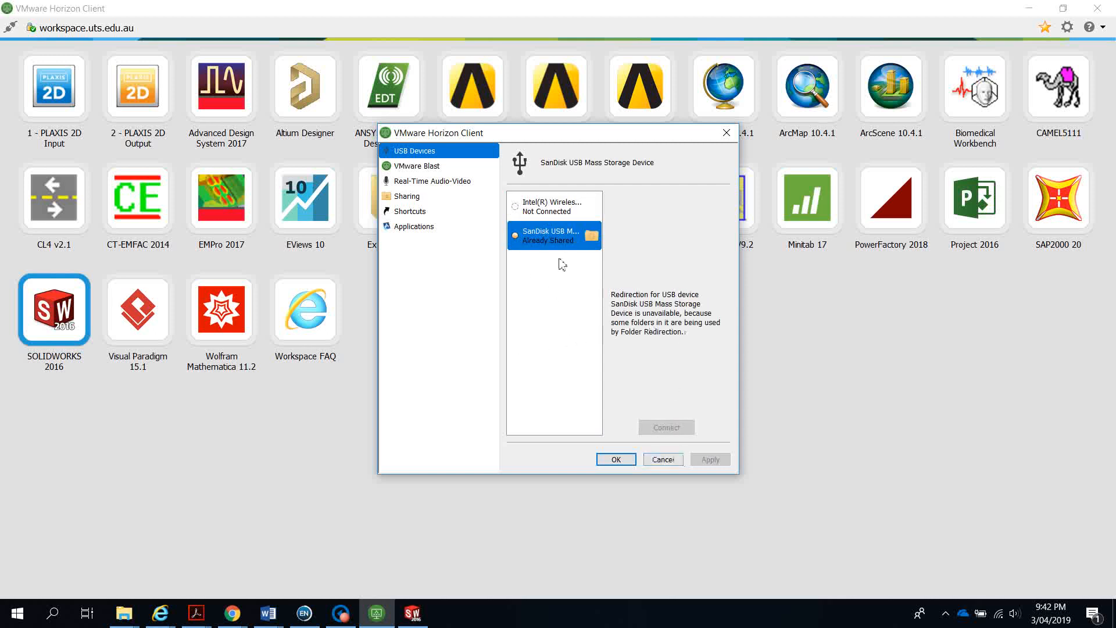
left_click(549, 220)
left_click(538, 251)
left_click(412, 196)
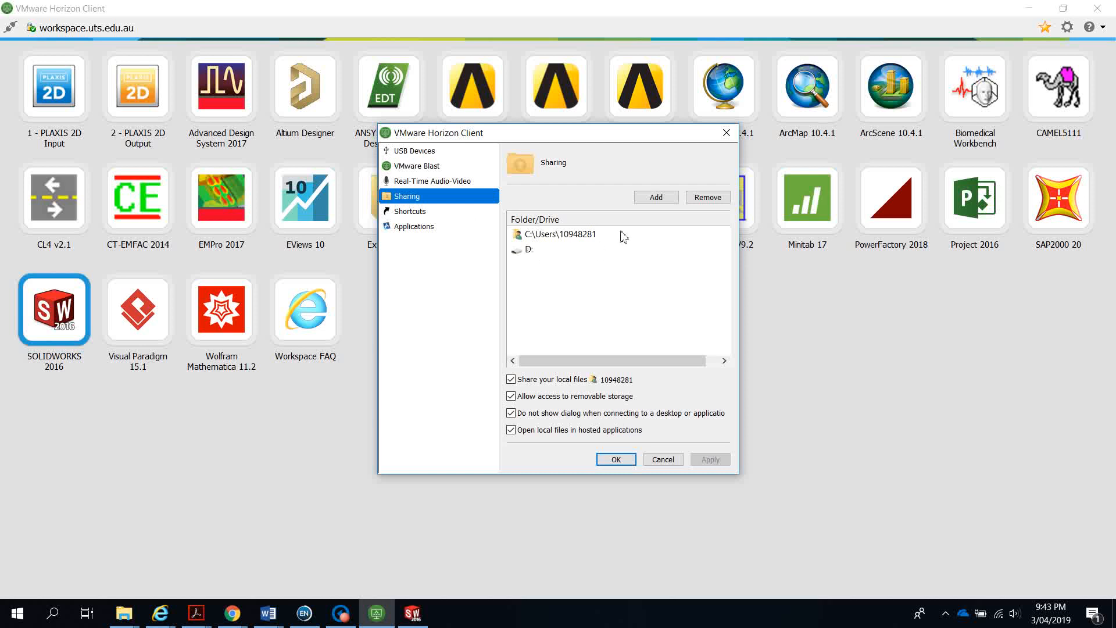
Share the ESD-USB (D:) drive and remove the duplicate D: entry
left_click(651, 199)
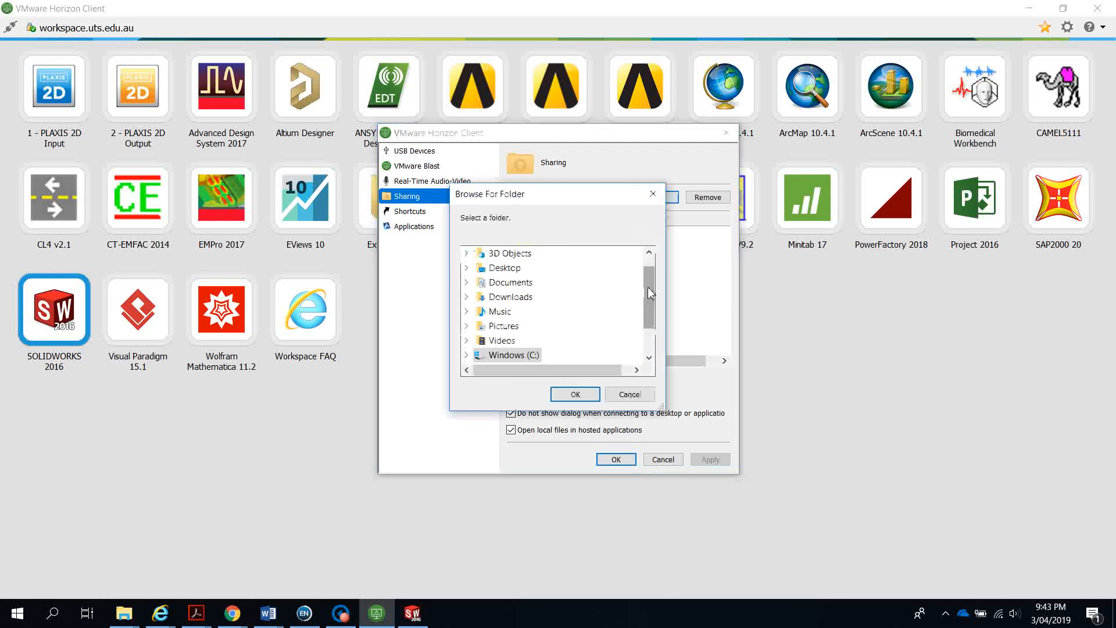
left_click_drag(650, 308, 651, 331)
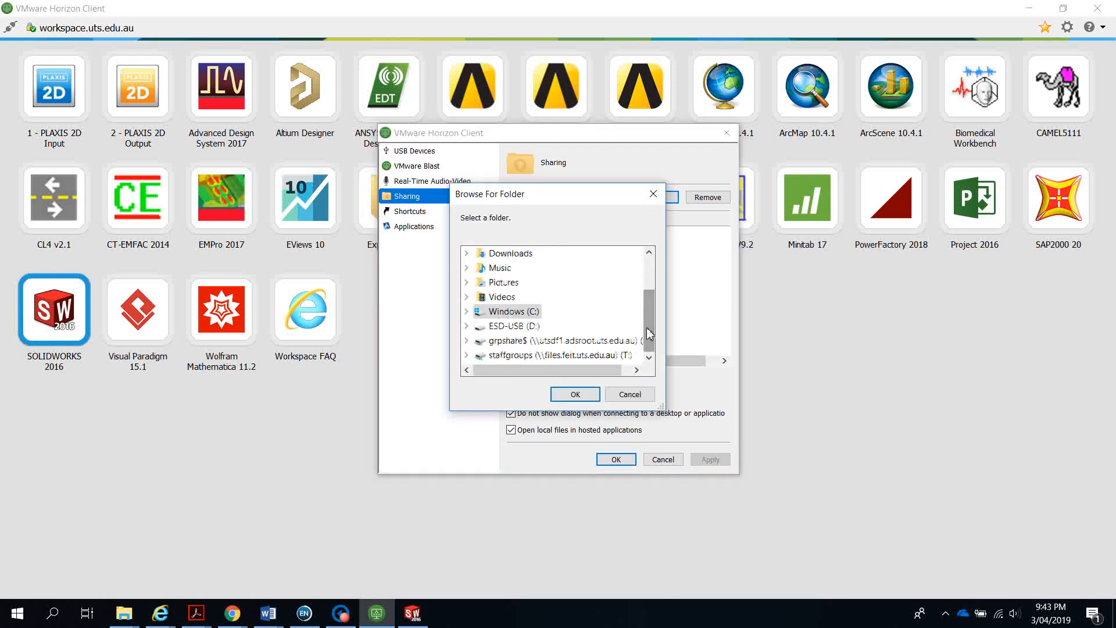
left_click(515, 327)
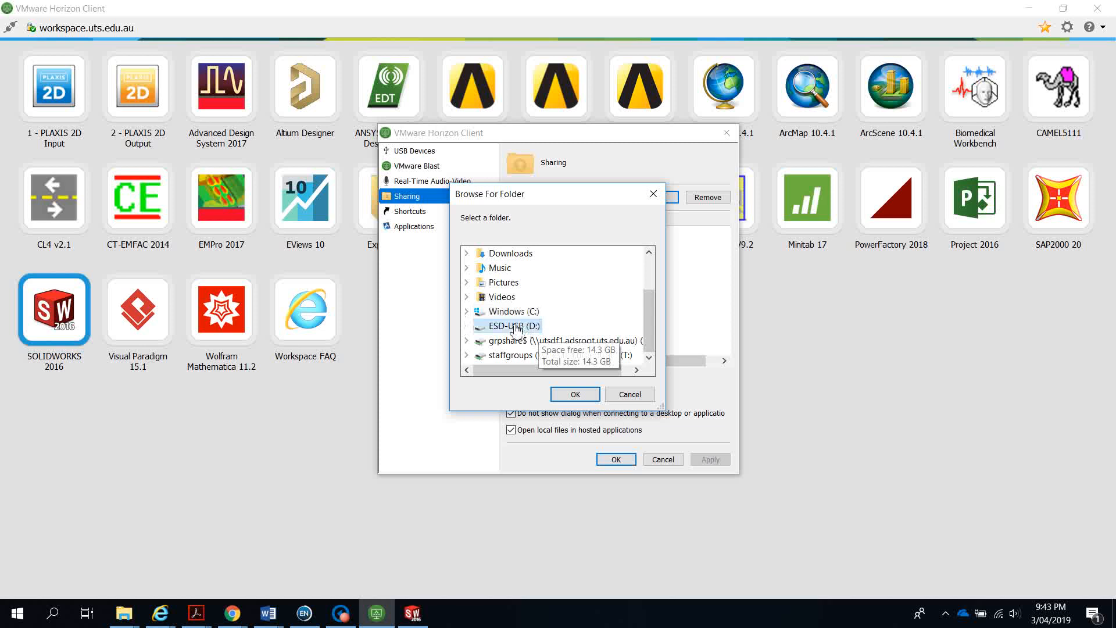
left_click(575, 394)
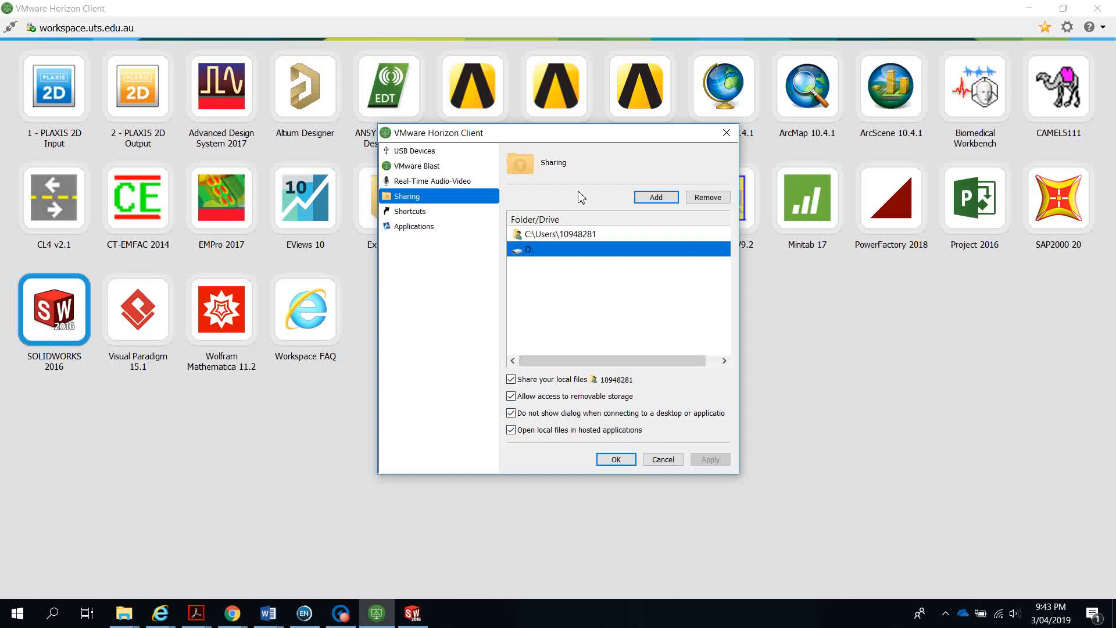
key("Delete")
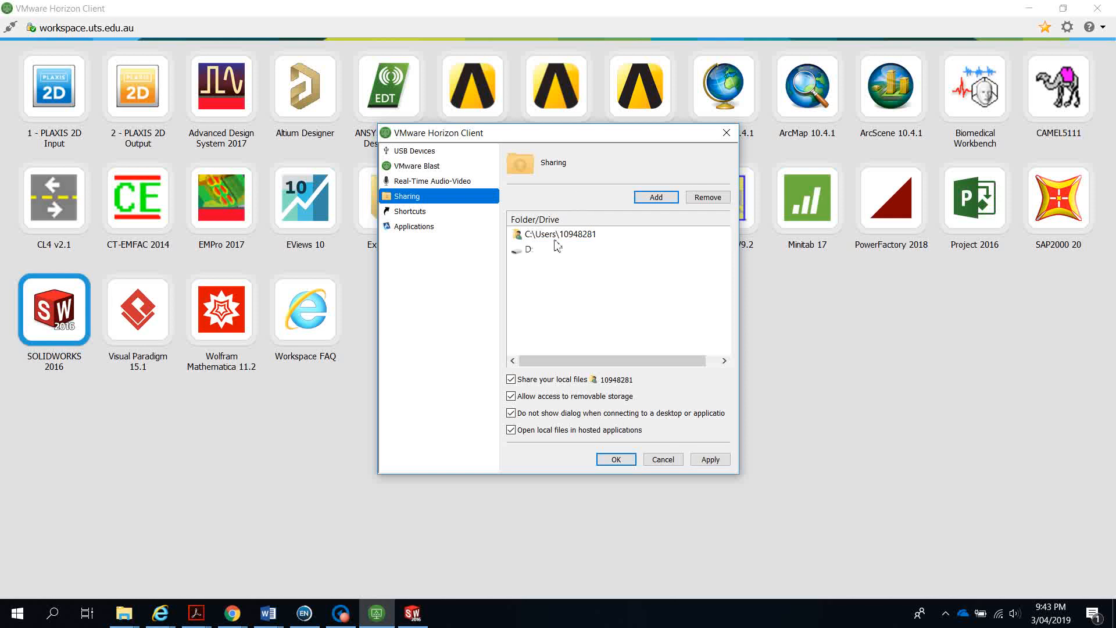
left_click(532, 250)
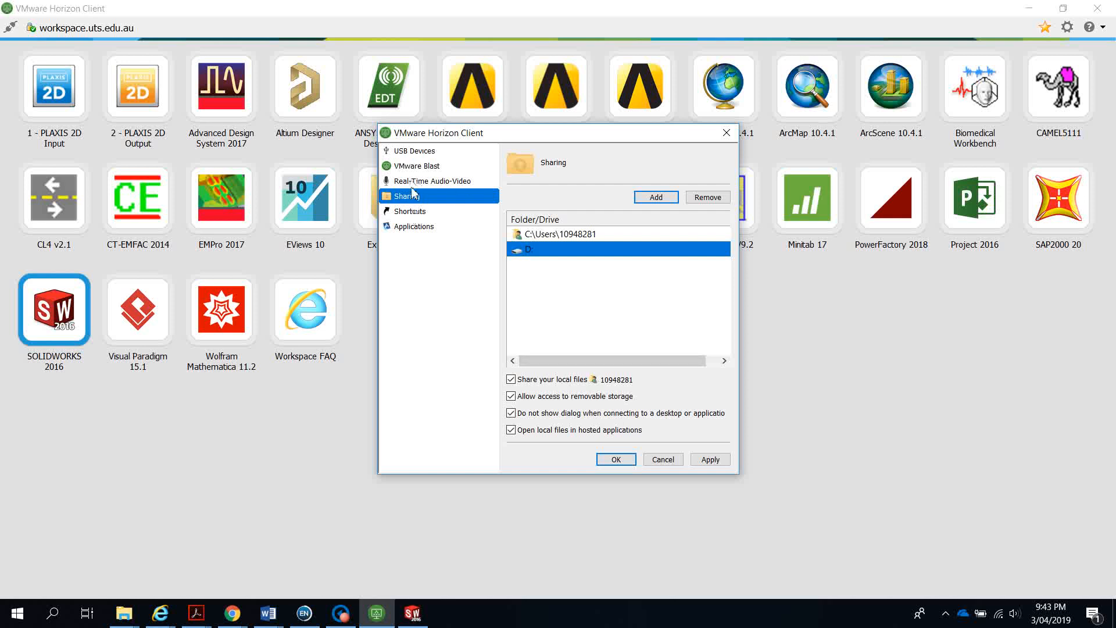
Recheck the SanDisk USB device, then apply the settings and close them
left_click(415, 167)
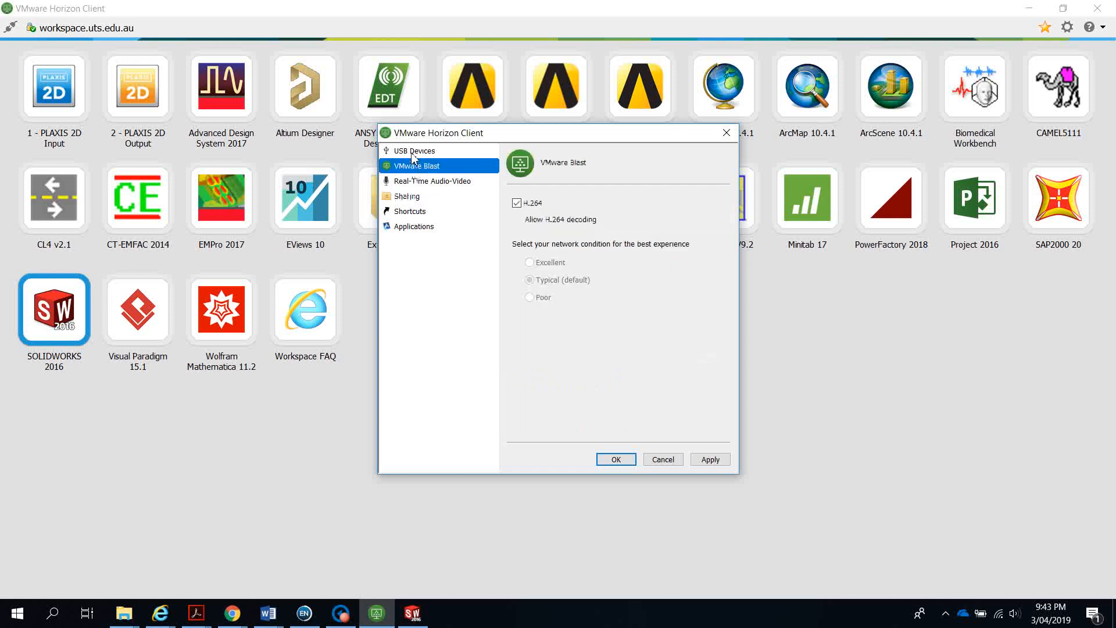
left_click(414, 152)
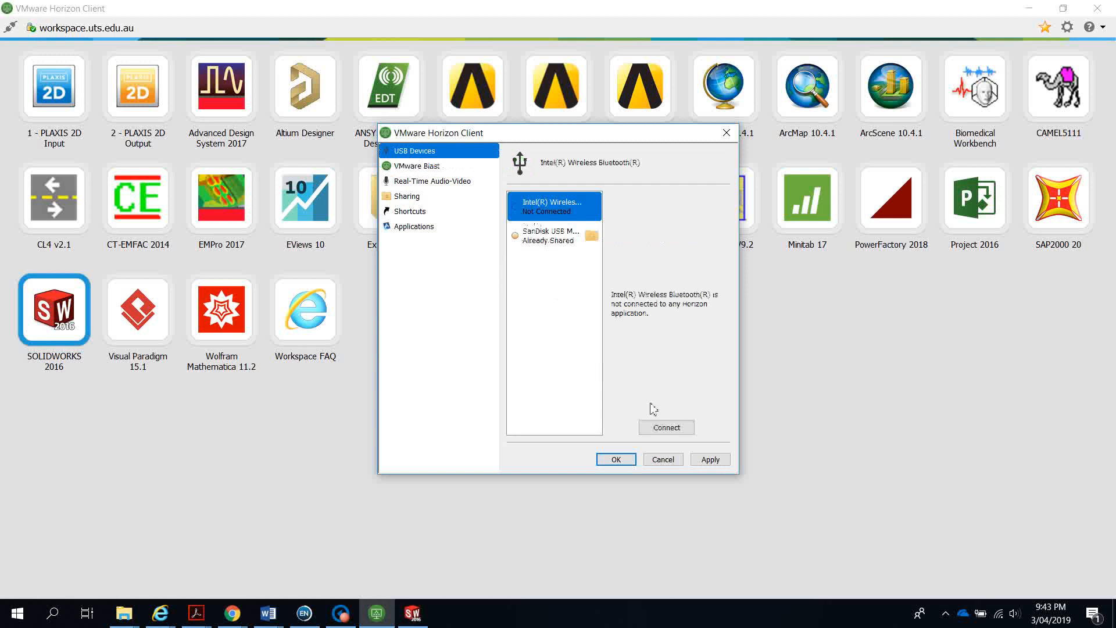
left_click(541, 248)
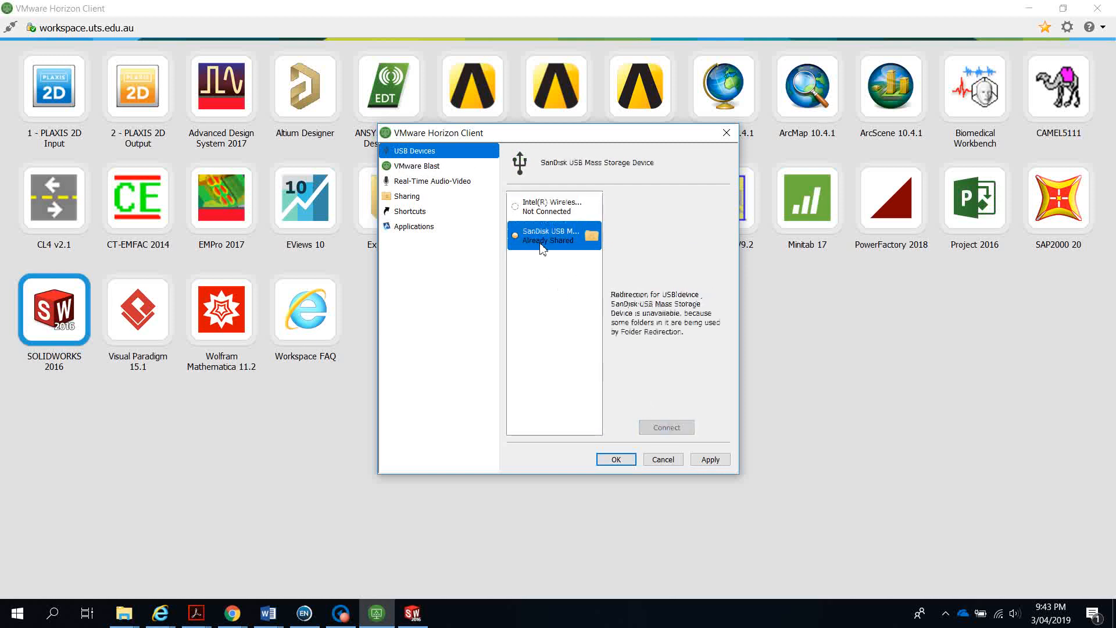
left_click(706, 462)
left_click(616, 459)
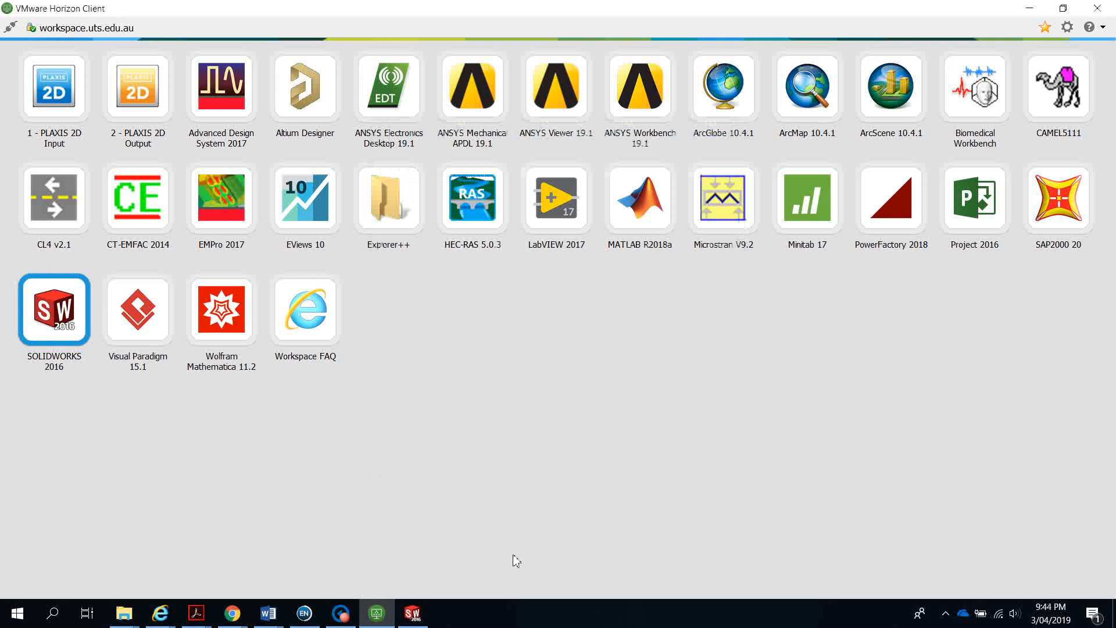
Save the part as 'Assessment 1 Part 2 CADCAM' on the shared Z: drive, then bring up Echo360
left_click(412, 612)
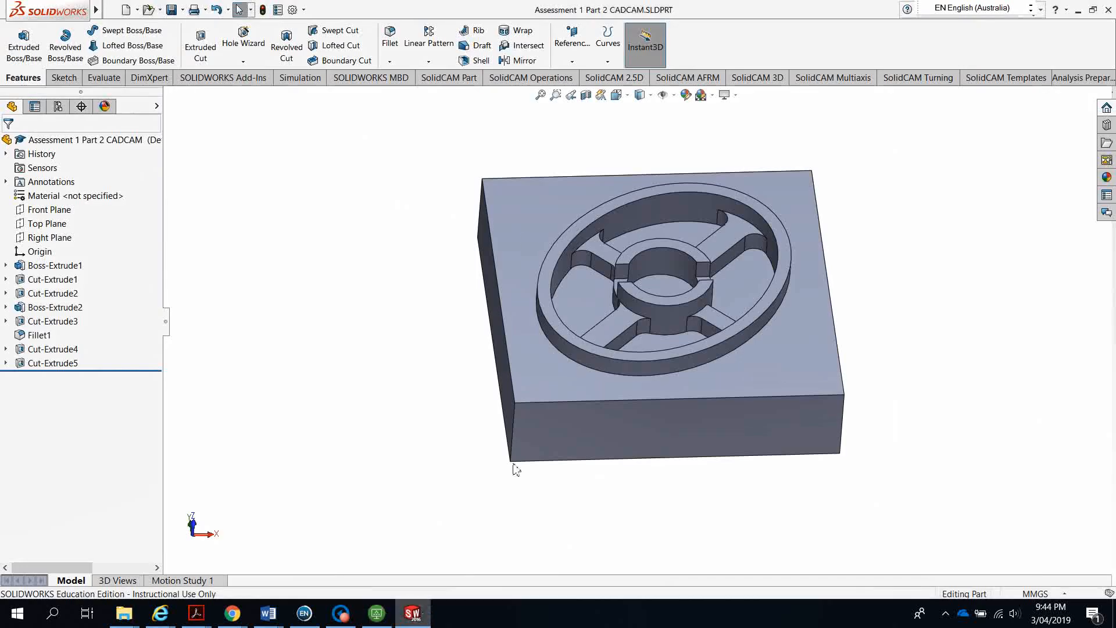
left_click(182, 9)
left_click(194, 38)
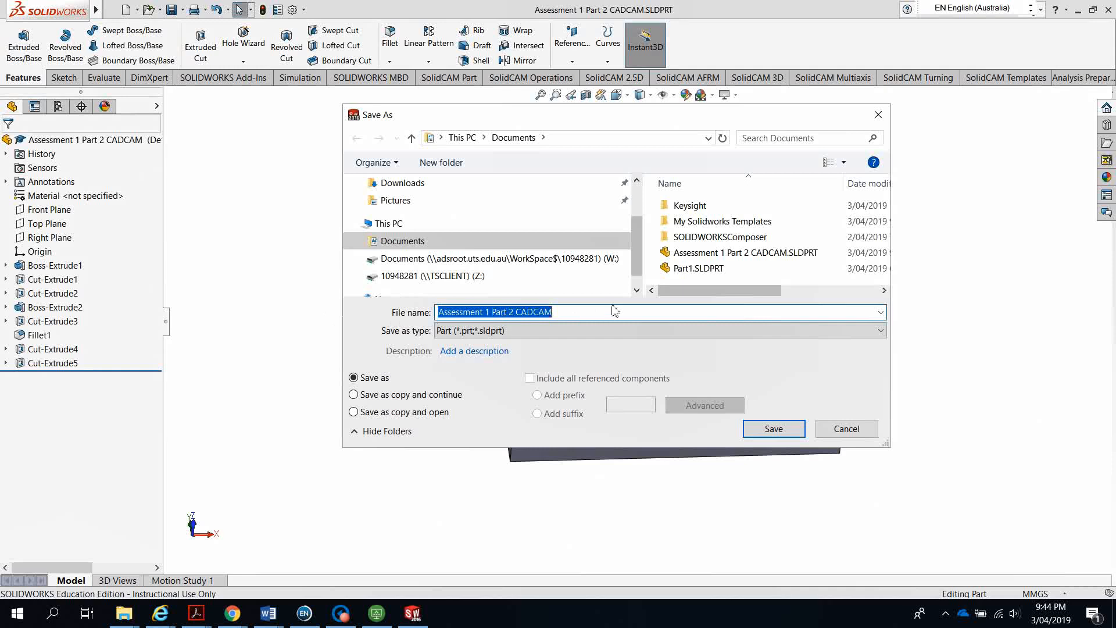
left_click(449, 278)
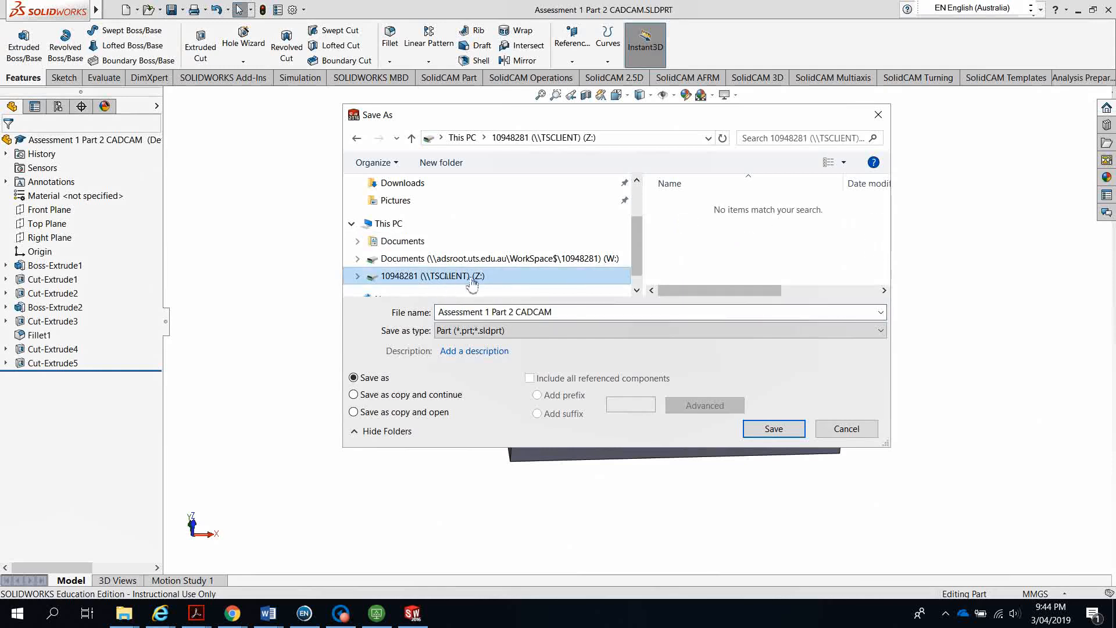
left_click(774, 428)
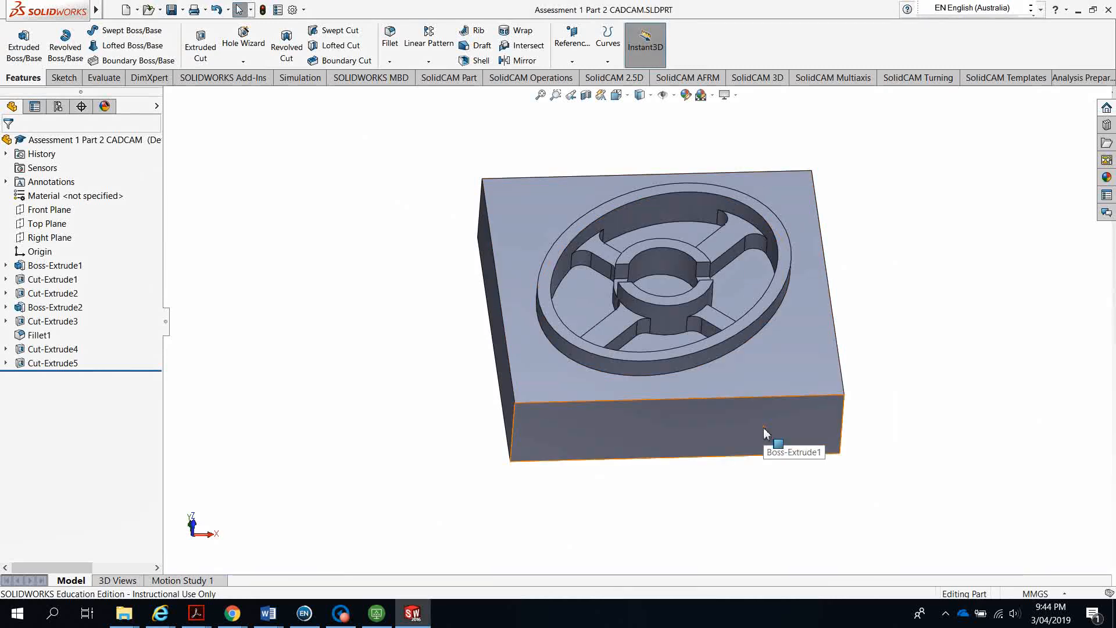
left_click(340, 614)
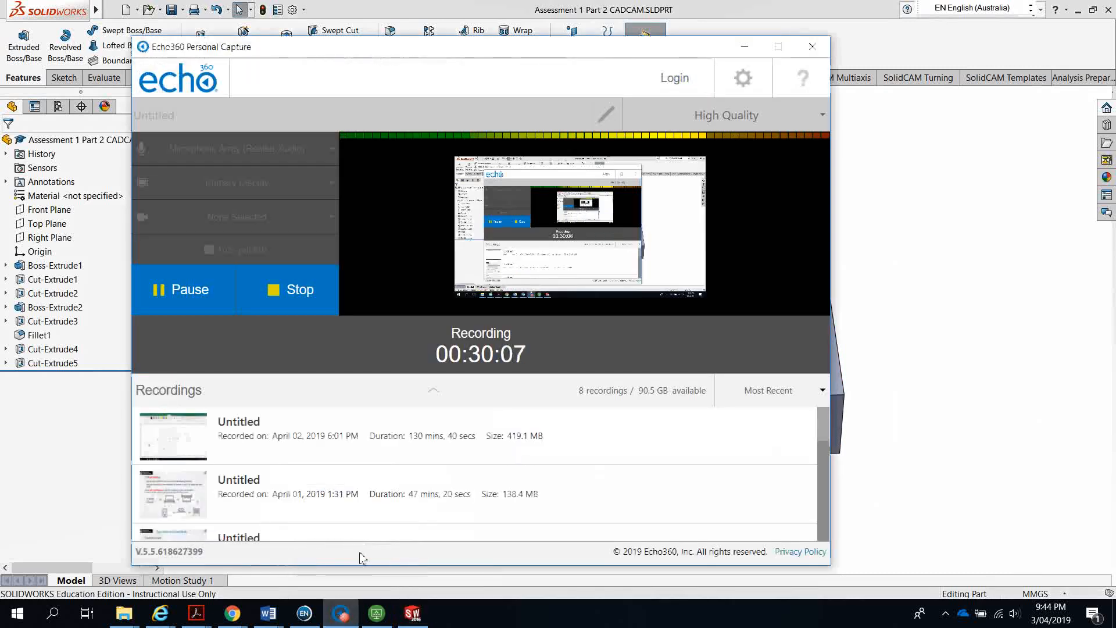